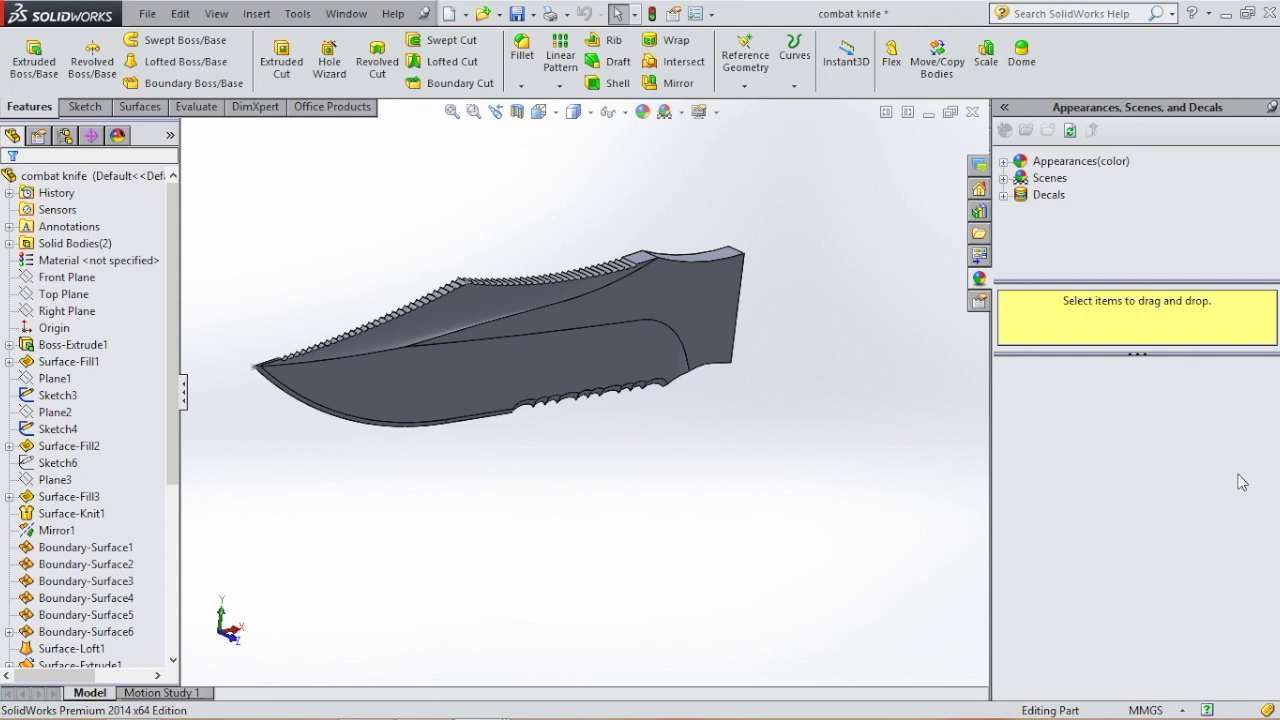
Step: Start a sketch on the Front Plane and draw a vertical line about 27 mm long along the blade's rear edge
left_click(78, 280)
left_click(95, 249)
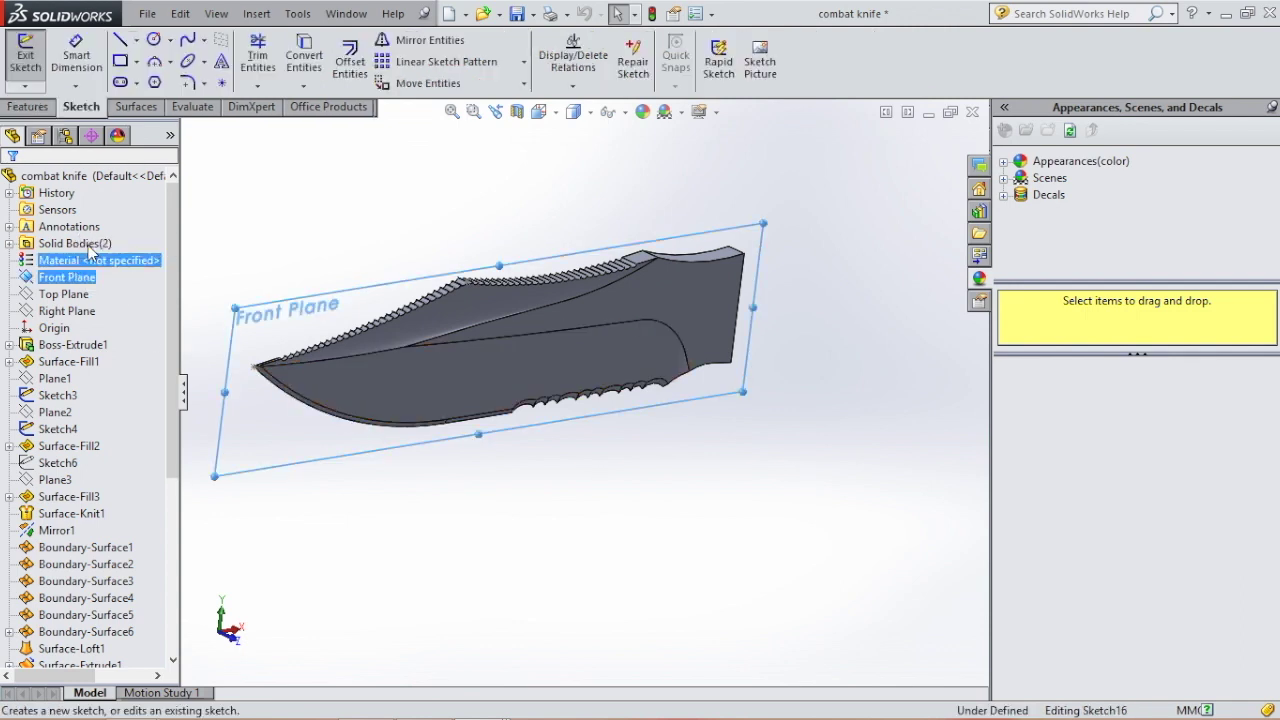
left_click(121, 40)
key("Escape")
left_click(121, 40)
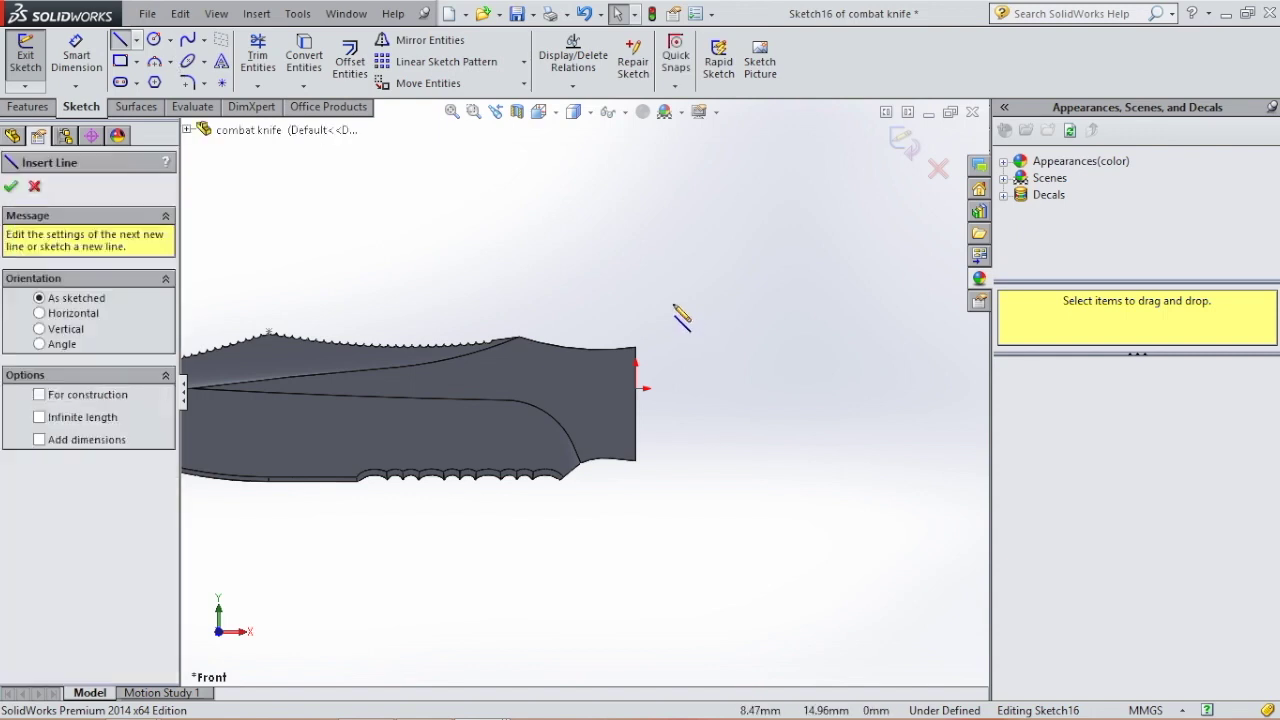
left_click(634, 294)
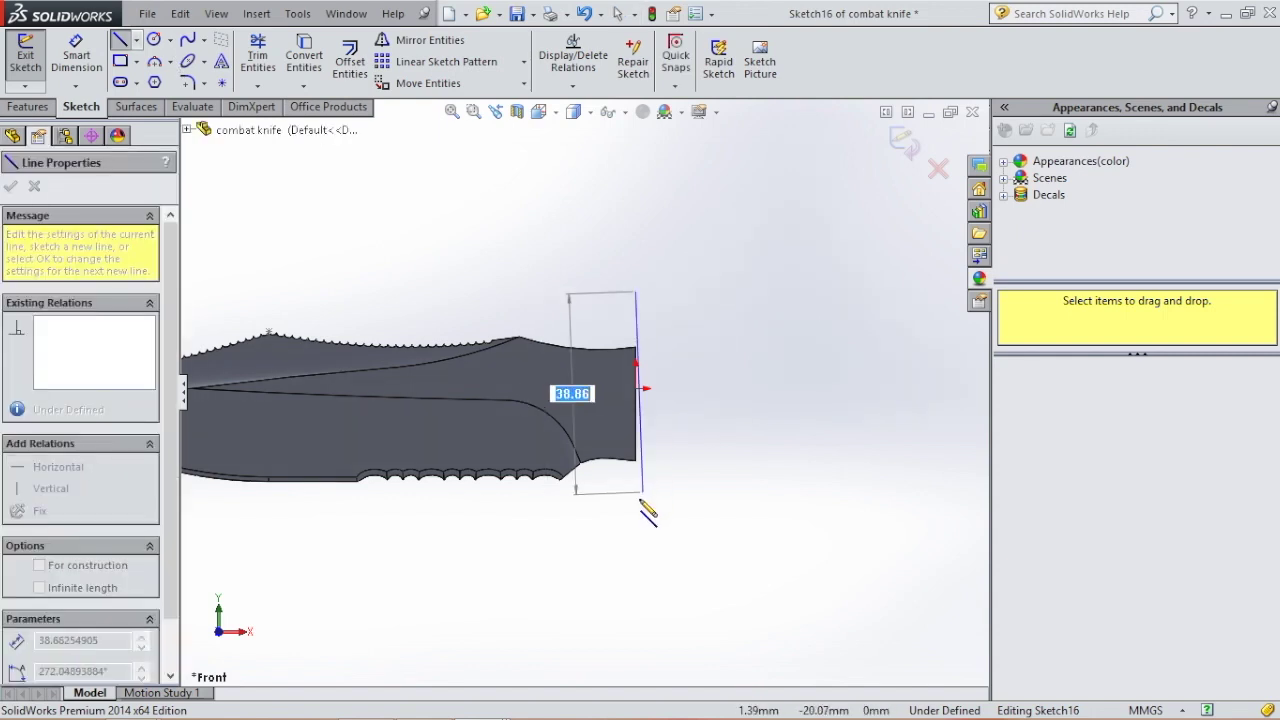
left_click(634, 497)
key("Escape")
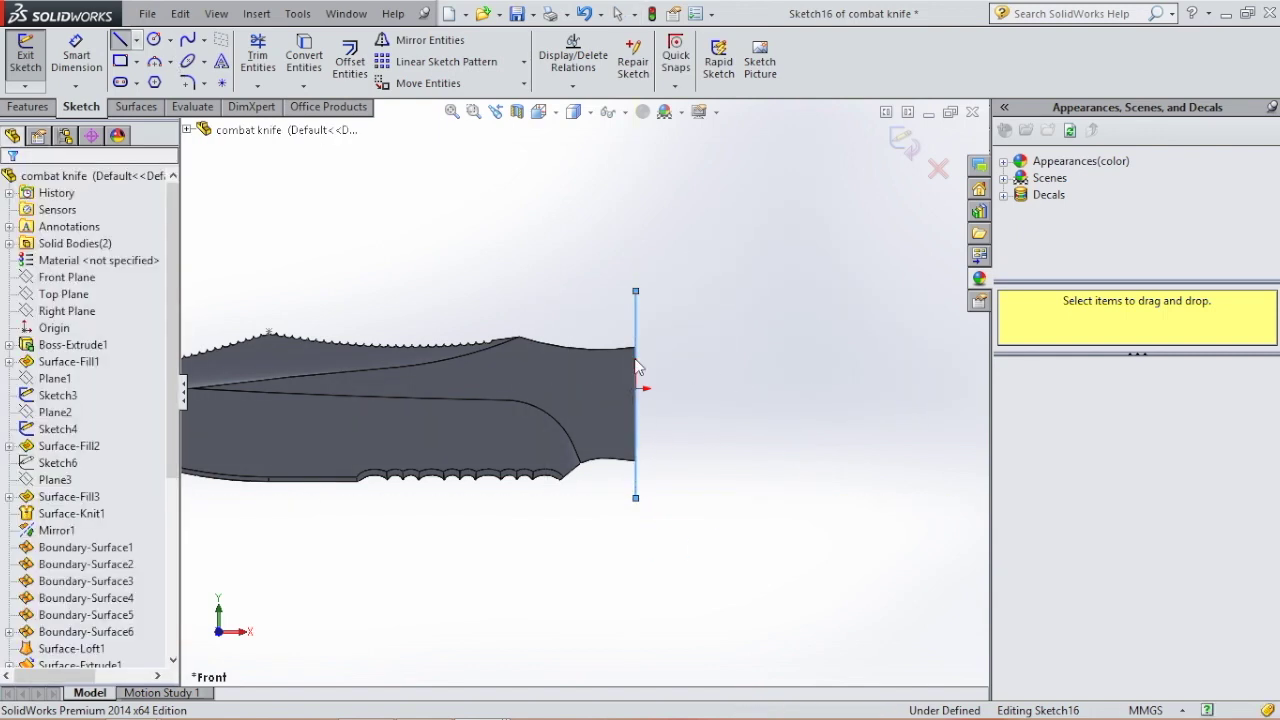
Step: Dimension the vertical line's length and set it to 25 mm
scroll(620, 362, "down", 4)
scroll(670, 460, "up", 2)
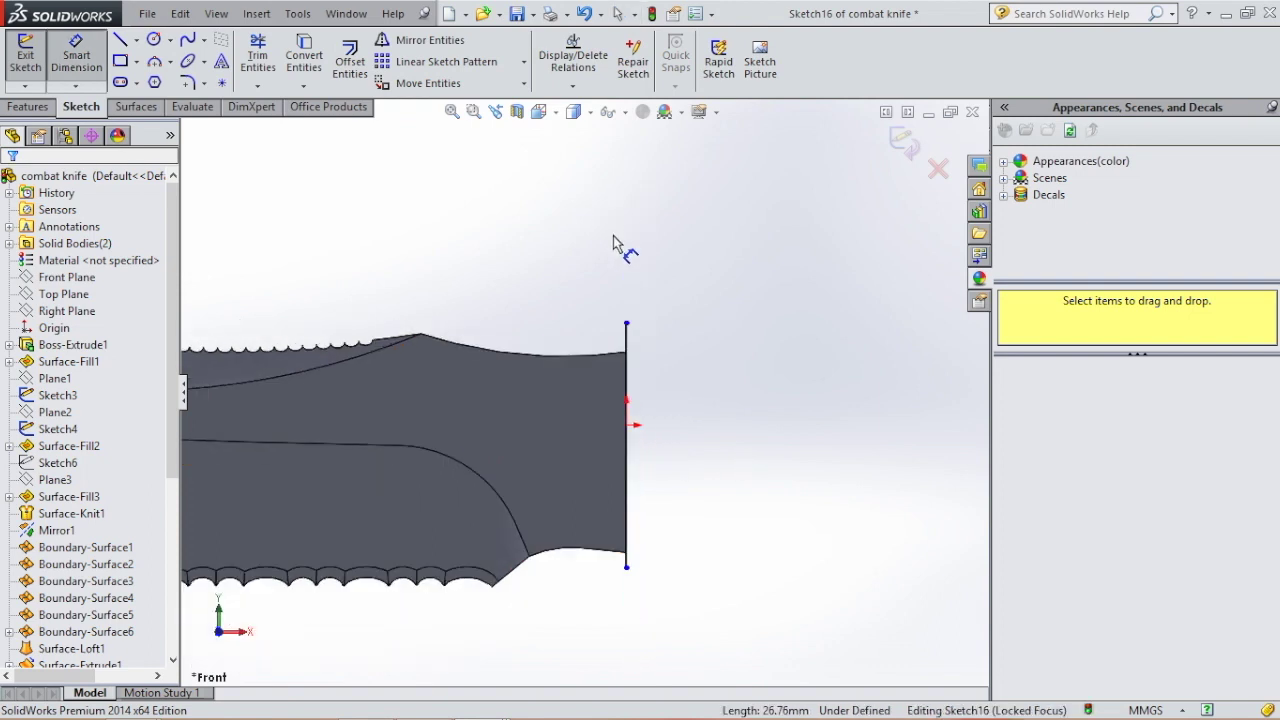
left_click(627, 380)
left_click(752, 350)
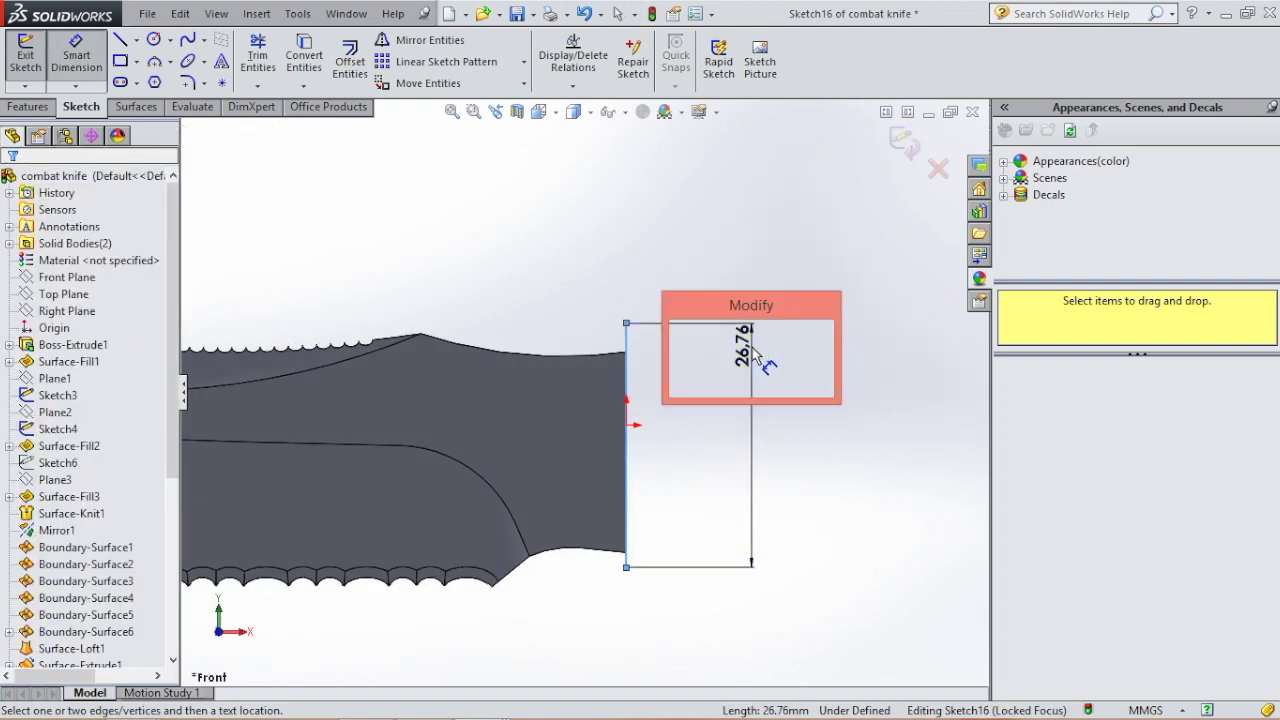
type("25")
key("Return")
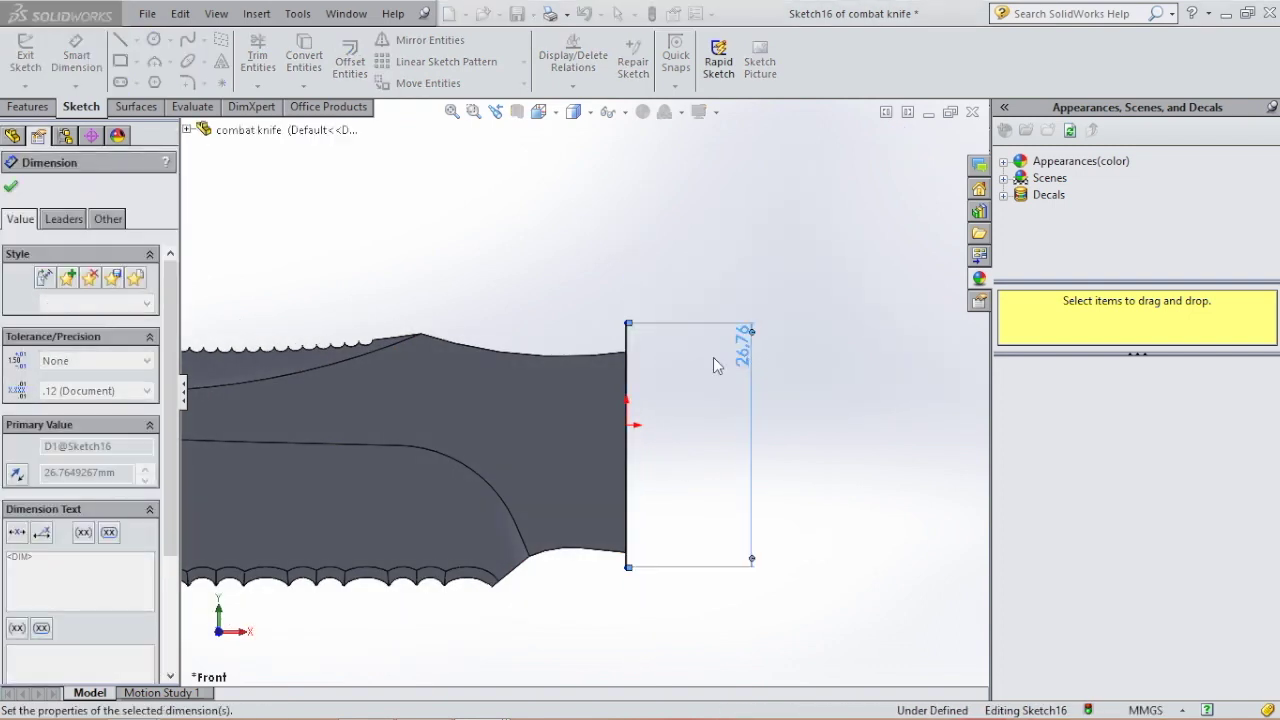
Step: Dimension the vertical offset between the line's upper endpoint and the blade's upper rear corner as 1 mm
scroll(634, 362, "down", 2)
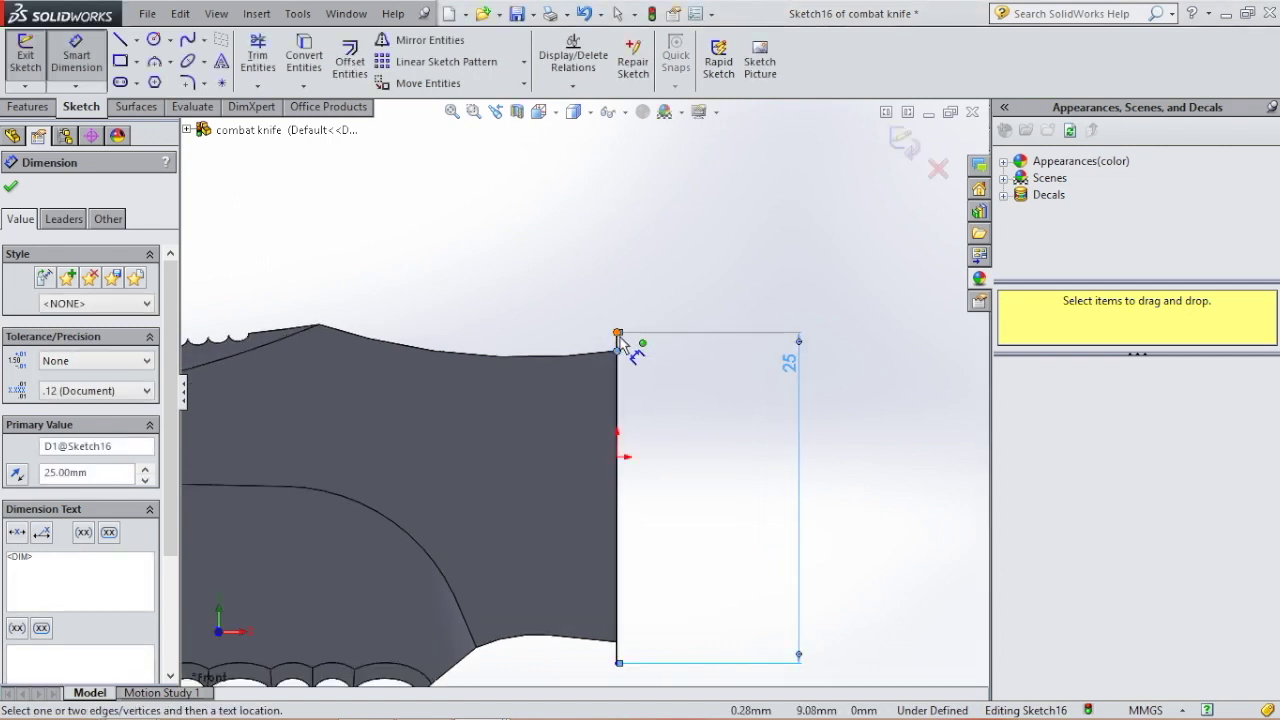
left_click(618, 336)
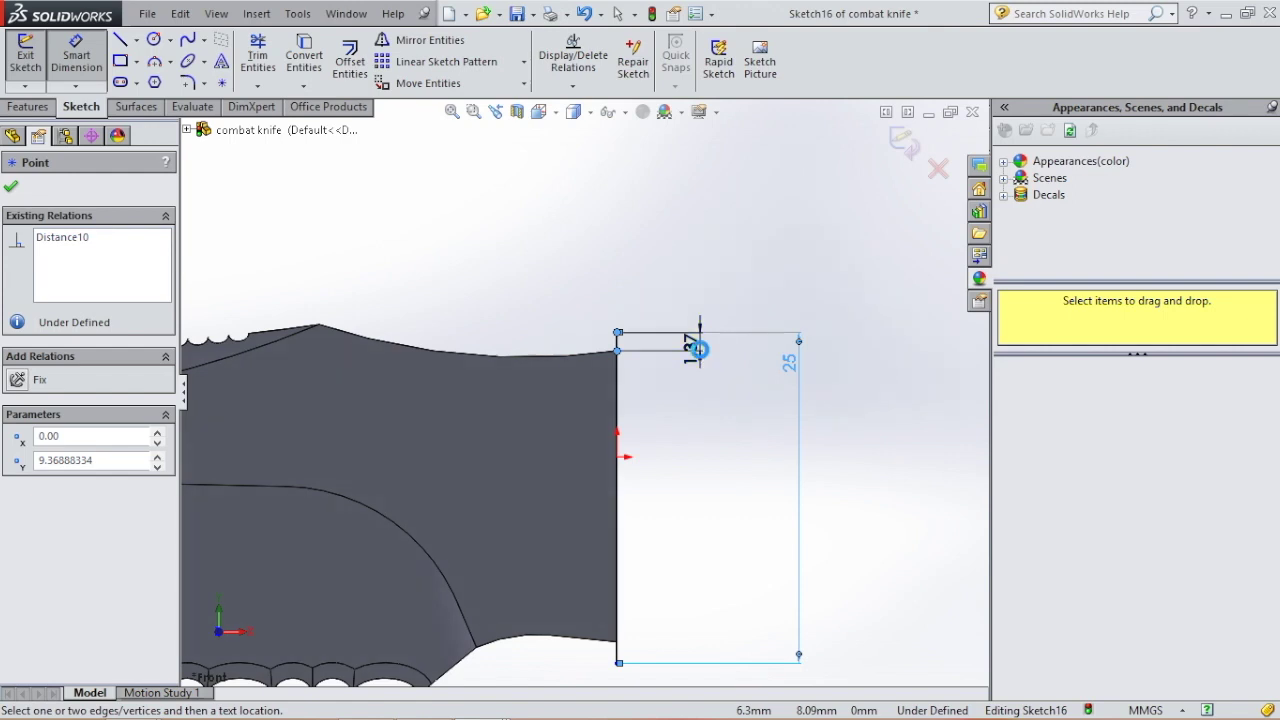
left_click(698, 348)
key("Return")
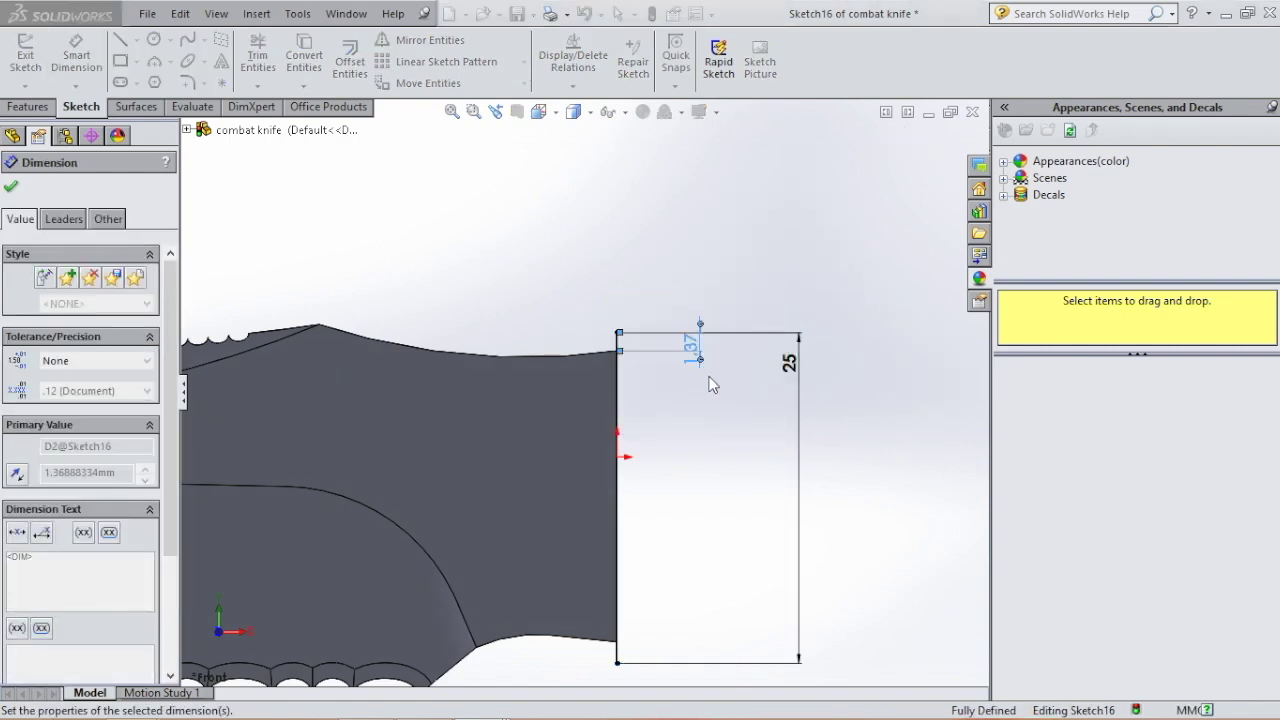
key("Escape")
Step: Sketch two three-point arcs from the vertical line's upper and lower endpoints, both curving outward away from the blade
scroll(737, 421, "up", 3)
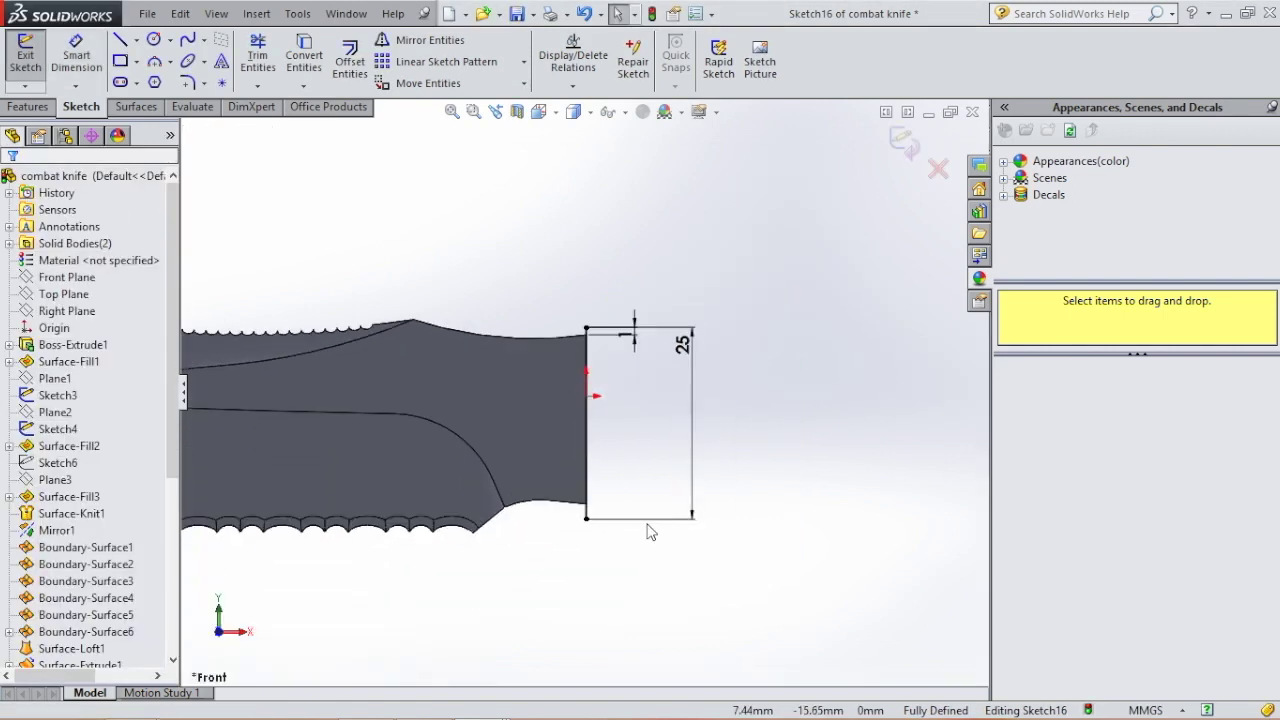
scroll(648, 530, "down", 2)
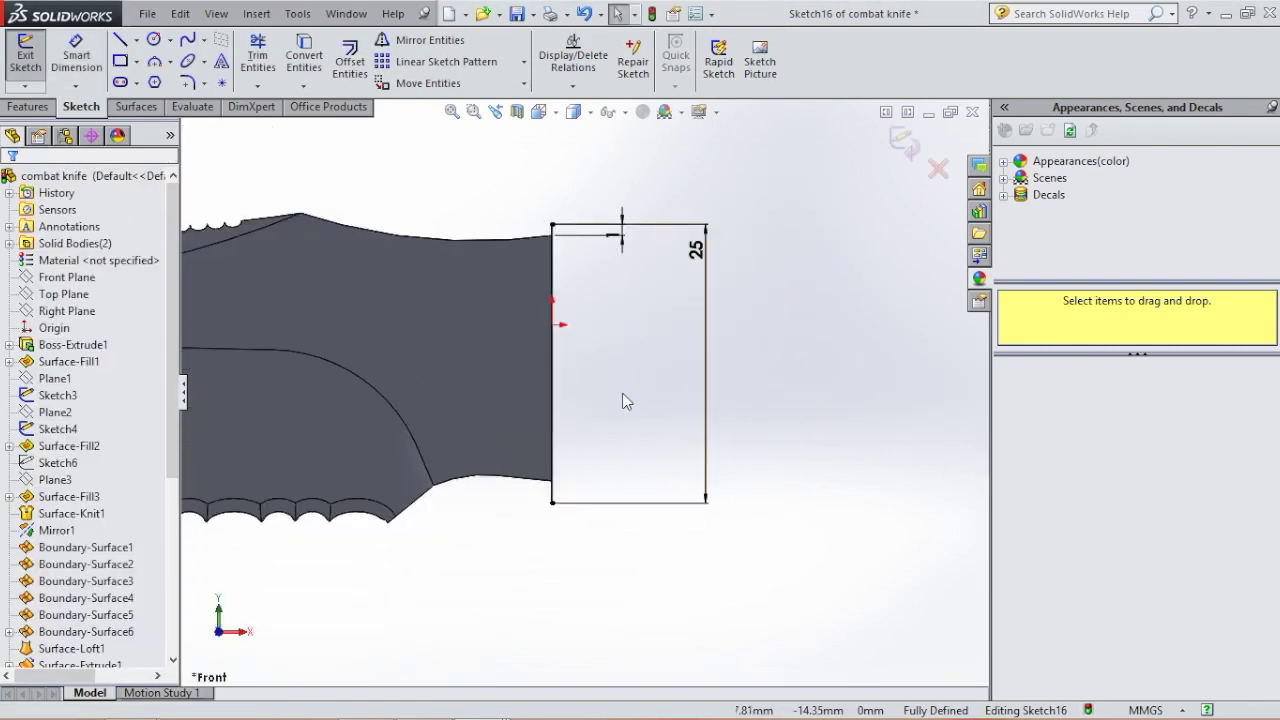
left_click(154, 62)
scroll(582, 388, "up", 1)
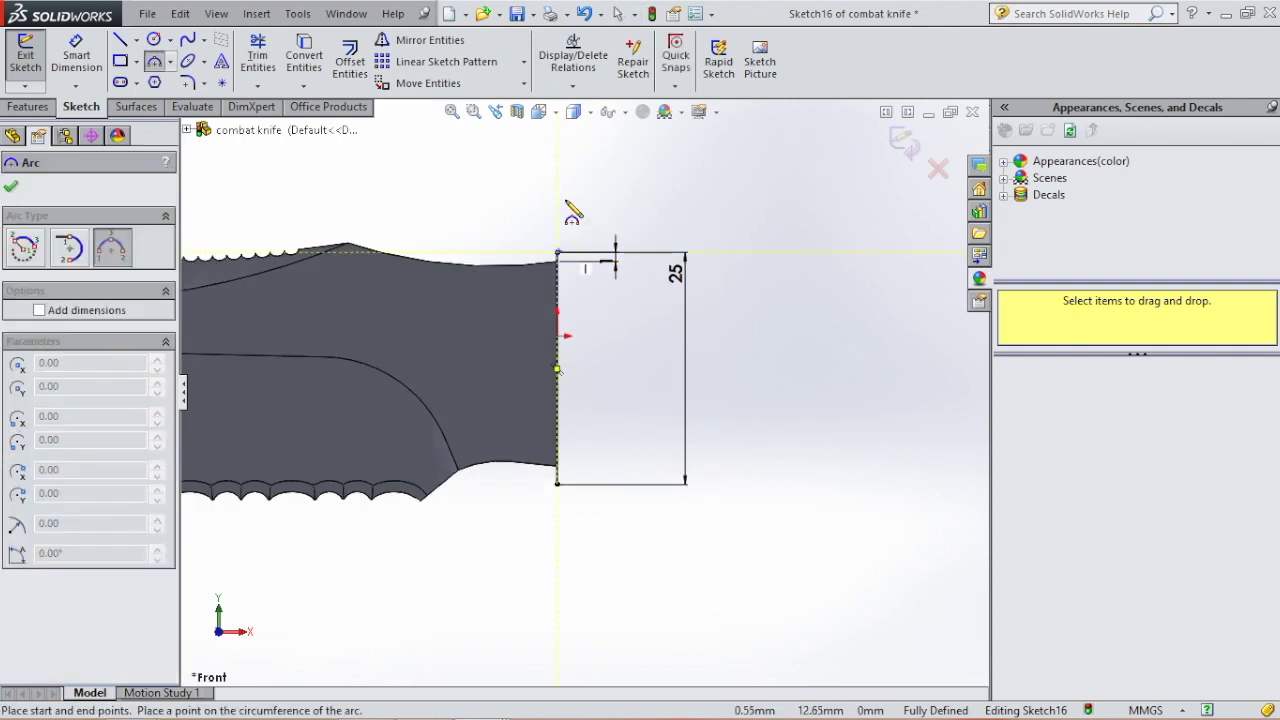
left_click(595, 168)
left_click(574, 201)
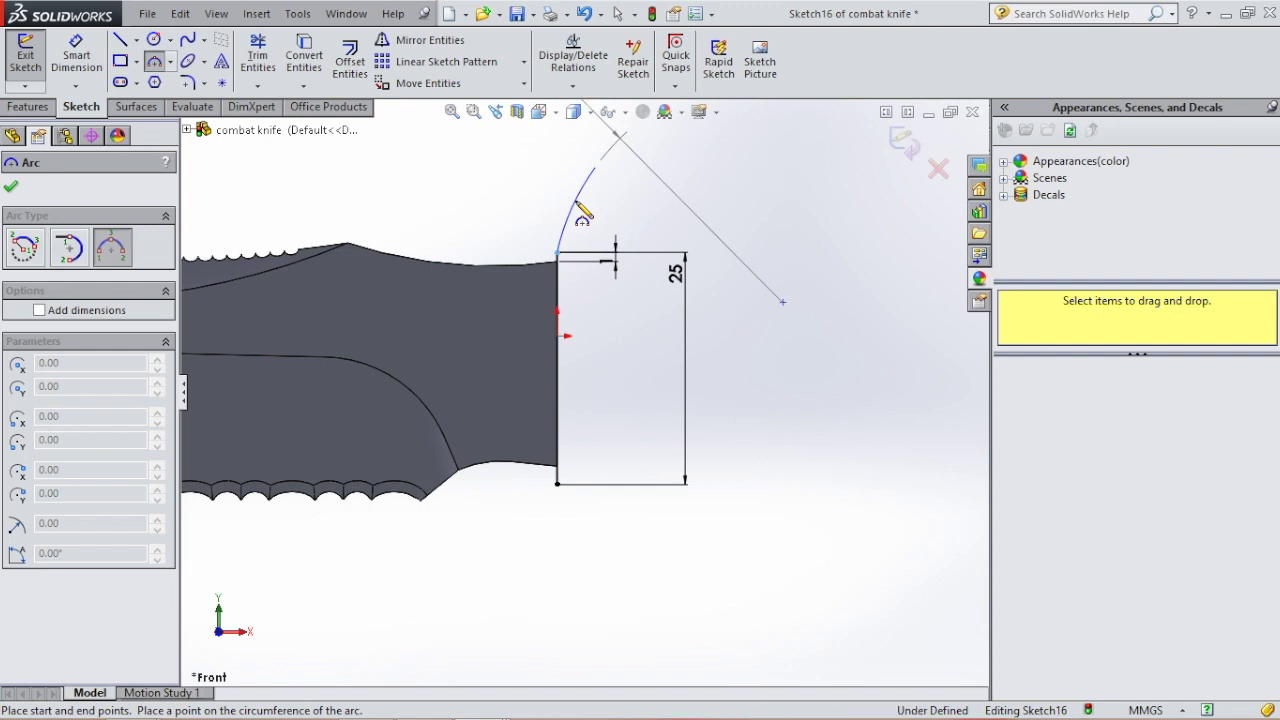
left_click(557, 485)
left_click(606, 556)
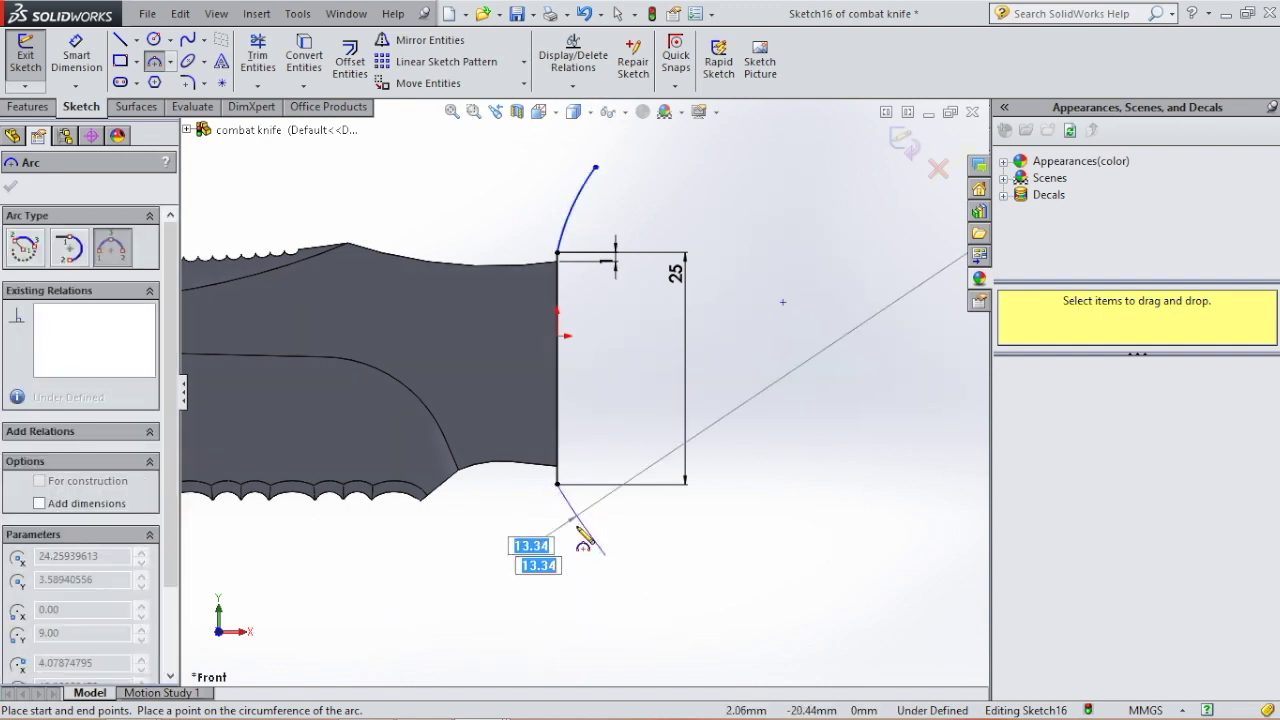
left_click(586, 534)
key("Escape")
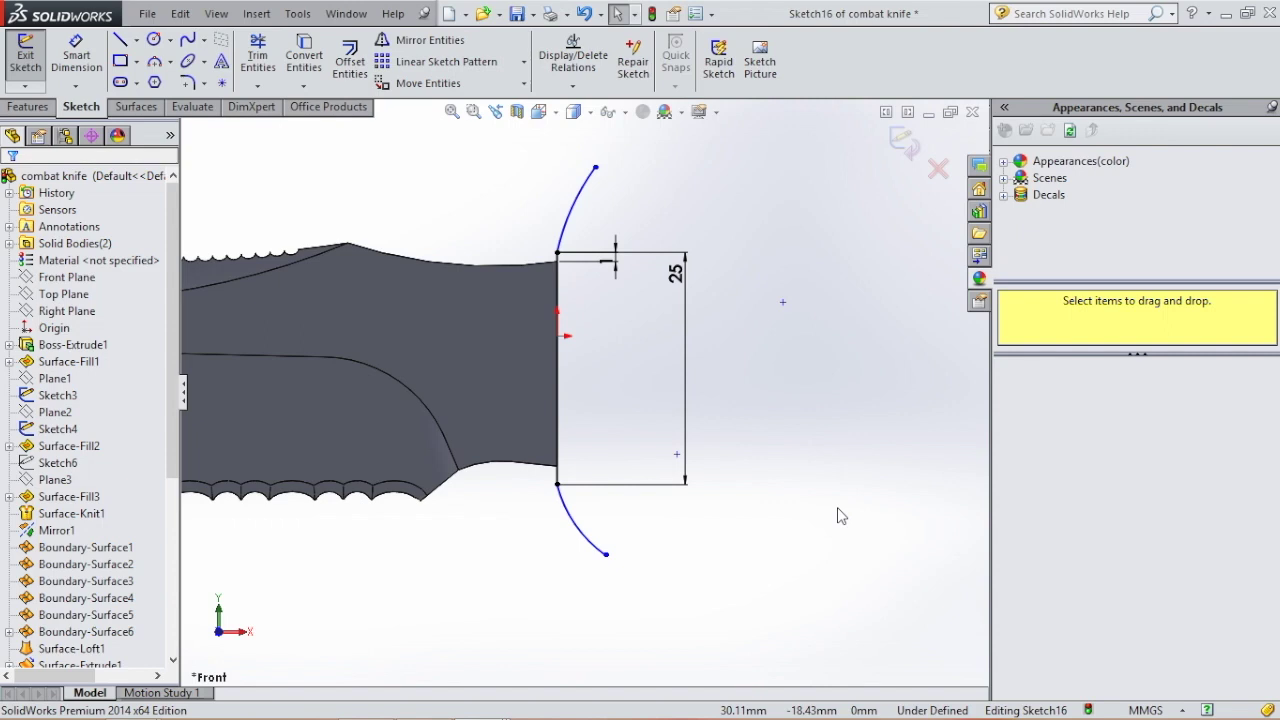
Step: Dimension the vertical distance between the upper arc's endpoints as 4.4 mm
left_click(76, 55)
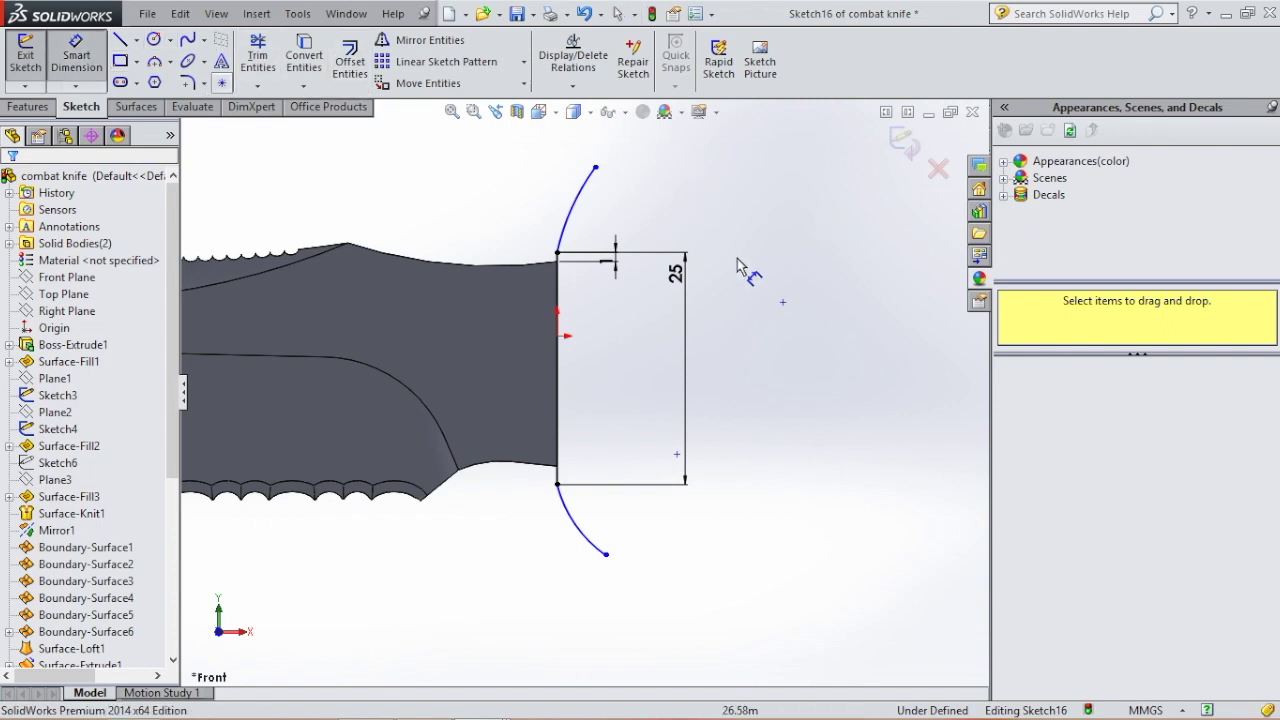
left_click(557, 252)
left_click(595, 167)
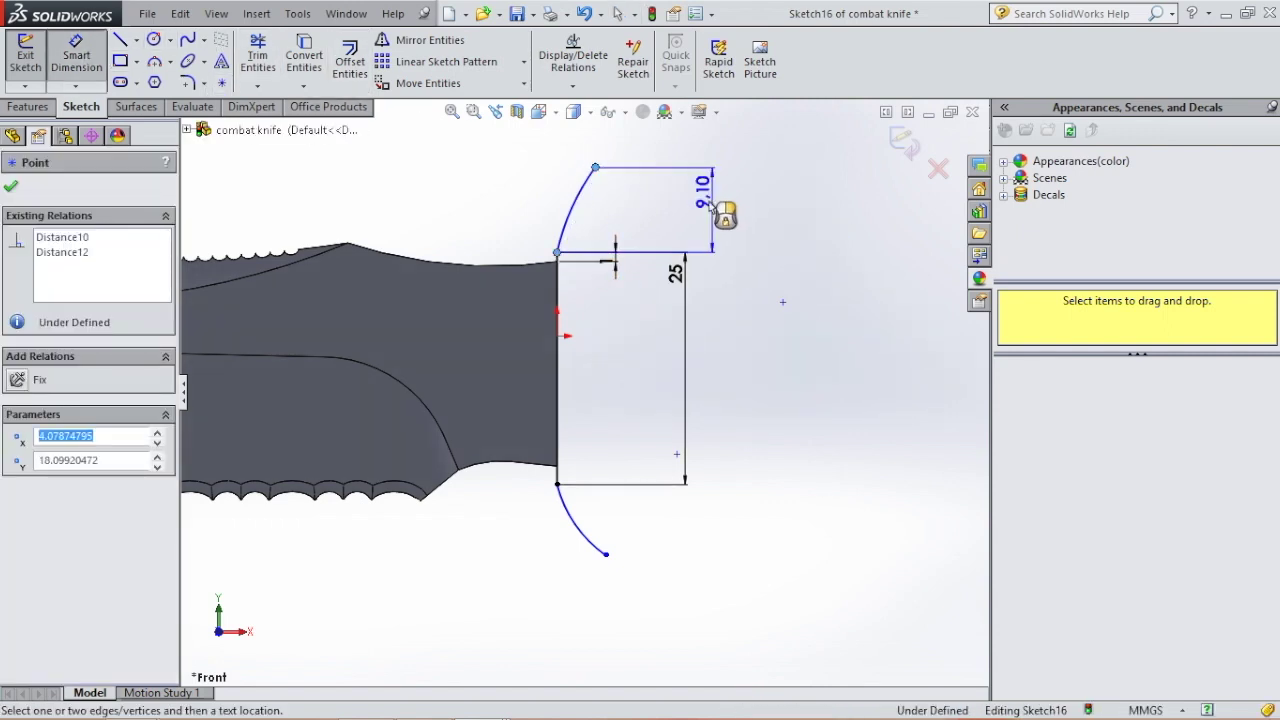
left_click(706, 209)
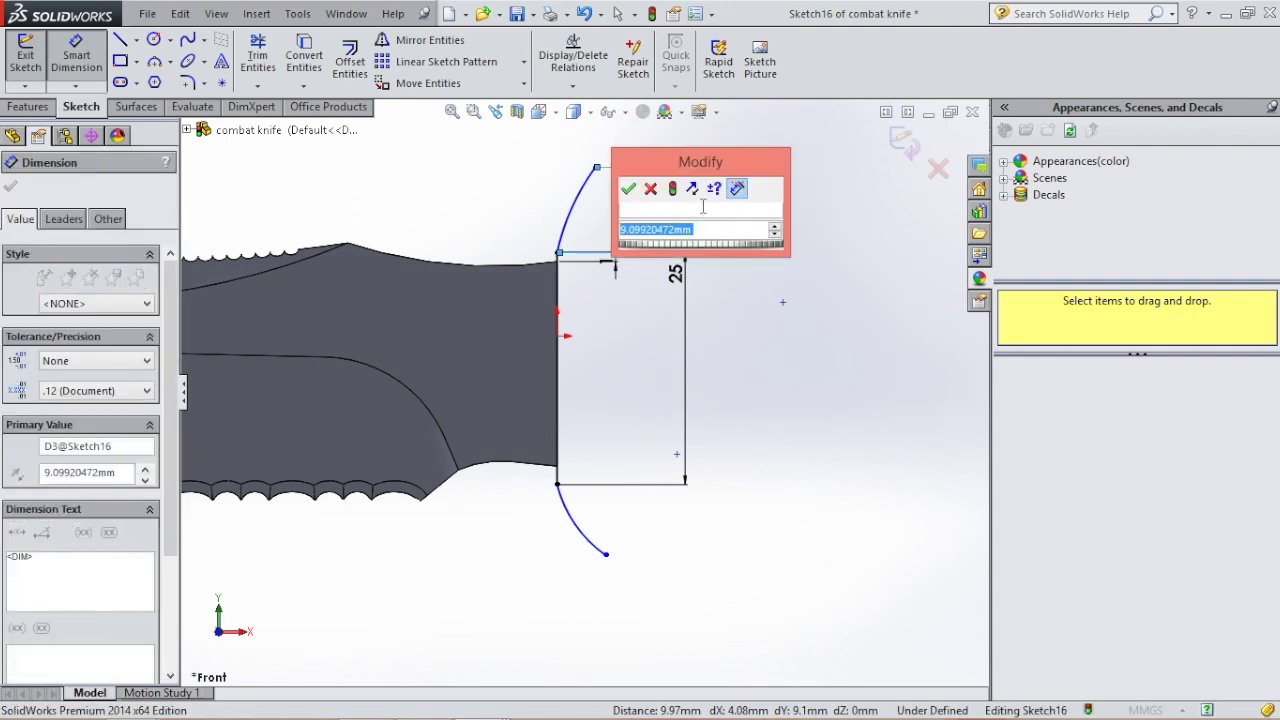
type("4.4")
key("Return")
key("Escape")
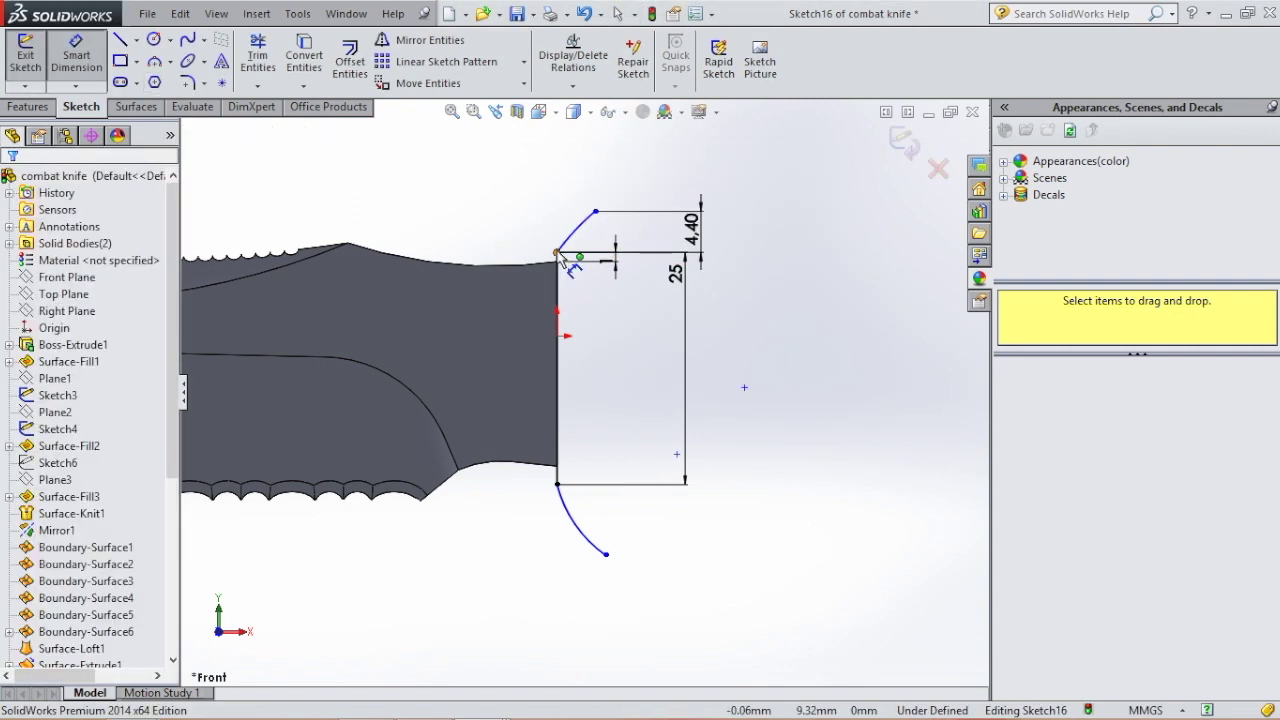
Step: Dimension the horizontal distance between the upper arc's endpoints as 0.5 mm
left_click(558, 252)
left_click(595, 211)
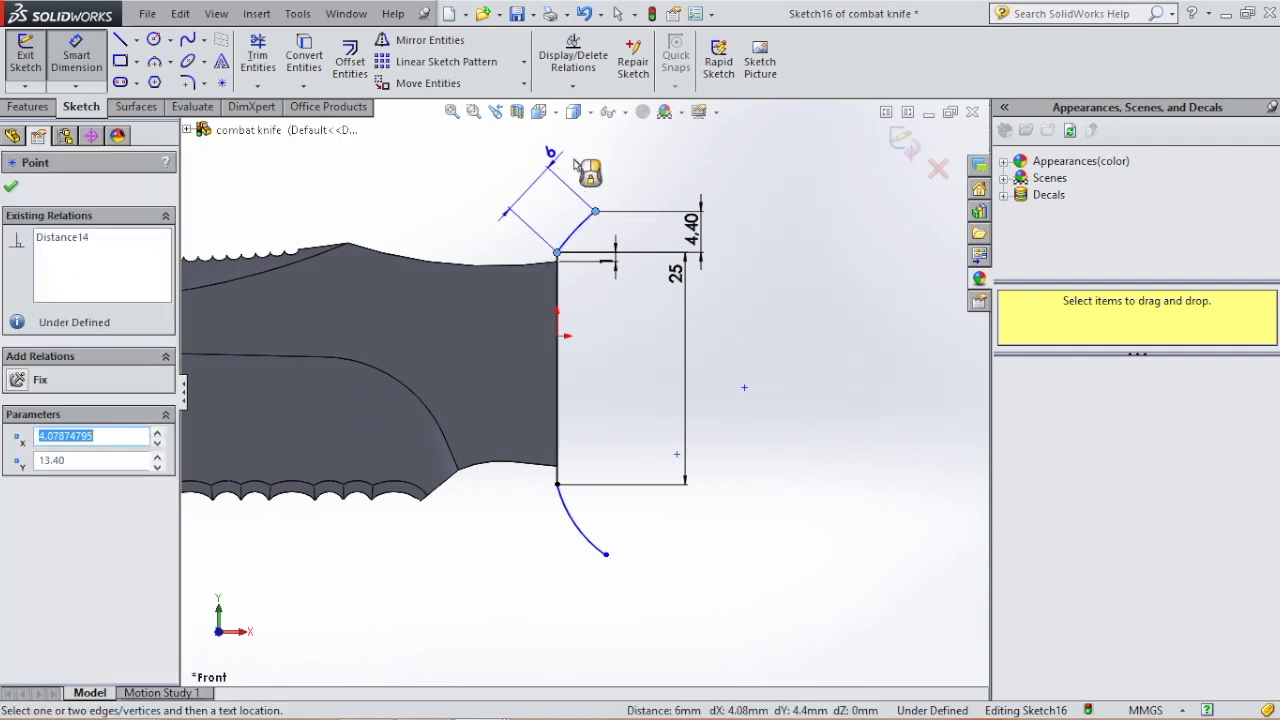
left_click(580, 160)
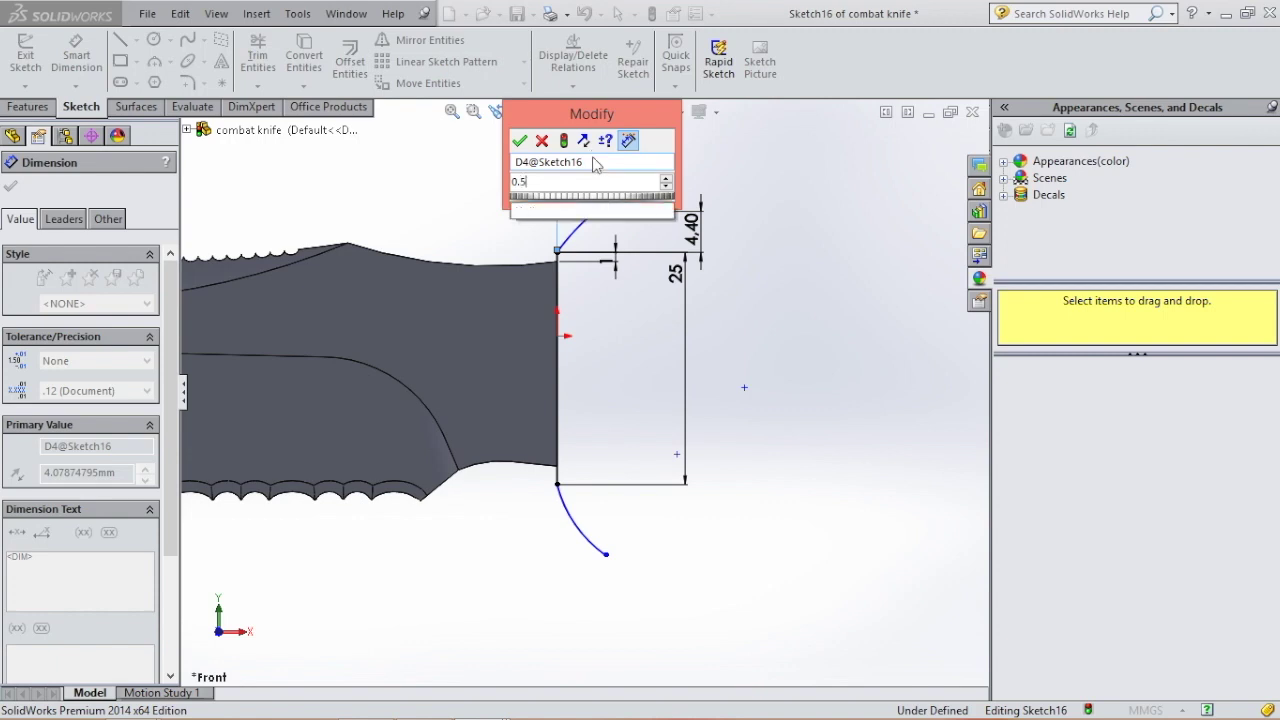
key("Return")
key("Escape")
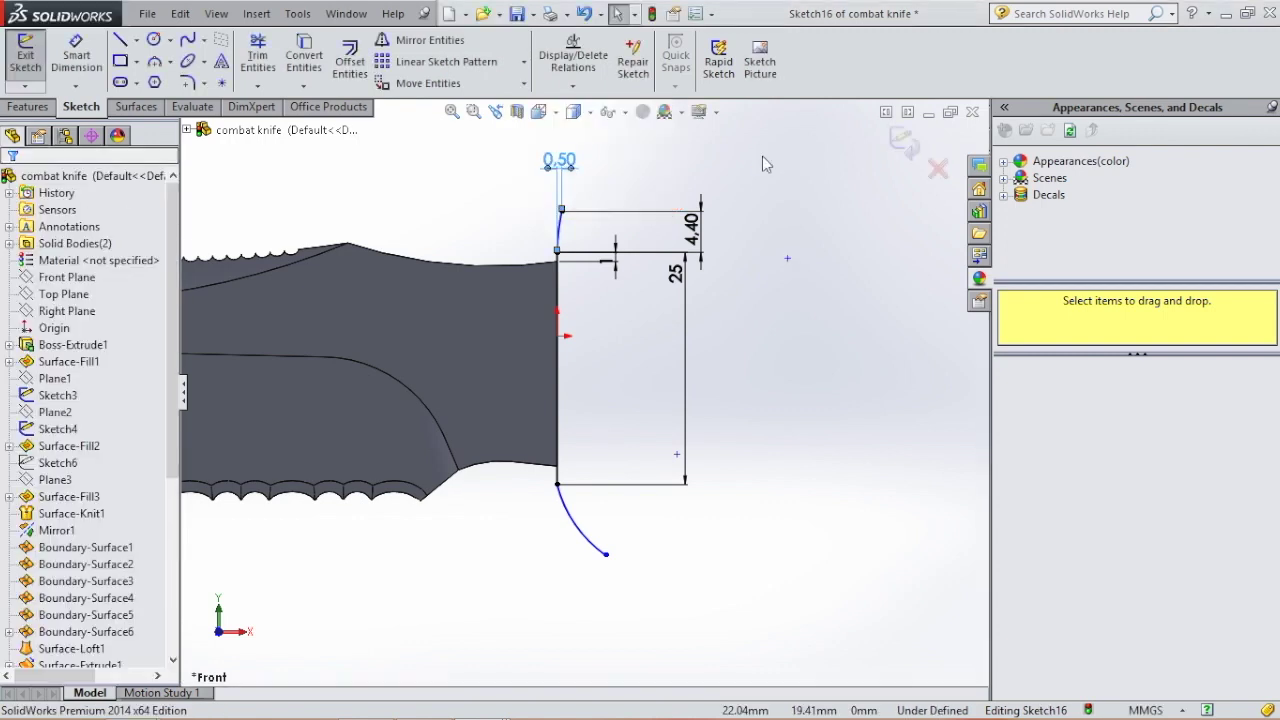
Step: Set the upper arc's vertical dimension to 4.5 mm
double_click(691, 229)
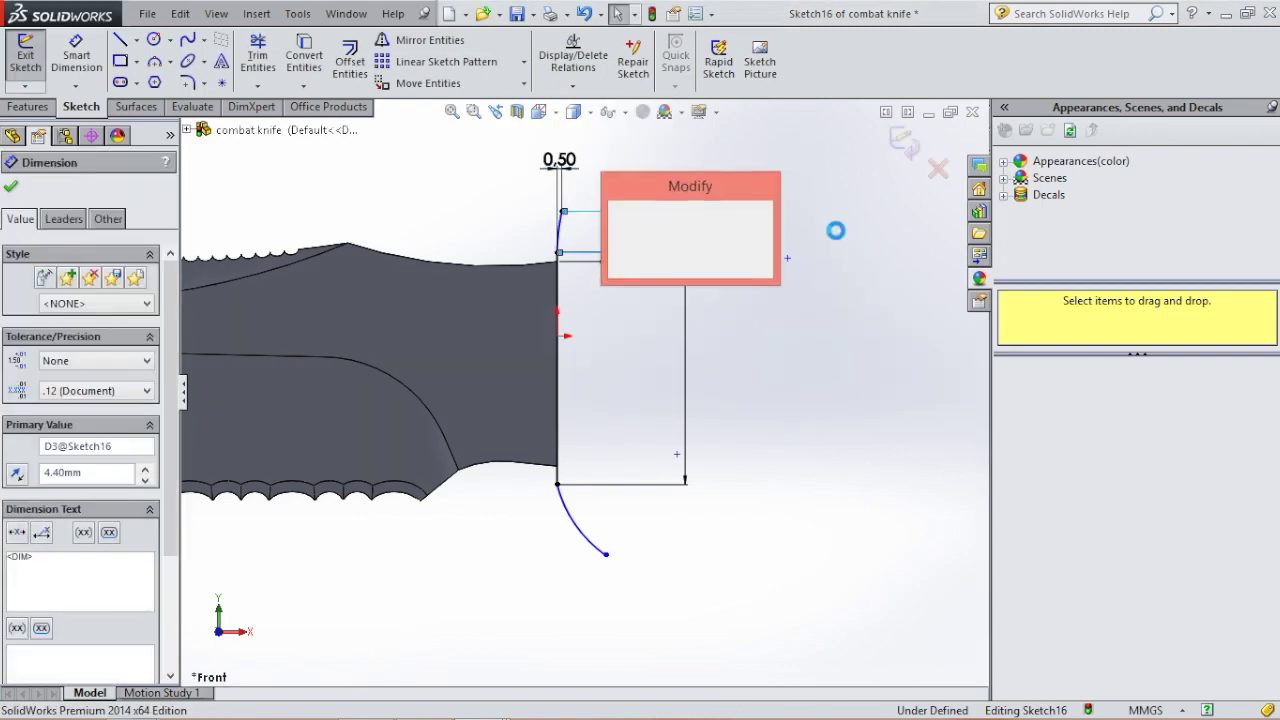
type("4.5")
key("Return")
key("Escape")
Step: Make the upper arc and the lower arc each tangent to the vertical line
left_click(561, 232)
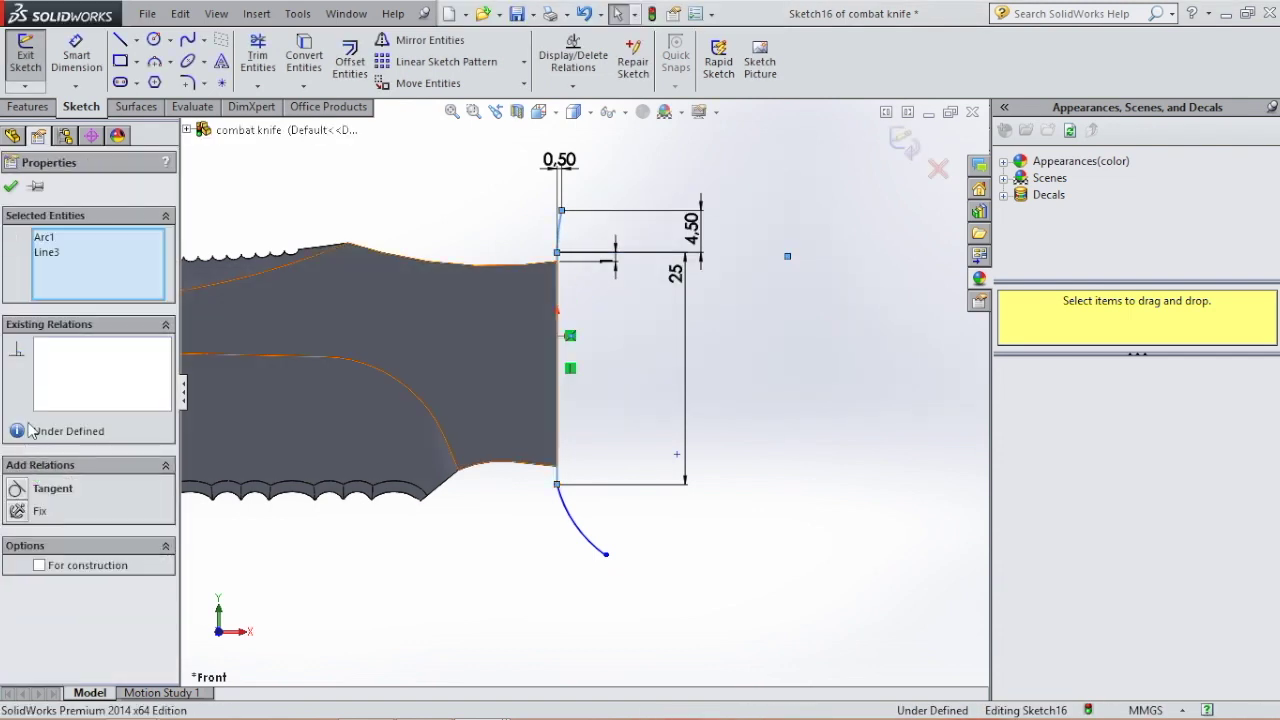
left_click(17, 488)
left_click(793, 322)
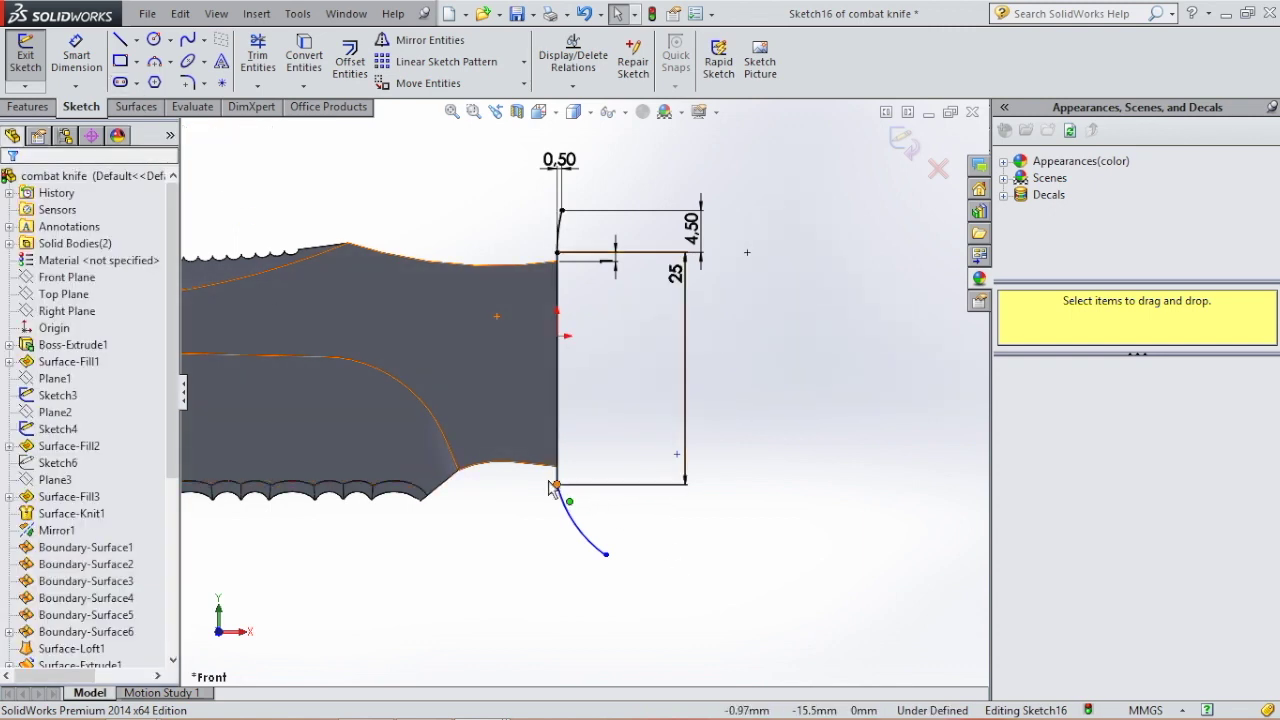
left_click(565, 512, "ctrl")
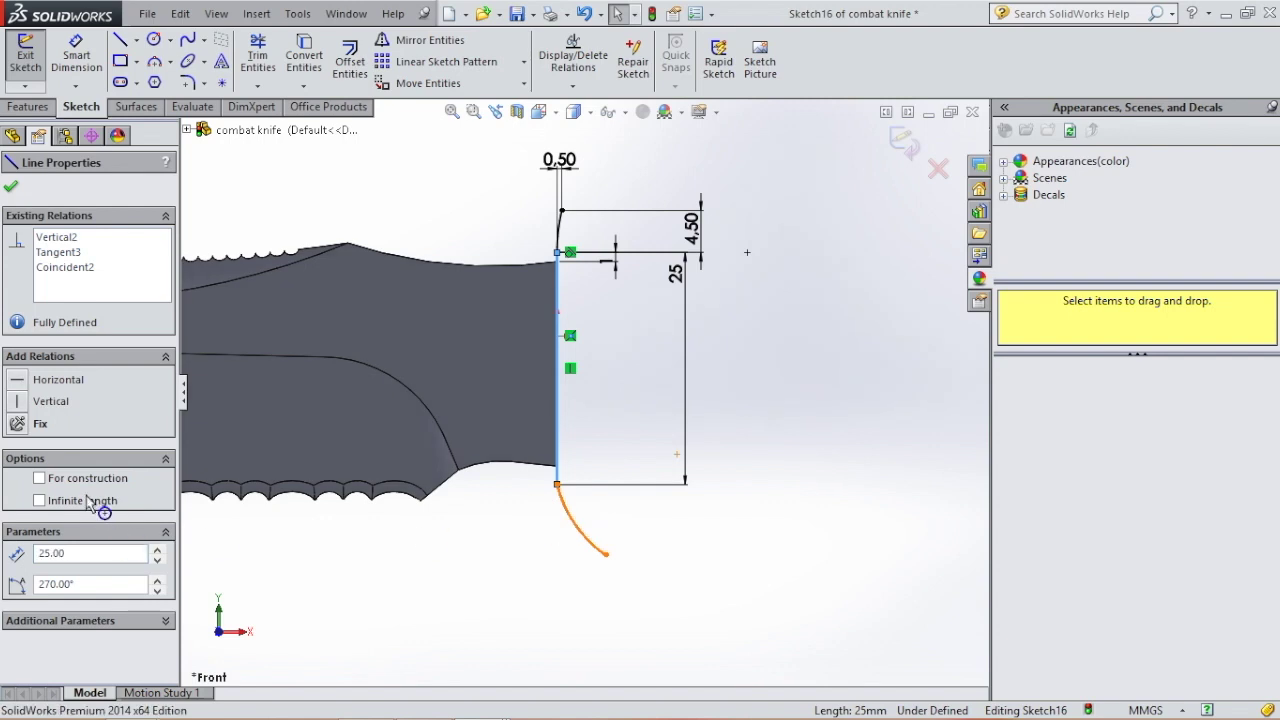
left_click(17, 490)
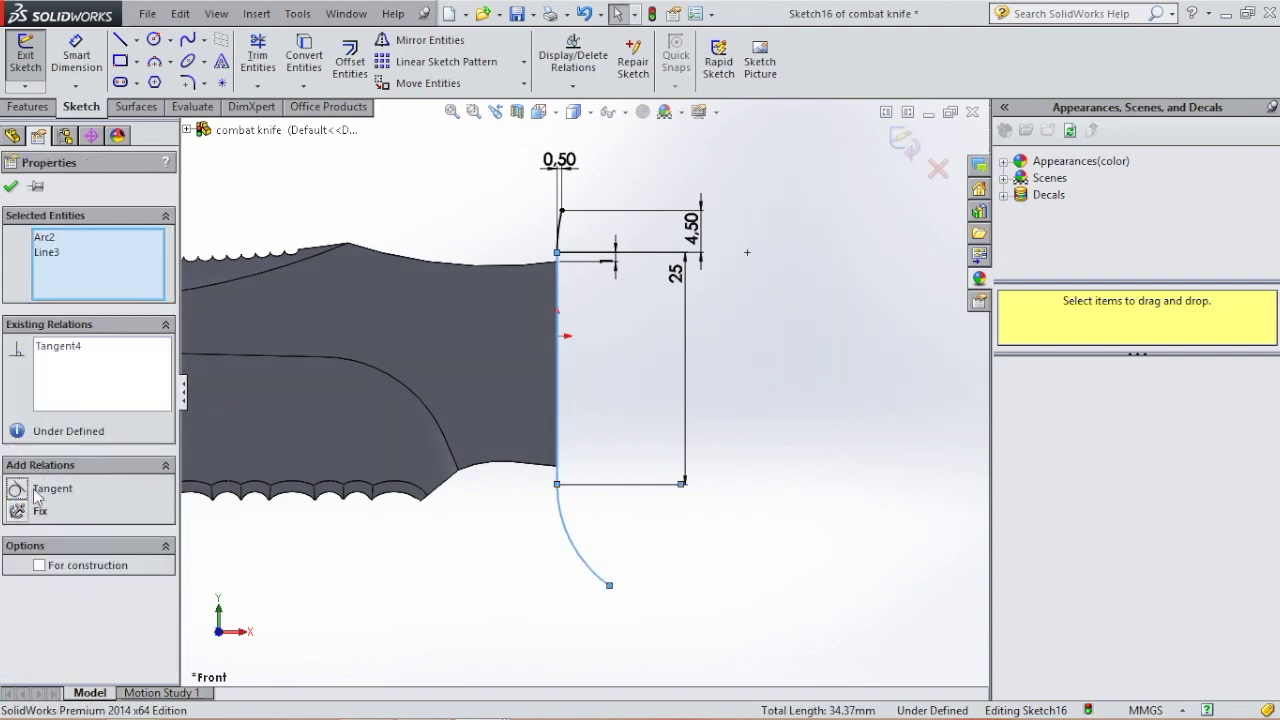
key("Escape")
Step: Dimension the vertical distance between the lower arc's endpoints as 9.5 mm
left_click(77, 67)
left_click(609, 585)
left_click(557, 484)
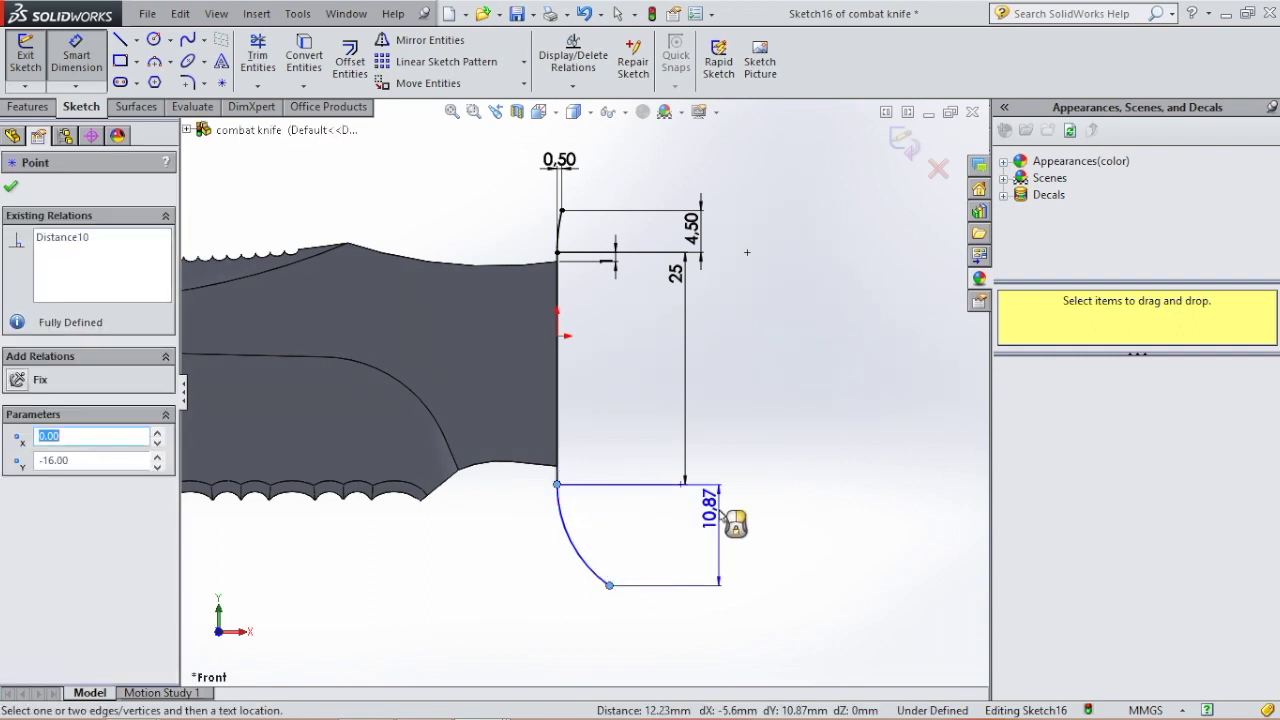
left_click(720, 512)
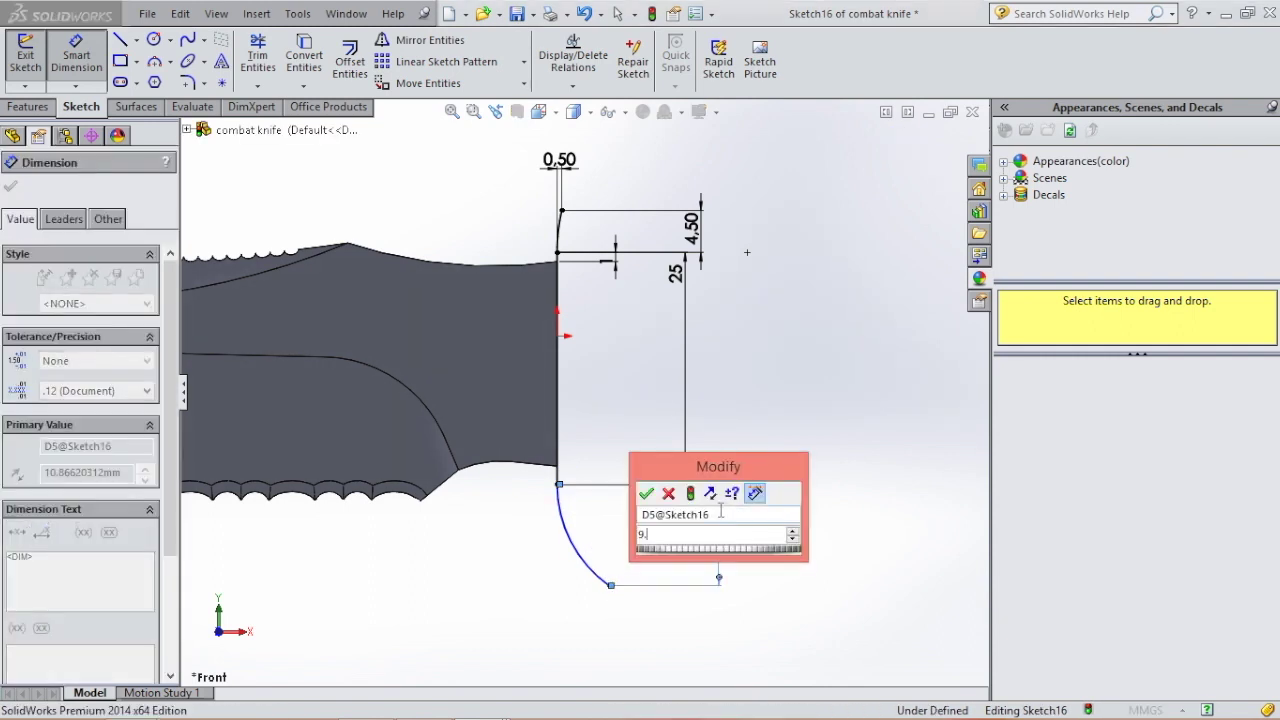
type("9.5")
key("Return")
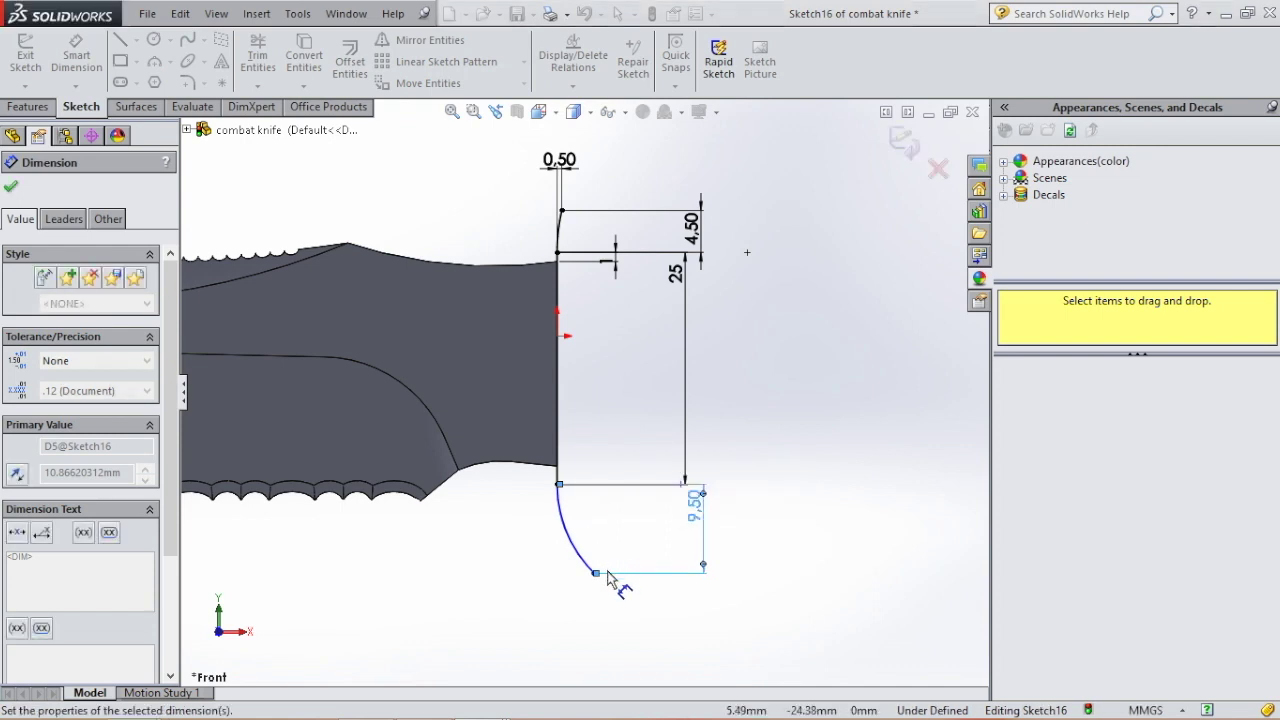
Step: Dimension the horizontal distance between the lower arc's endpoints as 2 mm
left_click(595, 574)
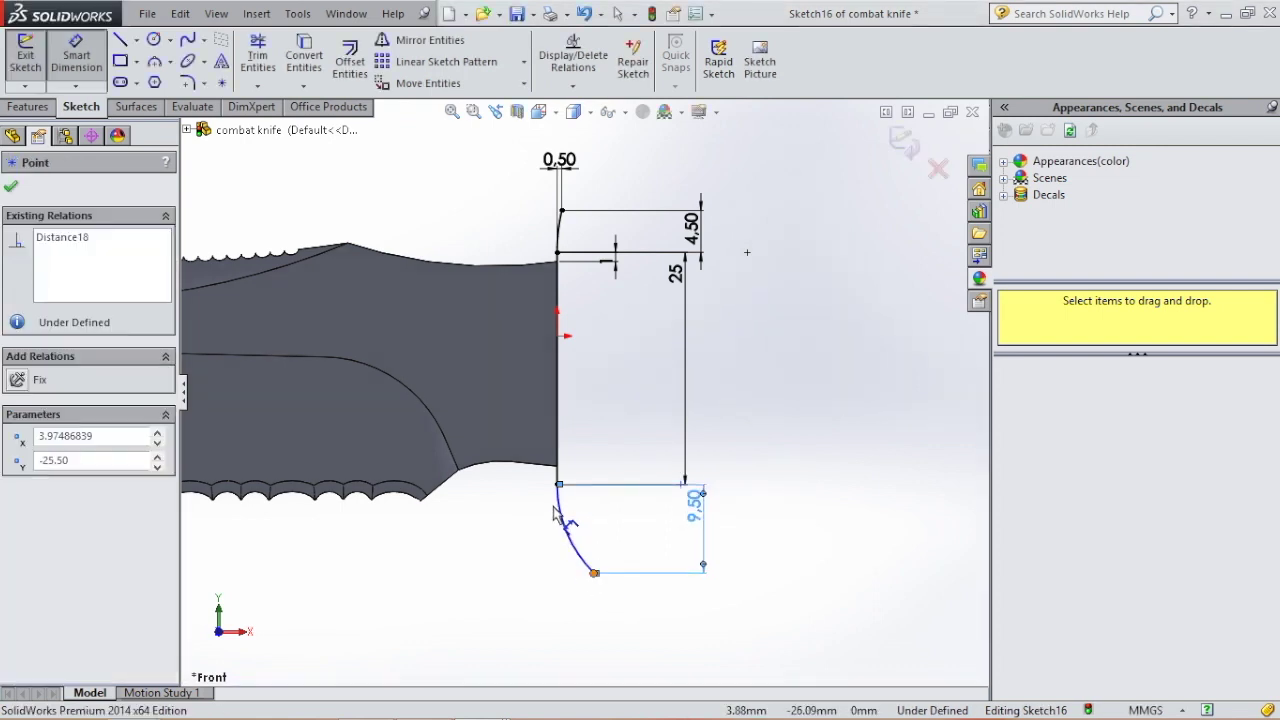
left_click(557, 486)
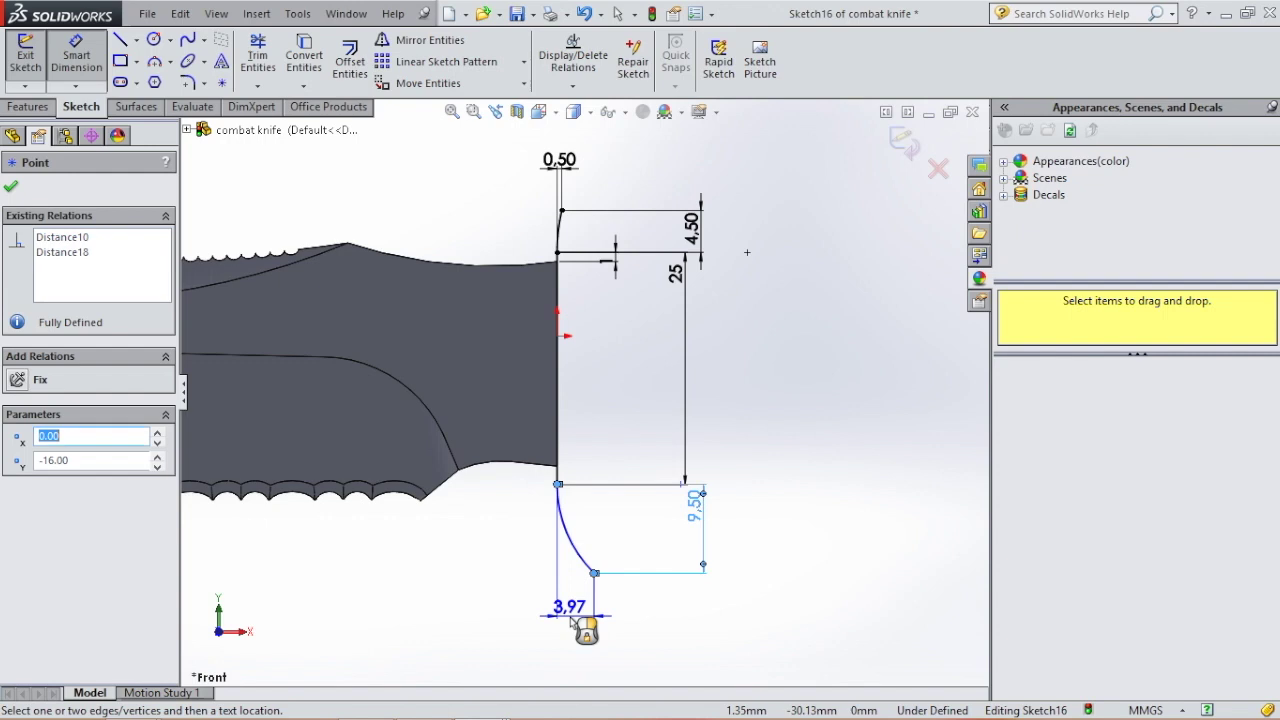
left_click(572, 621)
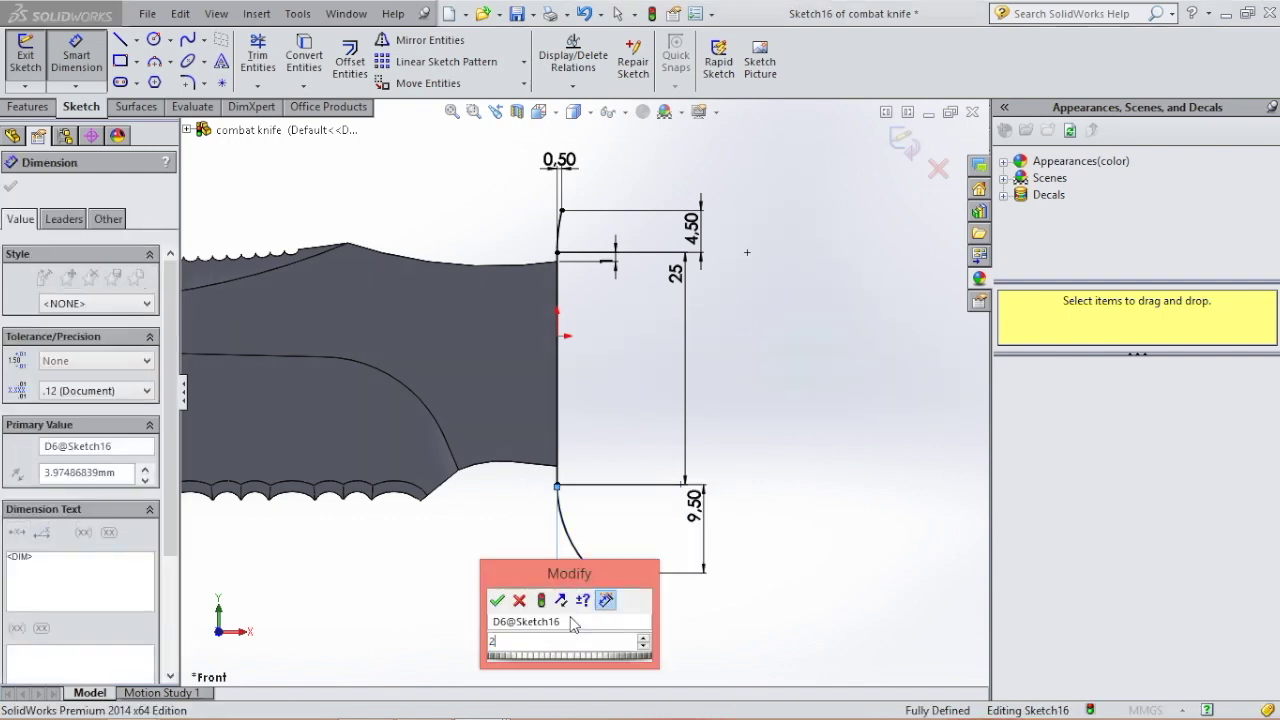
key("Return")
key("Escape")
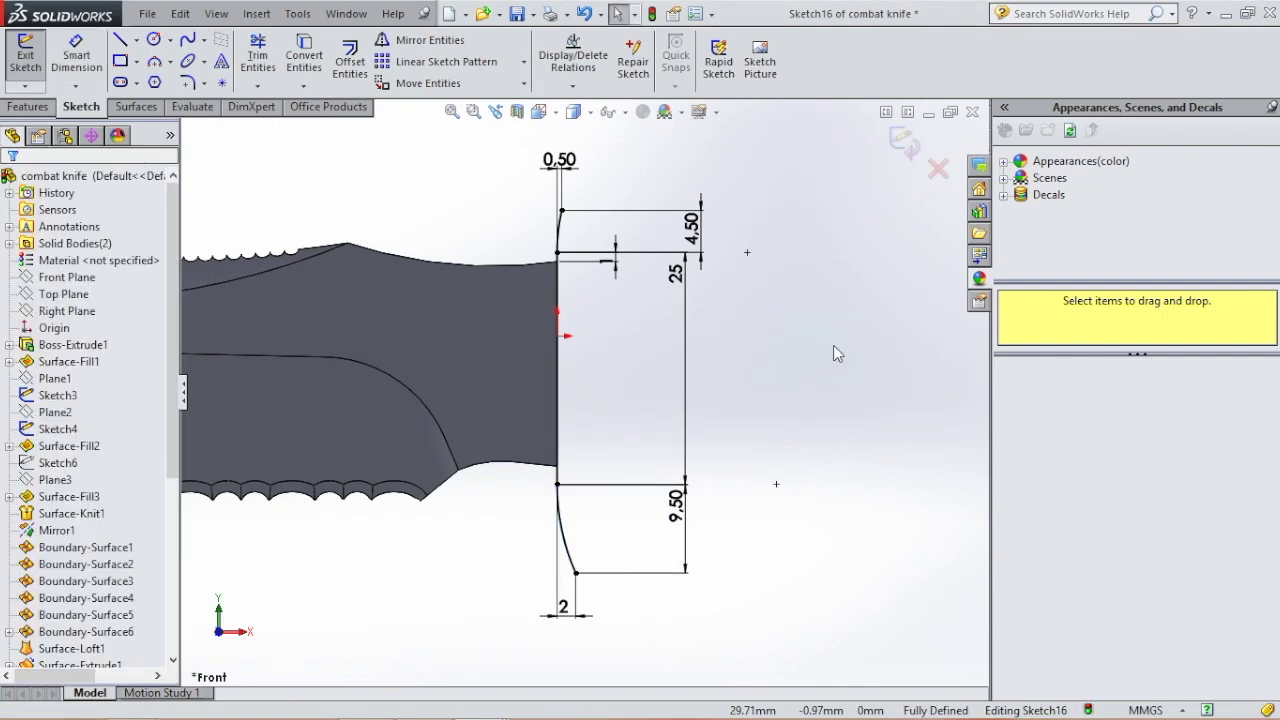
Step: Extrude the line-and-arc profile as a surface, 8.75 mm blind in each of the two directions
left_click(133, 107)
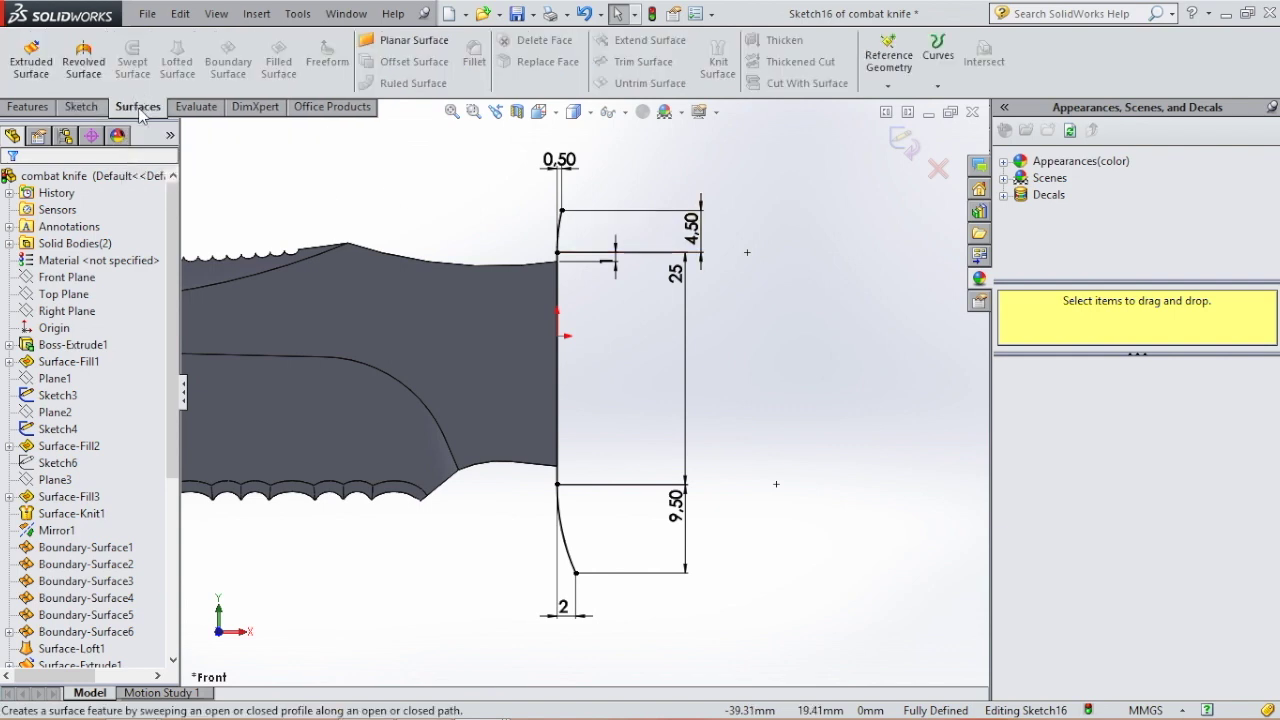
left_click(40, 75)
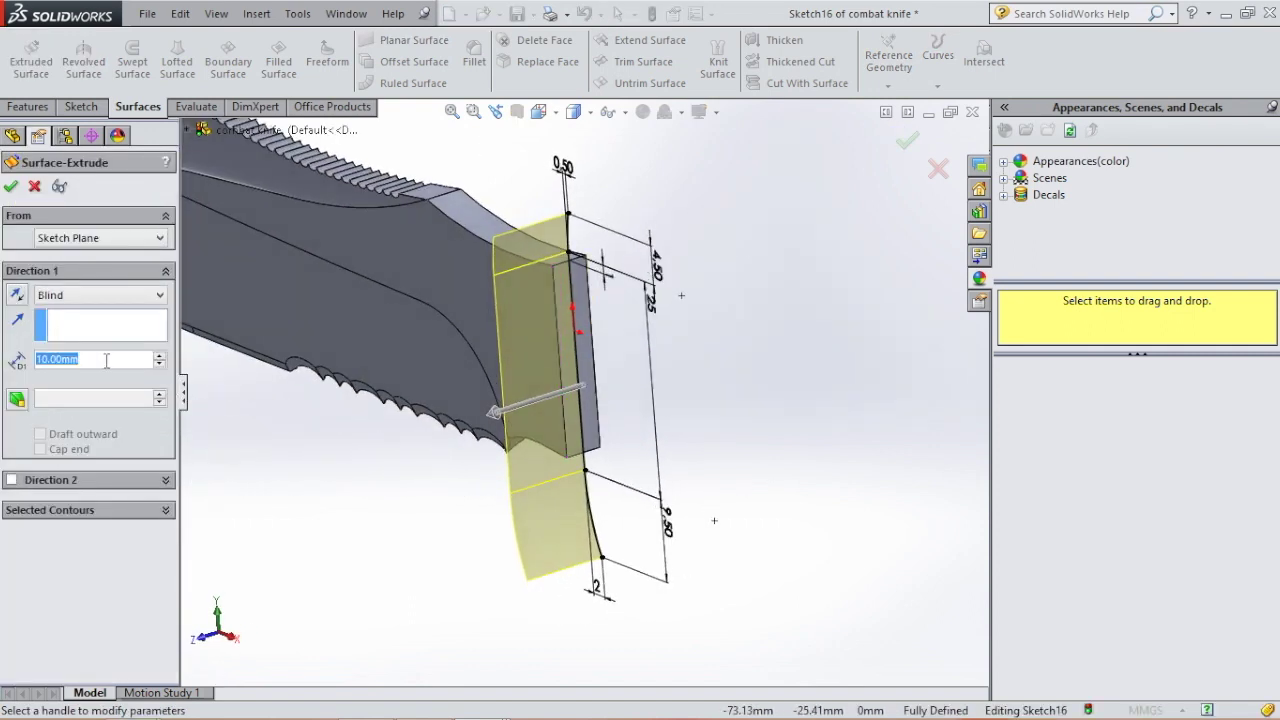
type("8.75")
key("Return")
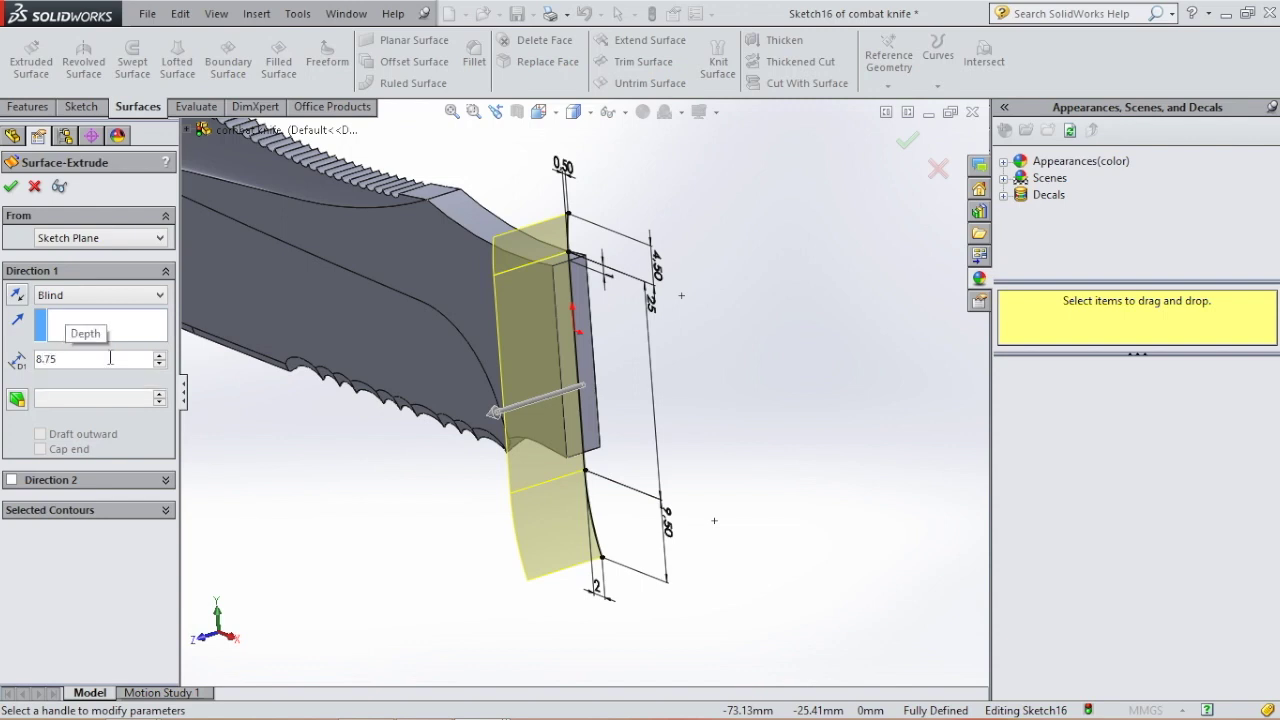
left_click(12, 481)
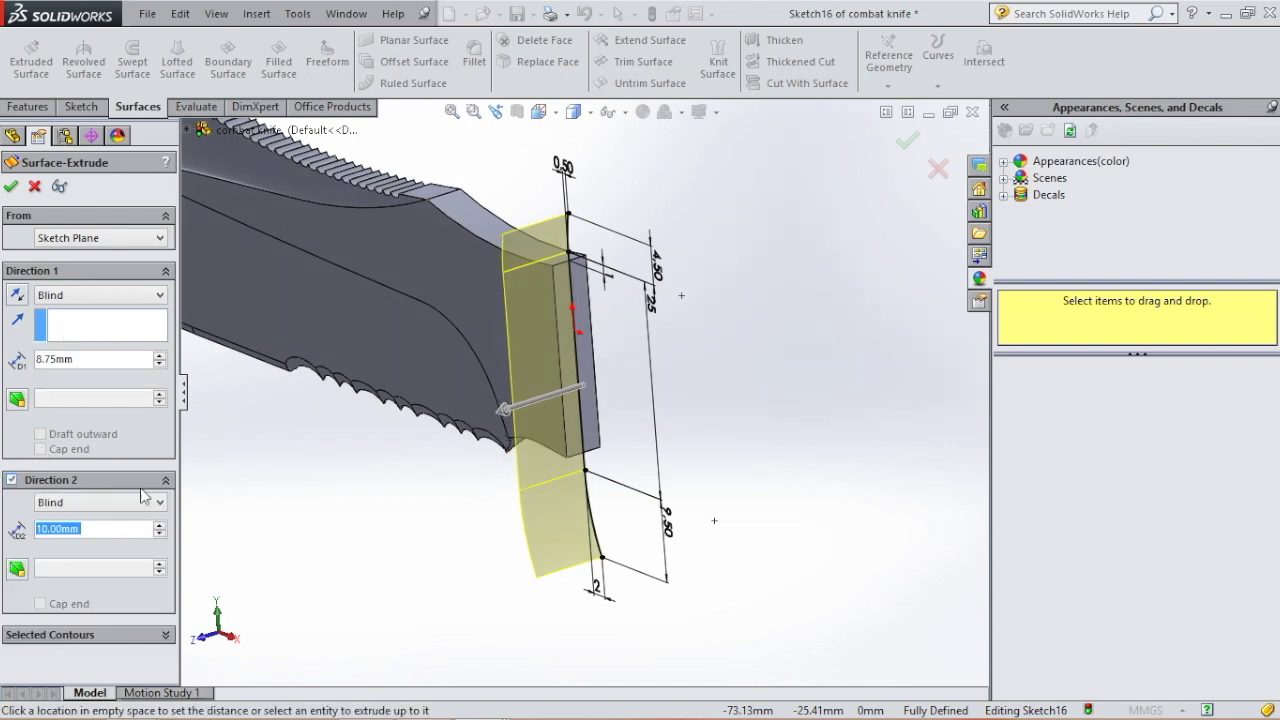
type("8.75")
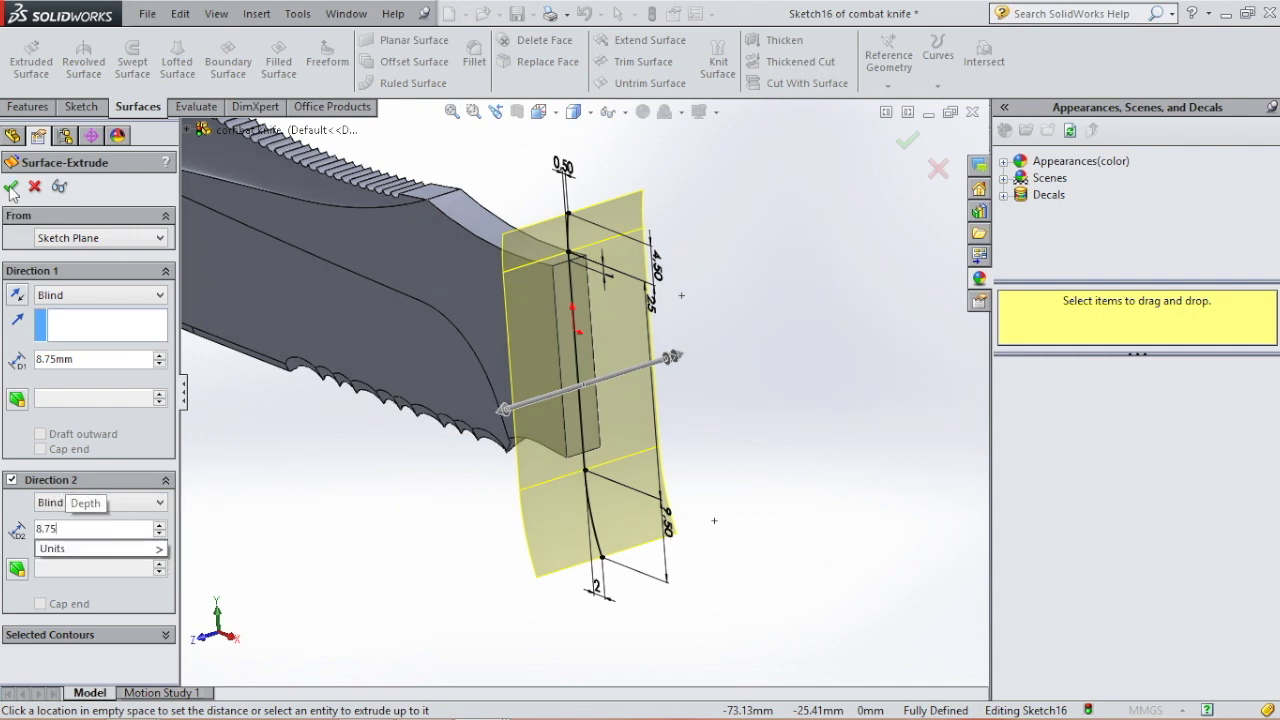
key("Return")
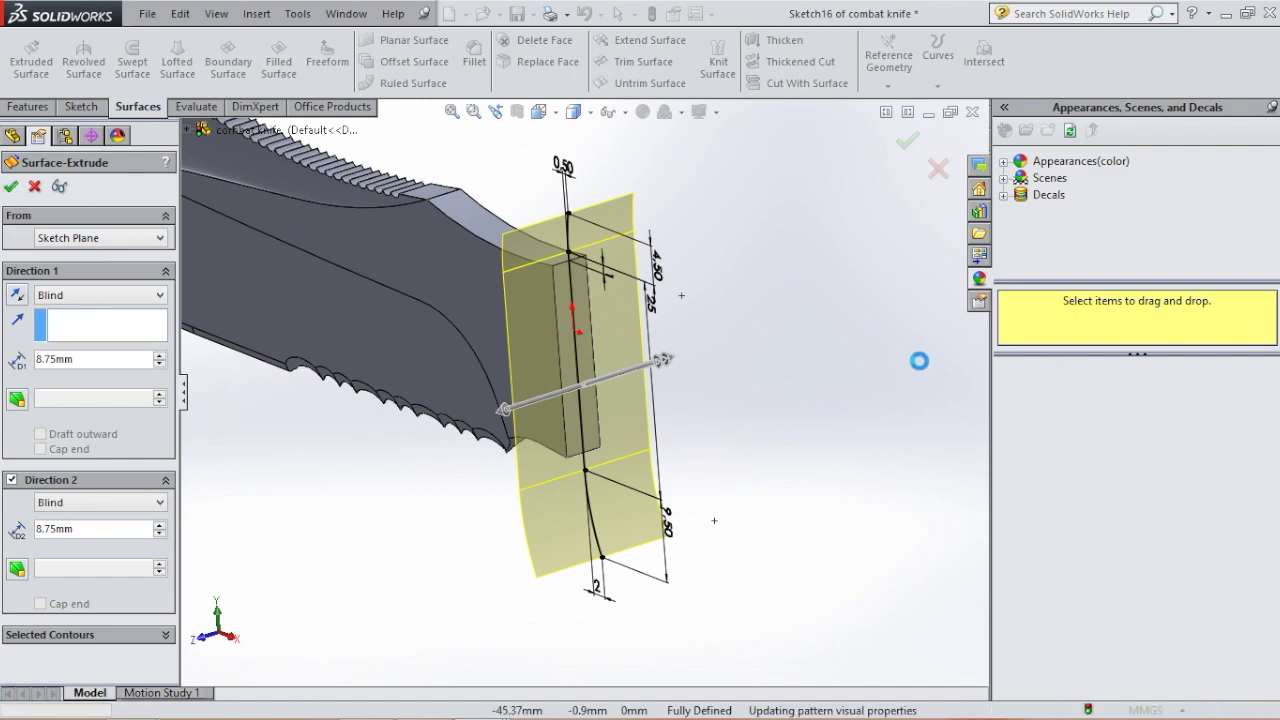
key("Return")
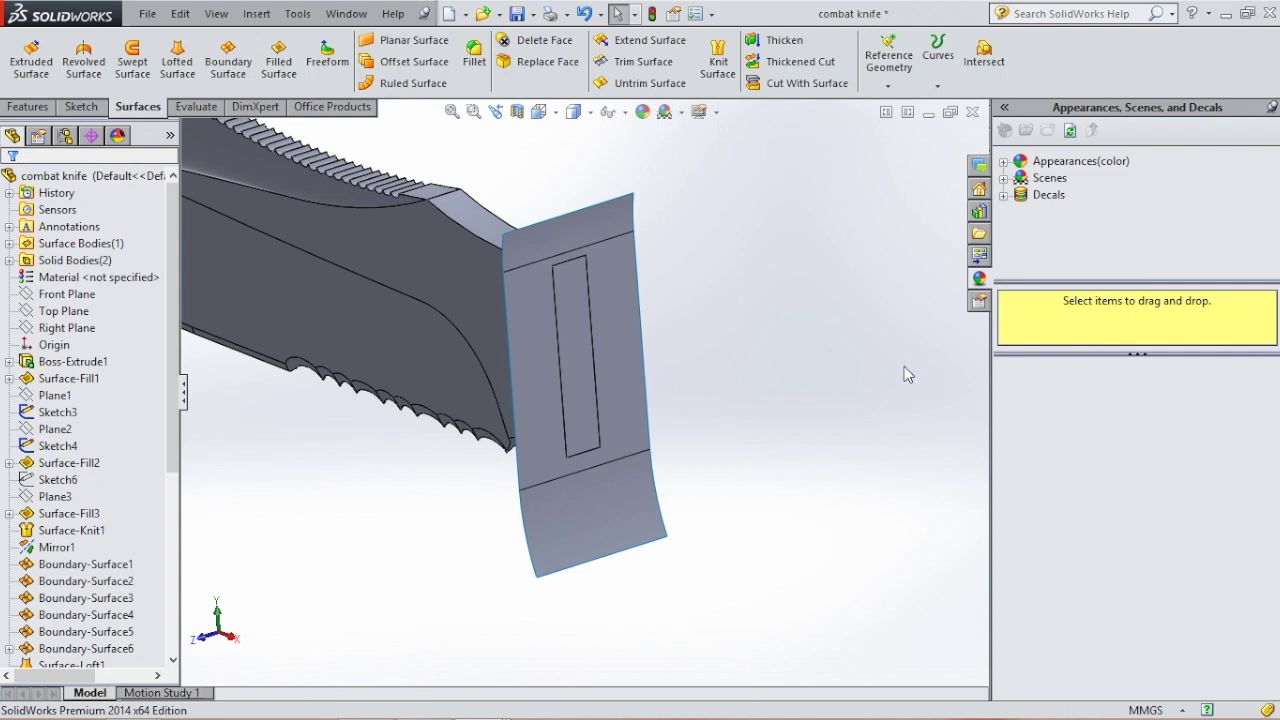
Step: Start a new sketch on the Front Plane, viewed face-on, and stretch the plane's border rearward past the blade
left_click(66, 294)
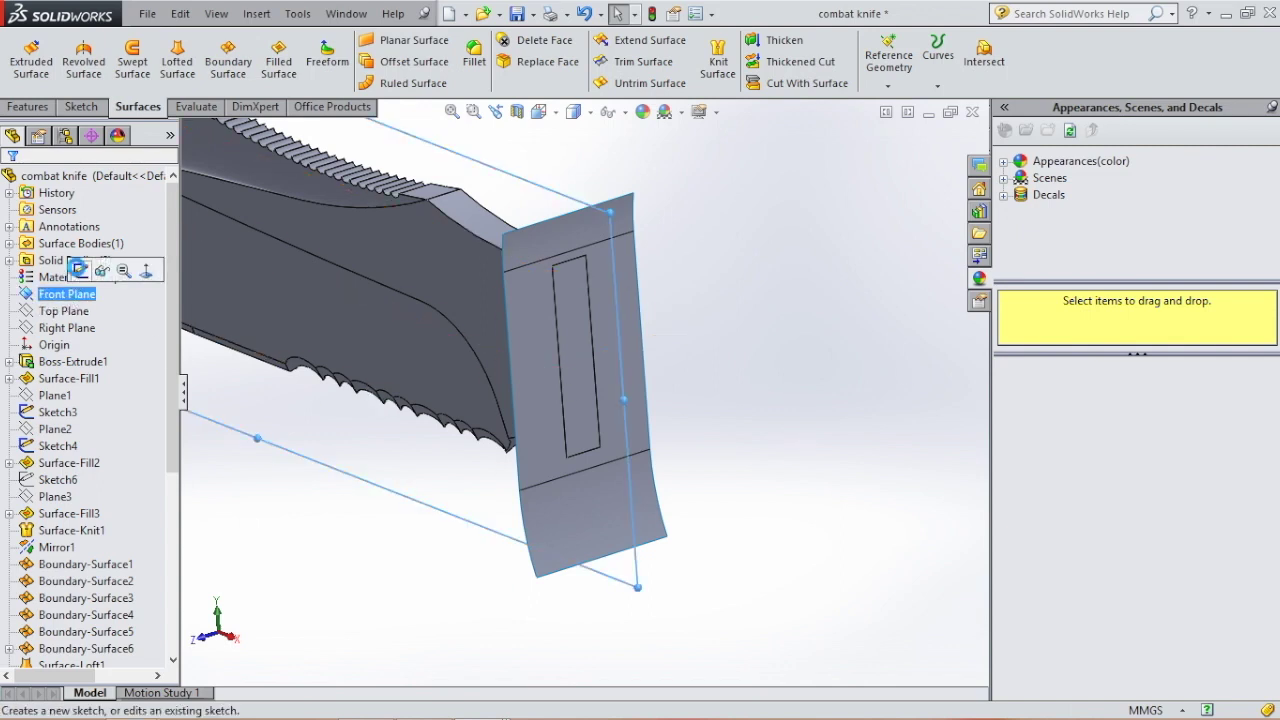
left_click(78, 269)
left_click(540, 111)
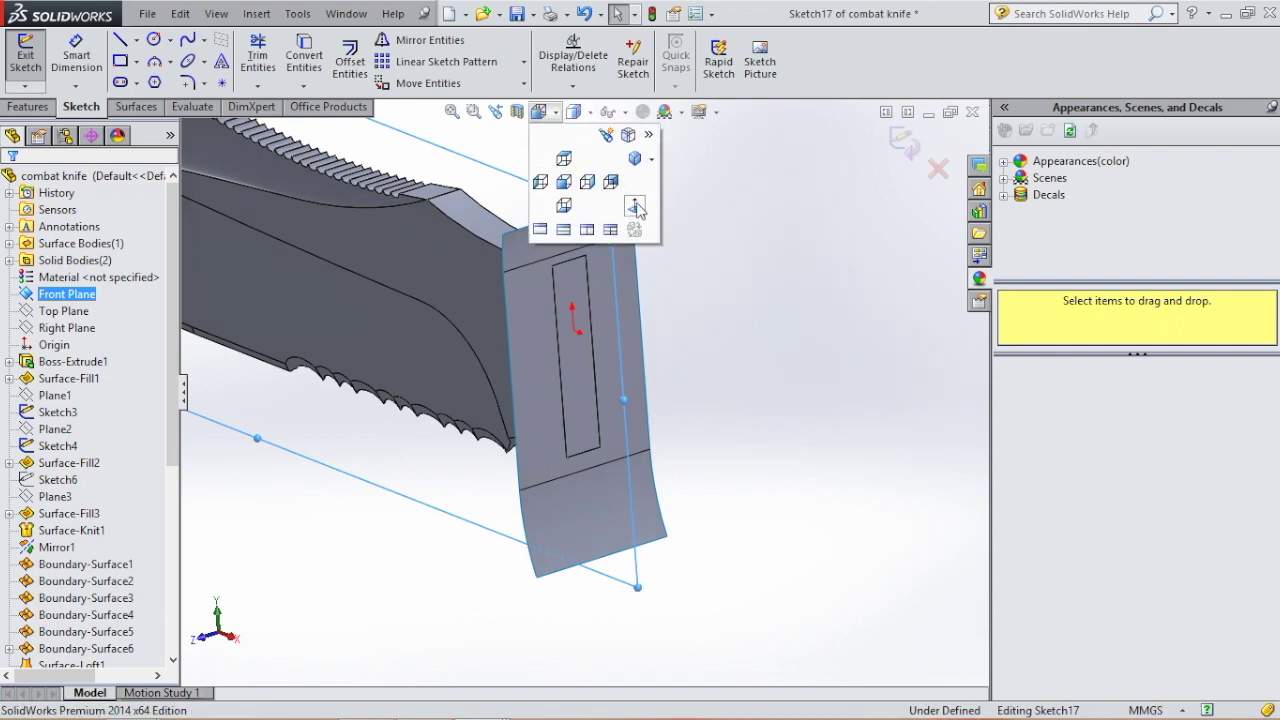
left_click(635, 206)
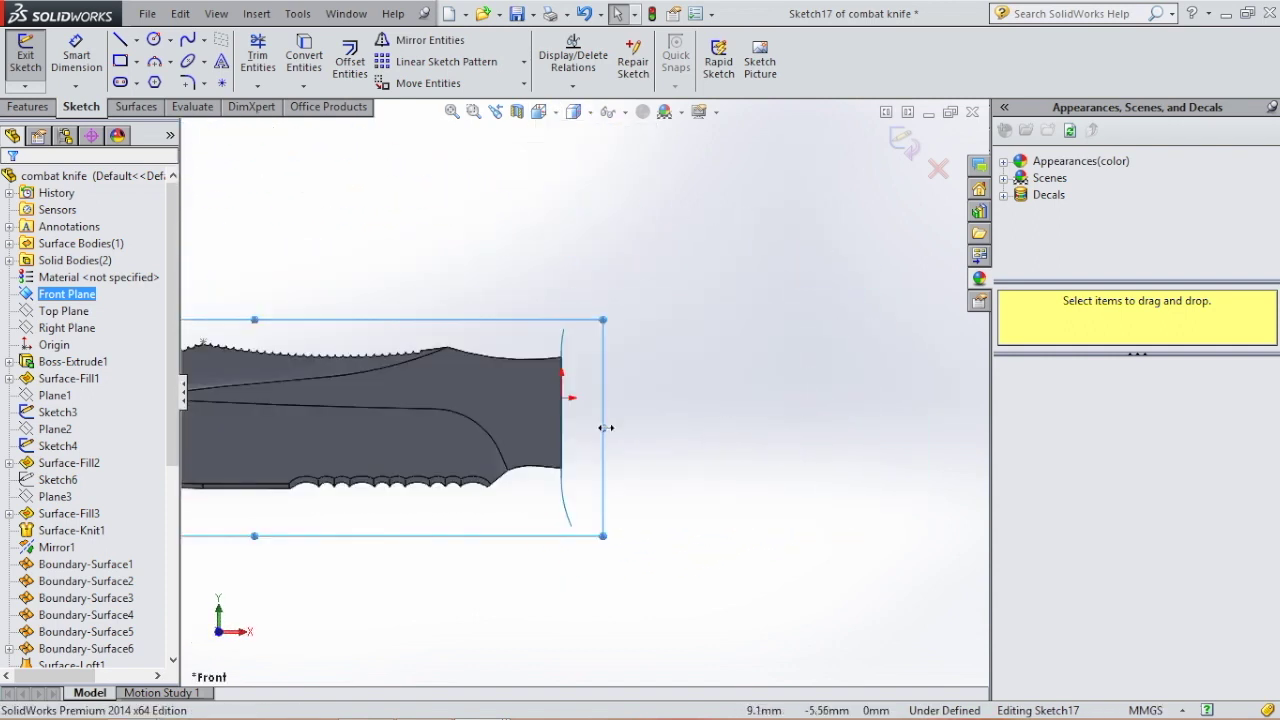
left_click_drag(917, 423, 997, 423)
scroll(697, 429, "up", 3)
scroll(697, 430, "down", 2)
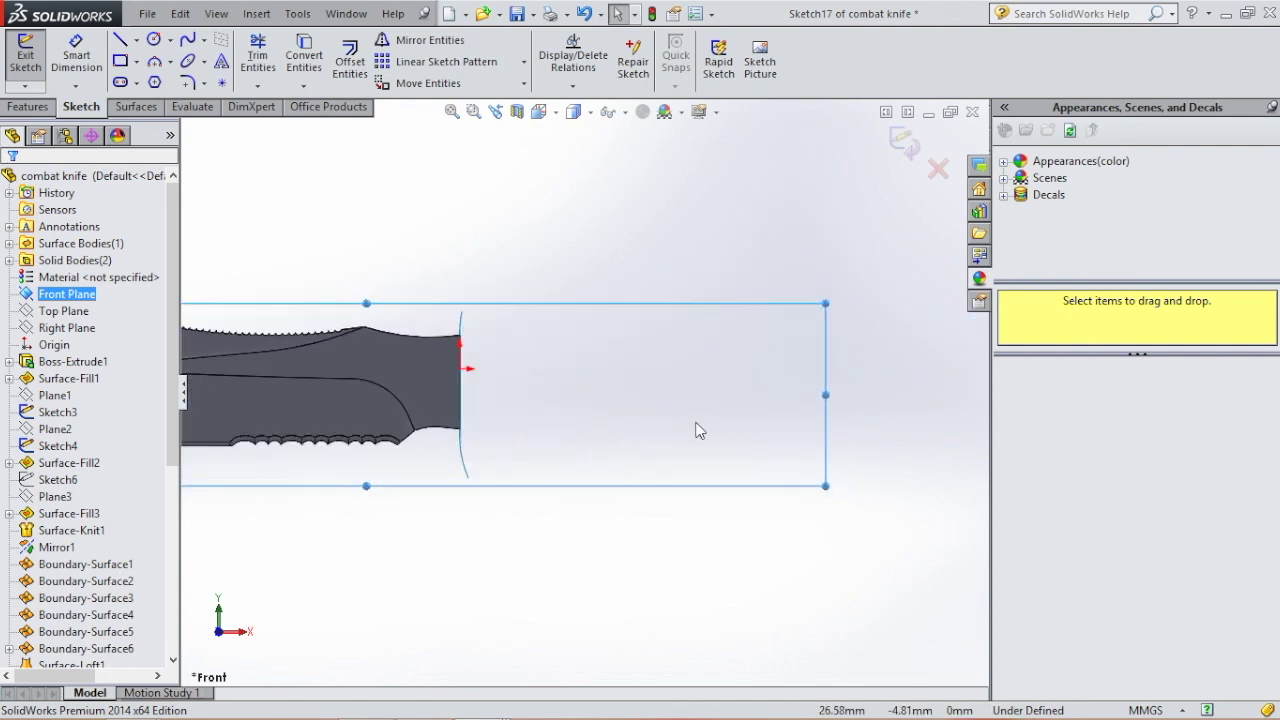
scroll(632, 343, "down", 1)
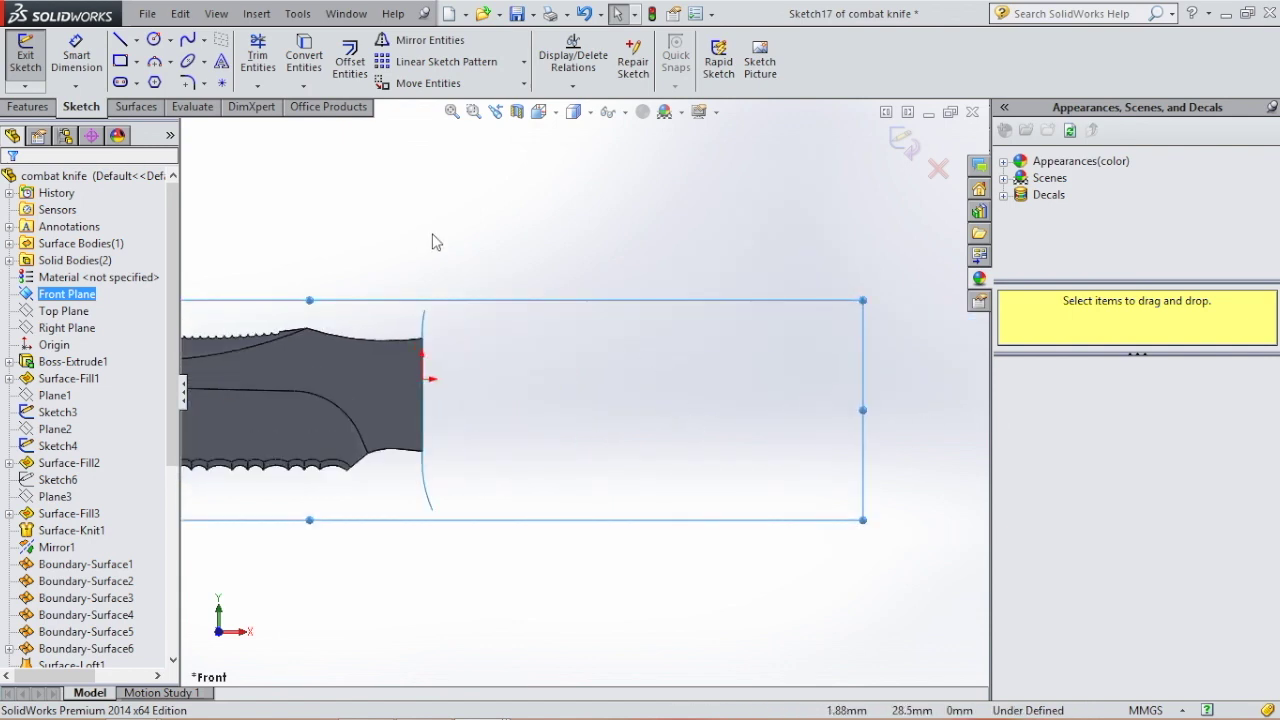
scroll(474, 269, "down", 1)
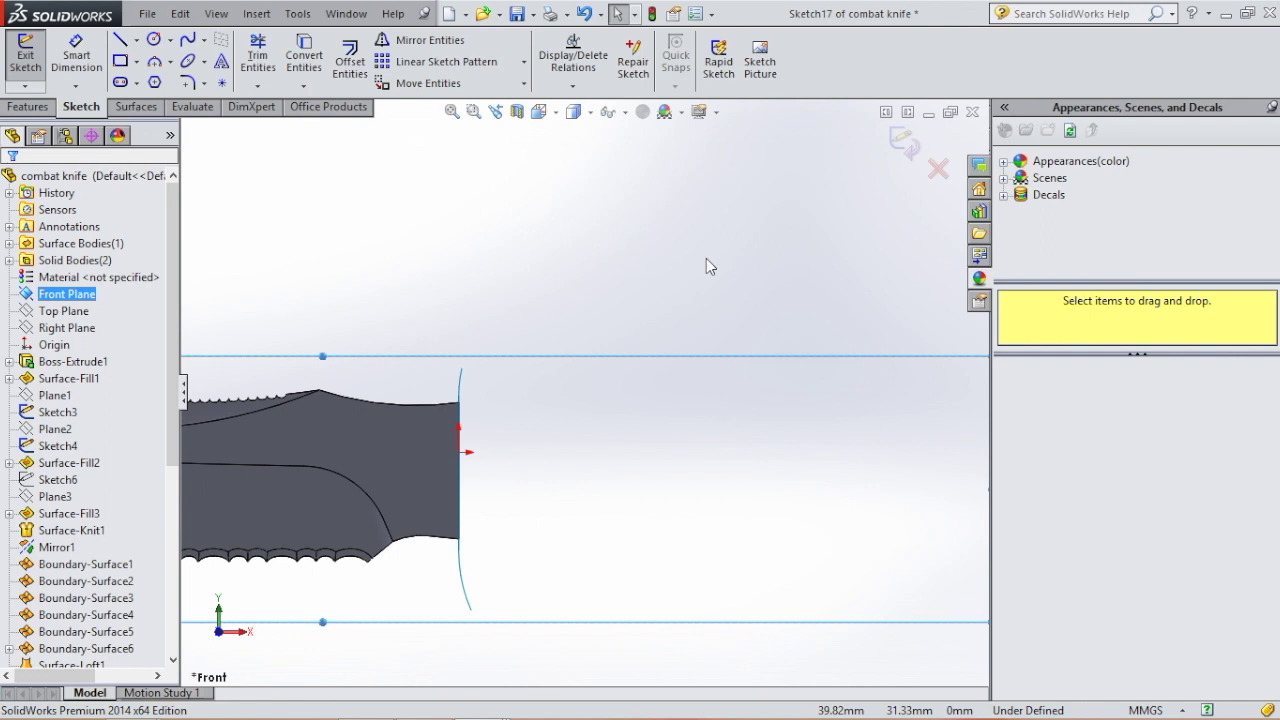
Step: Convert the curved upper edge at the blade's rear end into a sketch entity
left_click(304, 55)
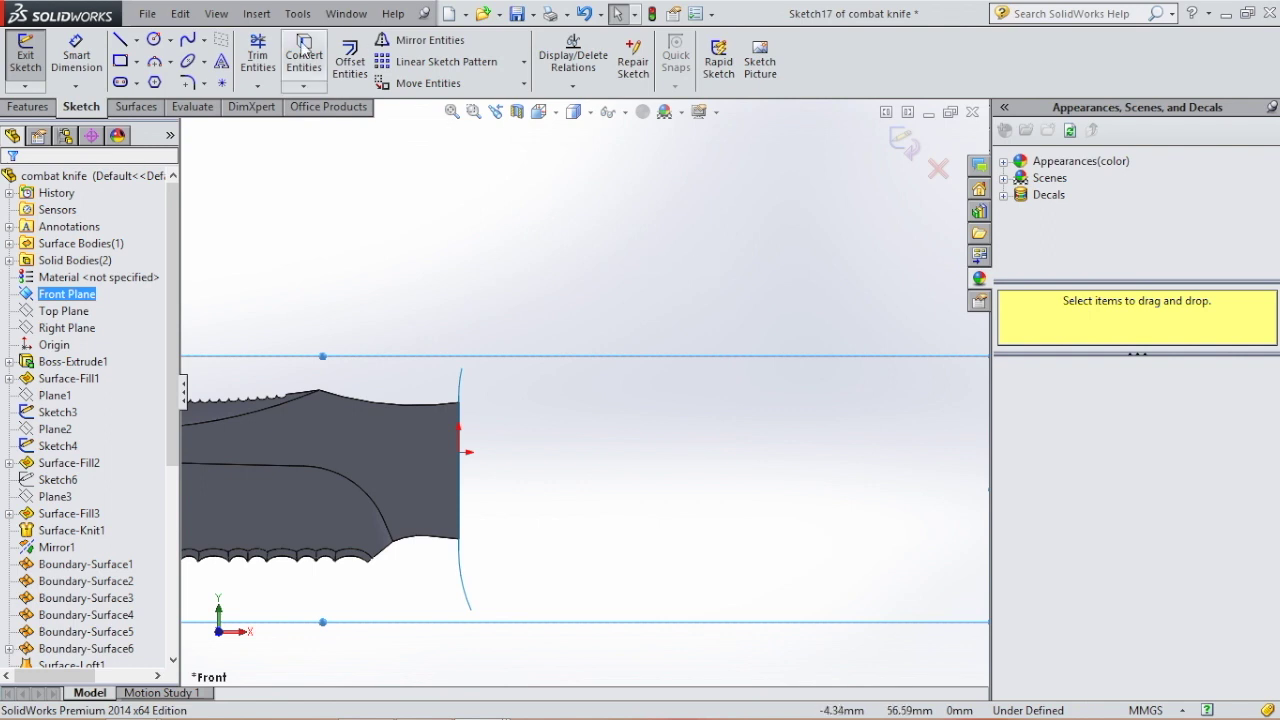
left_click(418, 410)
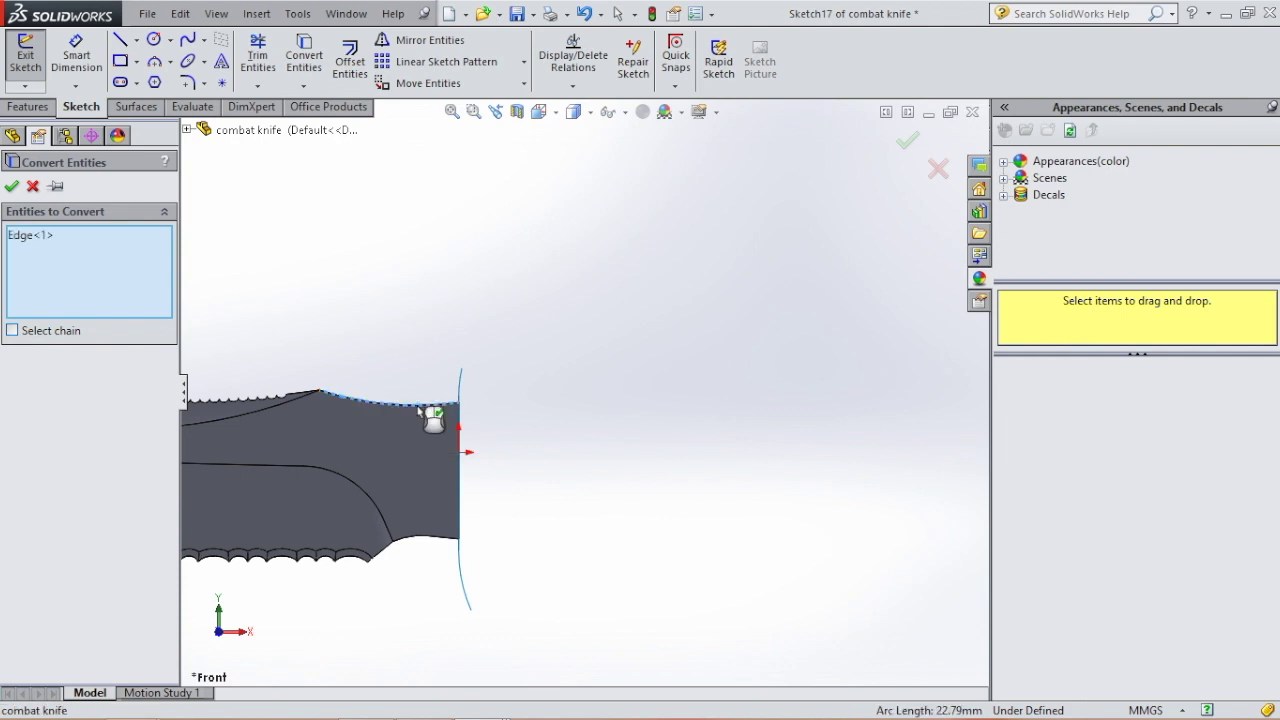
left_click(11, 187)
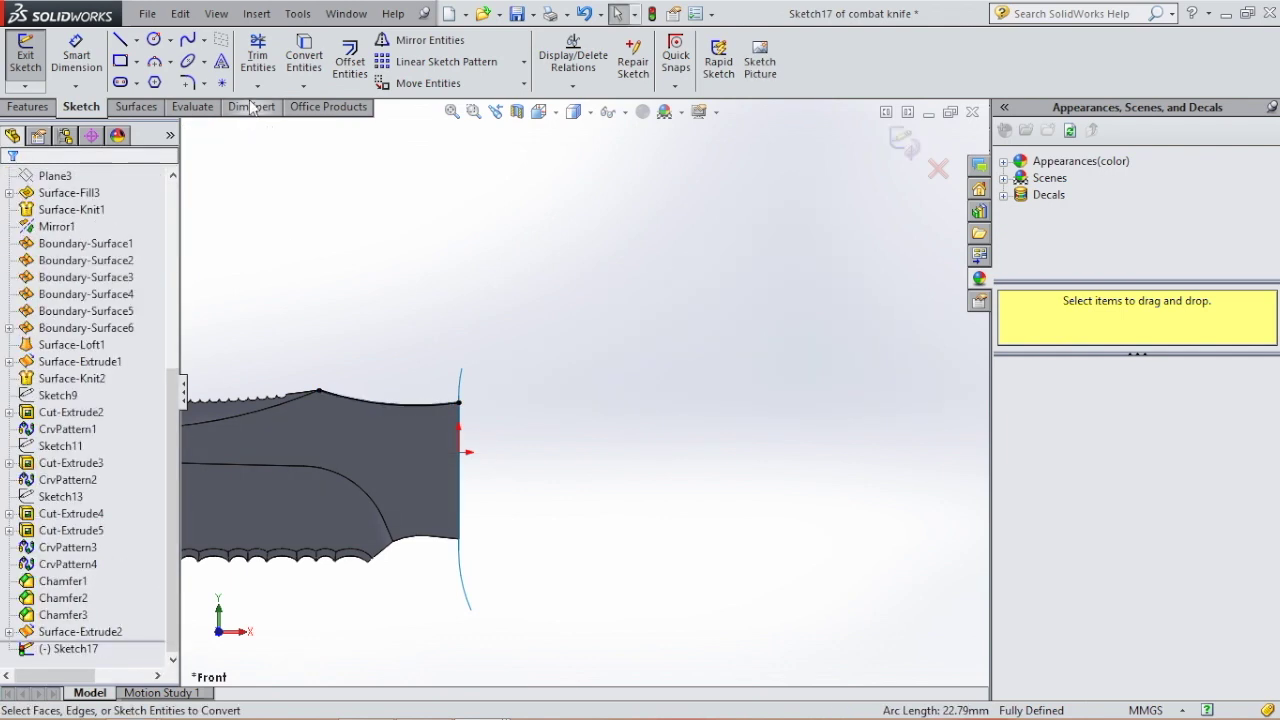
Step: Sketch a shallow three-point arc spanning about 83 mm rearward from the converted edge's rear endpoint, bulging upward
left_click(154, 61)
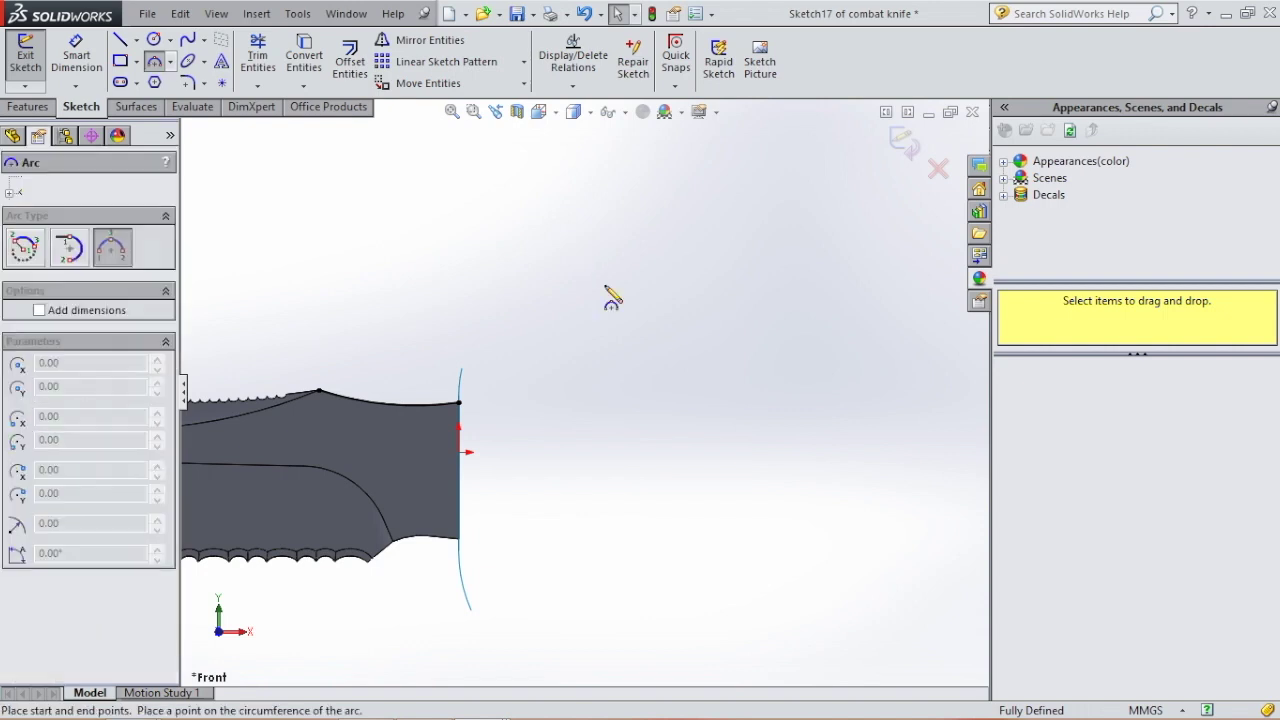
left_click(459, 403)
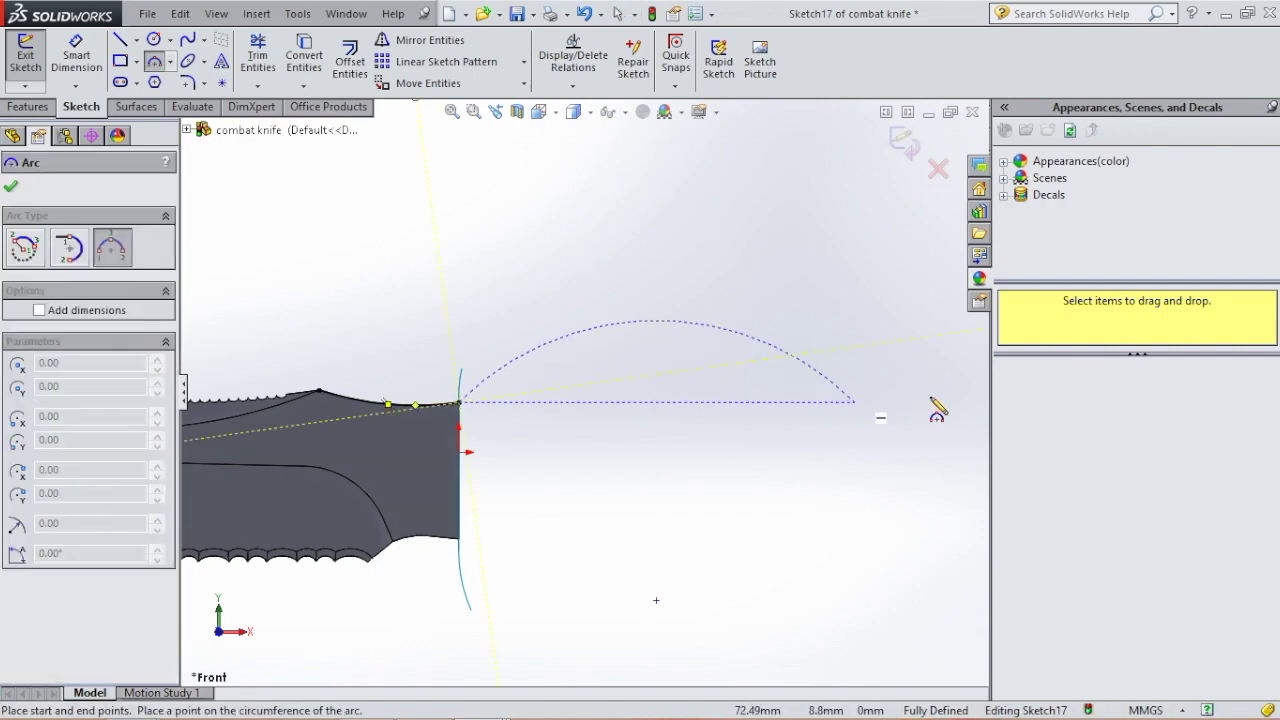
scroll(935, 408, "up", 3)
scroll(893, 410, "down", 2)
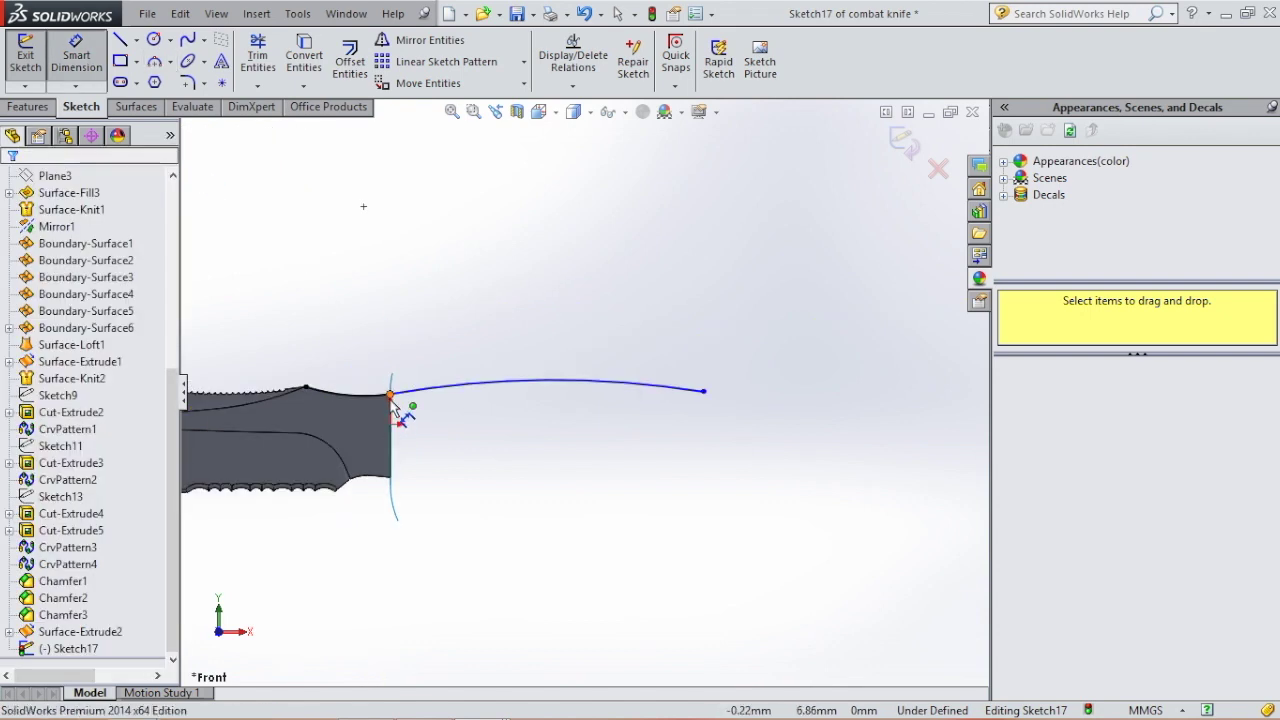
Step: Dimension the vertical distance between the long arc's endpoints as 1 mm
left_click(402, 398)
left_click(704, 393)
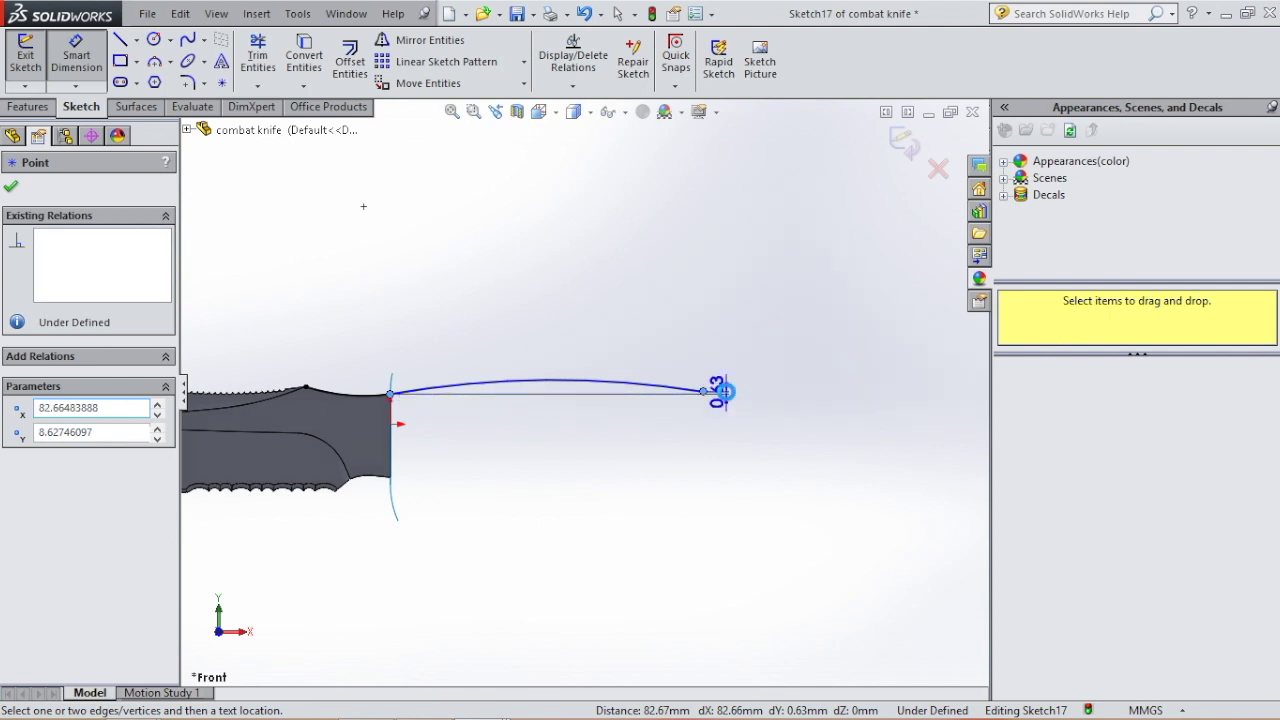
left_click(729, 398)
type("1")
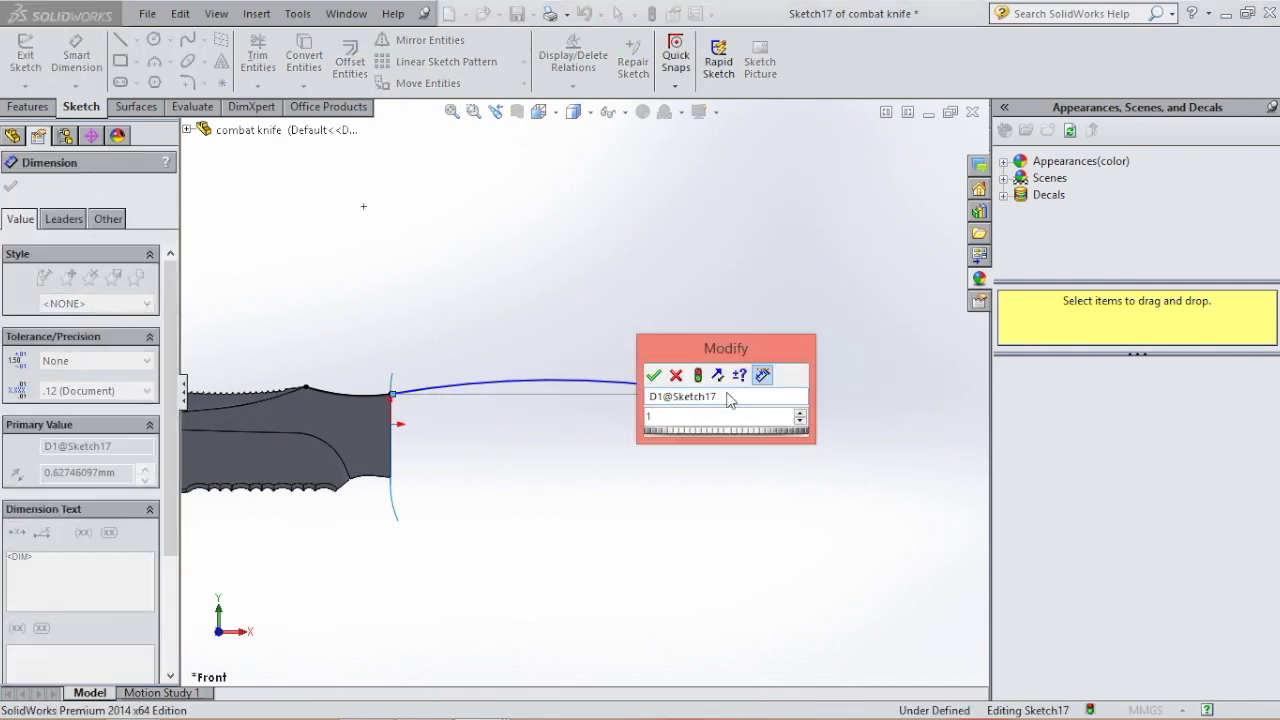
key("Return")
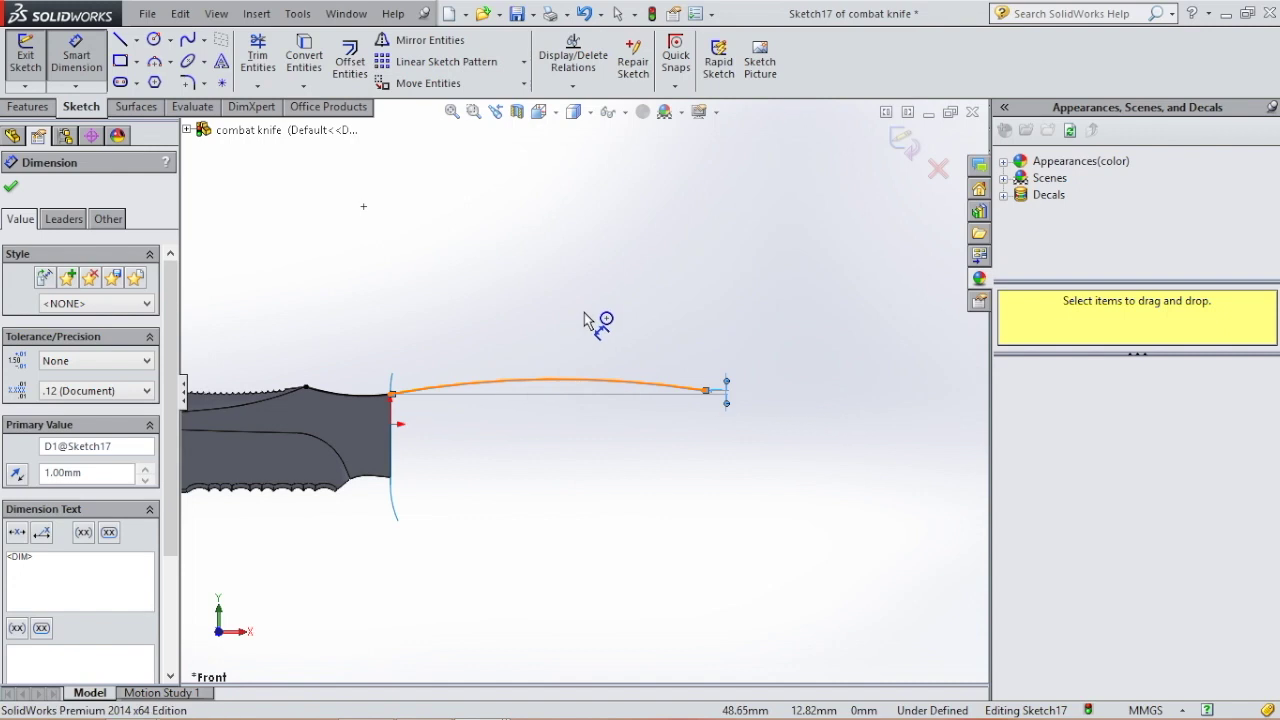
Step: Dimension the long arc's radius as 650 mm
left_click(590, 379)
left_click(588, 320)
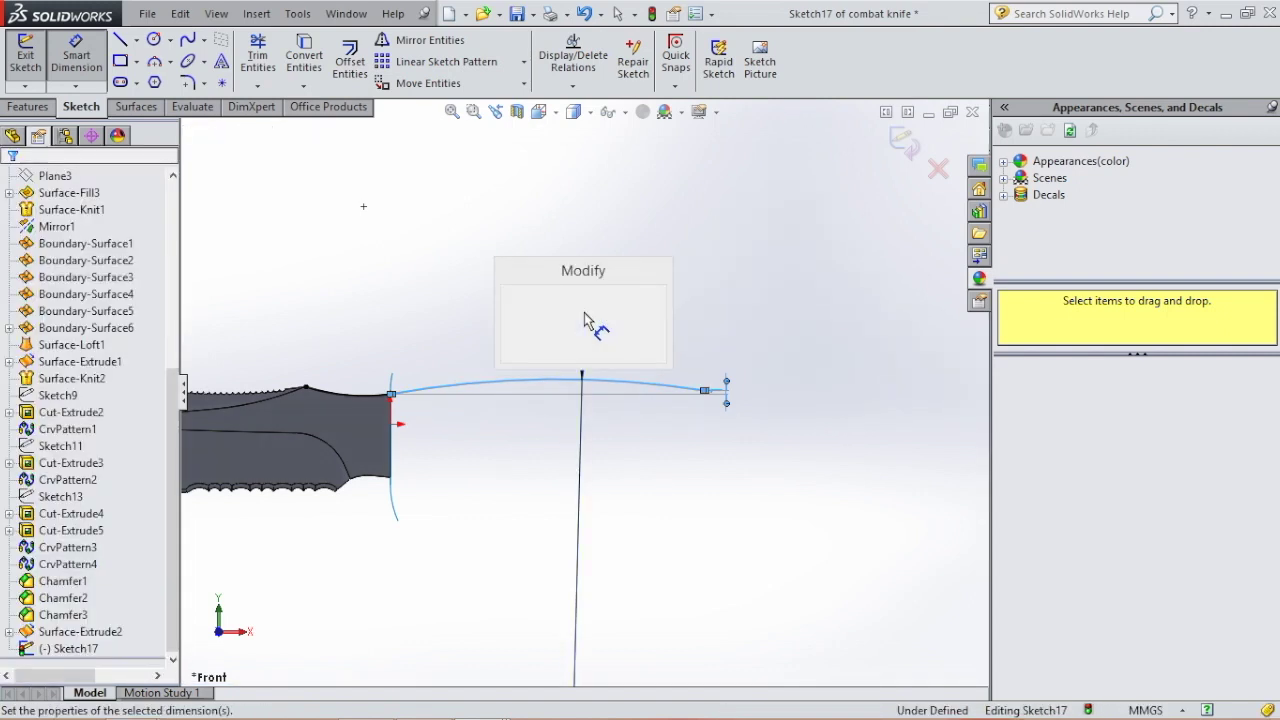
type("650")
key("Return")
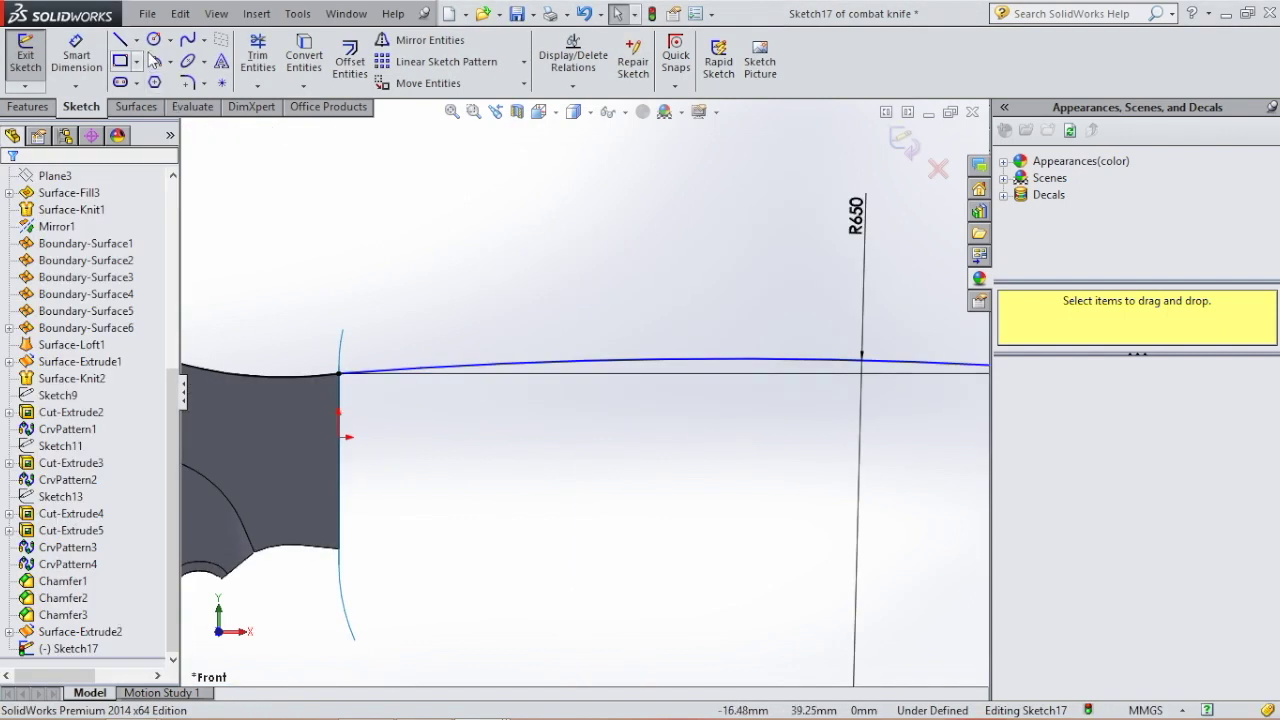
Step: Sketch a short concave three-point arc, about 7.6 mm wide, from the extruded surface's upper end to the long arc
left_click(153, 61)
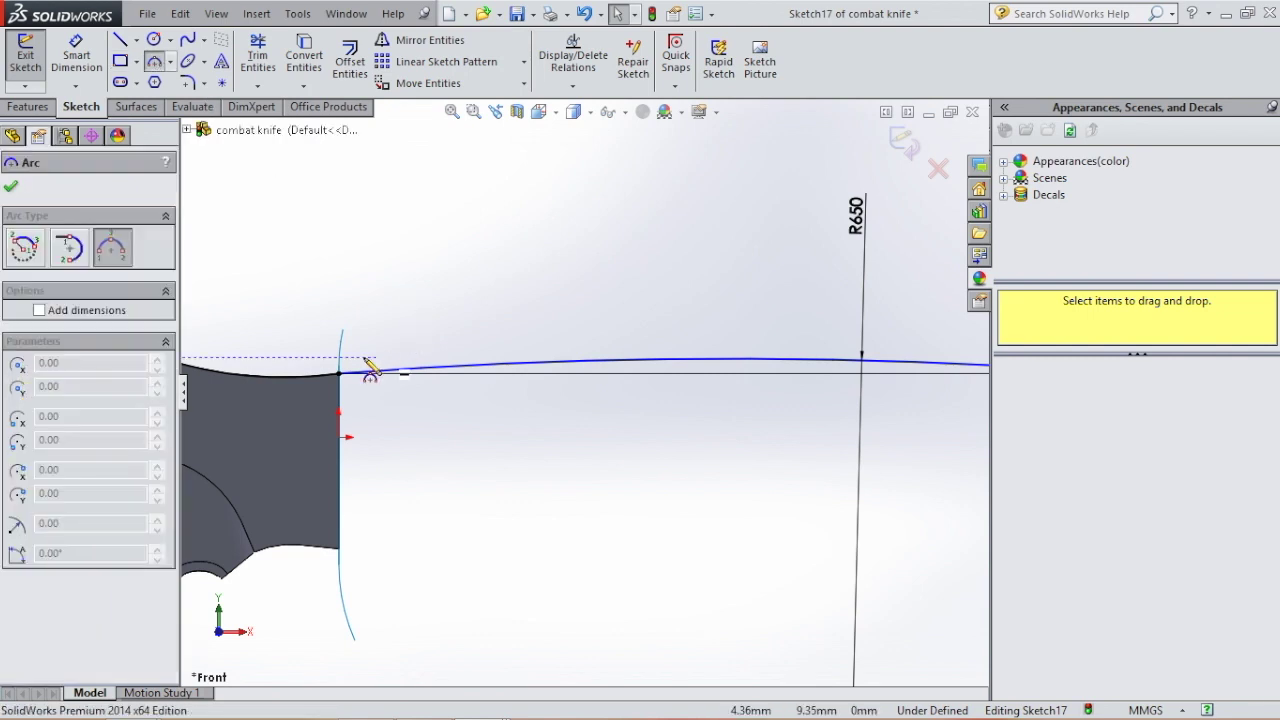
left_click(343, 331)
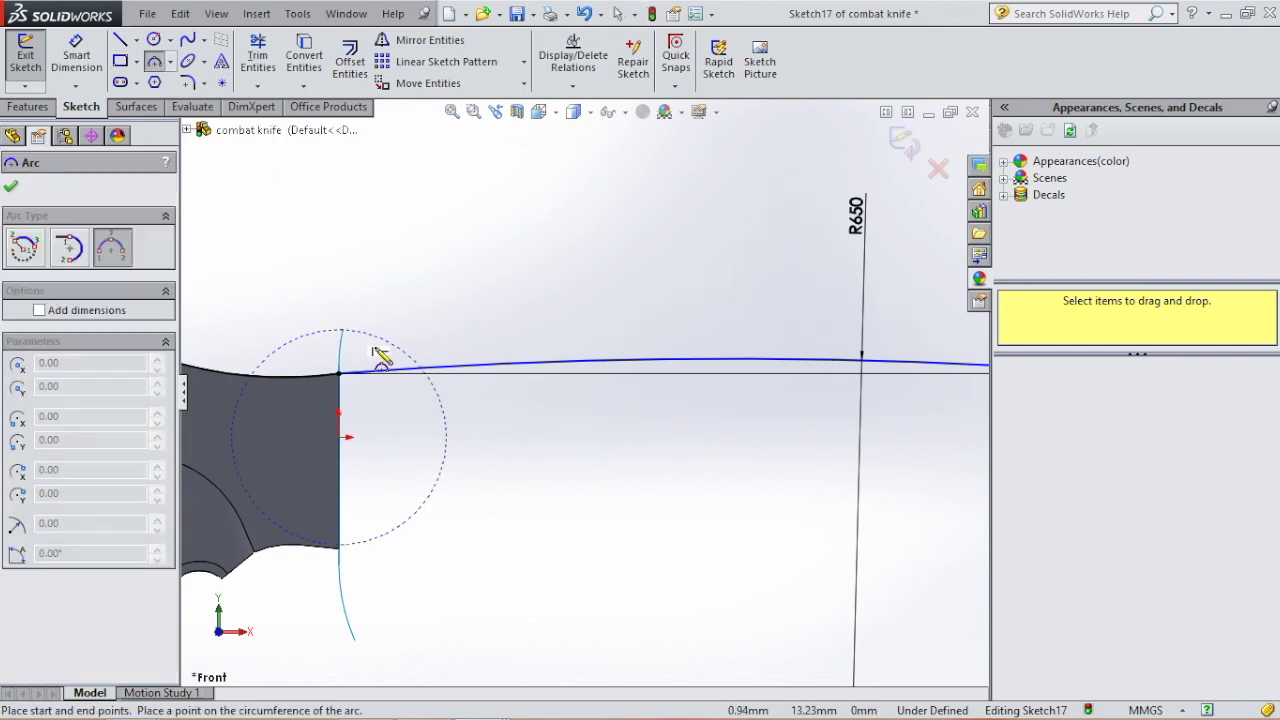
left_click(399, 367)
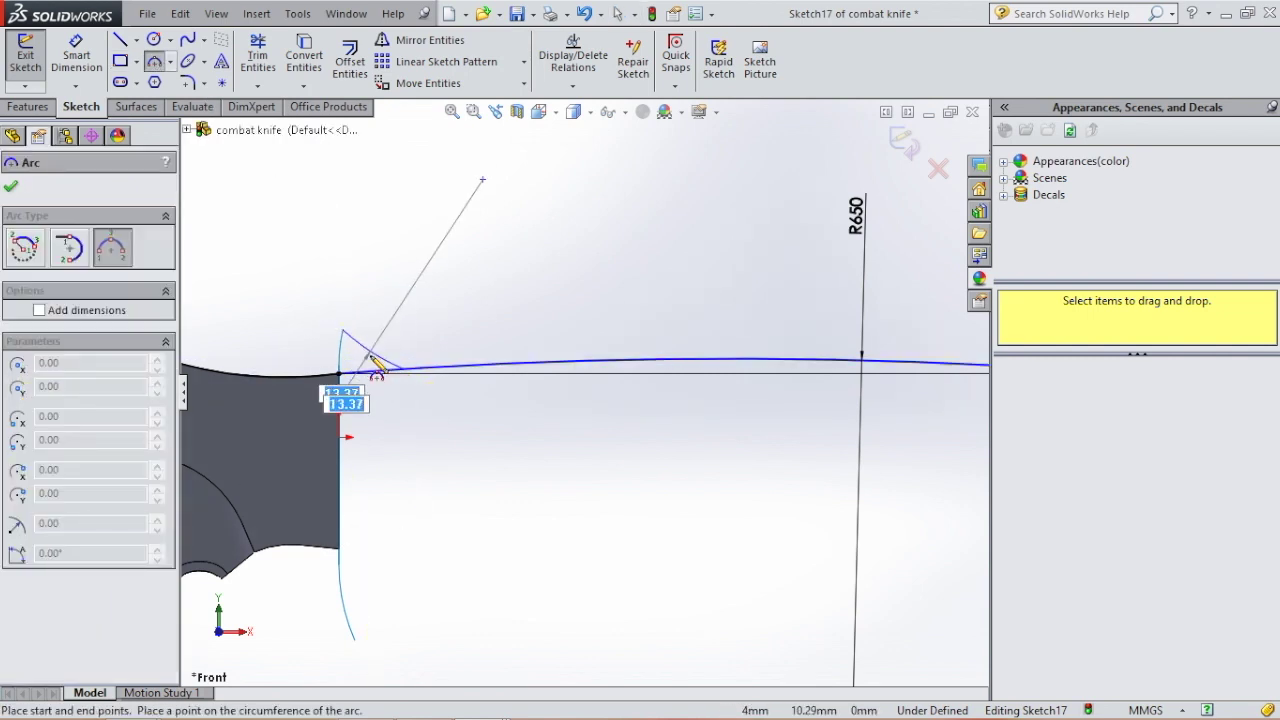
left_click(372, 366)
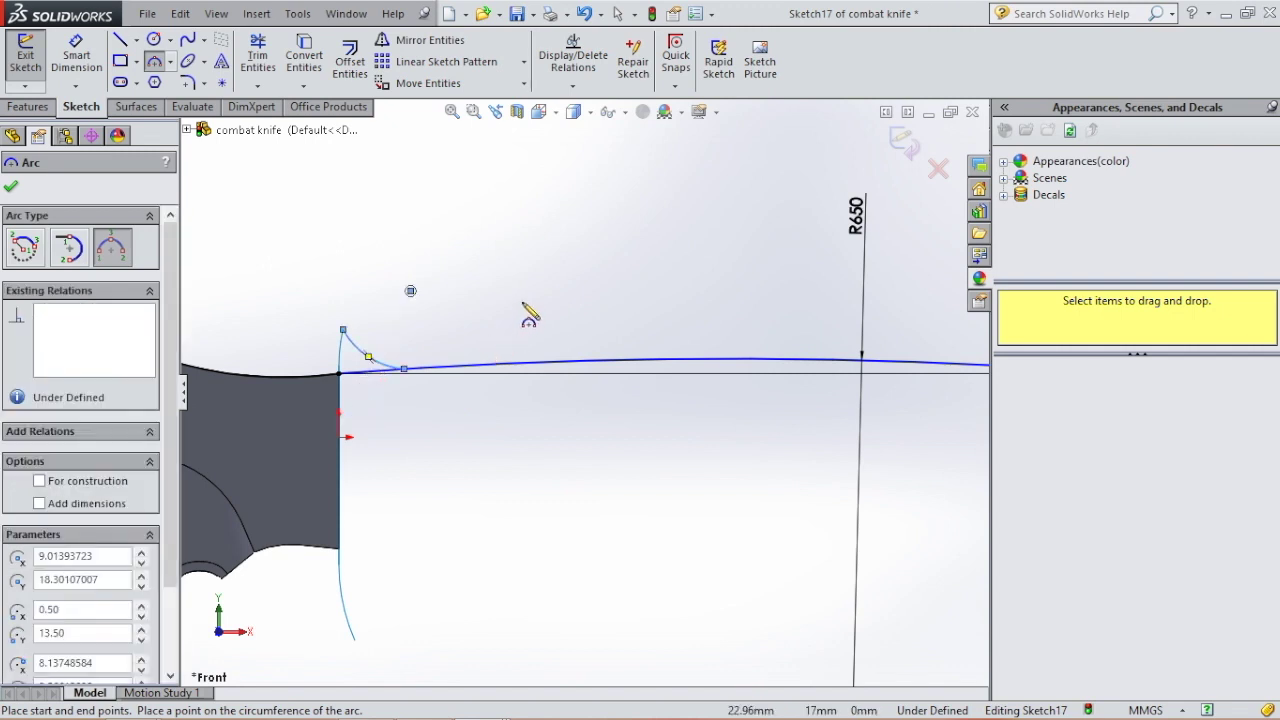
key("Escape")
Step: Dimension the horizontal distance between the short arc's endpoints as 11 mm
left_click(76, 55)
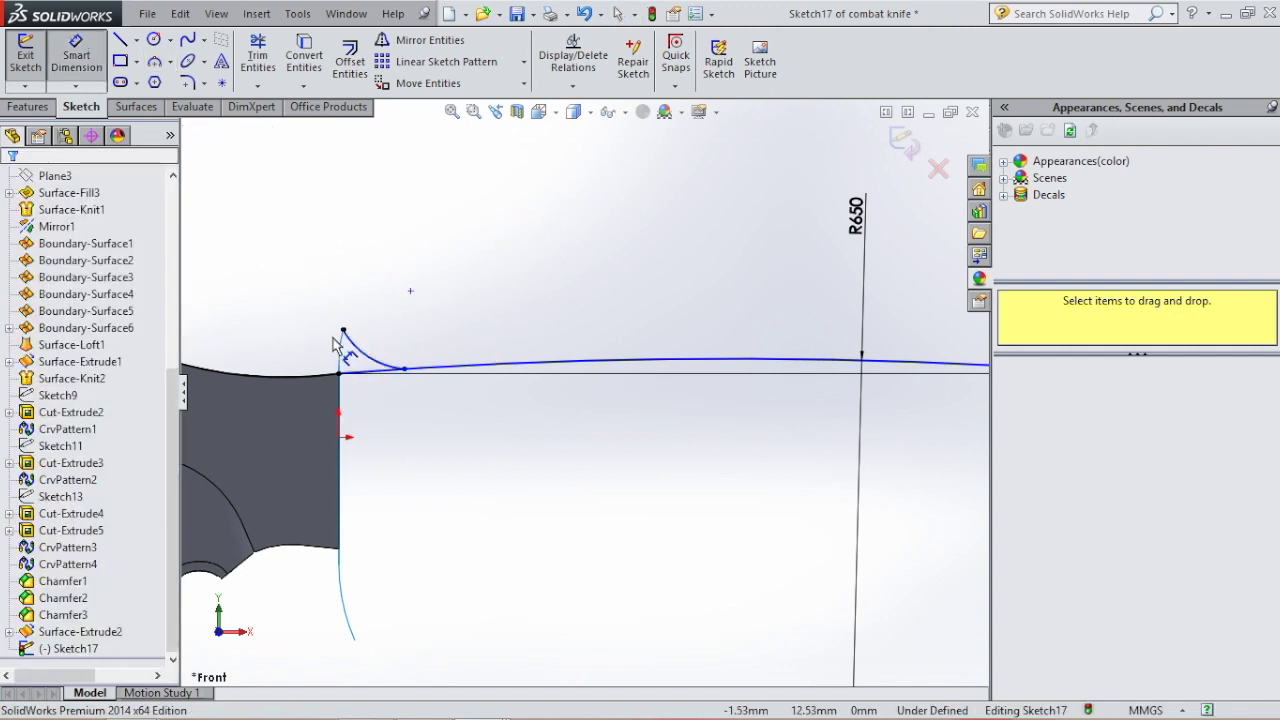
left_click(405, 368)
left_click(343, 331)
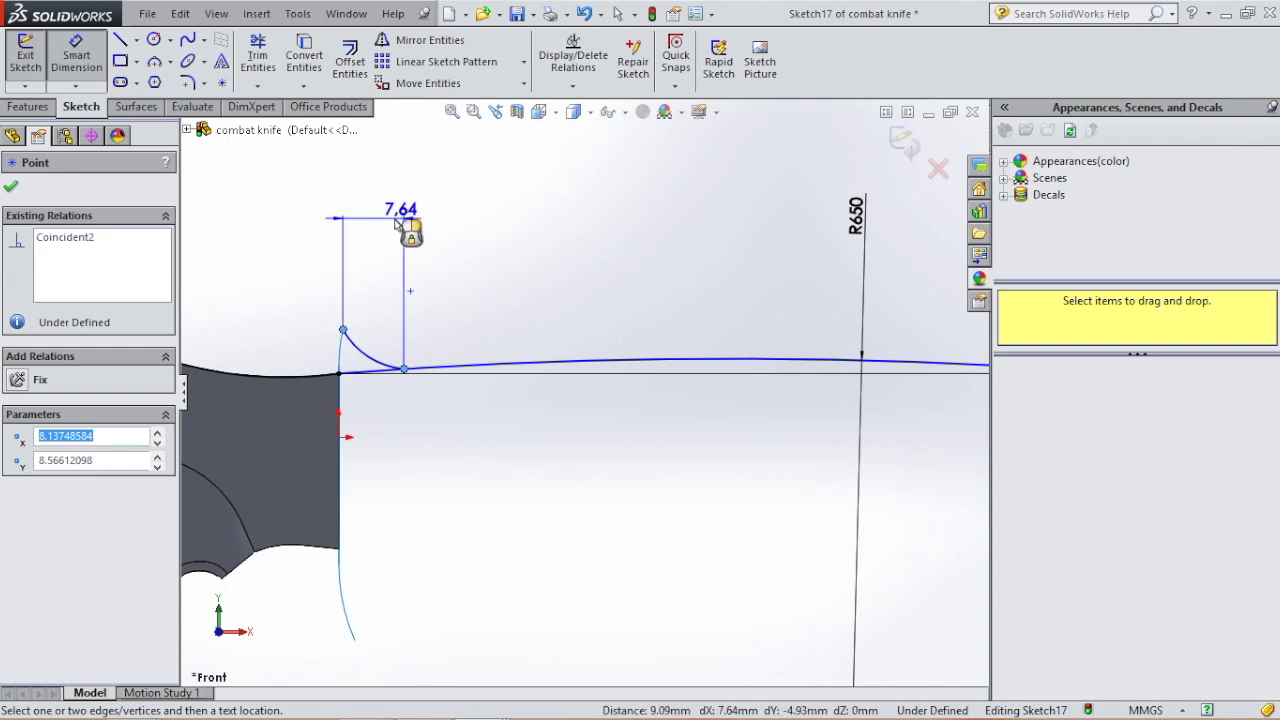
left_click(398, 222)
type("11")
key("Return")
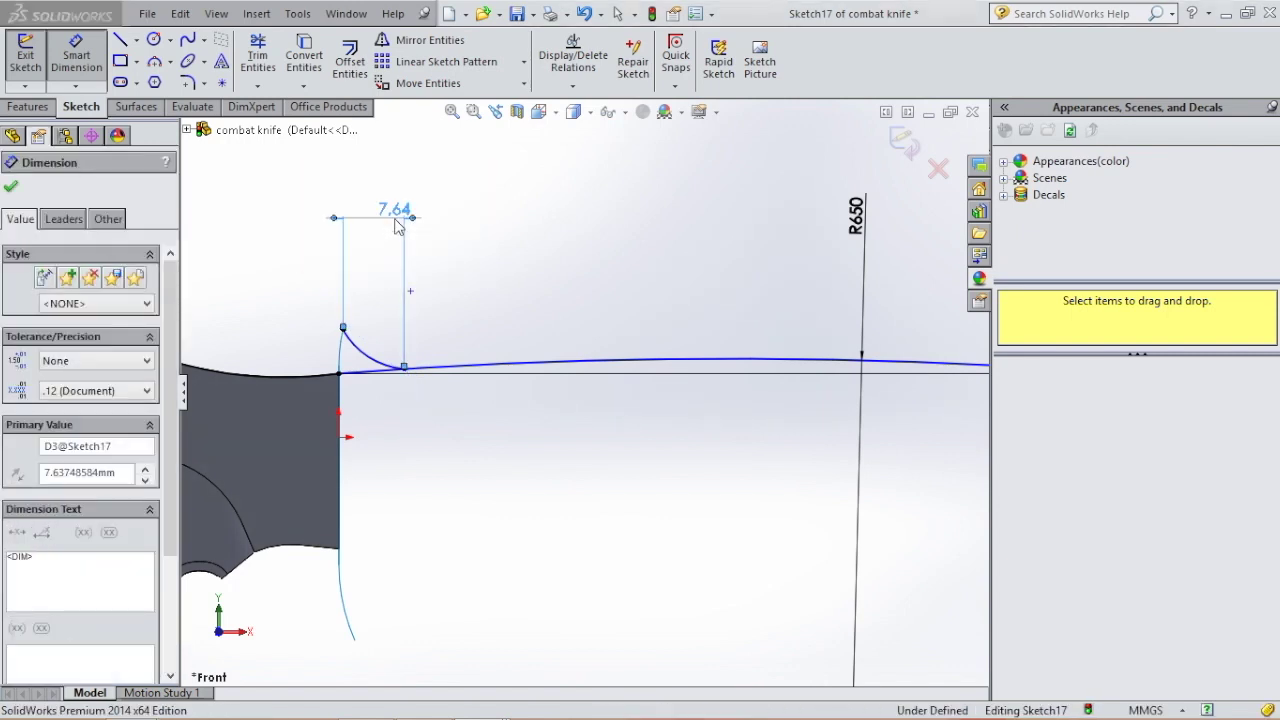
key("Escape")
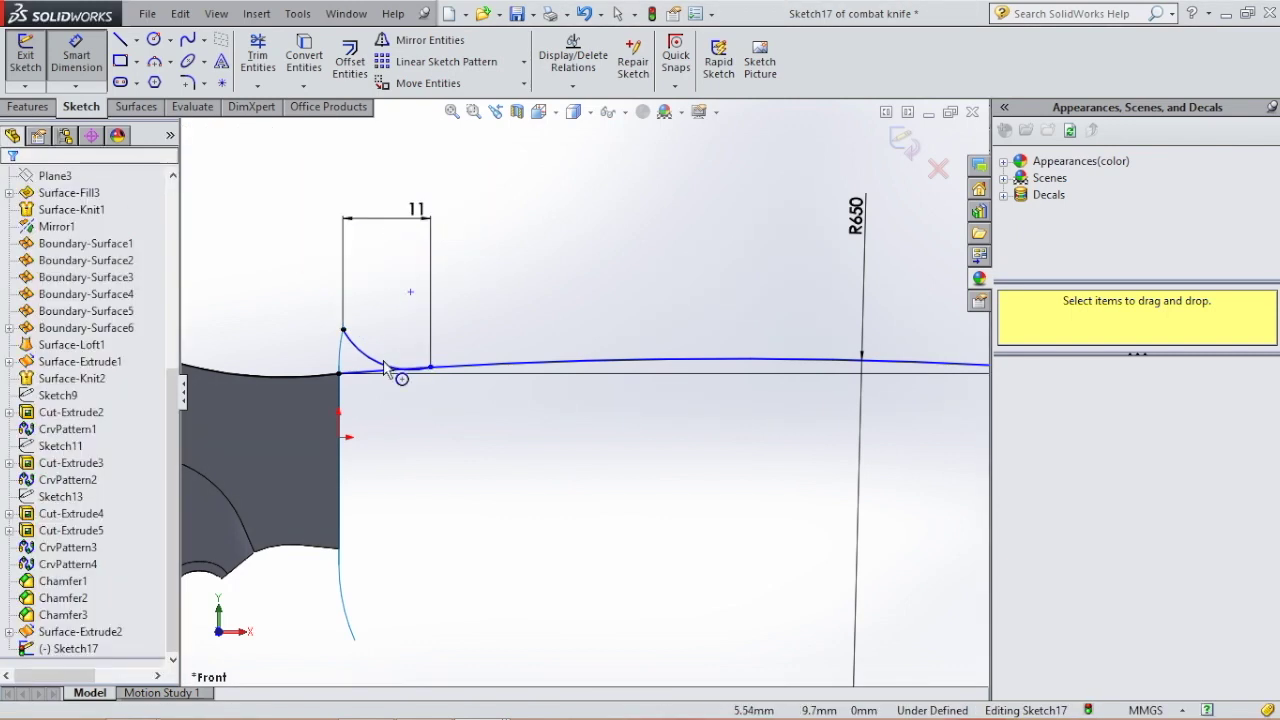
Step: Reshape the short arc to a flatter curve of about 22 mm radius so it stays above the long arc
scroll(398, 372, "down", 5)
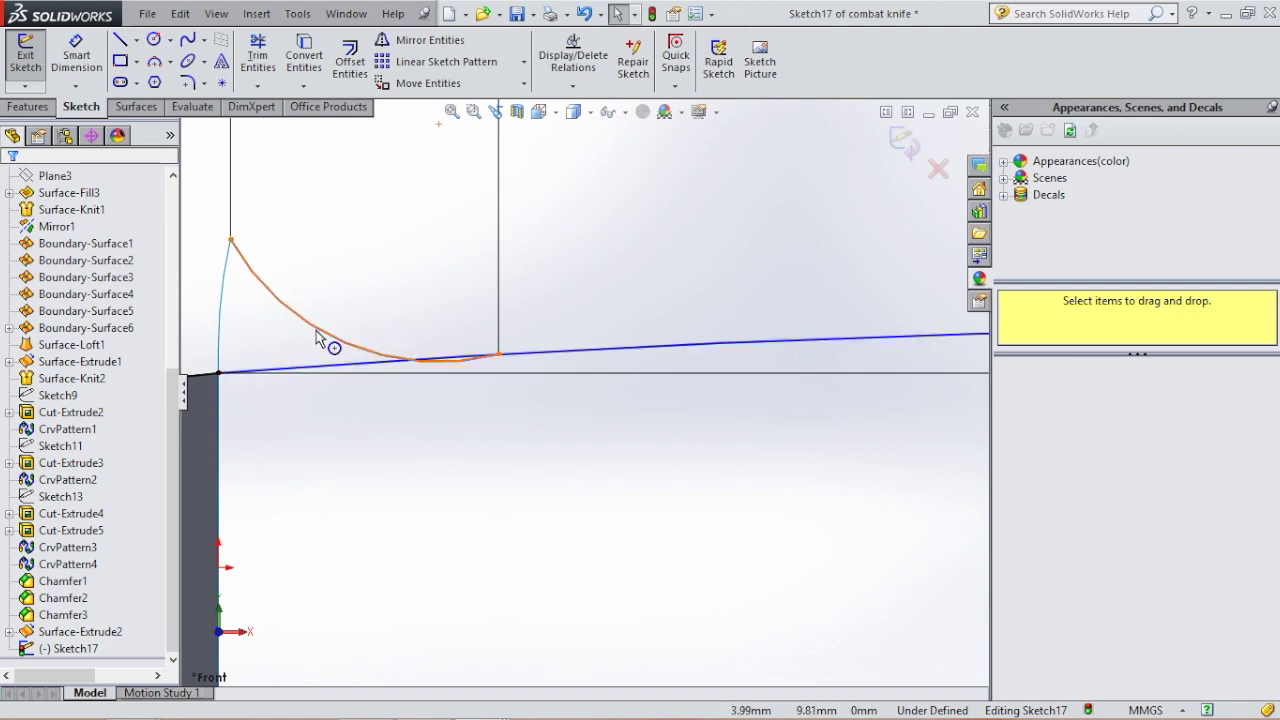
left_click_drag(334, 345, 333, 313)
left_click(332, 310)
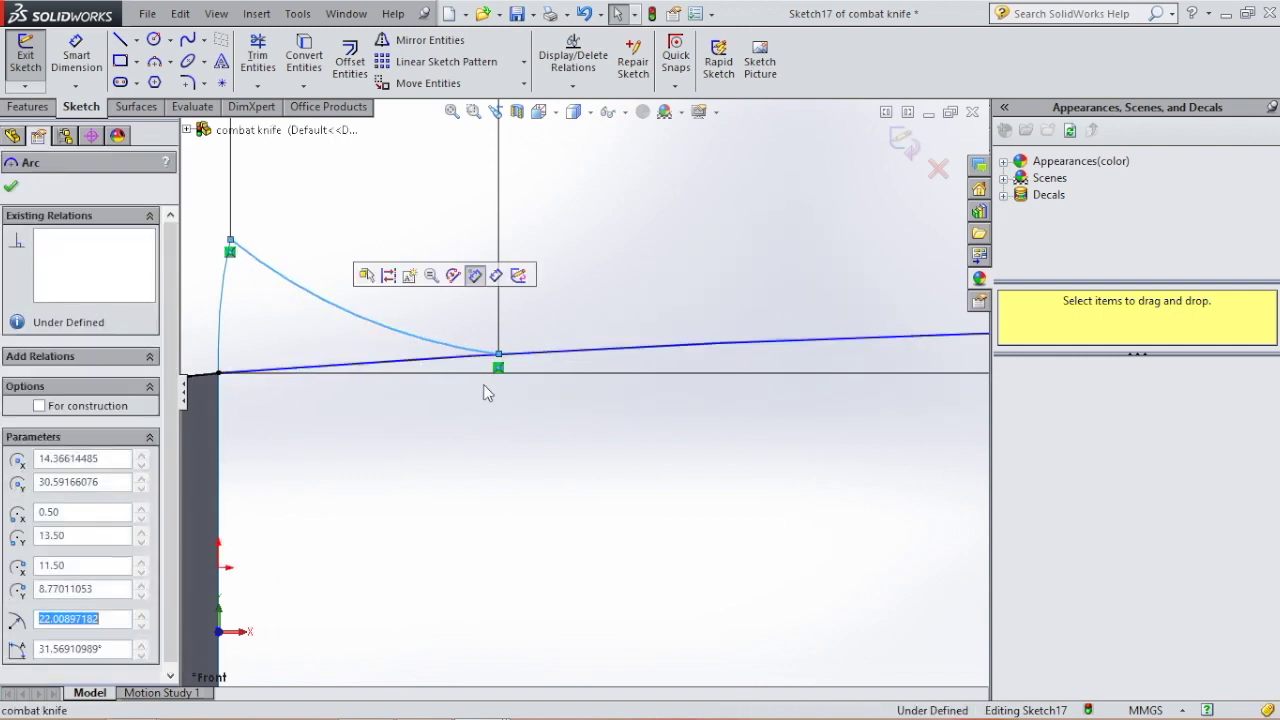
scroll(577, 322, "up", 3)
key("Escape")
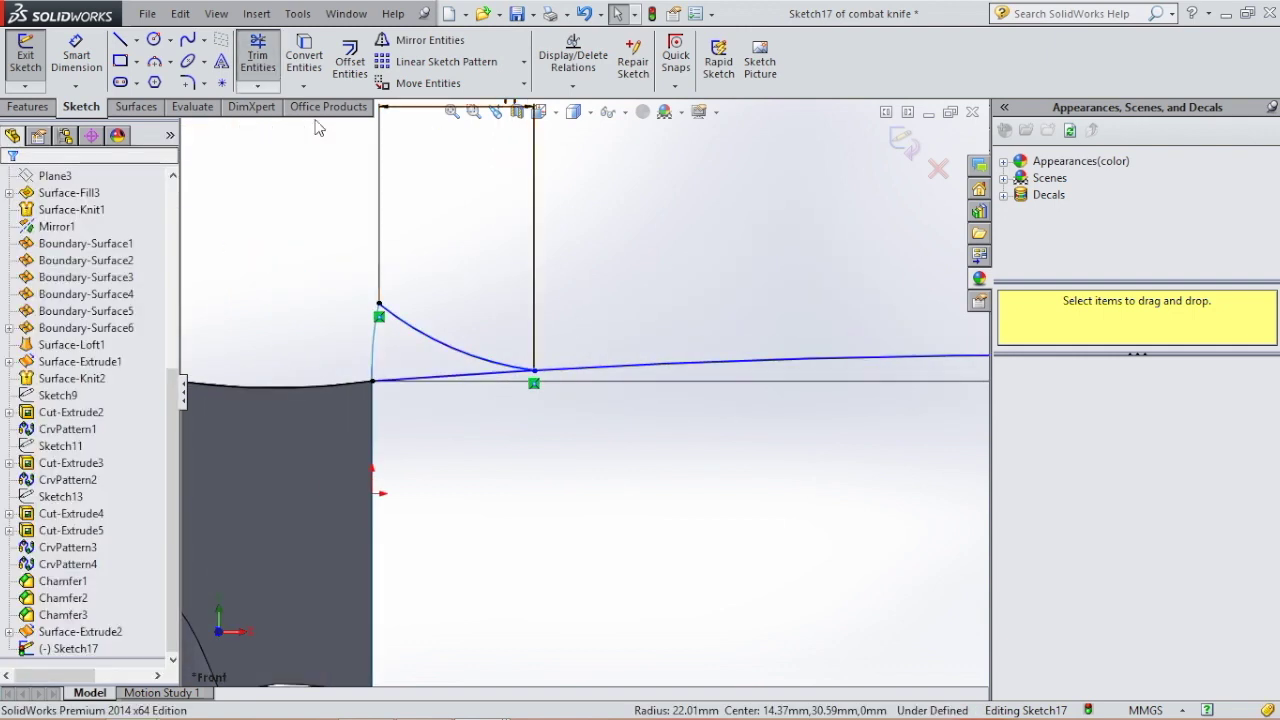
Step: Trim away the part of the long arc between the guard surface and the short arc's lower end
left_click(258, 55)
left_click(440, 380)
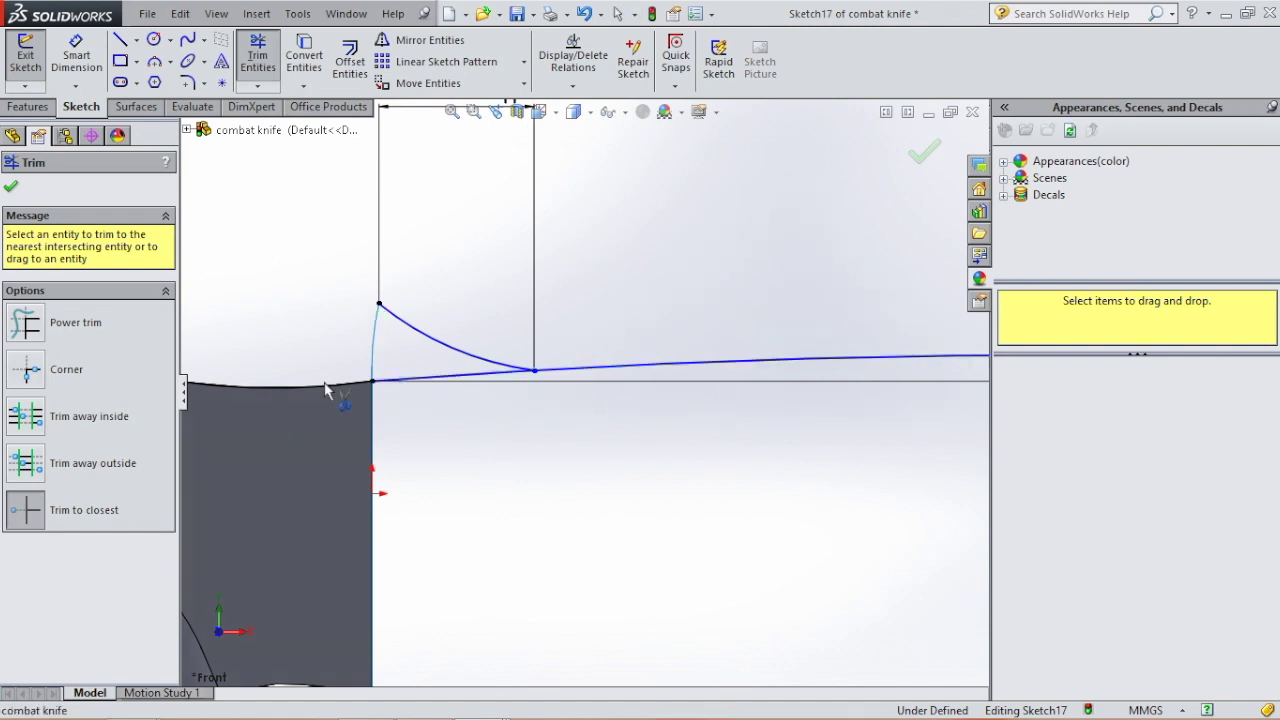
key("Escape")
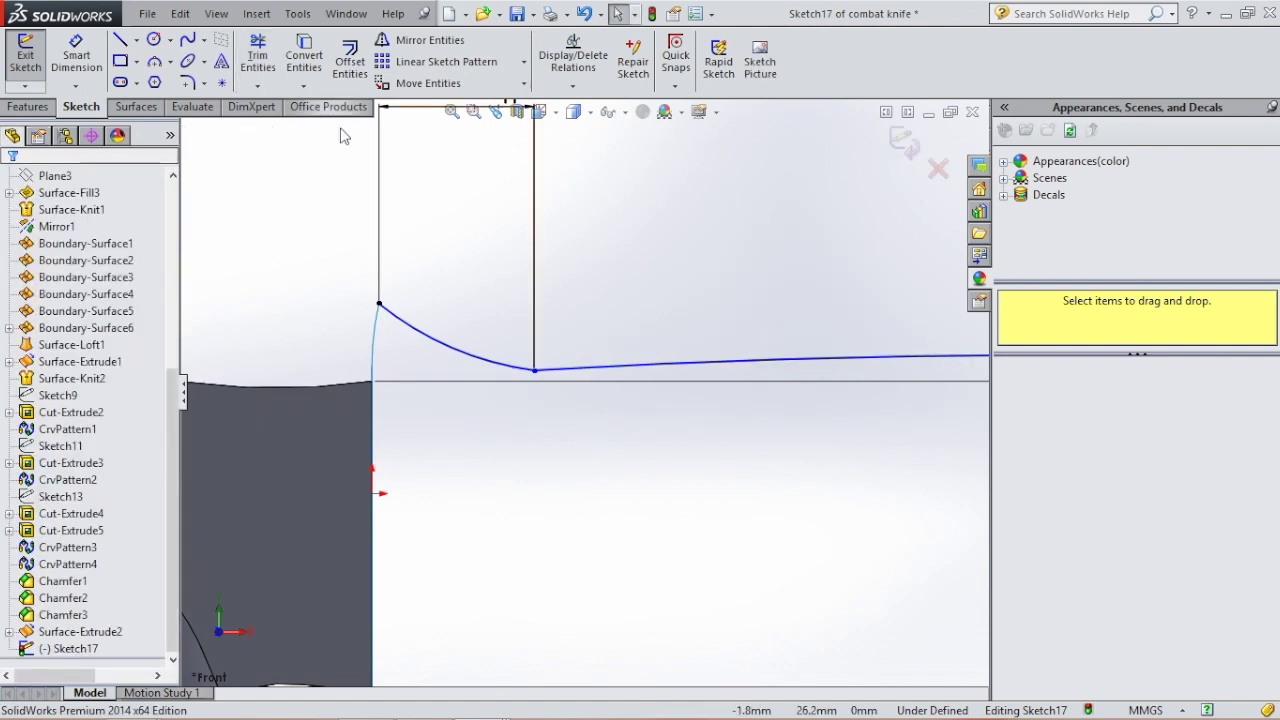
Step: Make the short concave arc tangent to the long 650 mm radius arc
left_click(493, 367)
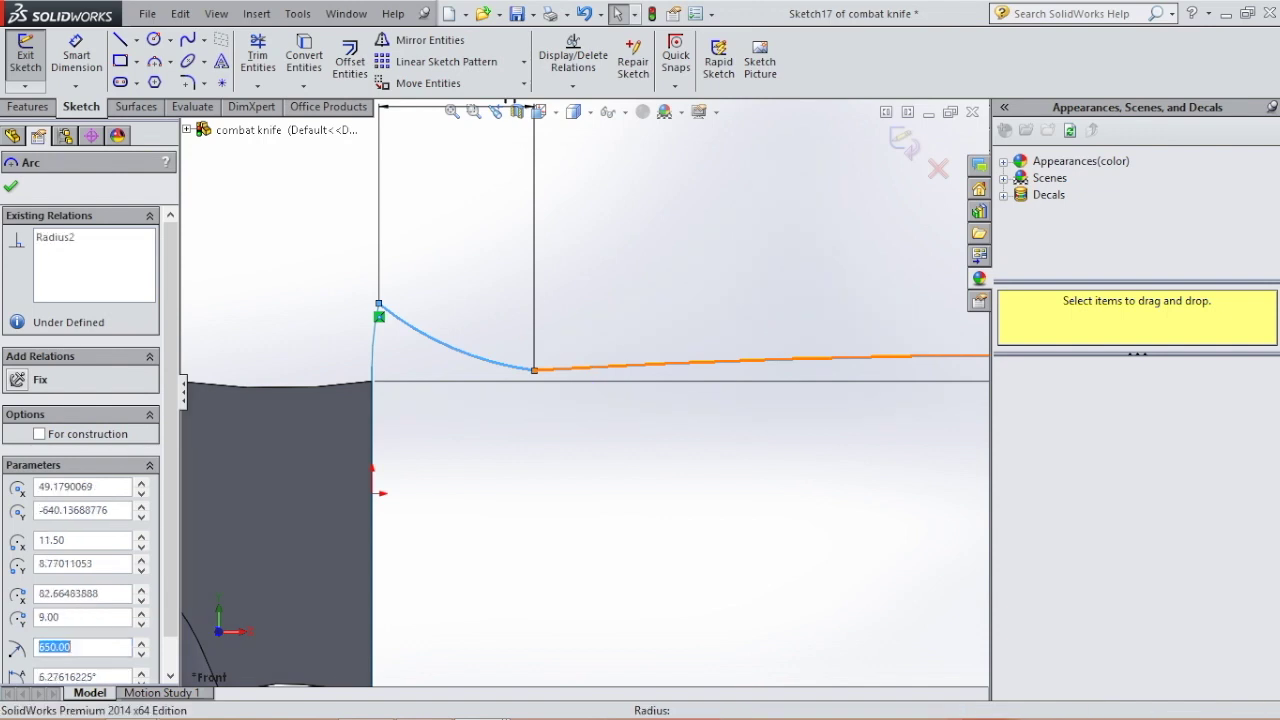
left_click(560, 368, "ctrl")
left_click(25, 511)
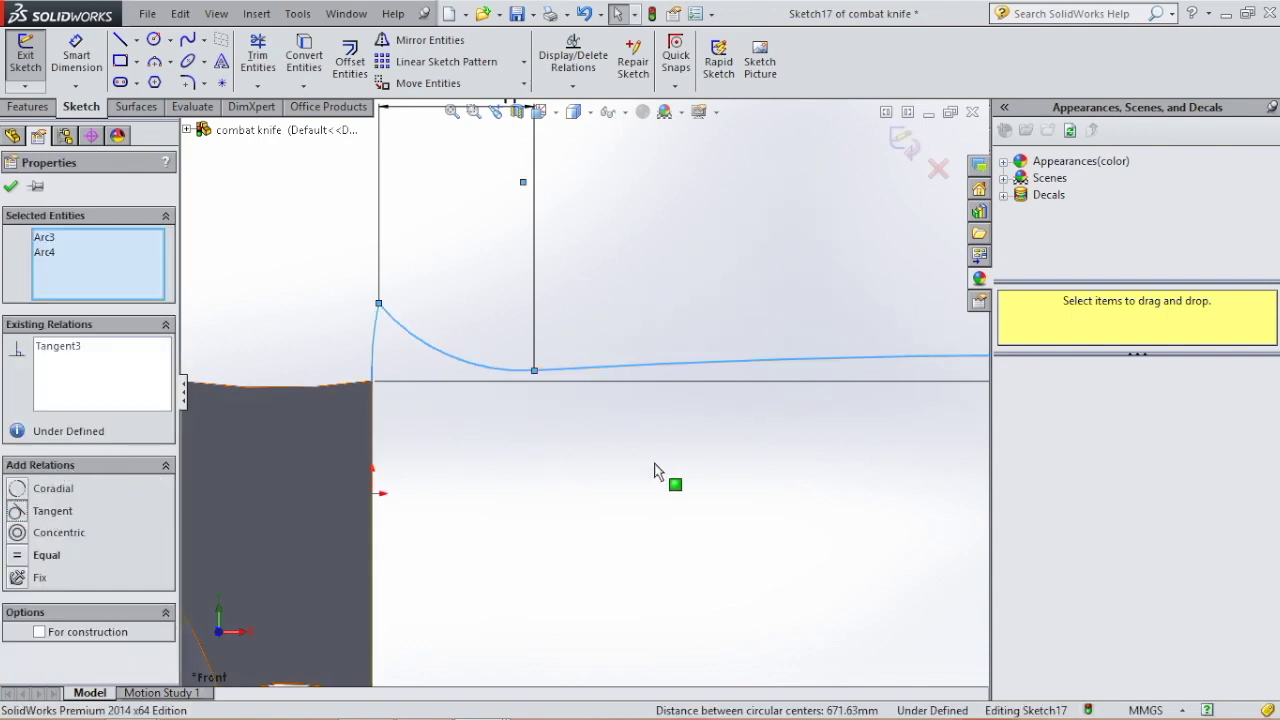
Step: Sketch a horizontal centerline about 107 mm long from the guard's vertical edge, below the long arc and past its far end
scroll(680, 462, "up", 3)
scroll(700, 455, "up", 4)
scroll(750, 448, "down", 3)
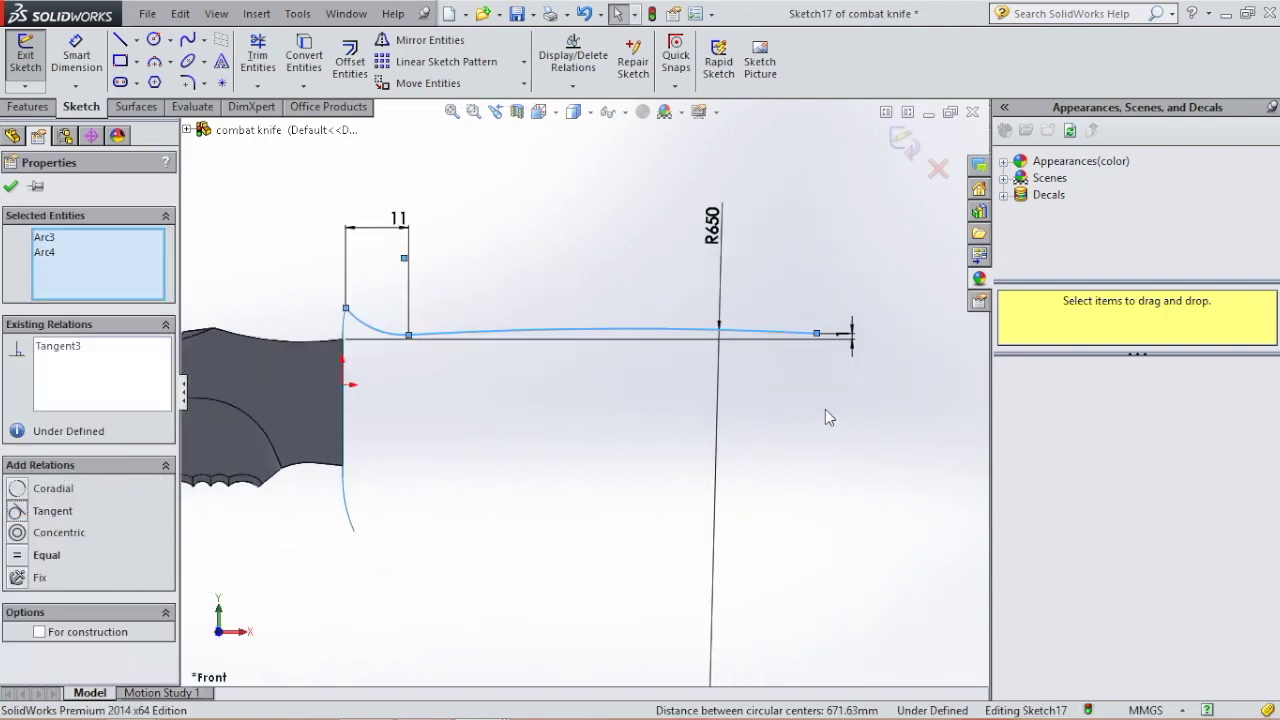
left_click(815, 415)
left_click(138, 40)
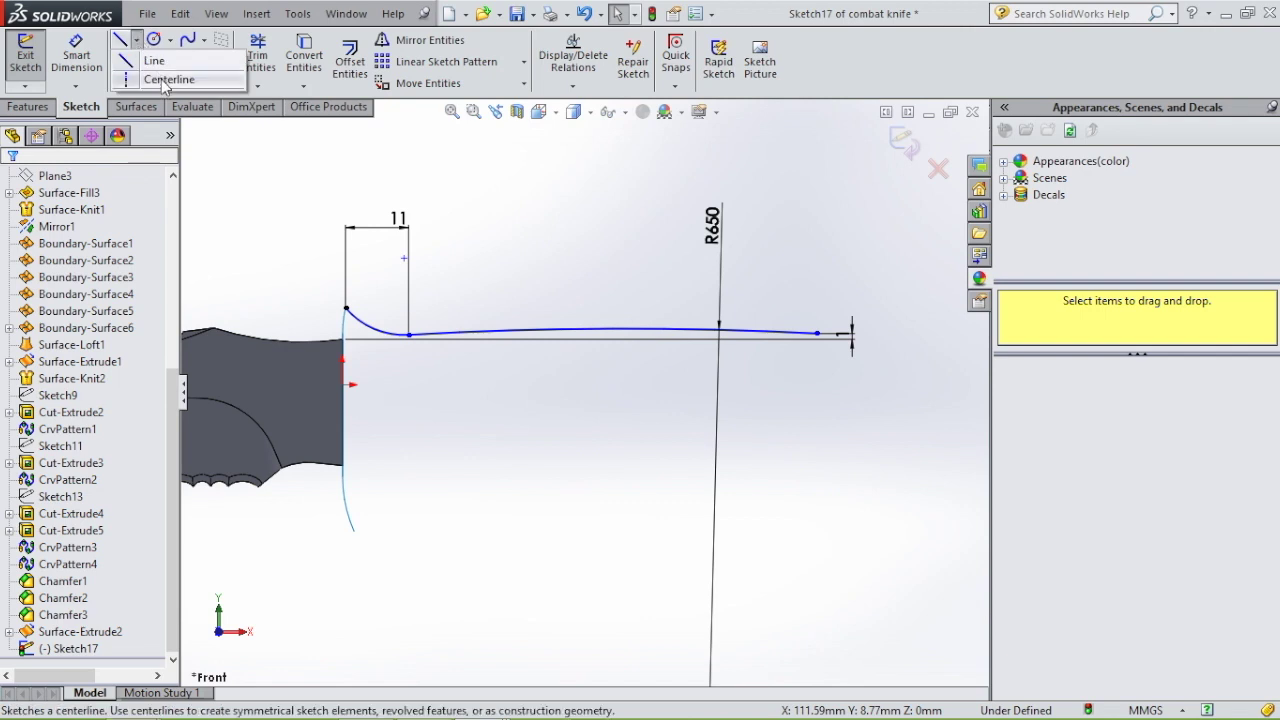
left_click(165, 80)
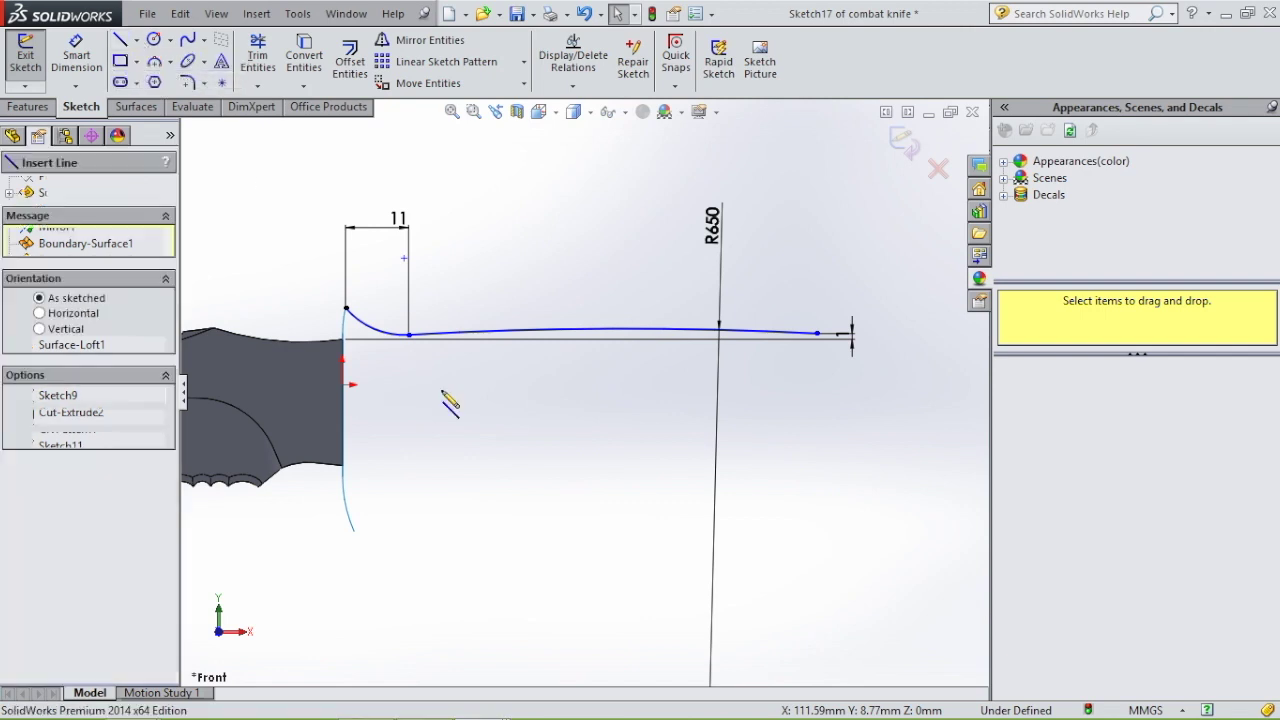
left_click(344, 418)
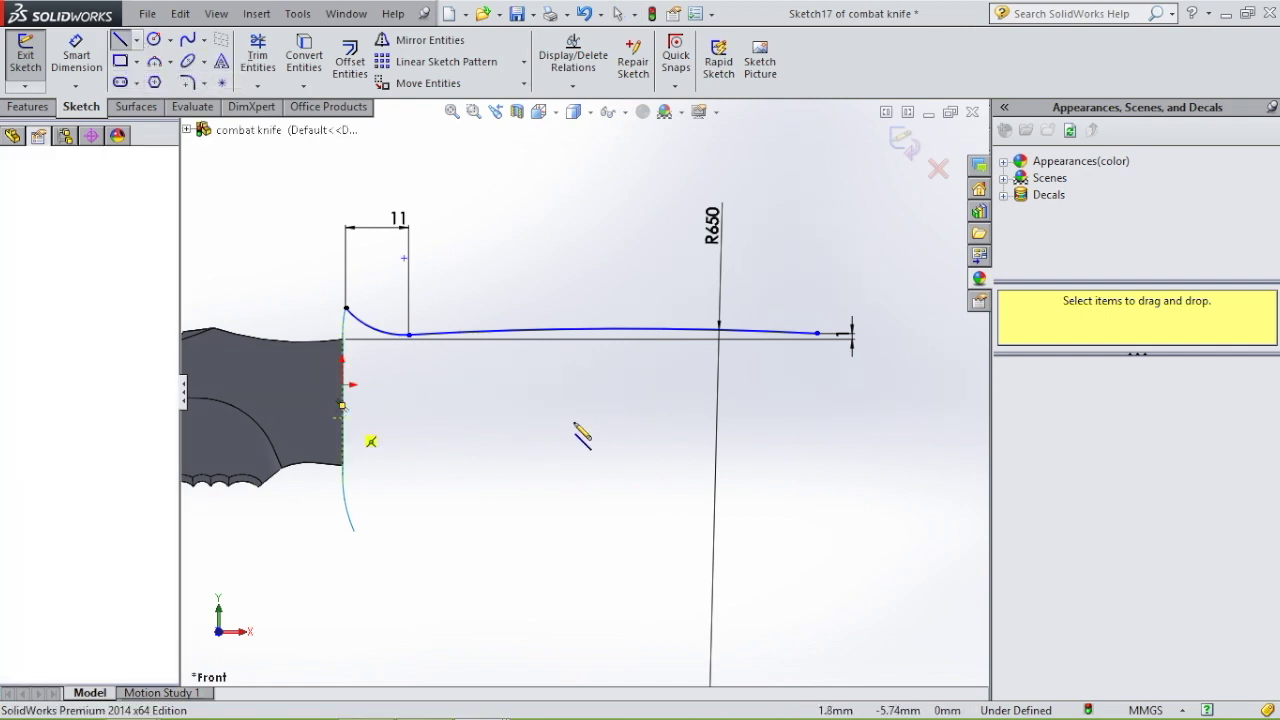
left_click(957, 418)
Step: Dimension the centerline's length as 115 mm
left_click(76, 55)
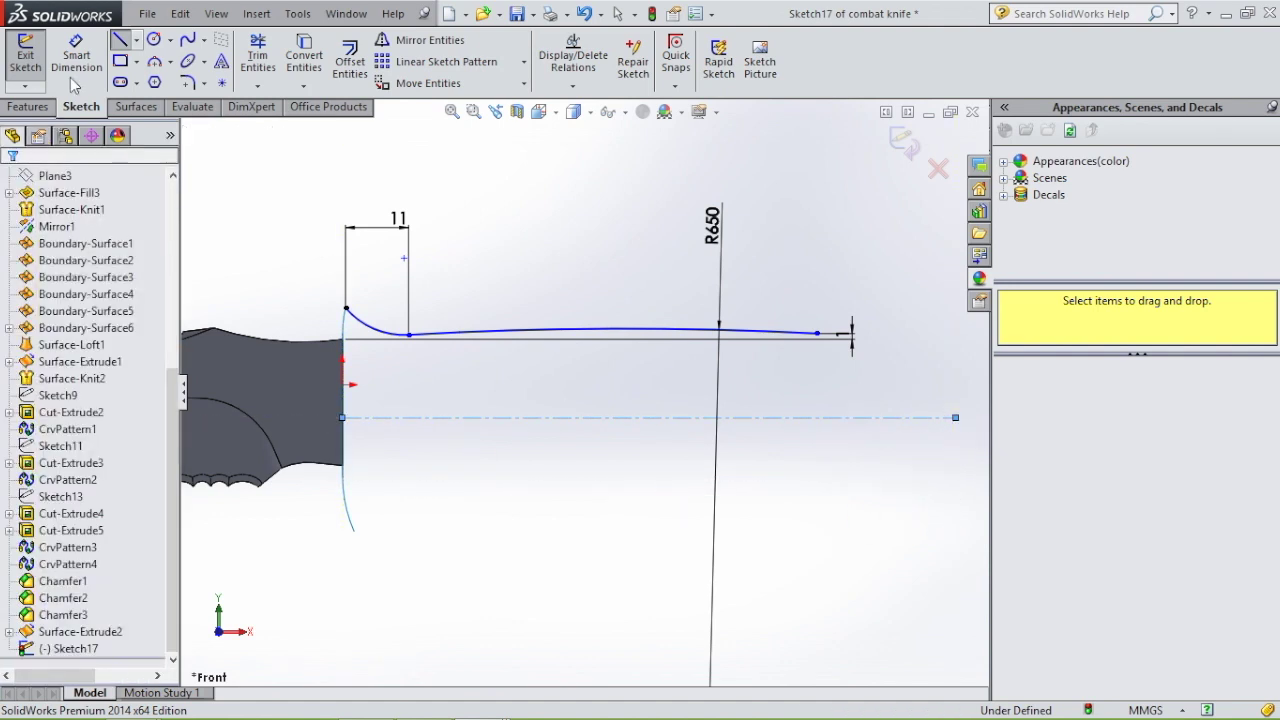
left_click(645, 419)
left_click(660, 496)
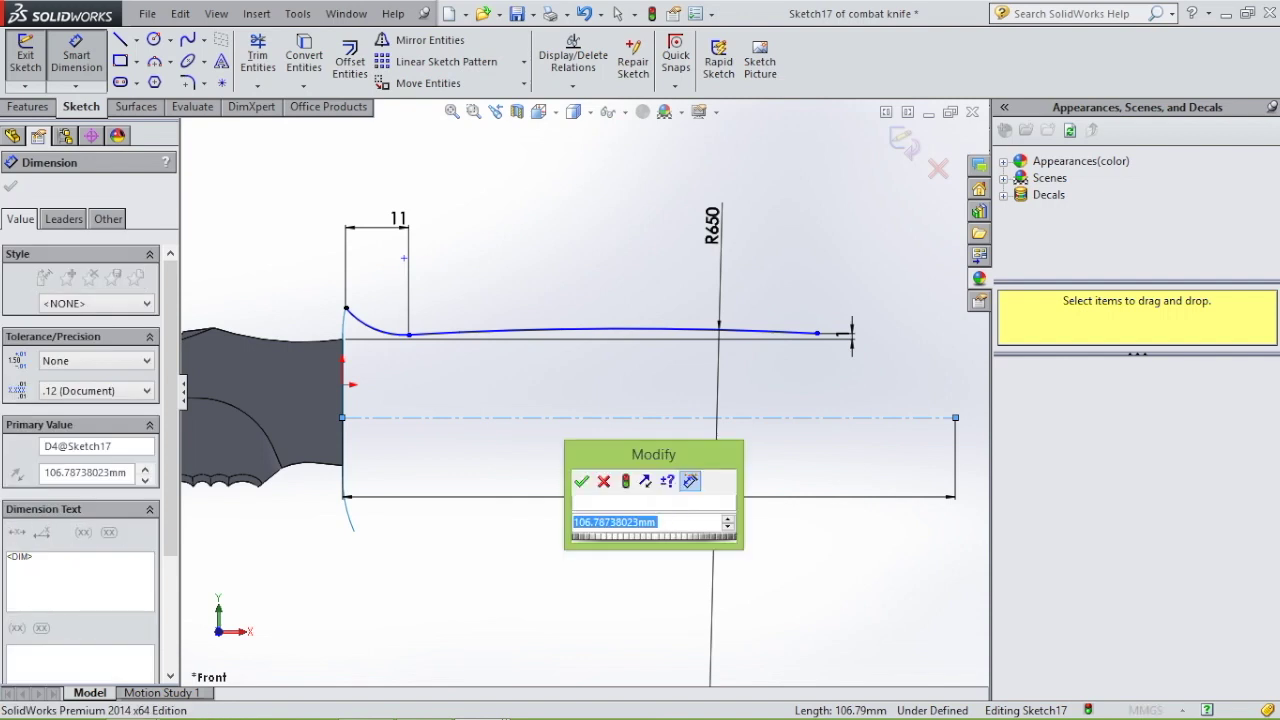
type("115")
key("Return")
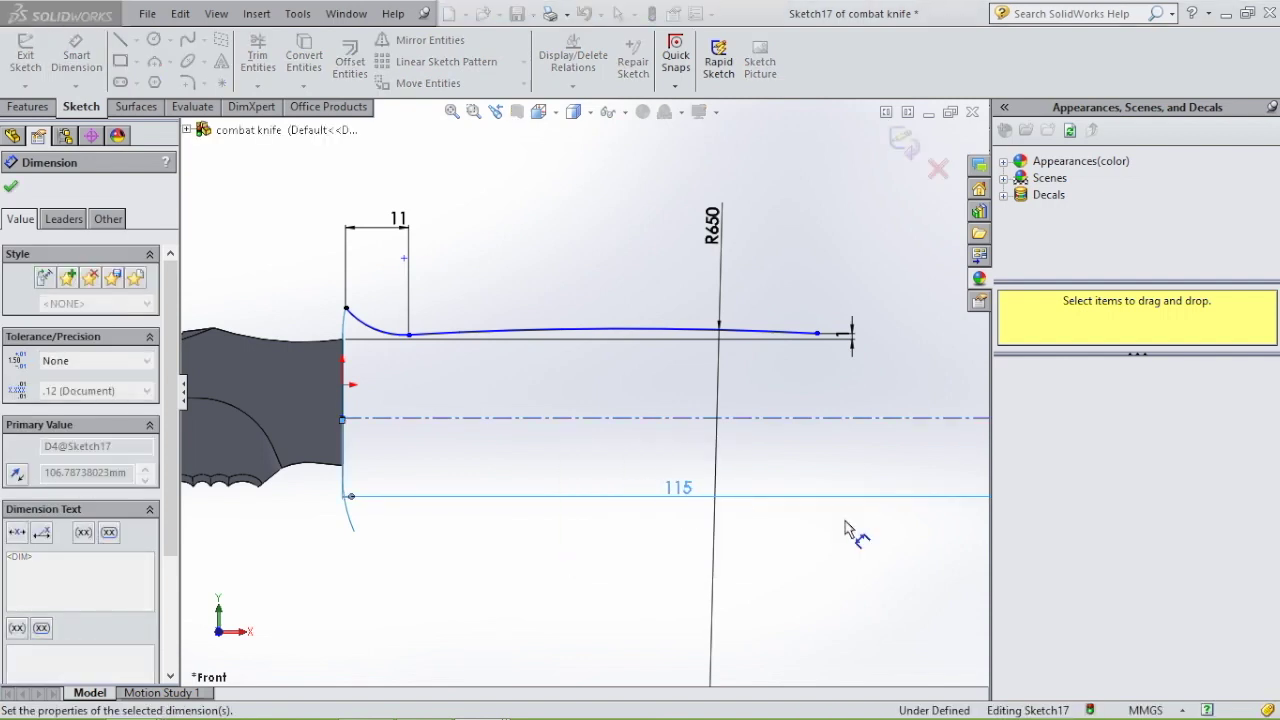
scroll(846, 529, "up", 2)
scroll(837, 386, "down", 5)
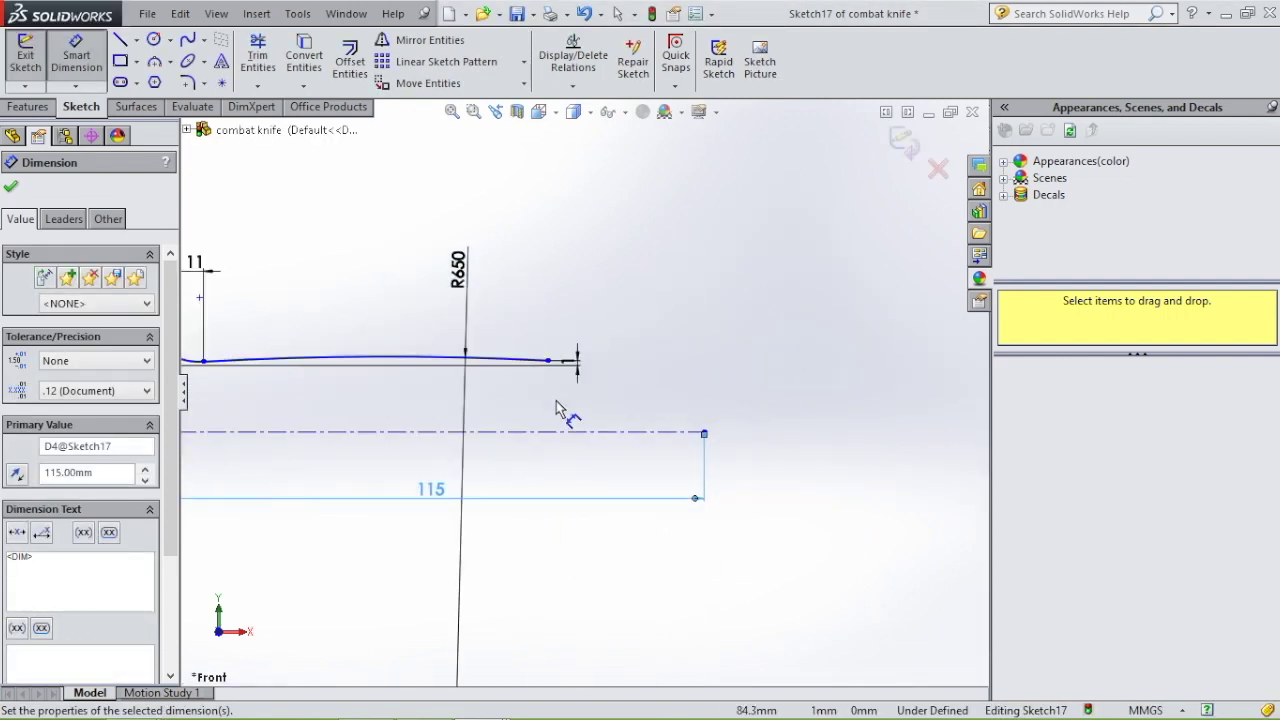
key("Escape")
key("Escape")
Step: Extend the long arc by moving its free endpoint to about X 108.4 mm, just short of the centerline's end
left_click_drag(547, 335, 644, 335)
left_click_drag(826, 337, 826, 337)
left_click_drag(639, 333, 785, 336)
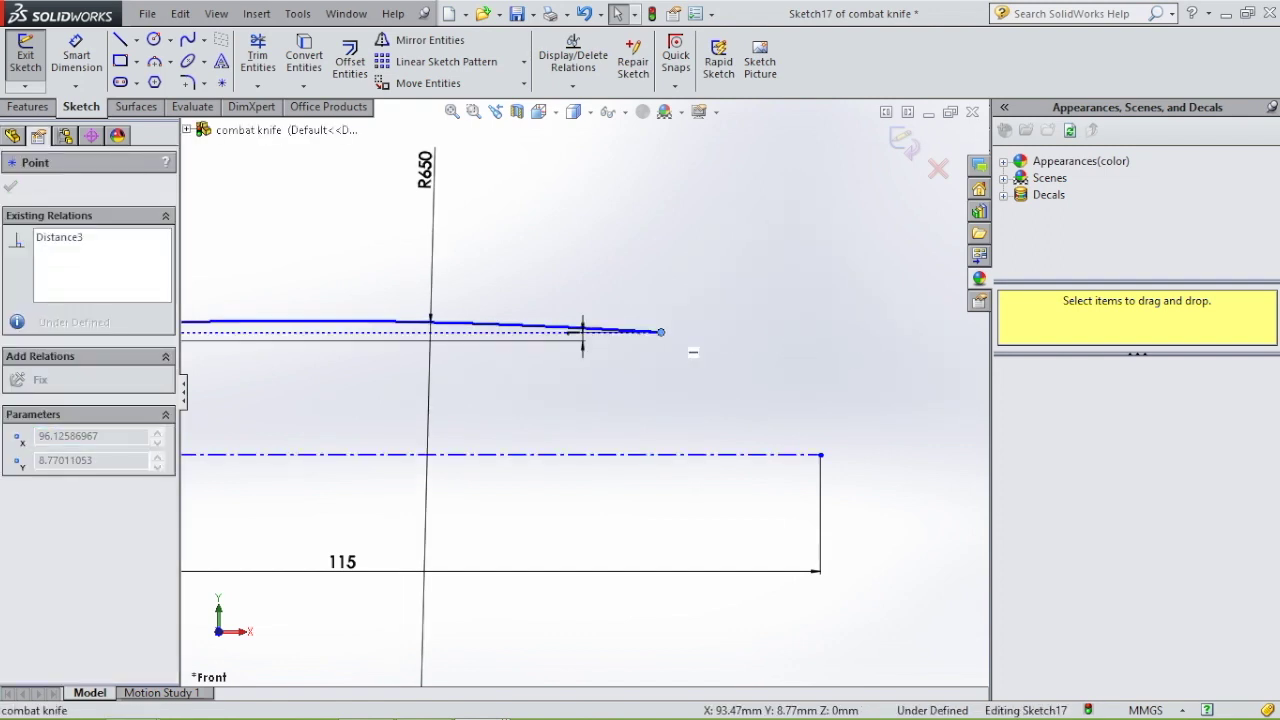
scroll(715, 350, "up", 5)
left_click_drag(610, 375, 650, 380)
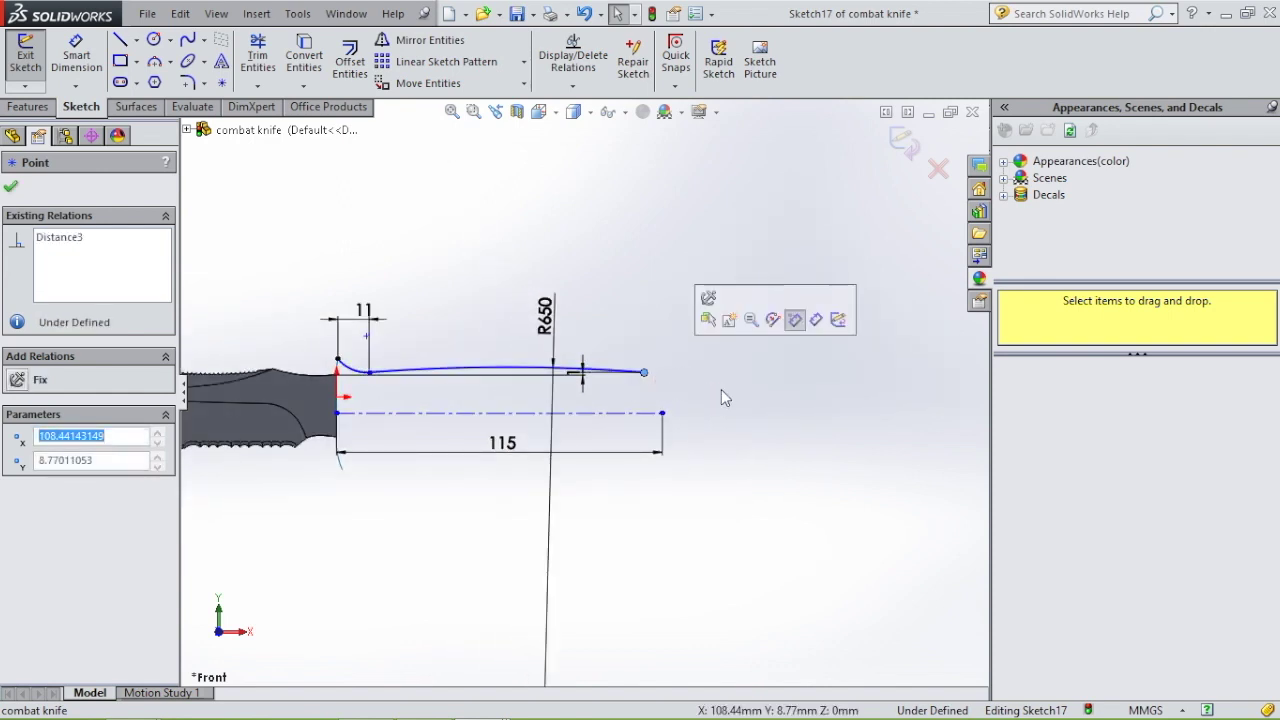
Step: Sketch a three-point arc about 31 mm tall from the long arc's free end downward, bulging outward past the centerline's end
scroll(676, 427, "down", 4)
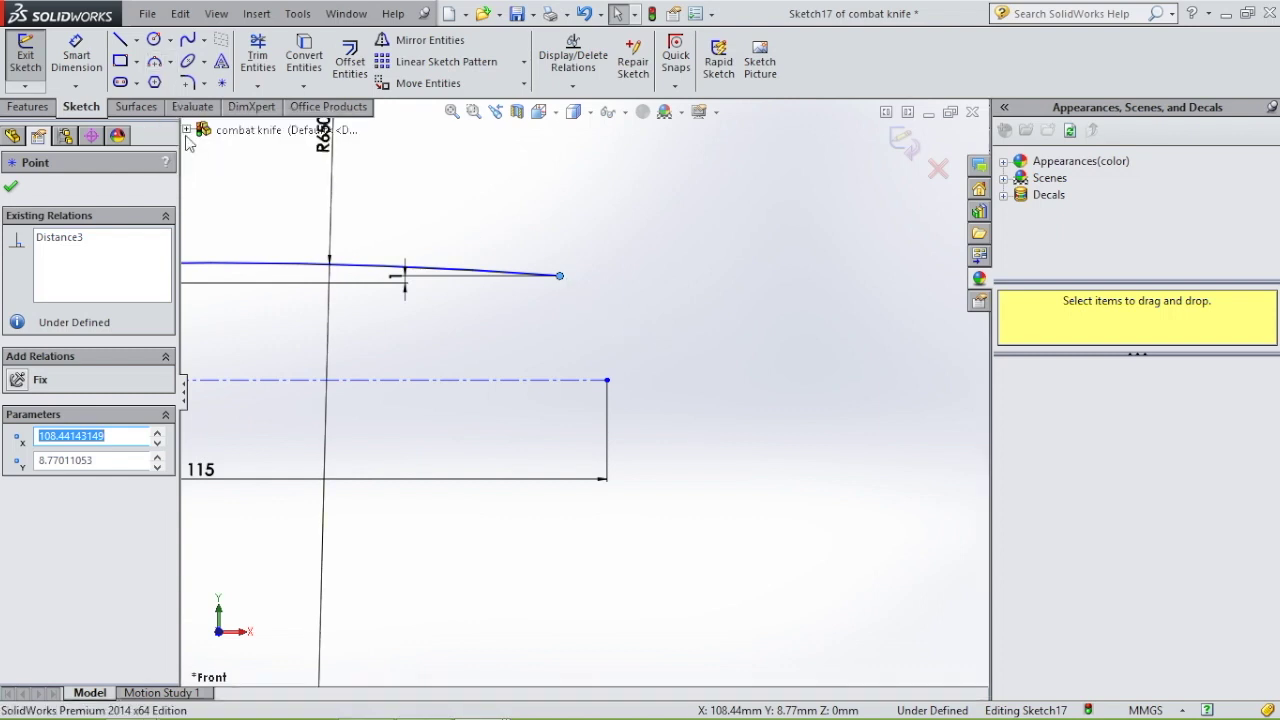
left_click(155, 61)
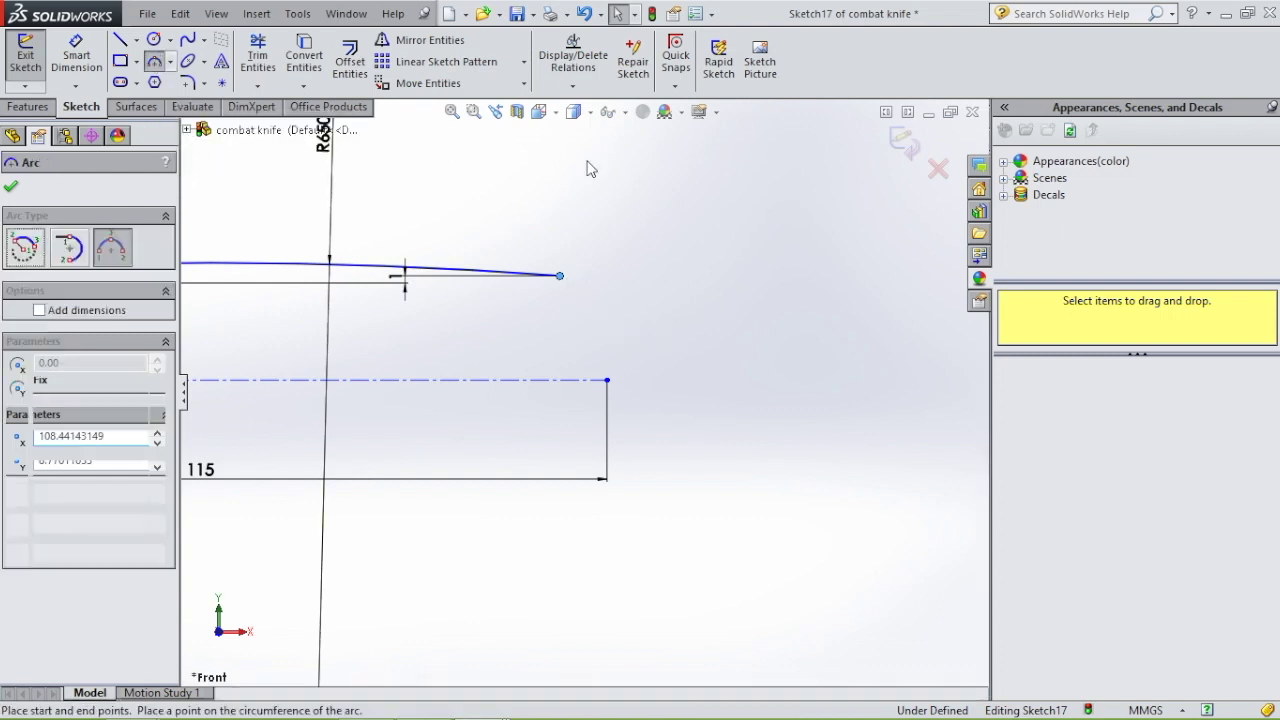
left_click(560, 276)
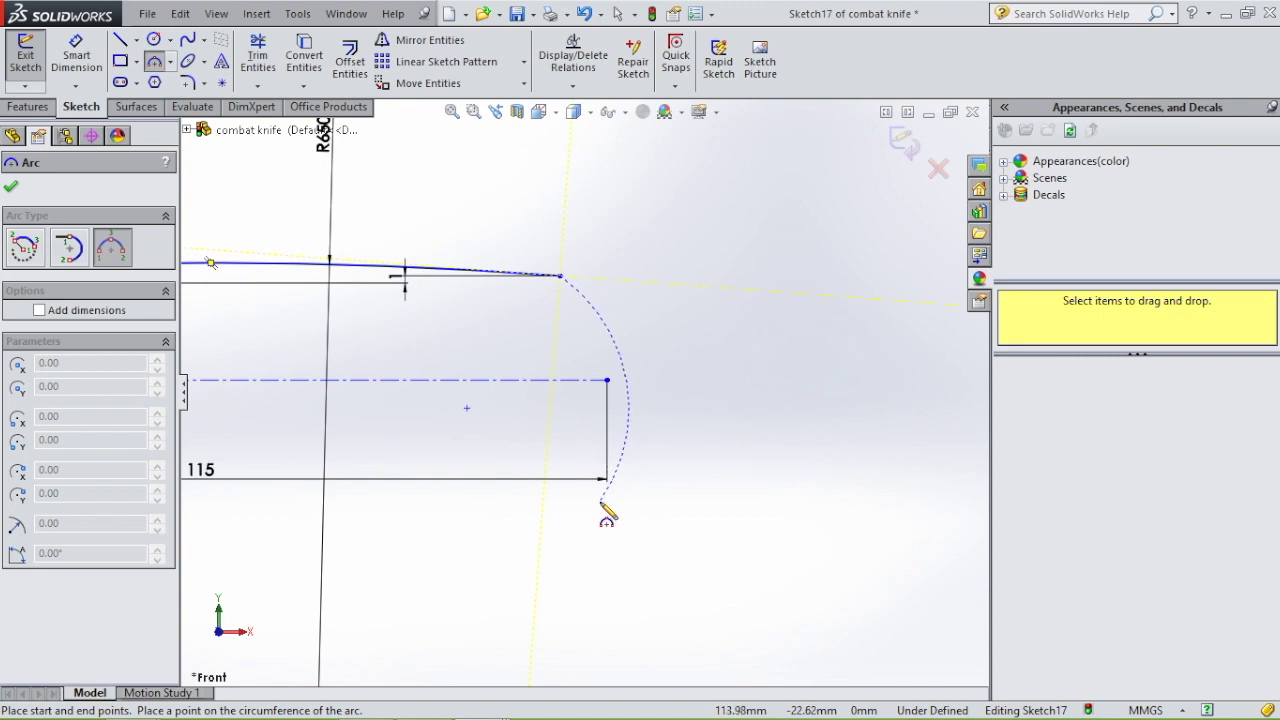
left_click(599, 494)
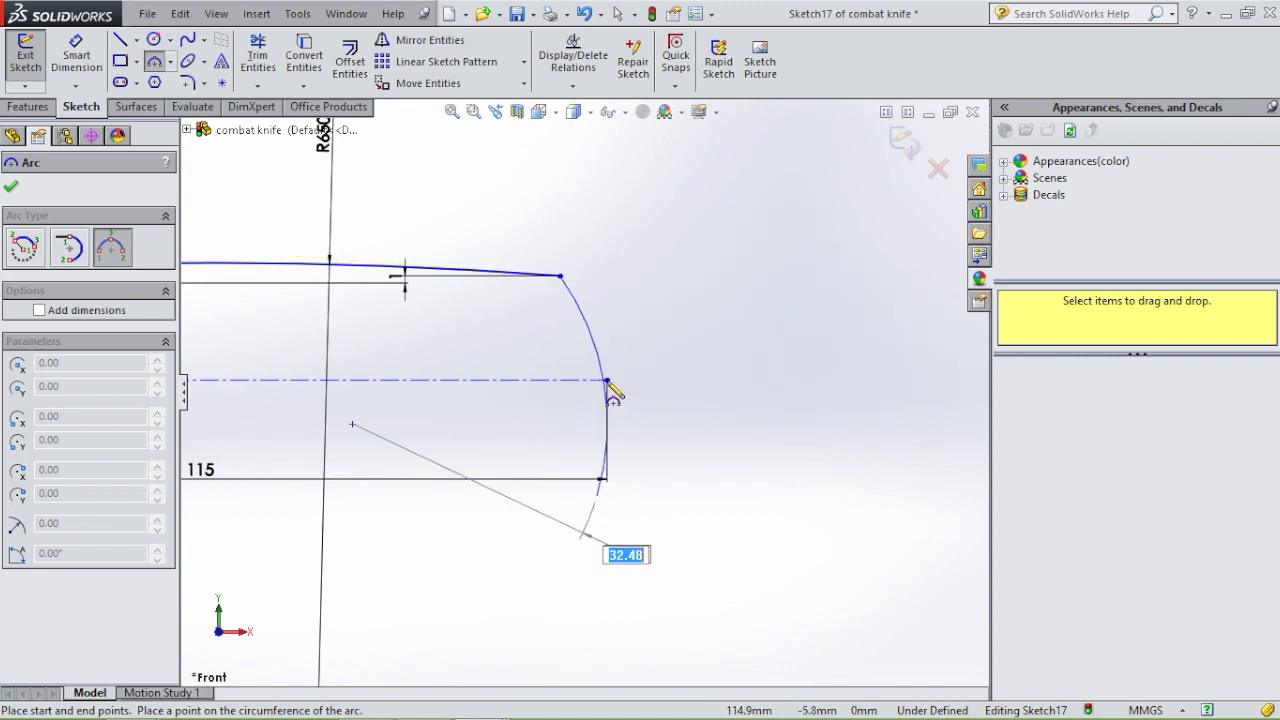
left_click(613, 392)
key("Escape")
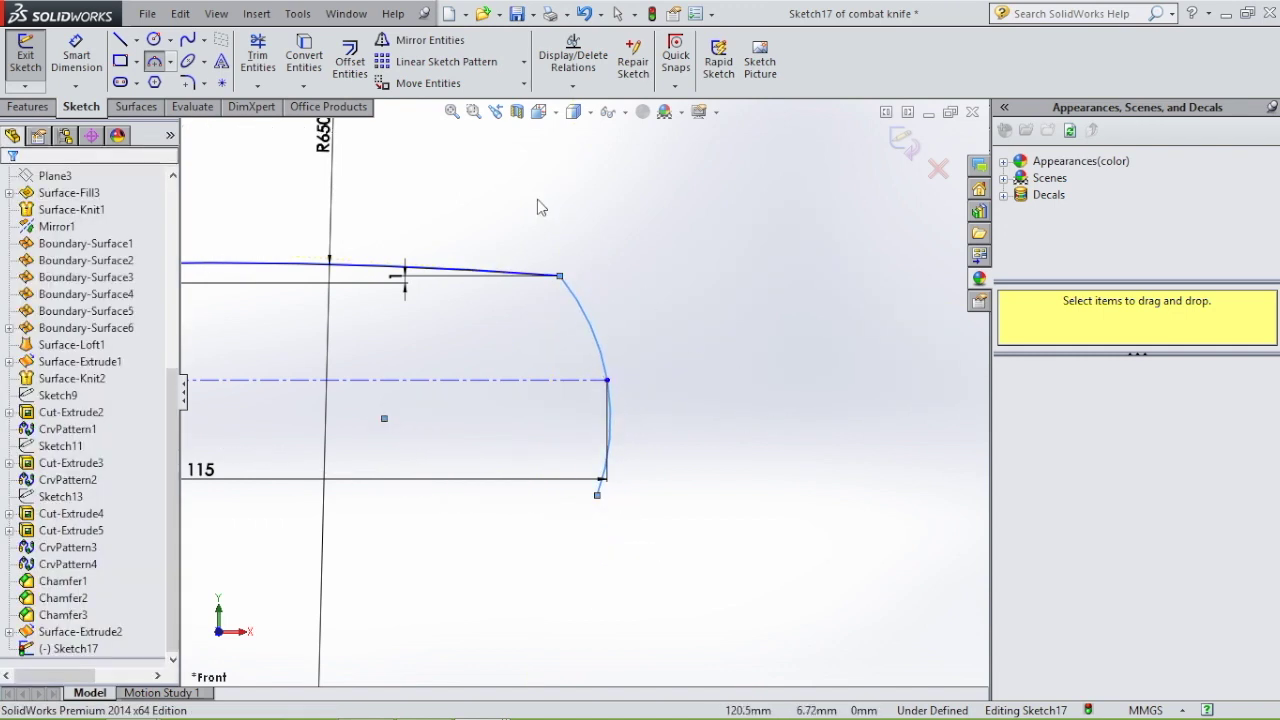
Step: Dimension the horizontal distance between the end arc's two endpoints as 4 mm
left_click(70, 60)
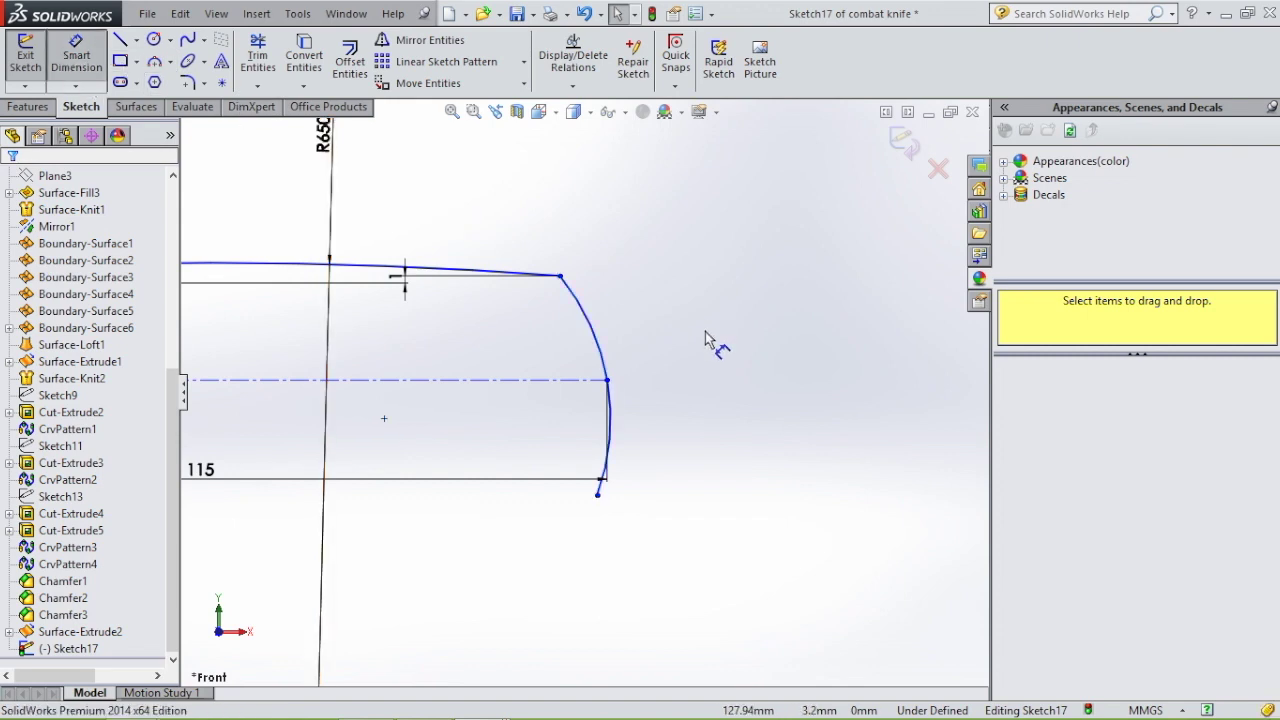
left_click(560, 277)
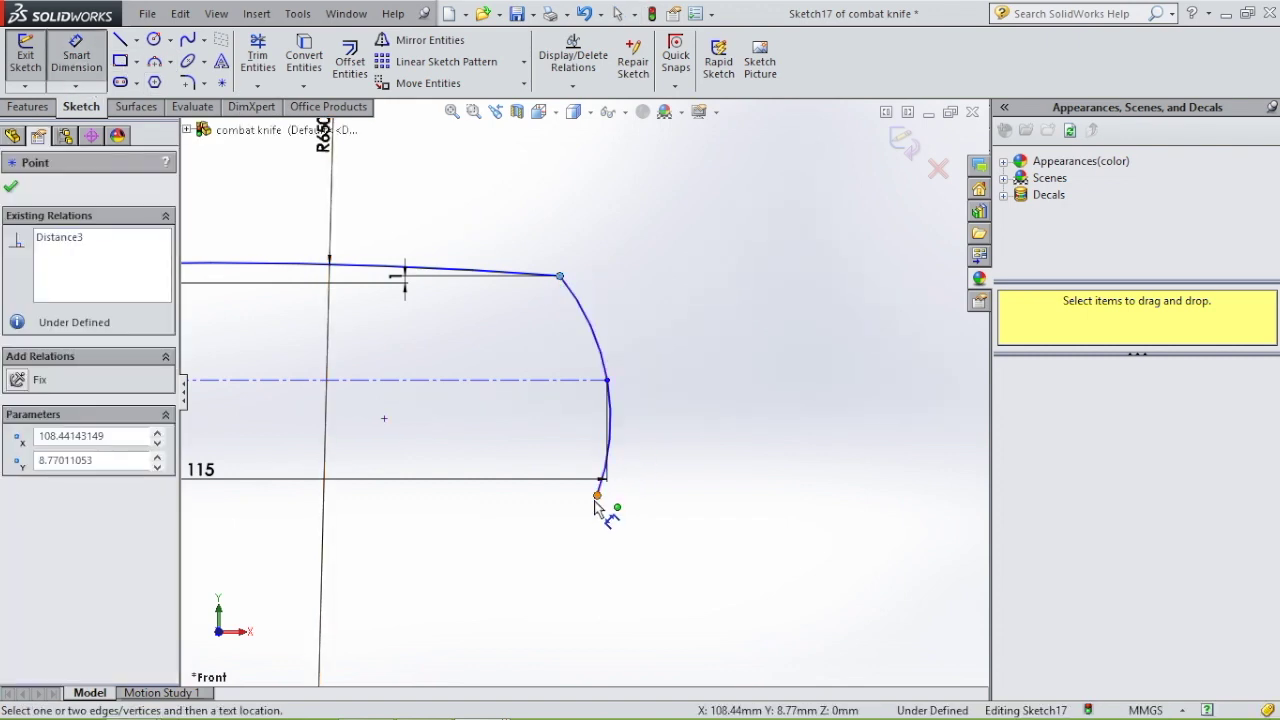
left_click(597, 496)
left_click(585, 530)
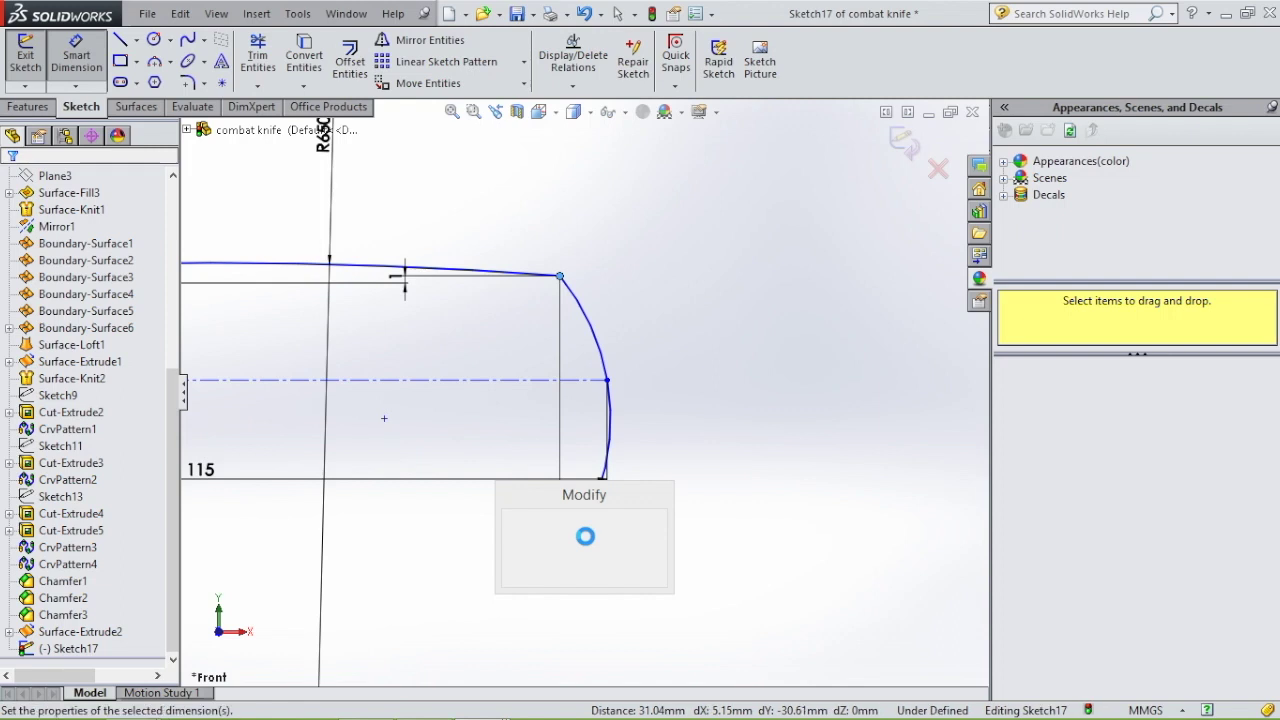
type("4")
key("Return")
Step: Dimension the vertical distance between the end arc's two endpoints as 26 mm
left_click(560, 277)
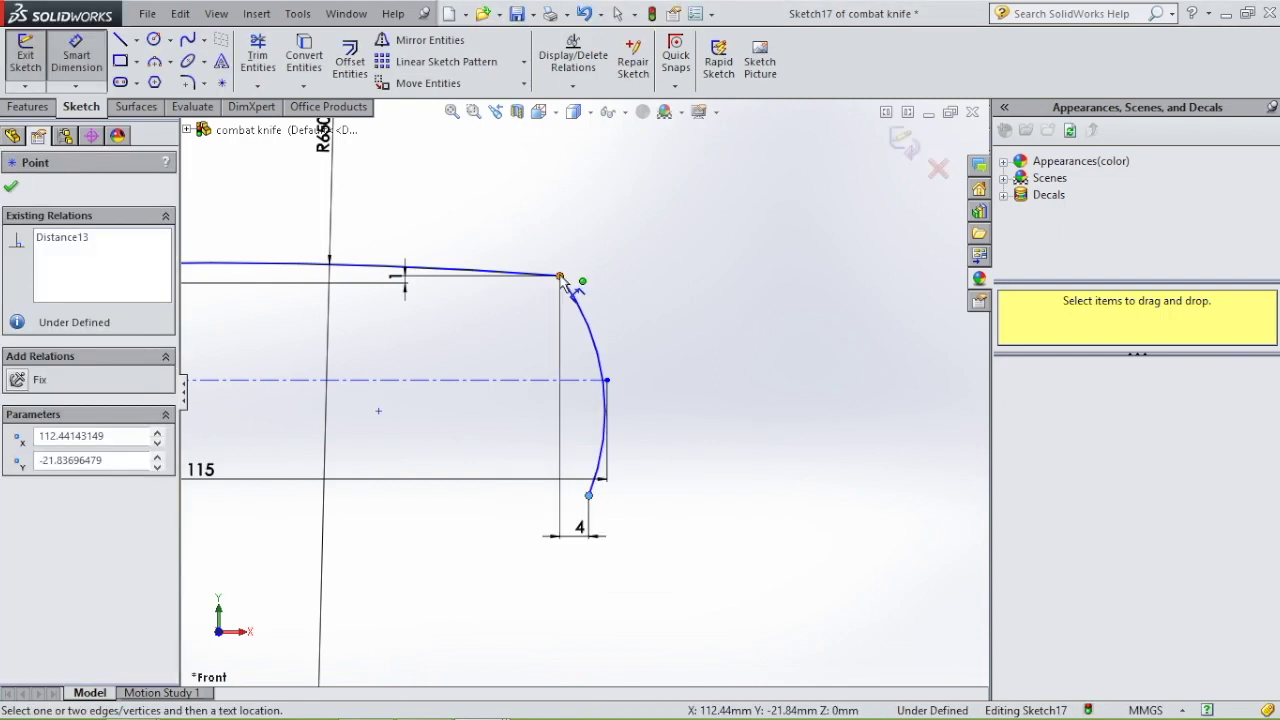
left_click(589, 495)
left_click(808, 338)
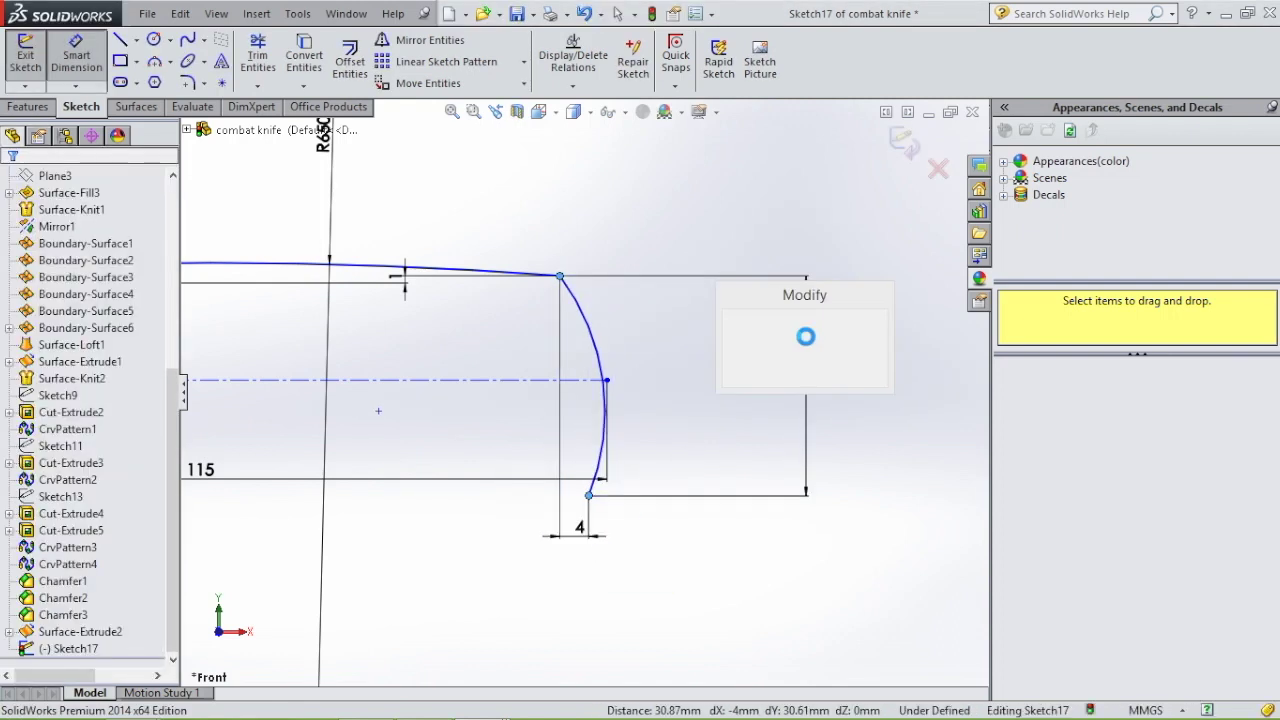
type("26")
key("Return")
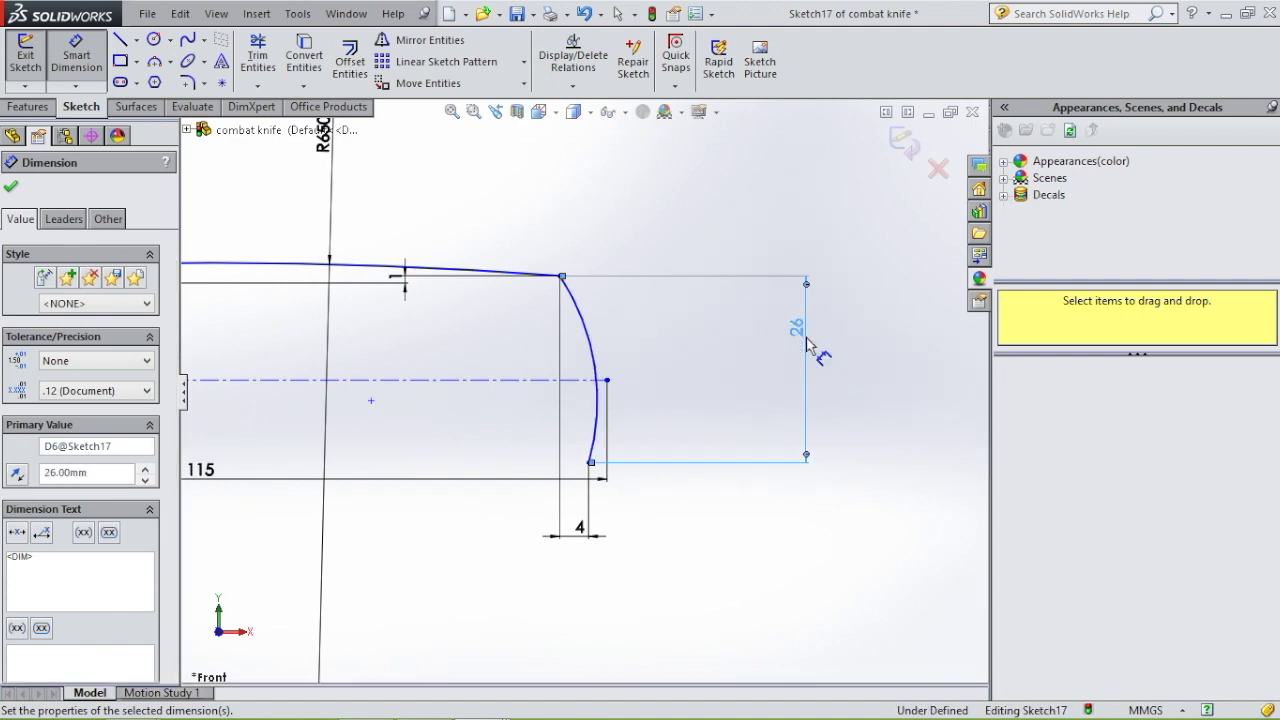
key("Escape")
Step: Make the centerline's outer endpoint coincident with the handle's end arc
scroll(607, 380, "down", 3)
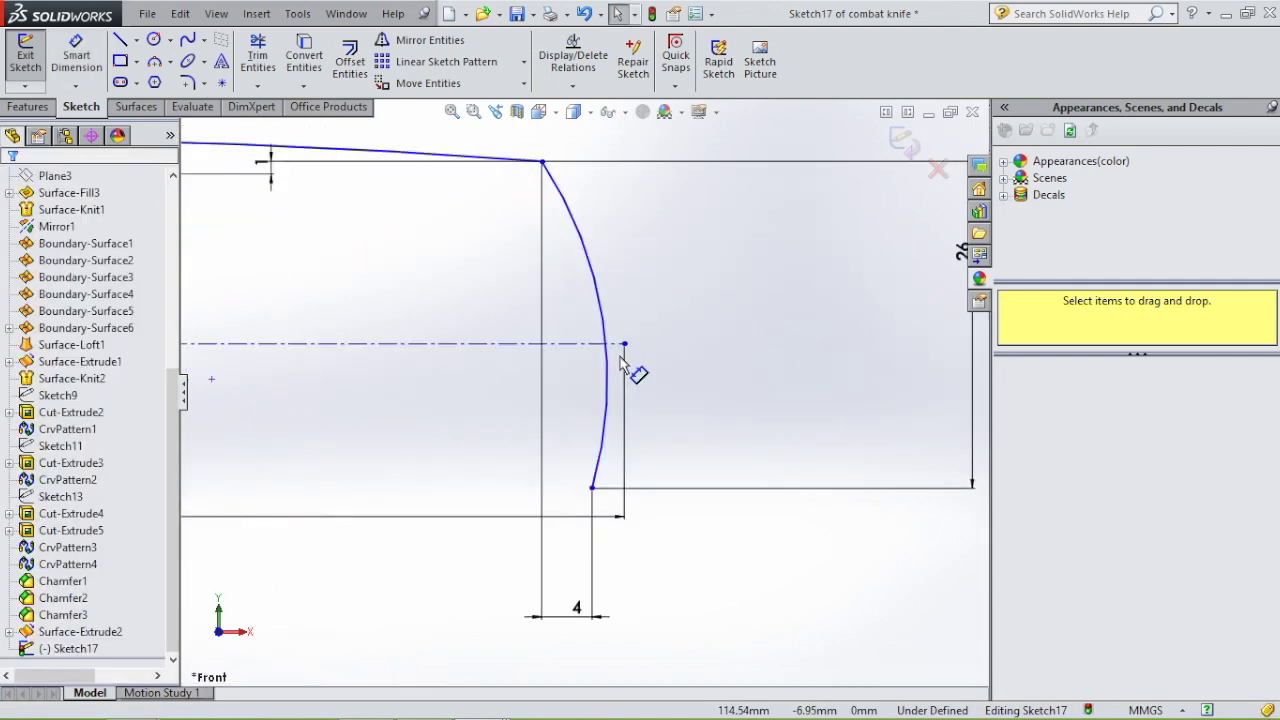
left_click(624, 344)
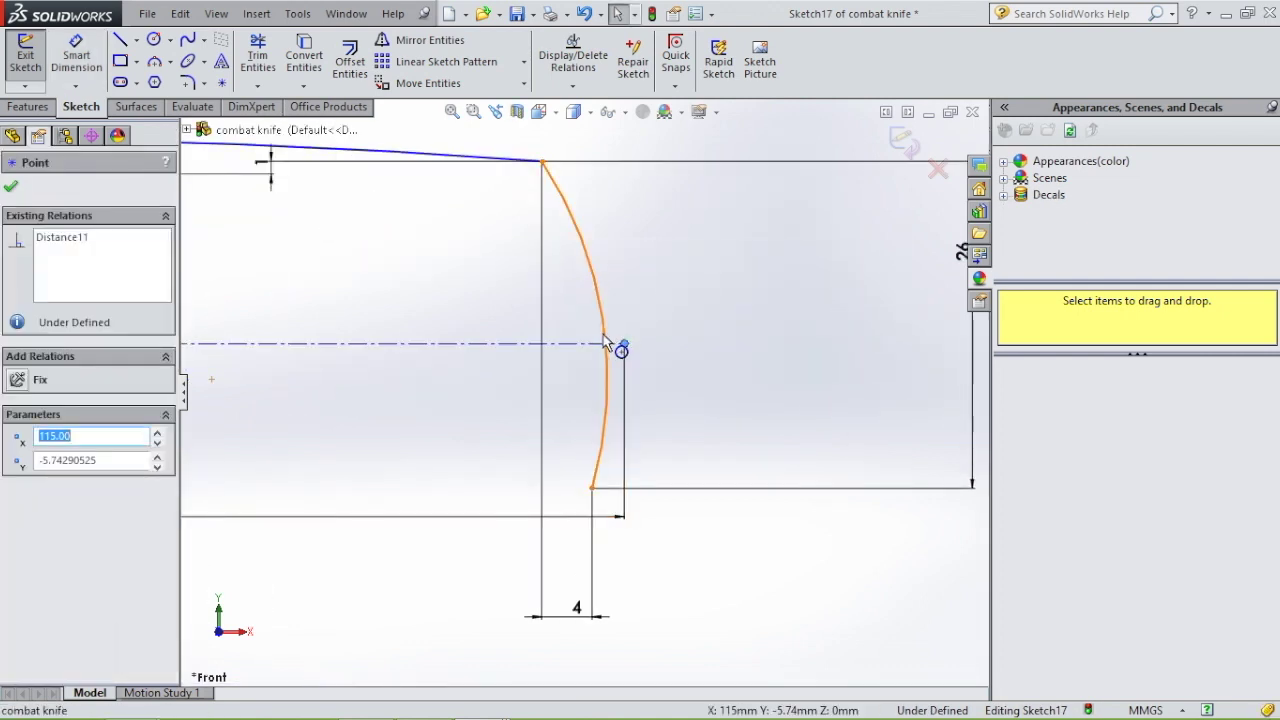
left_click(211, 379, "ctrl")
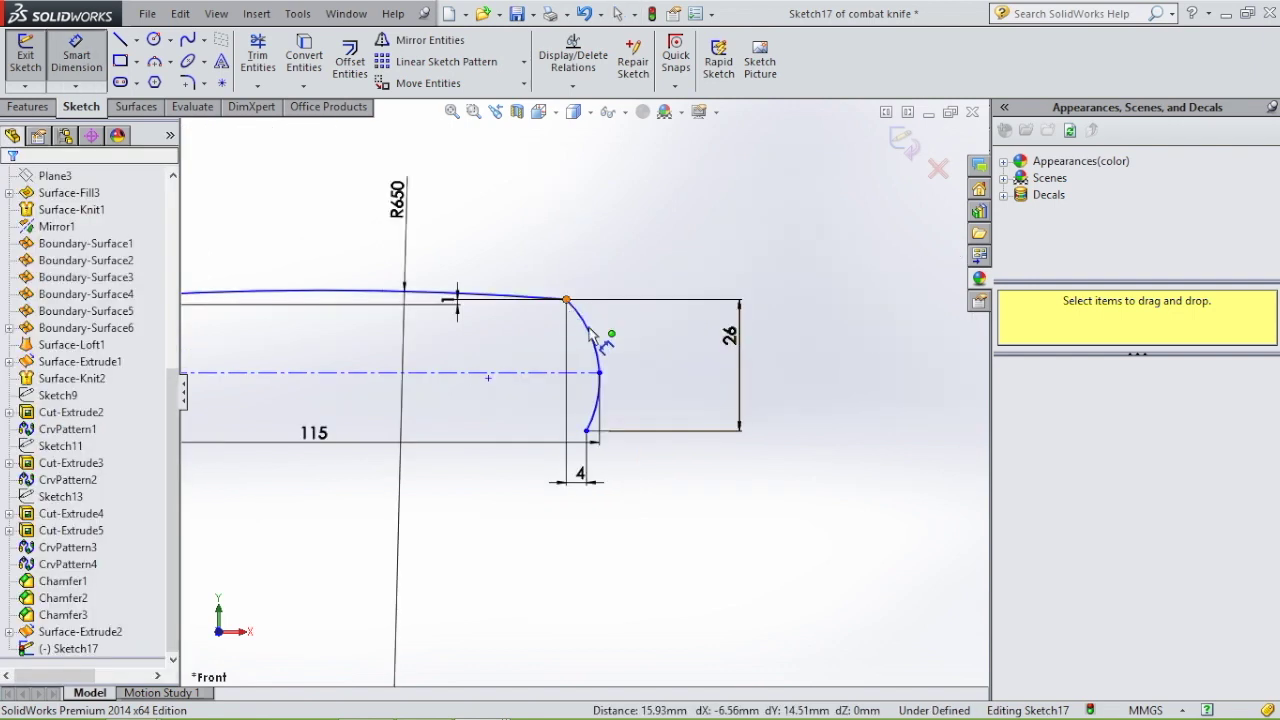
Step: Dimension the horizontal distance from the end arc's upper endpoint to the centerline's outer endpoint as 5 mm
left_click(566, 299)
left_click(598, 372)
left_click(577, 260)
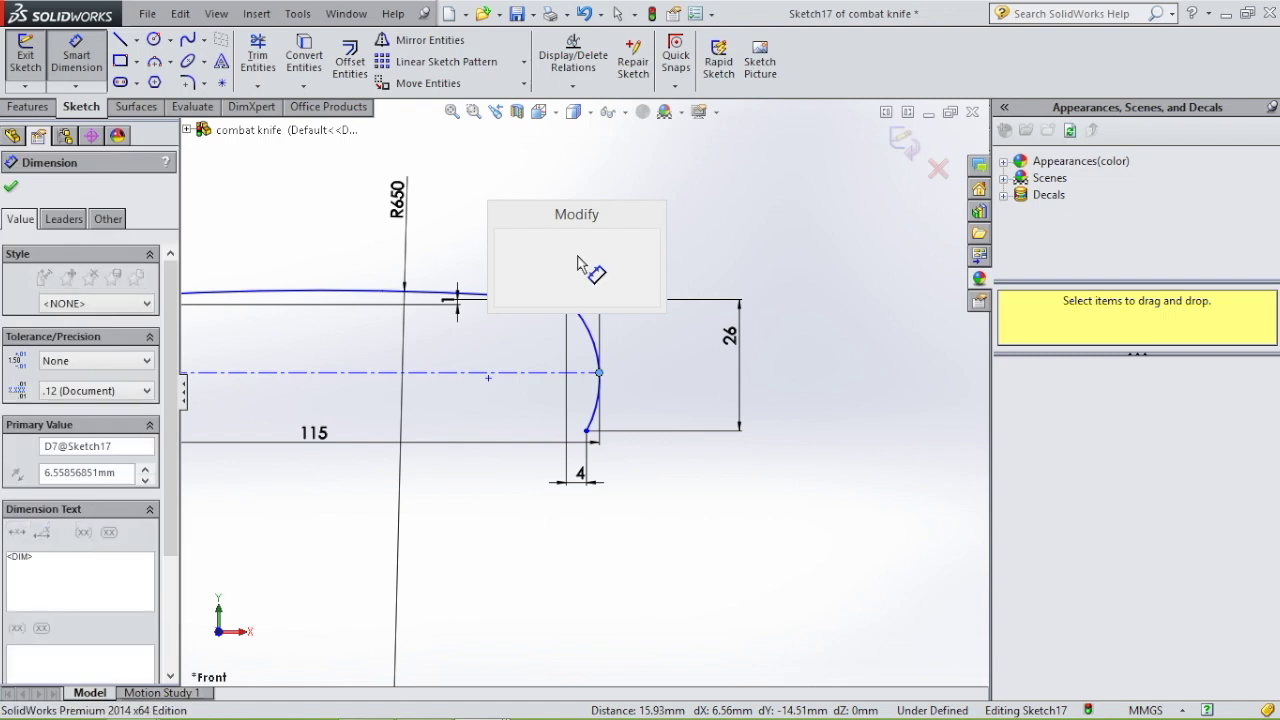
type("5")
key("Return")
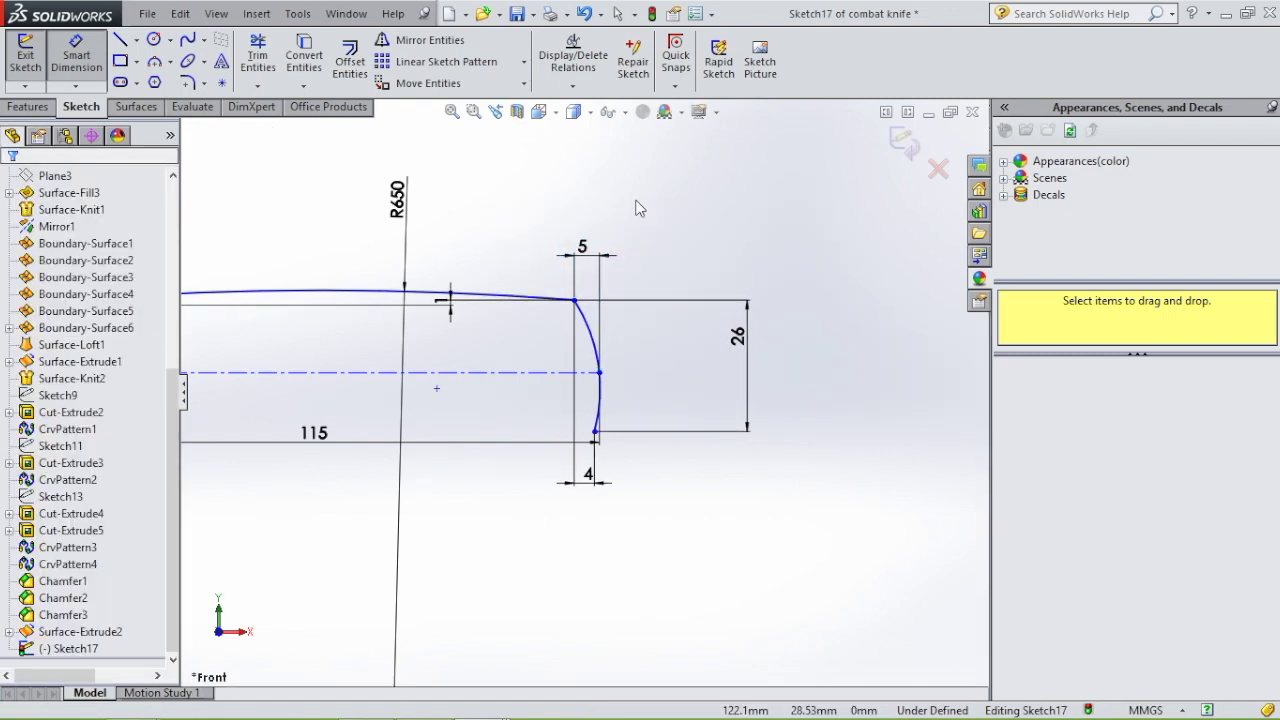
key("Escape")
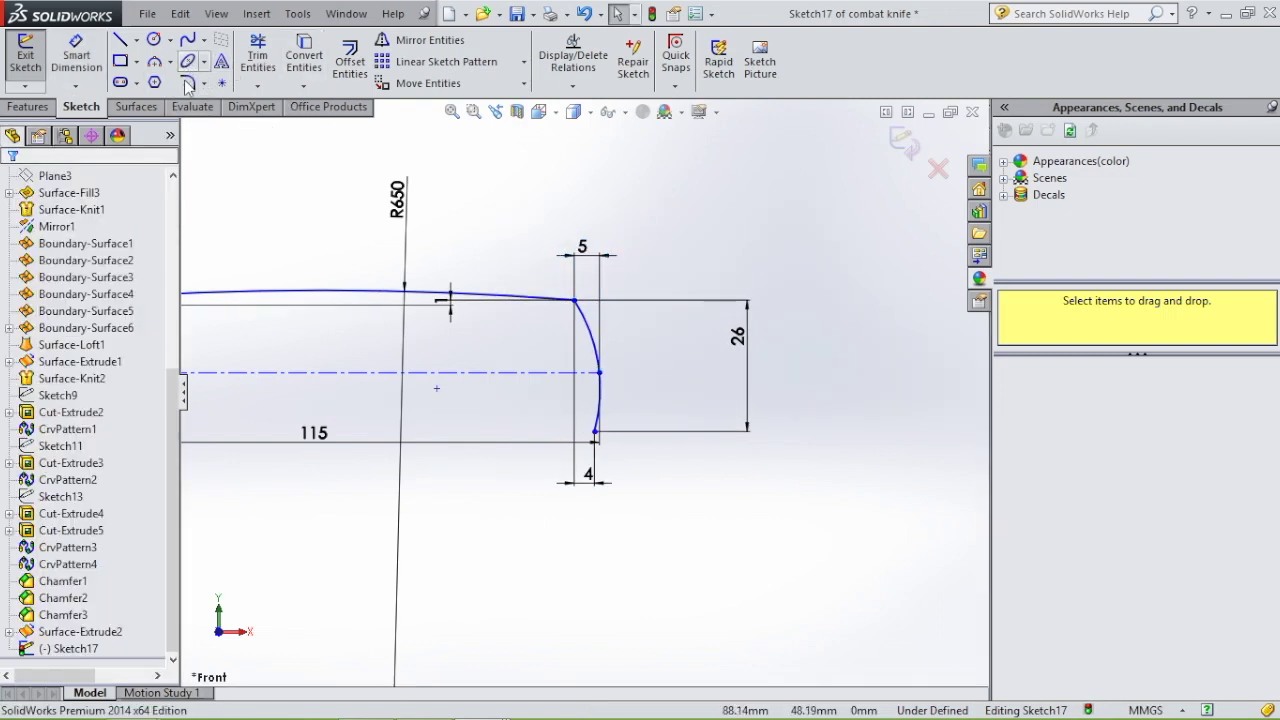
Step: Sketch a small outward-bulging three-point arc from the end arc's lower endpoint, curving down and back toward the guard
left_click(155, 63)
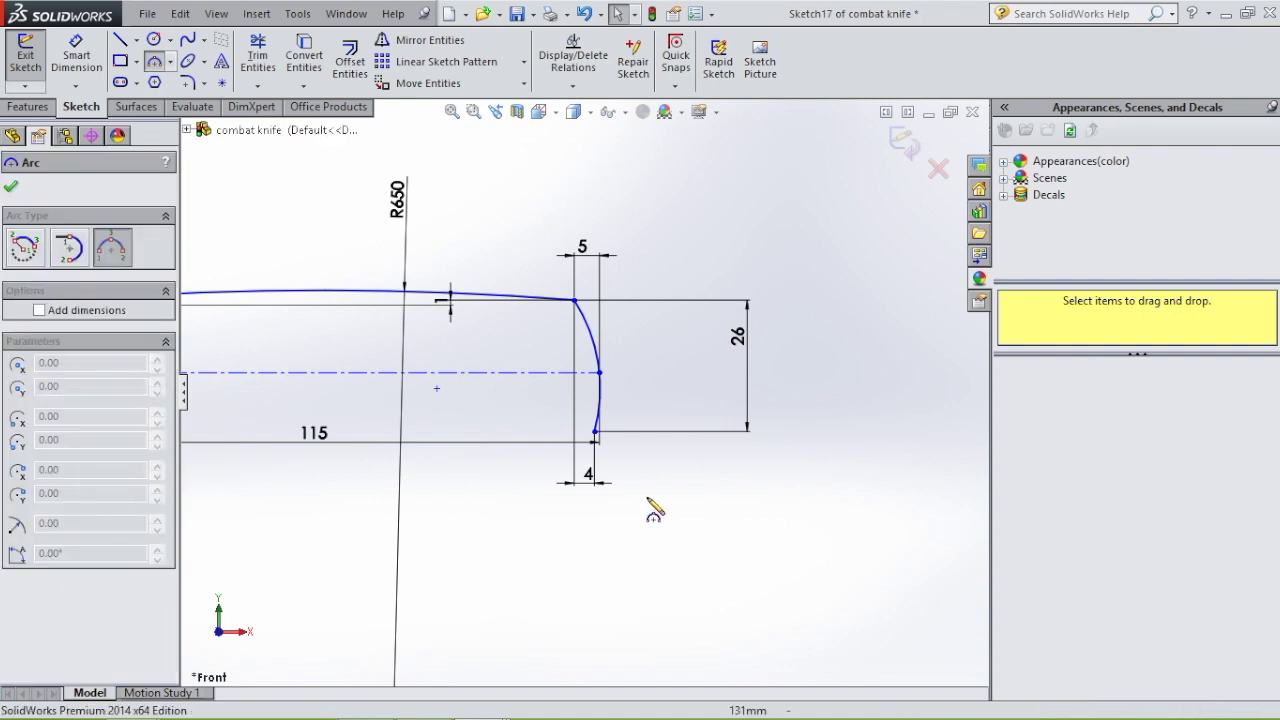
left_click(594, 432)
left_click(556, 464)
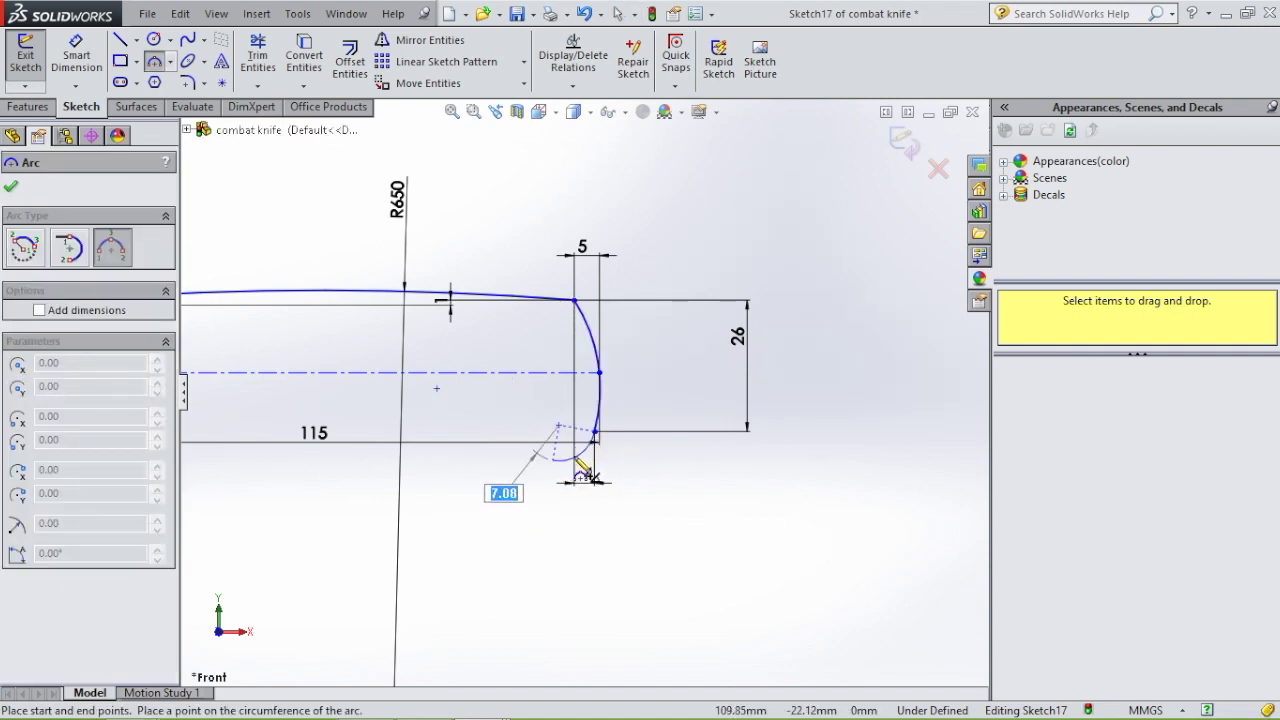
scroll(584, 458, "down", 3)
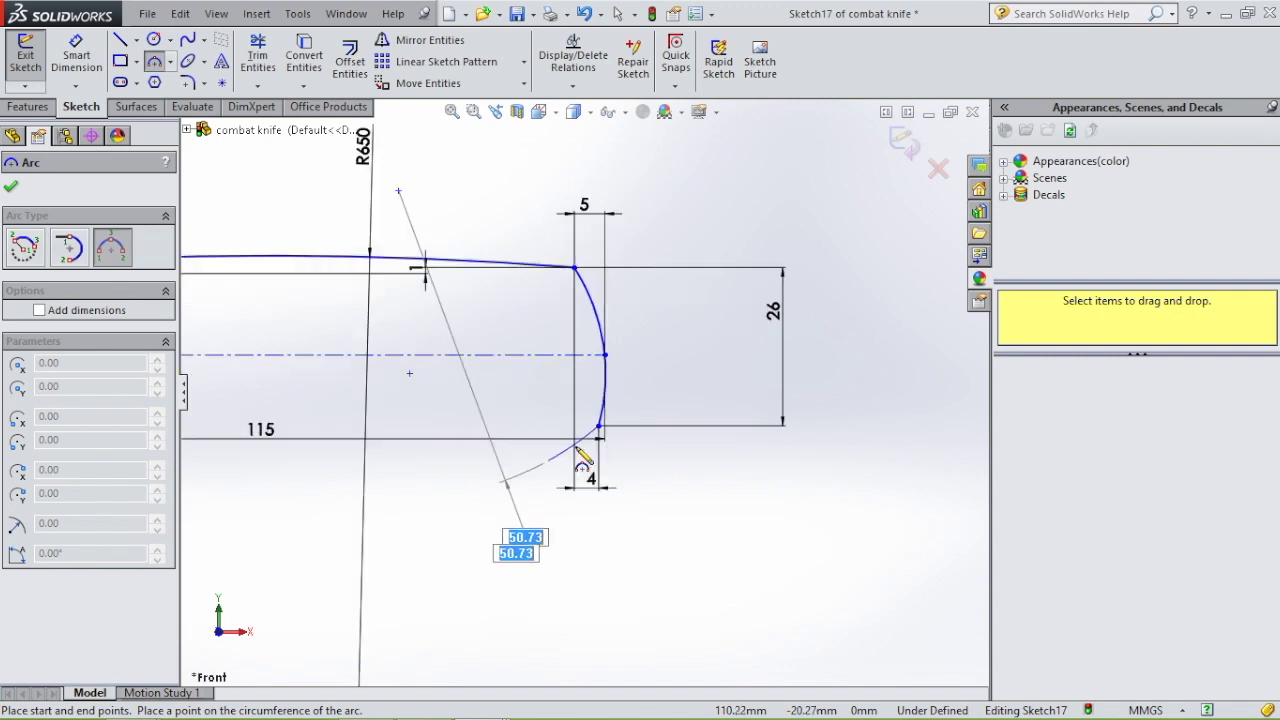
left_click(578, 445)
key("Escape")
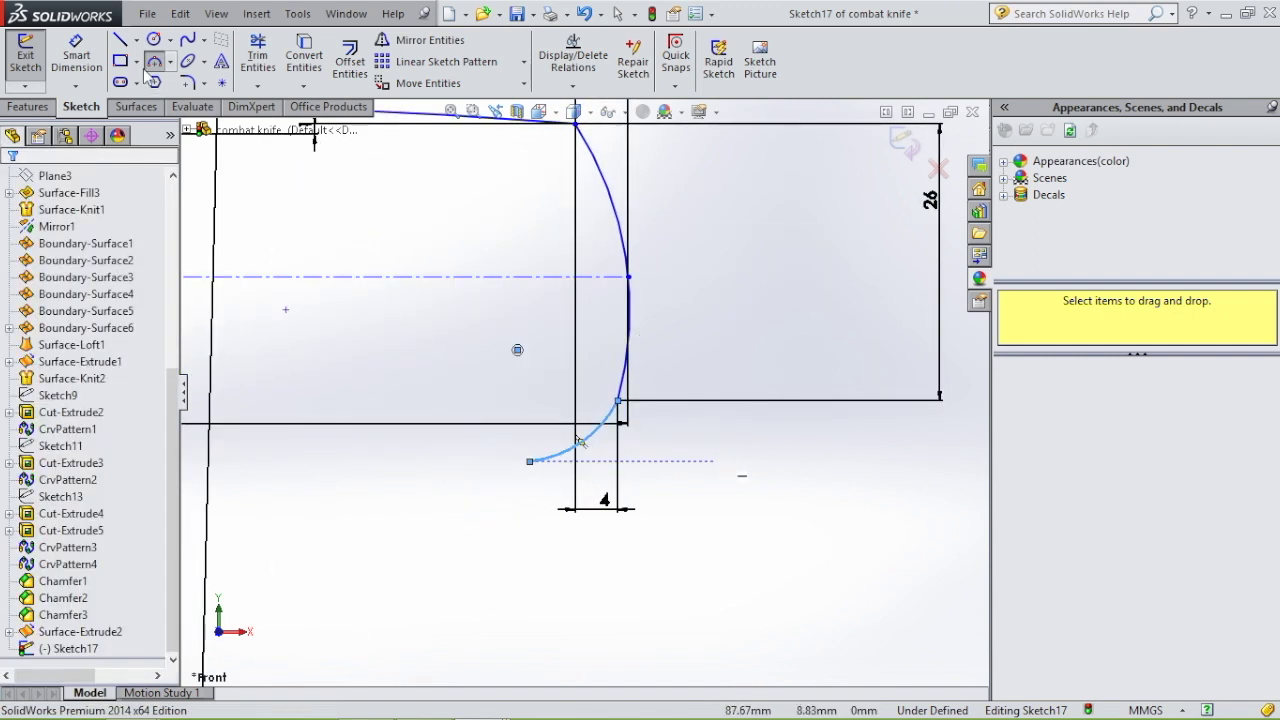
Step: Dimension the vertical distance between the small lower arc's two endpoints as 5 mm
left_click(76, 55)
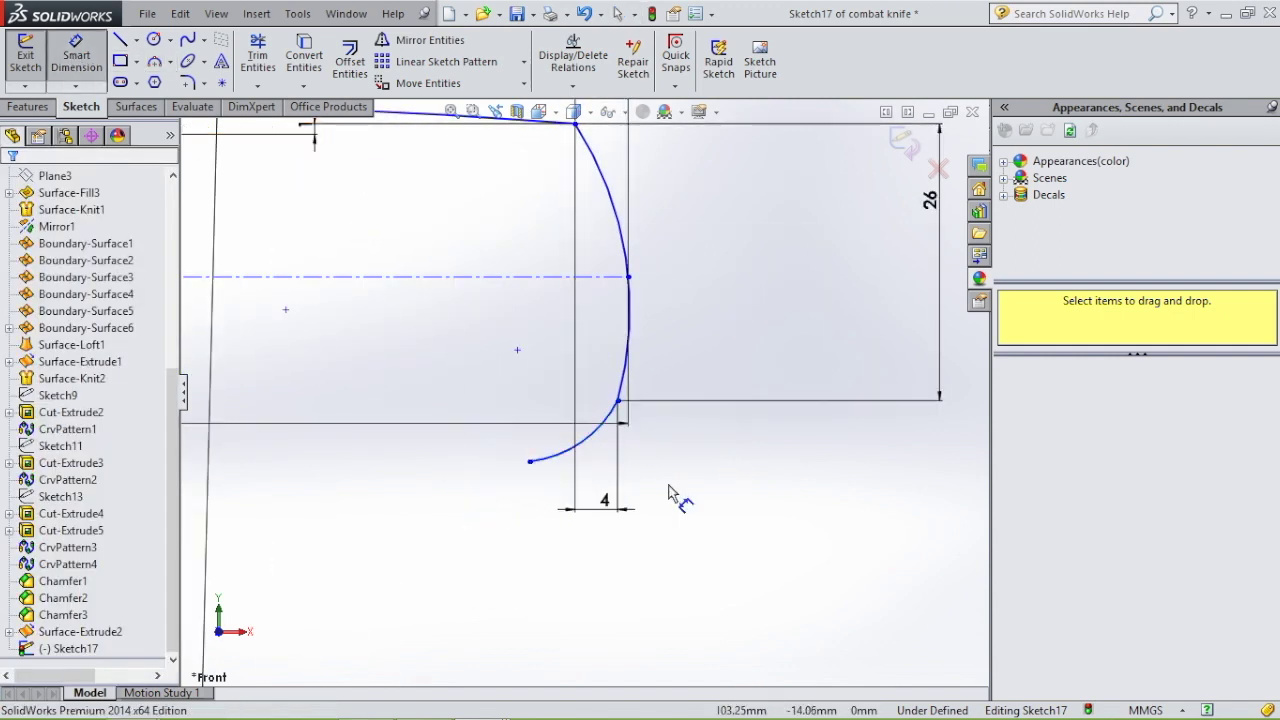
left_click(530, 461)
left_click(618, 401)
left_click(752, 432)
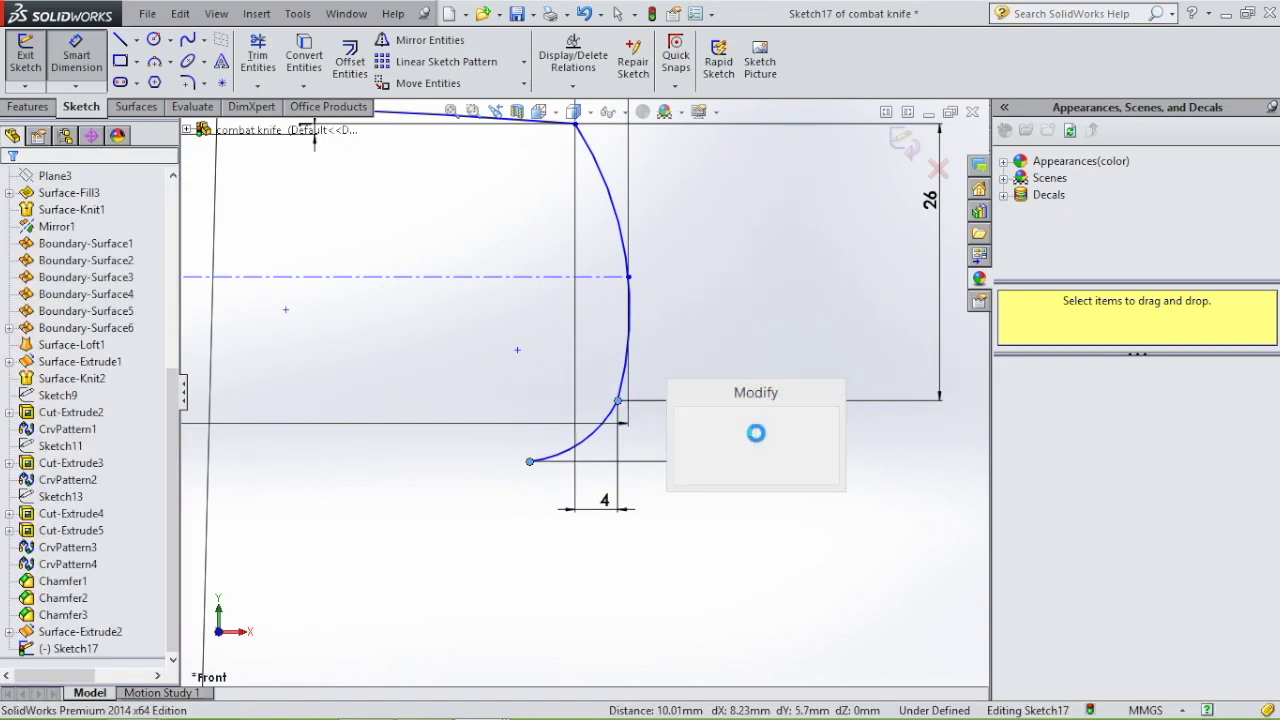
key("Return")
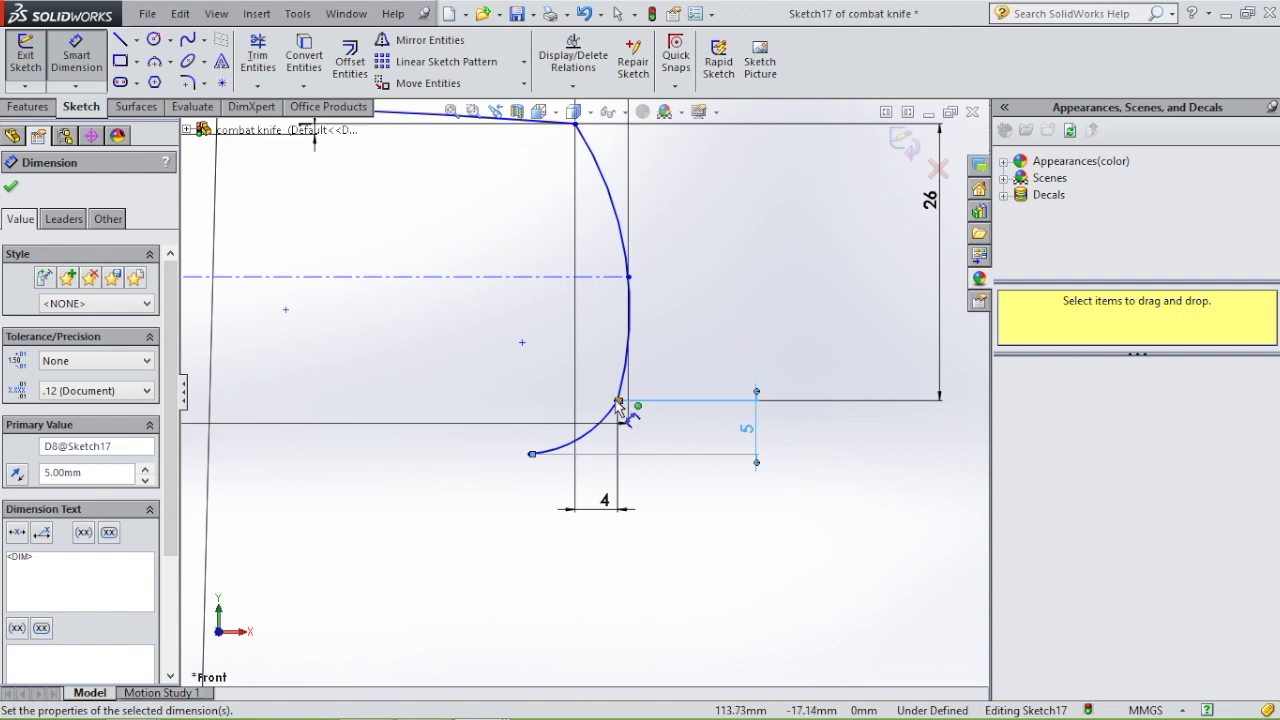
Step: Dimension the horizontal distance between the small lower arc's two endpoints as 5 mm
left_click(618, 402)
left_click(530, 454)
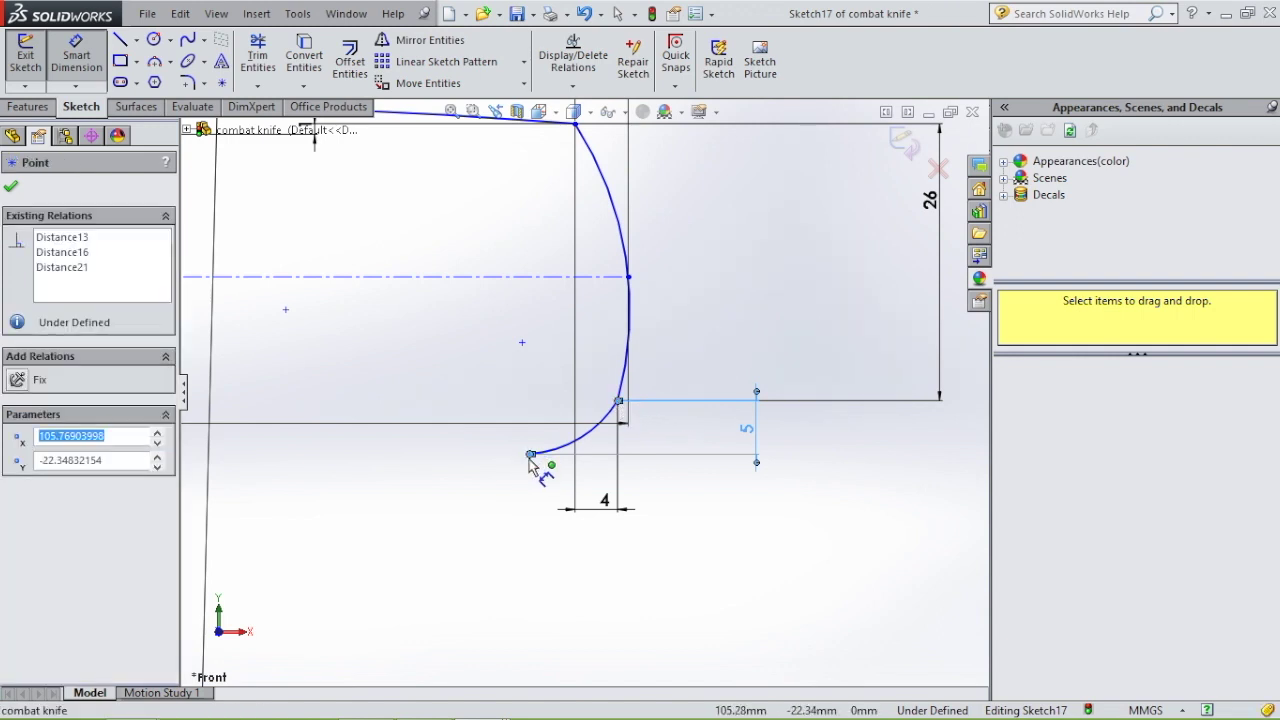
left_click(554, 535)
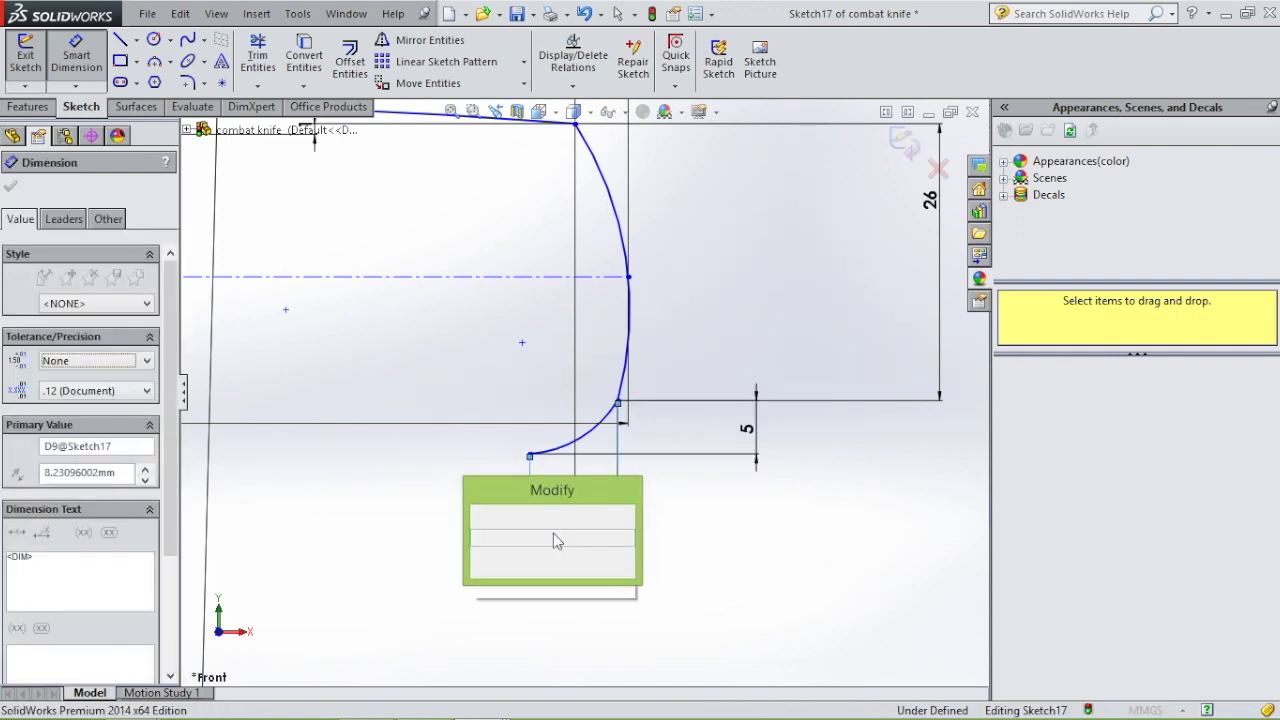
key("Return")
key("Escape")
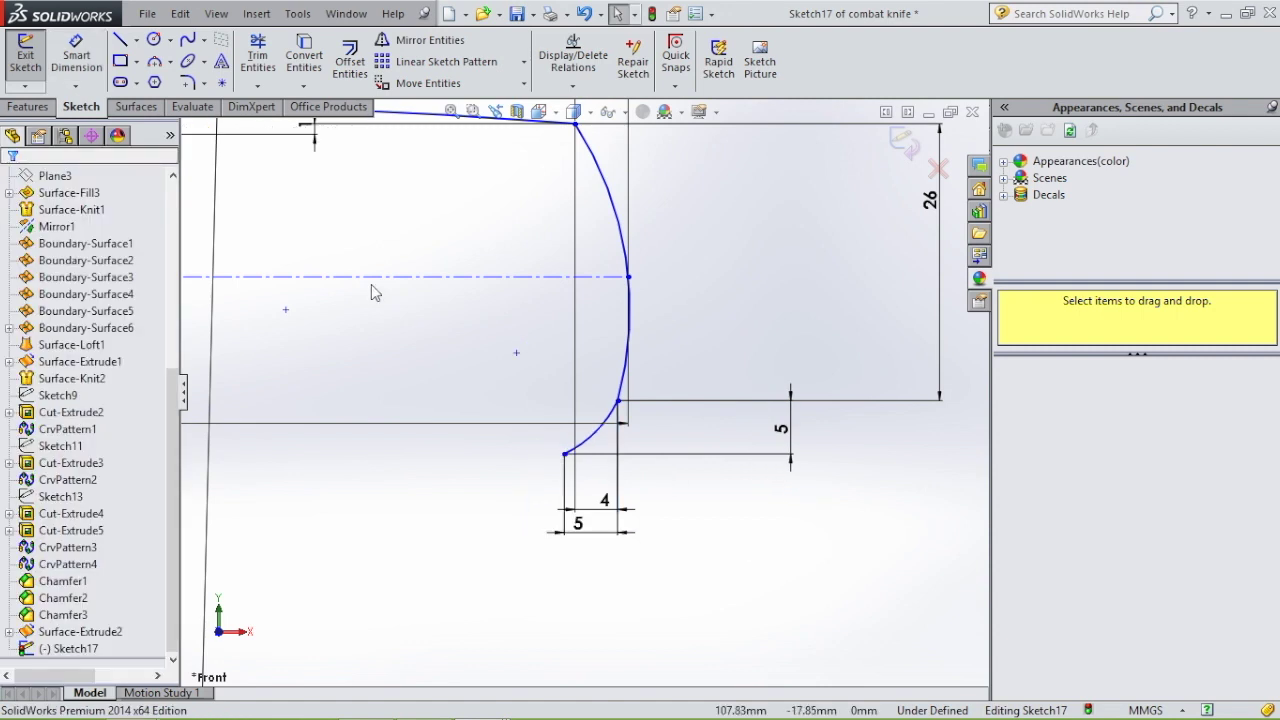
Step: Fillet the upper corner between the long R650 arc and the handle's end arc with a 6 mm radius
left_click(187, 84)
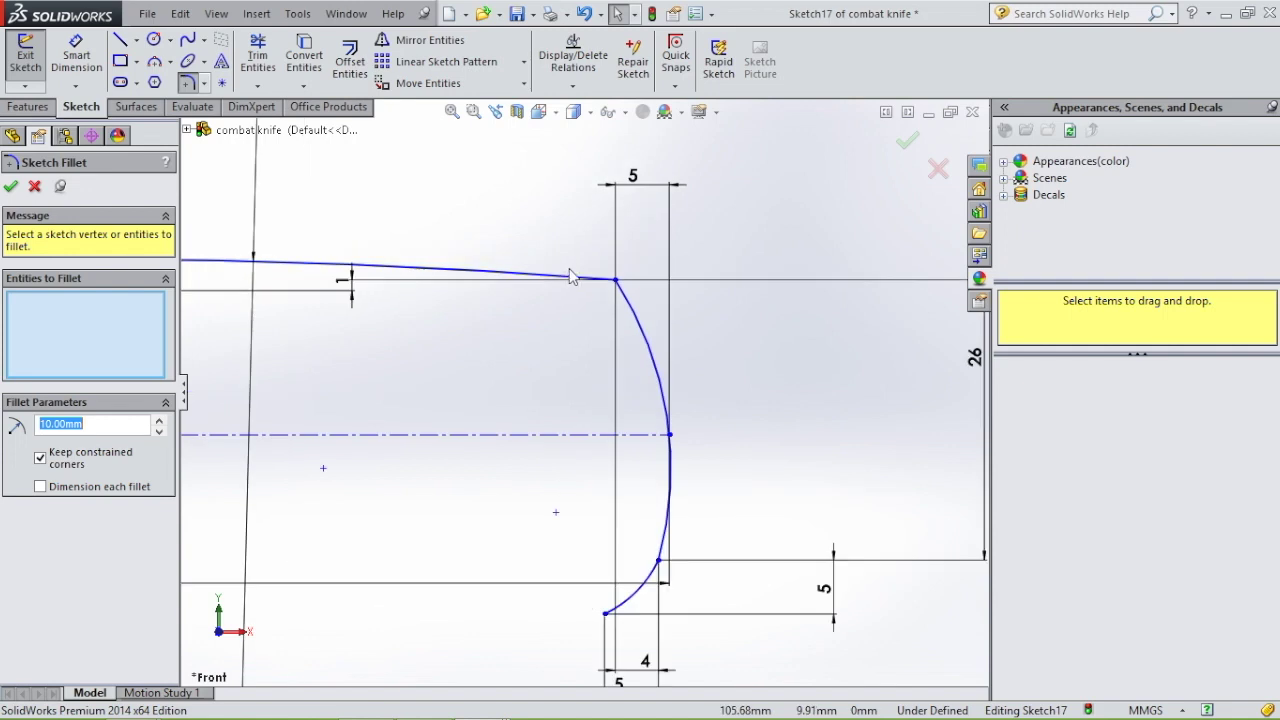
left_click(568, 282)
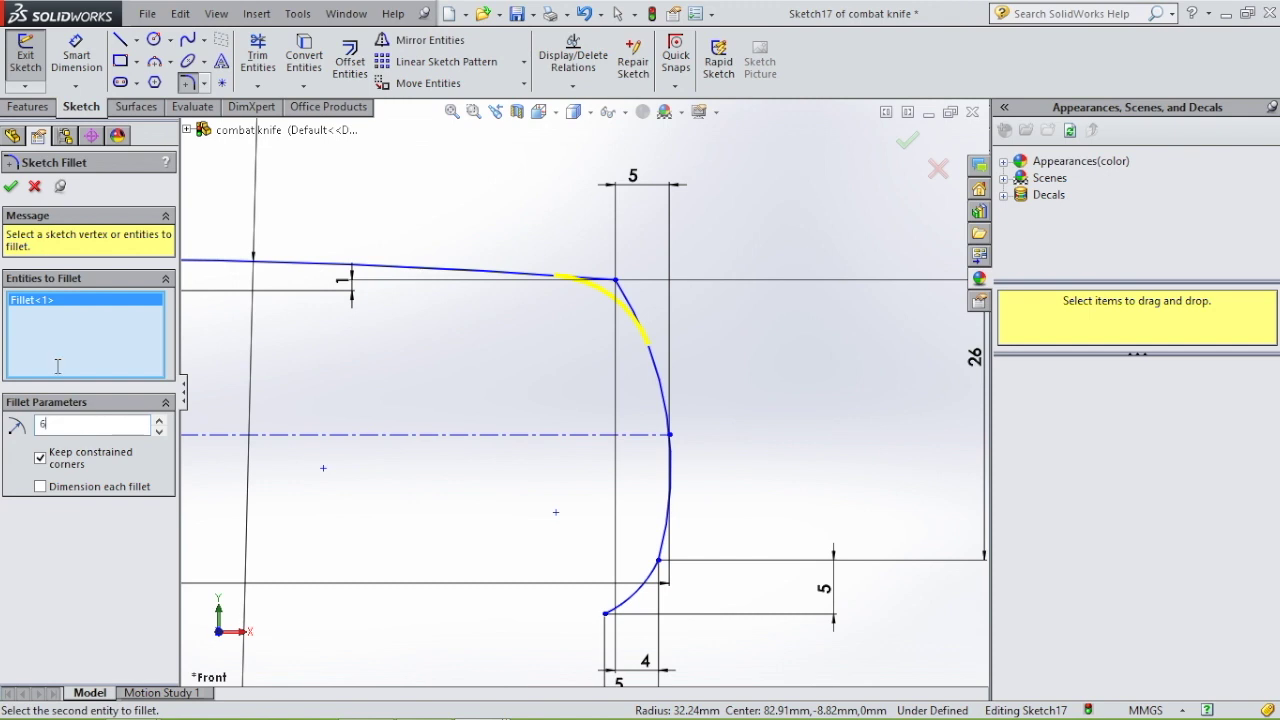
left_click(11, 187)
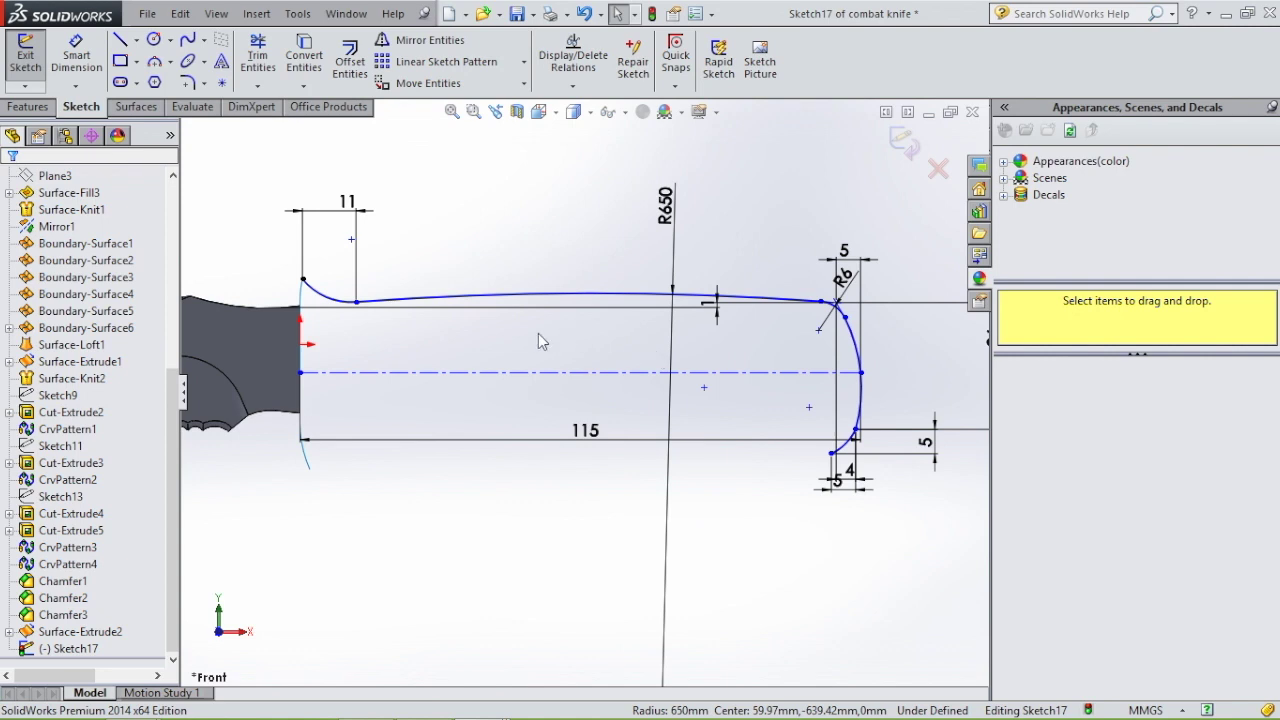
Step: Sketch a centerline about 13 mm long from the upper guard-side arc's endpoint to that arc's center point, and exit the sketch
mouse_move(372, 280)
middle_mouse_down()
mouse_move(417, 277)
mouse_move(446, 331)
mouse_move(380, 255)
middle_mouse_up()
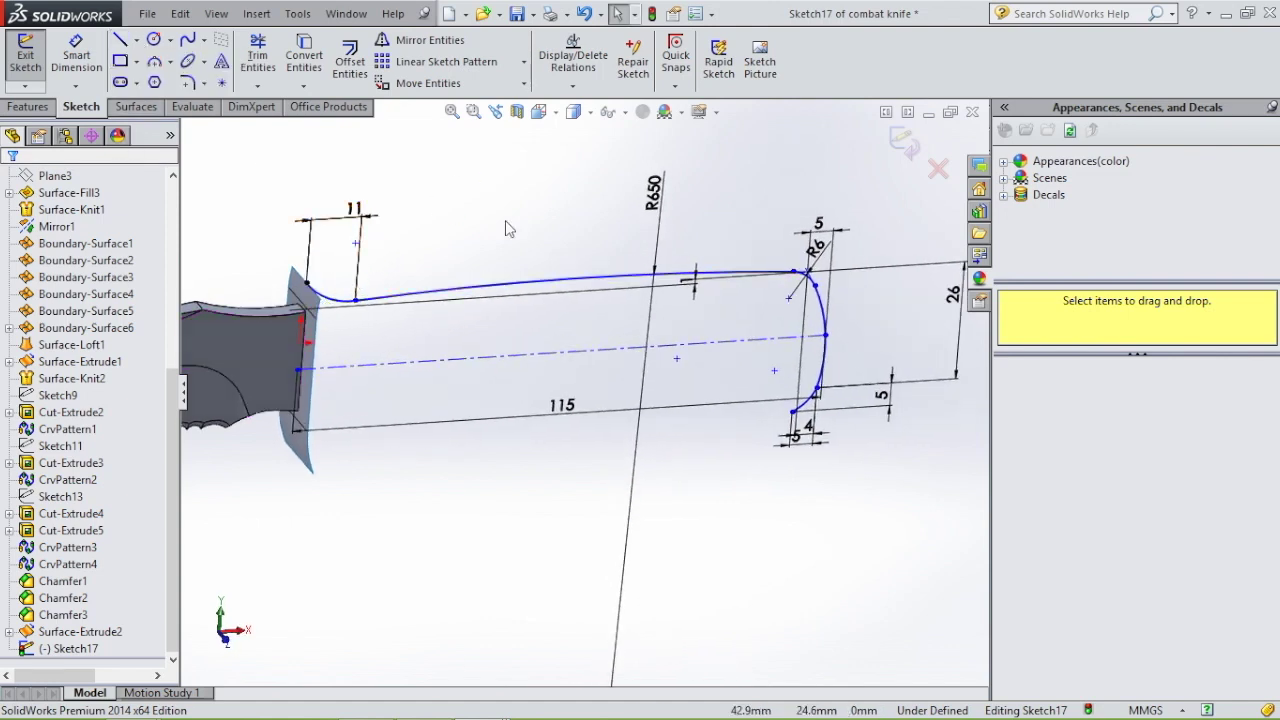
left_click(137, 40)
left_click(166, 79)
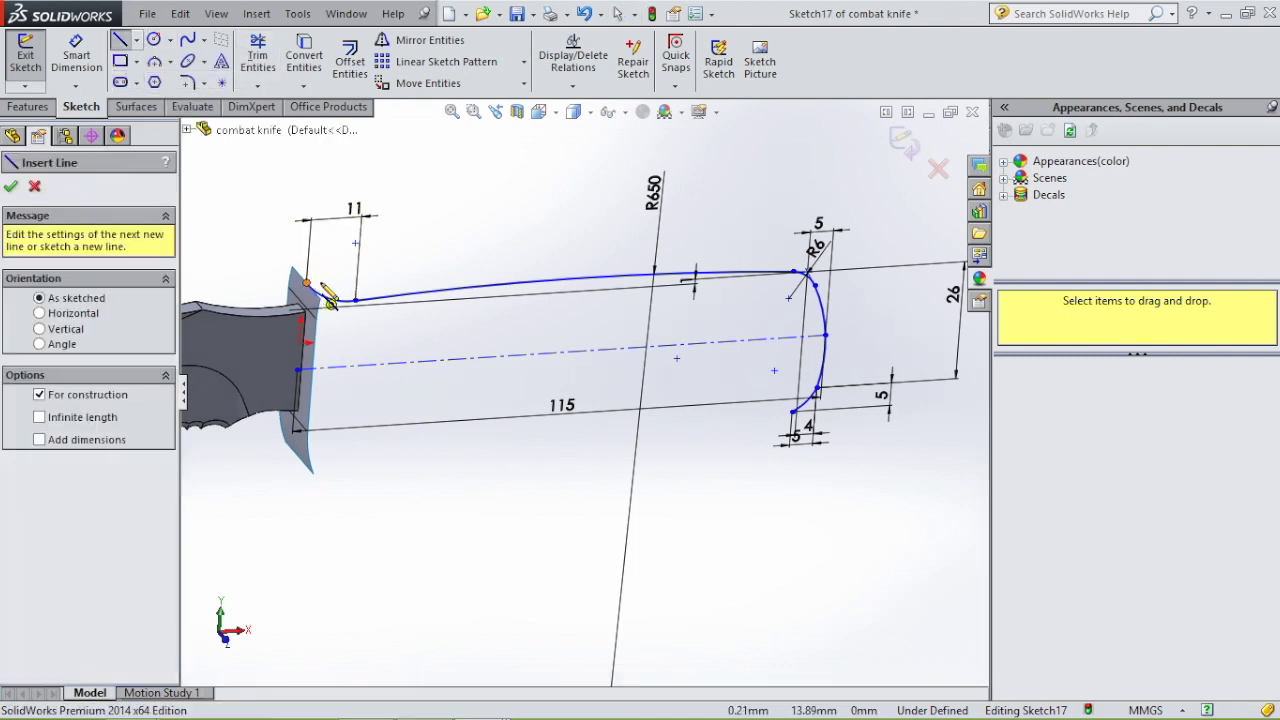
left_click(330, 299)
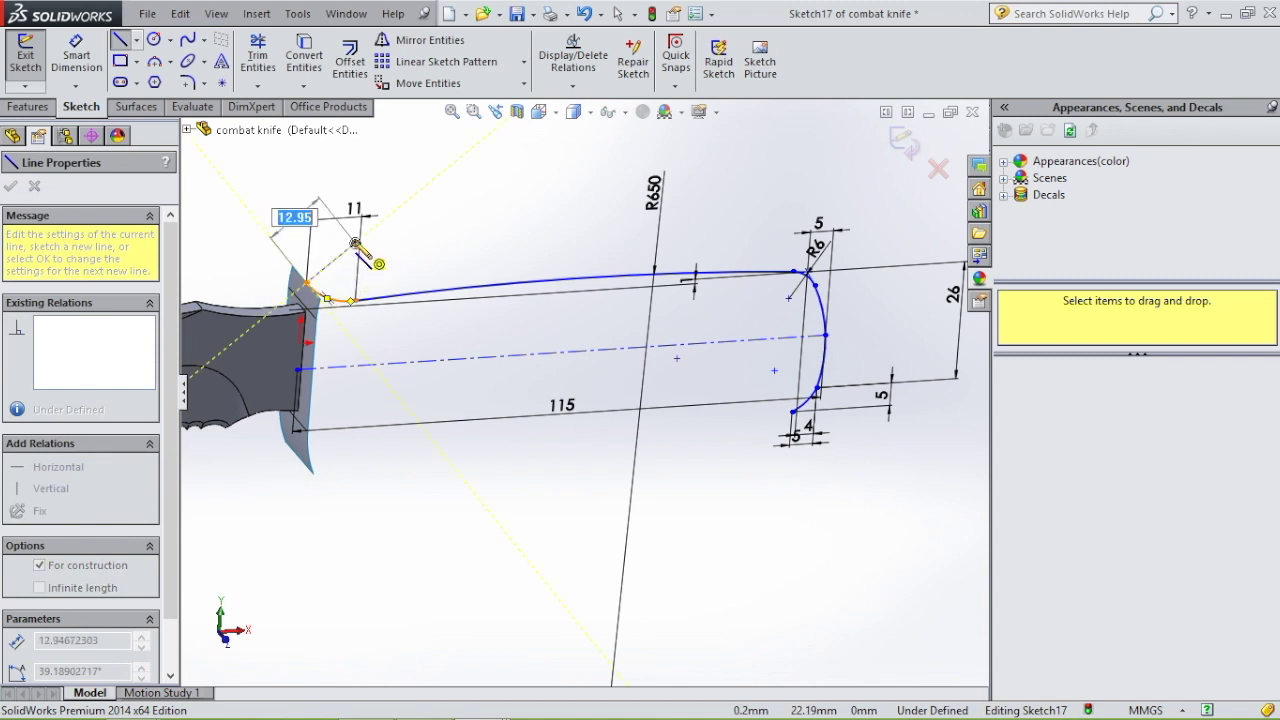
left_click(355, 243)
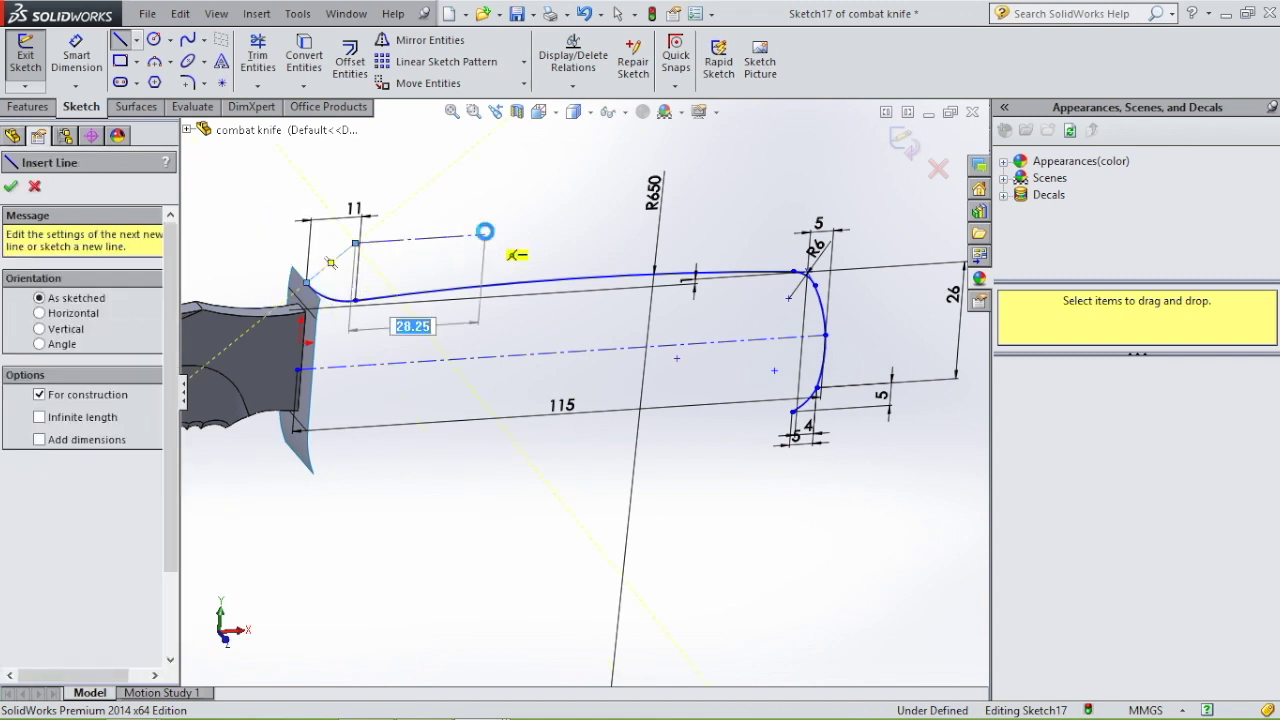
key("Escape")
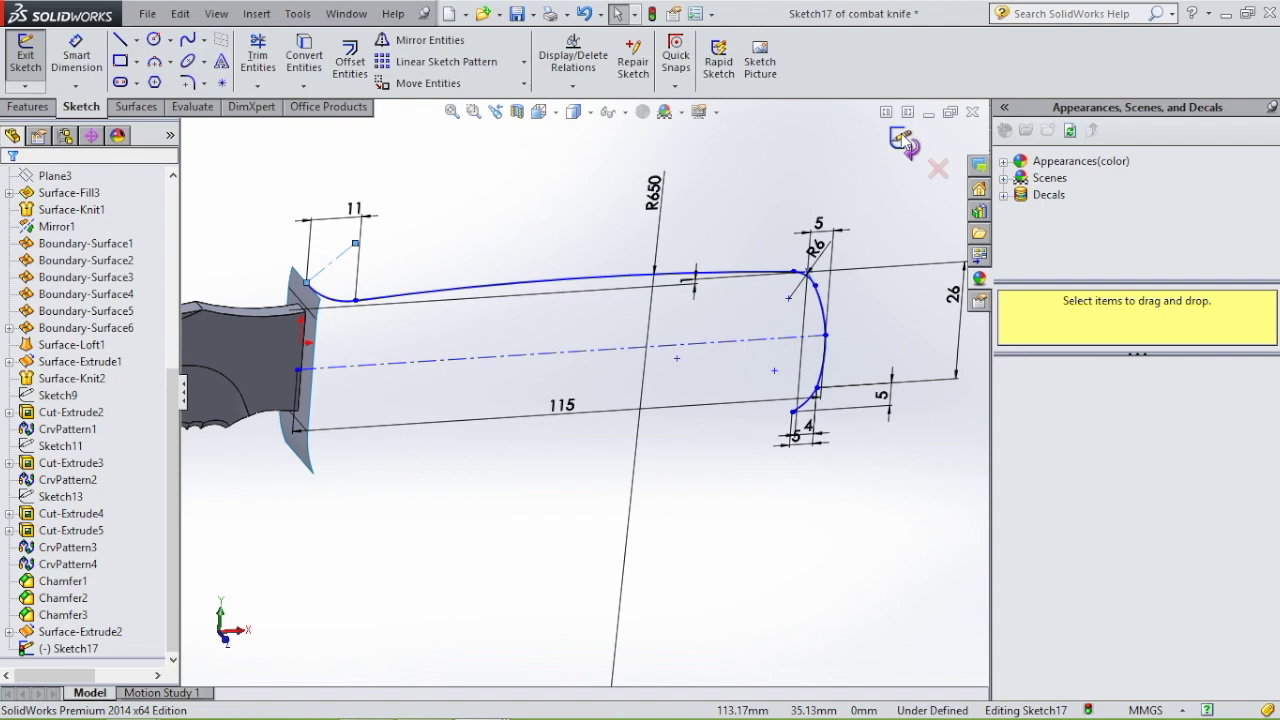
left_click(901, 140)
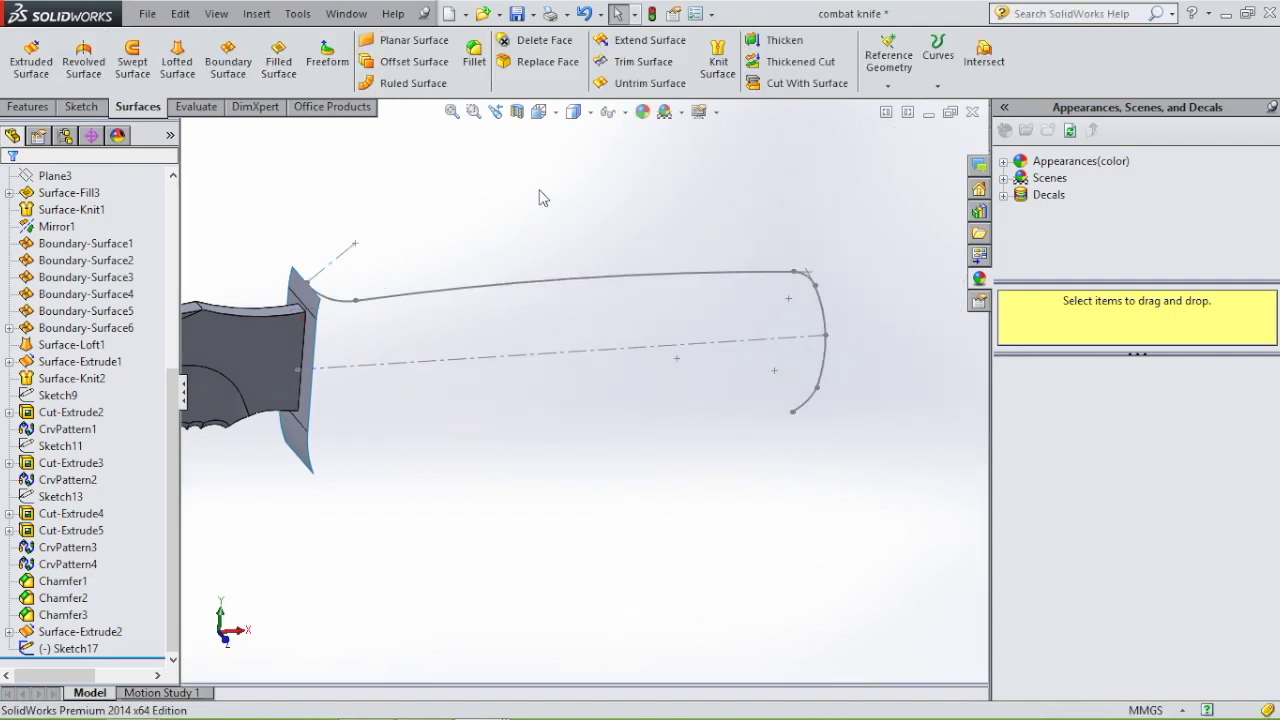
Step: Create a reference plane through the short centerline's free endpoint and the two upper corner vertices of the guard surface
scroll(550, 185, "up", 4)
middle_click_drag(557, 177, 632, 290)
left_click(888, 62)
left_click(897, 104)
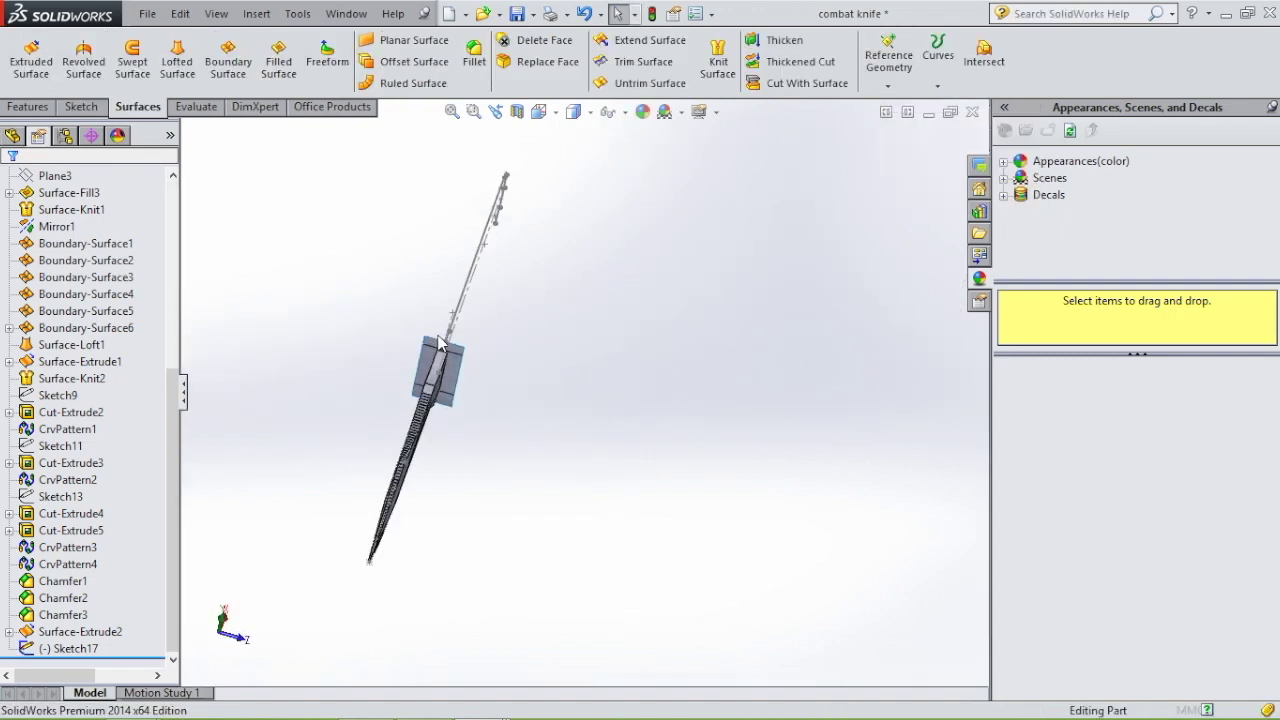
scroll(434, 335, "down", 6)
middle_click_drag(565, 318, 540, 298)
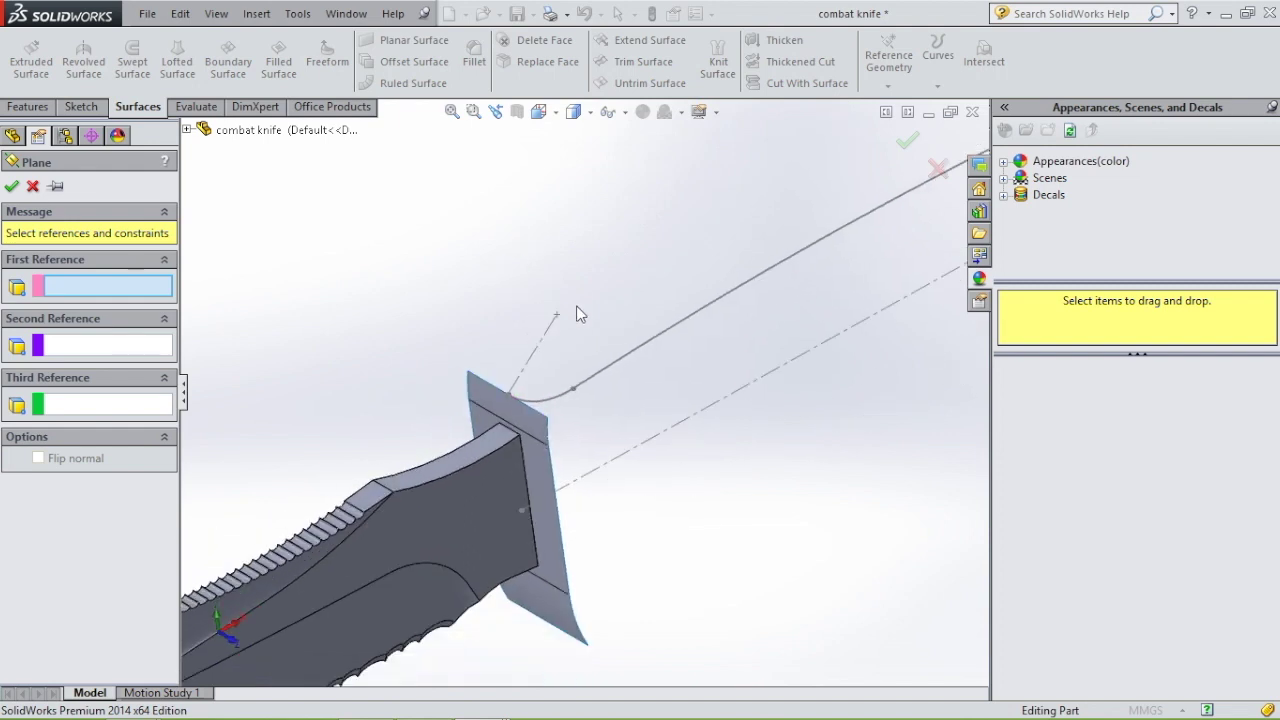
left_click(557, 316)
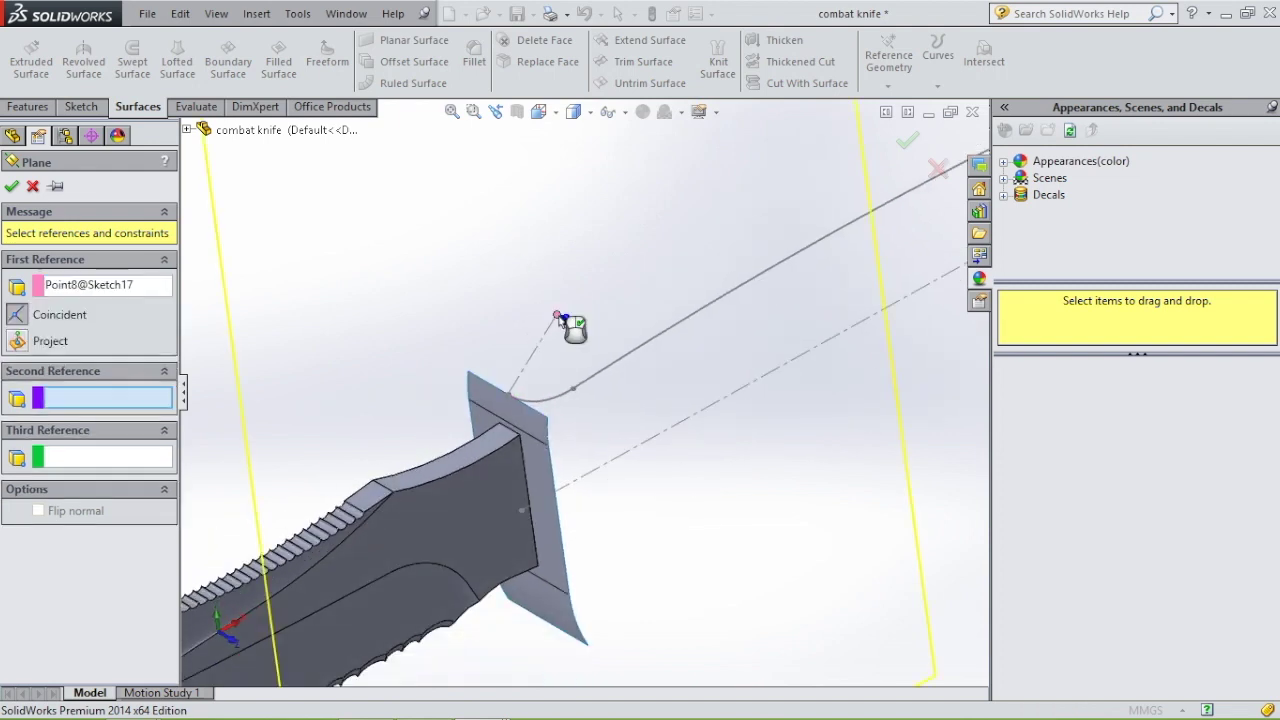
left_click(548, 418)
left_click(467, 371)
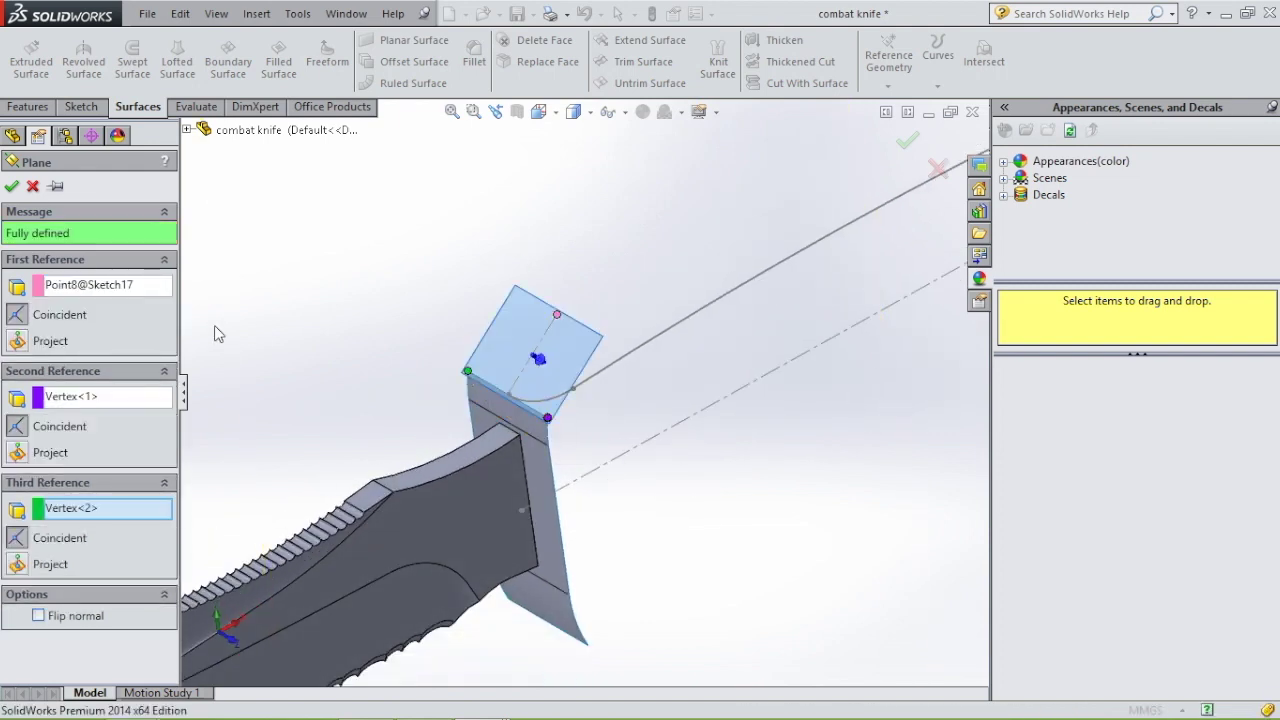
middle_click_drag(520, 346, 462, 318)
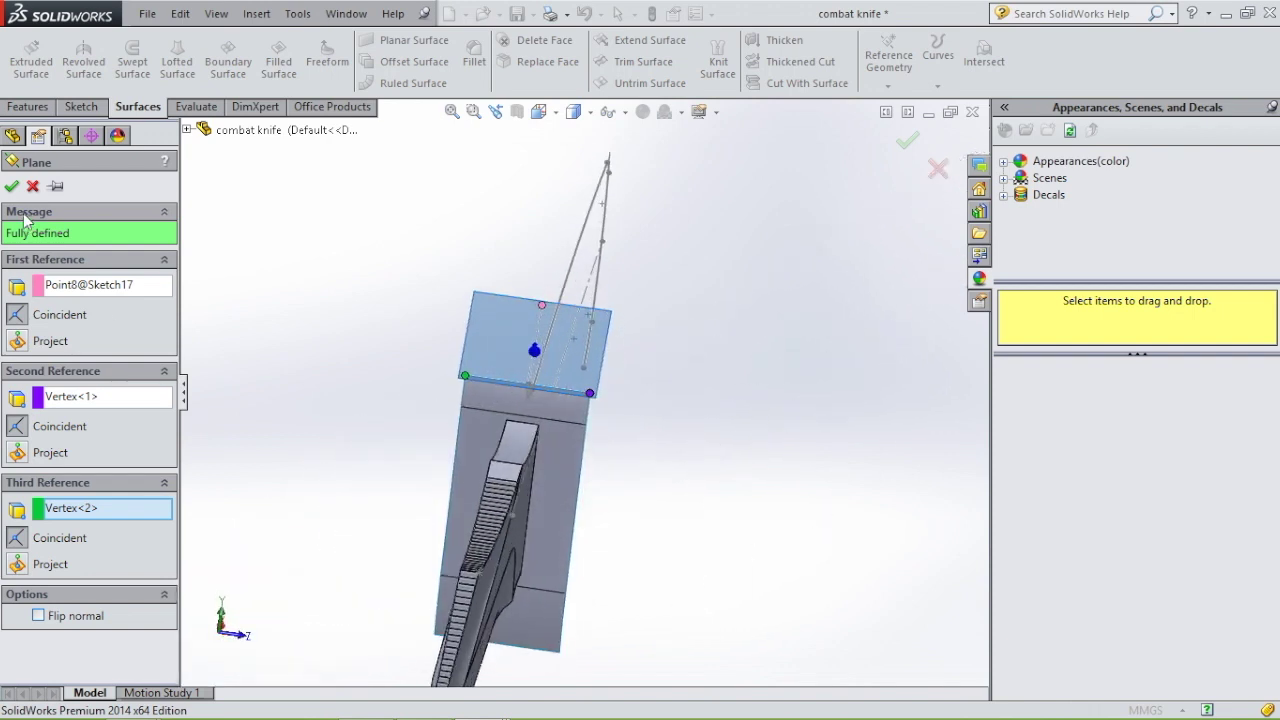
left_click(11, 187)
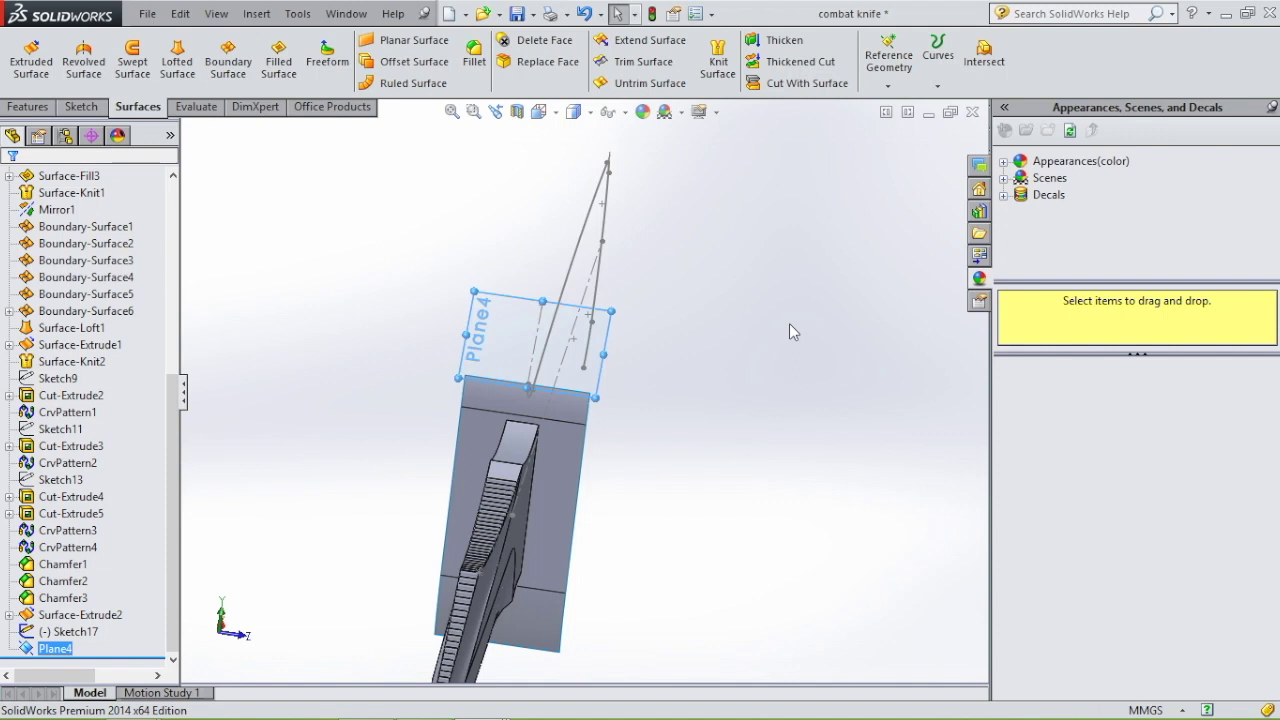
Step: Start a sketch on the new reference plane and orient the view normal to it
key("space")
left_click(606, 308)
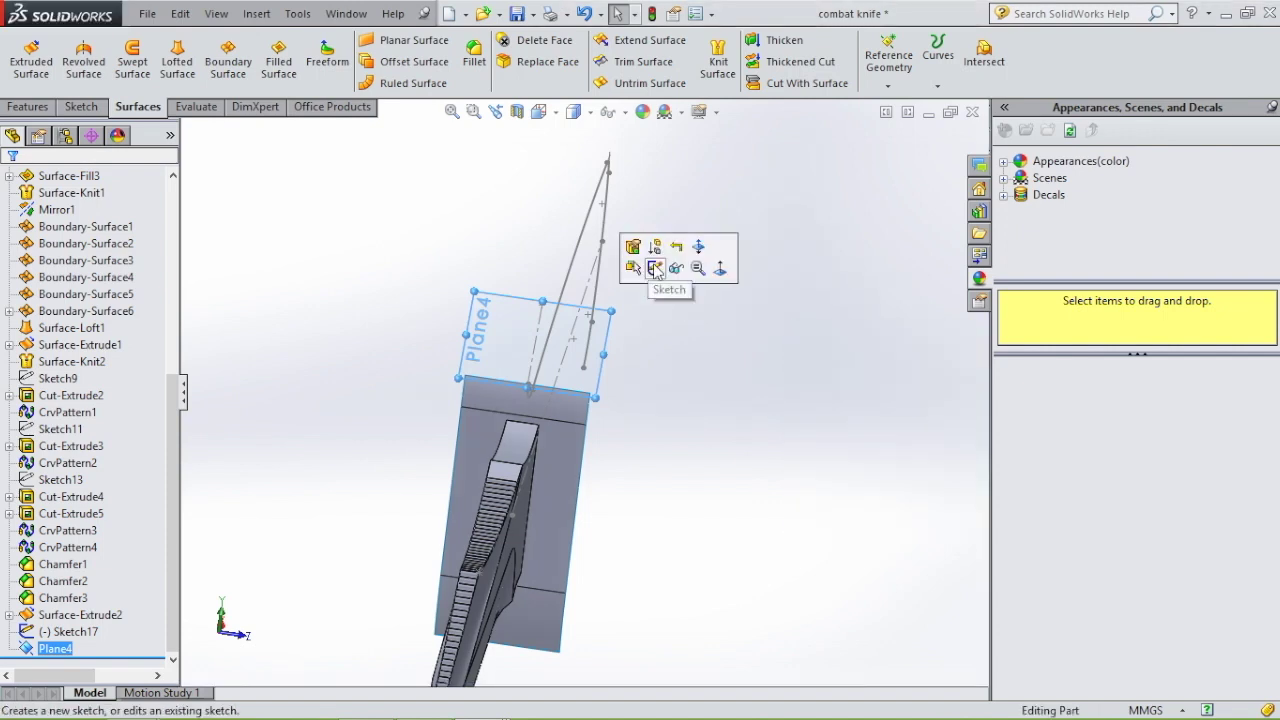
left_click(651, 268)
key("space")
left_click(1036, 530)
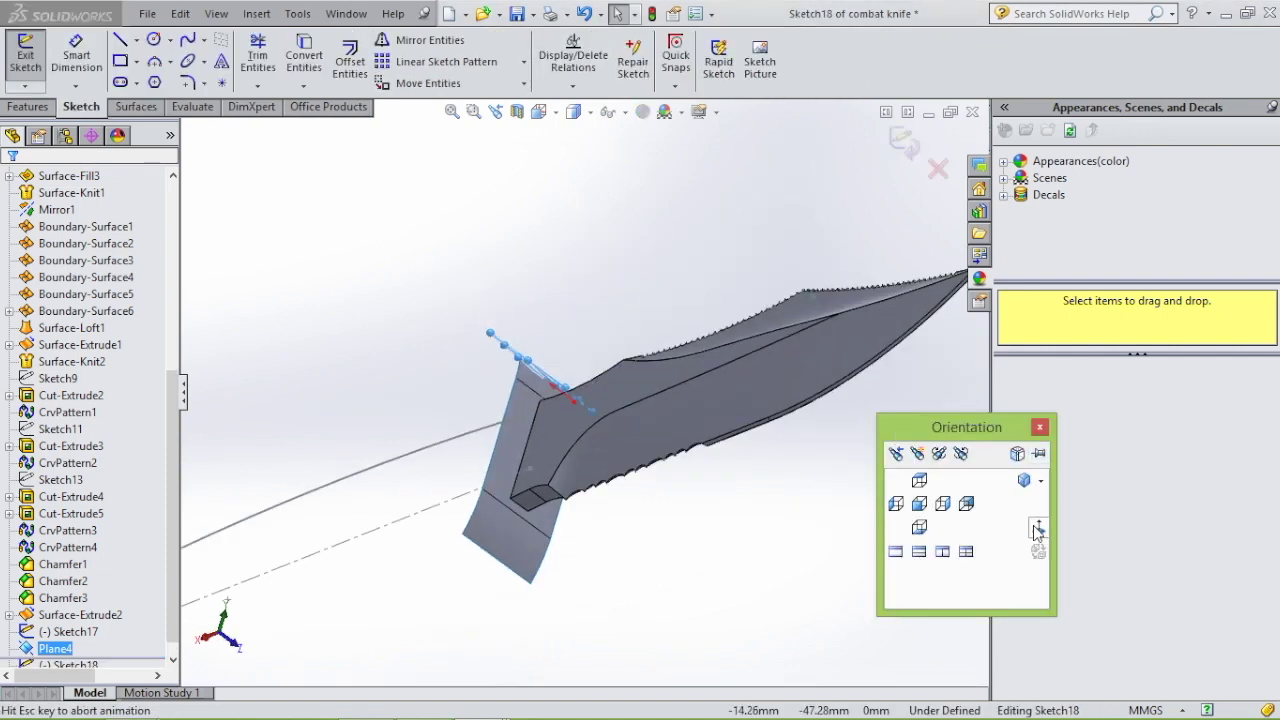
key("space")
left_click(937, 590)
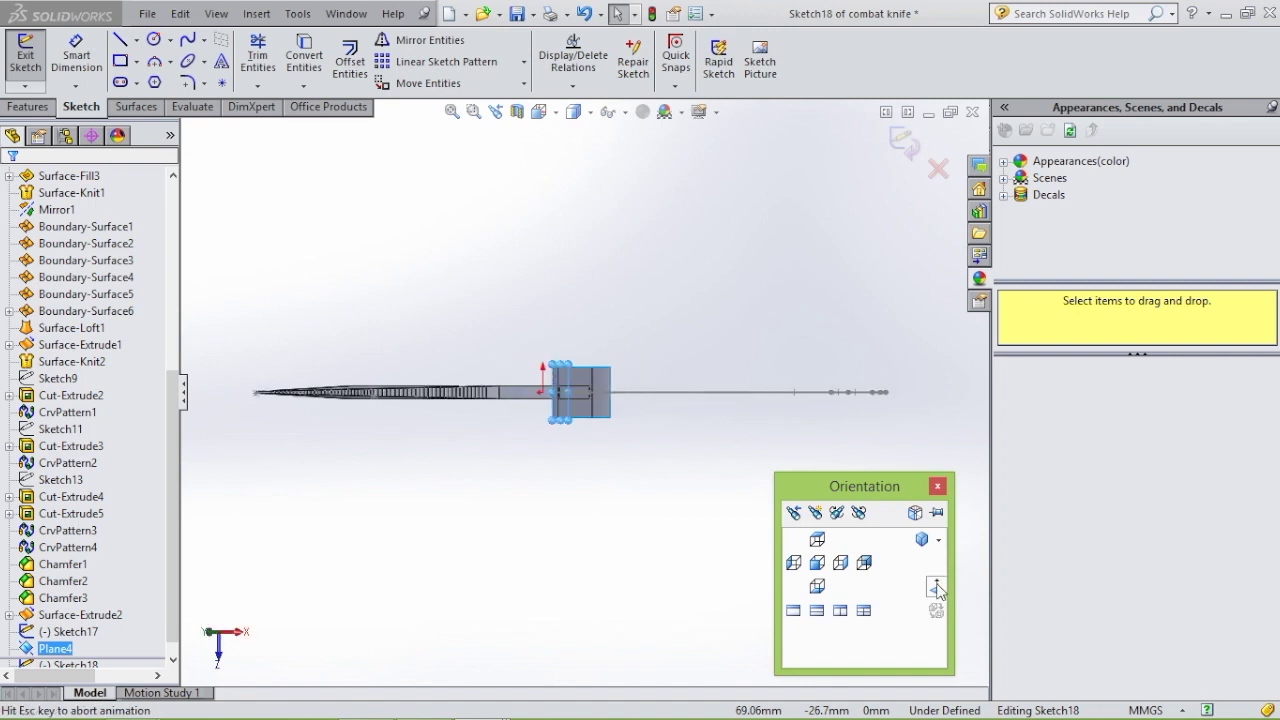
scroll(621, 439, "down", 5)
scroll(621, 439, "down", 2)
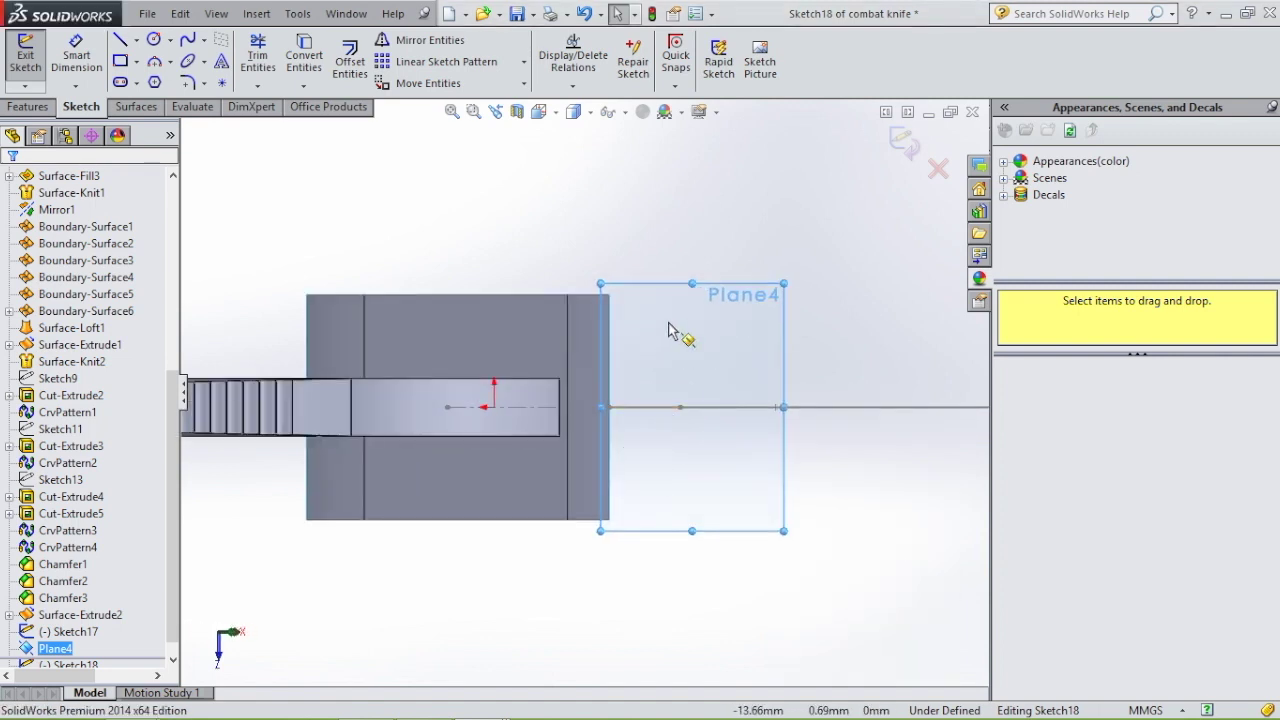
Step: Sketch a vertical centerline about 23 mm long across the guard surface, just inside its edge facing the new plane
left_click(136, 39)
left_click(165, 78)
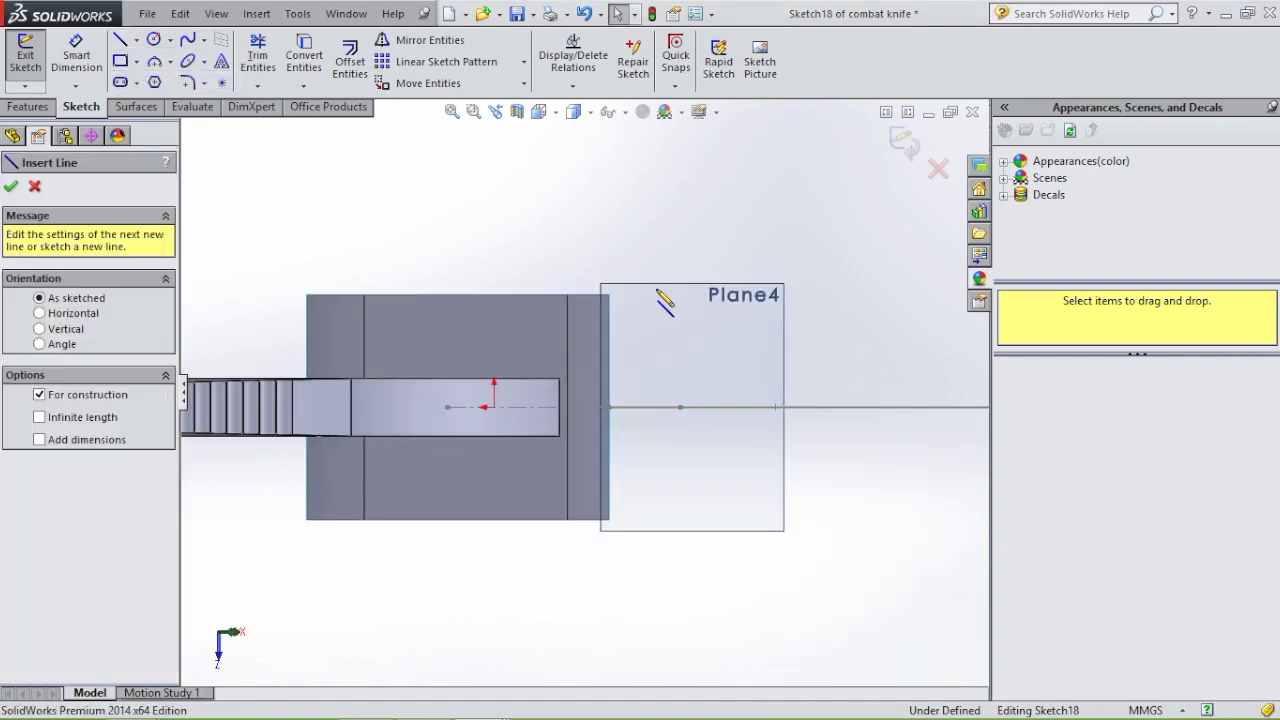
left_click(593, 251)
left_click(593, 552)
key("Escape")
key("Escape")
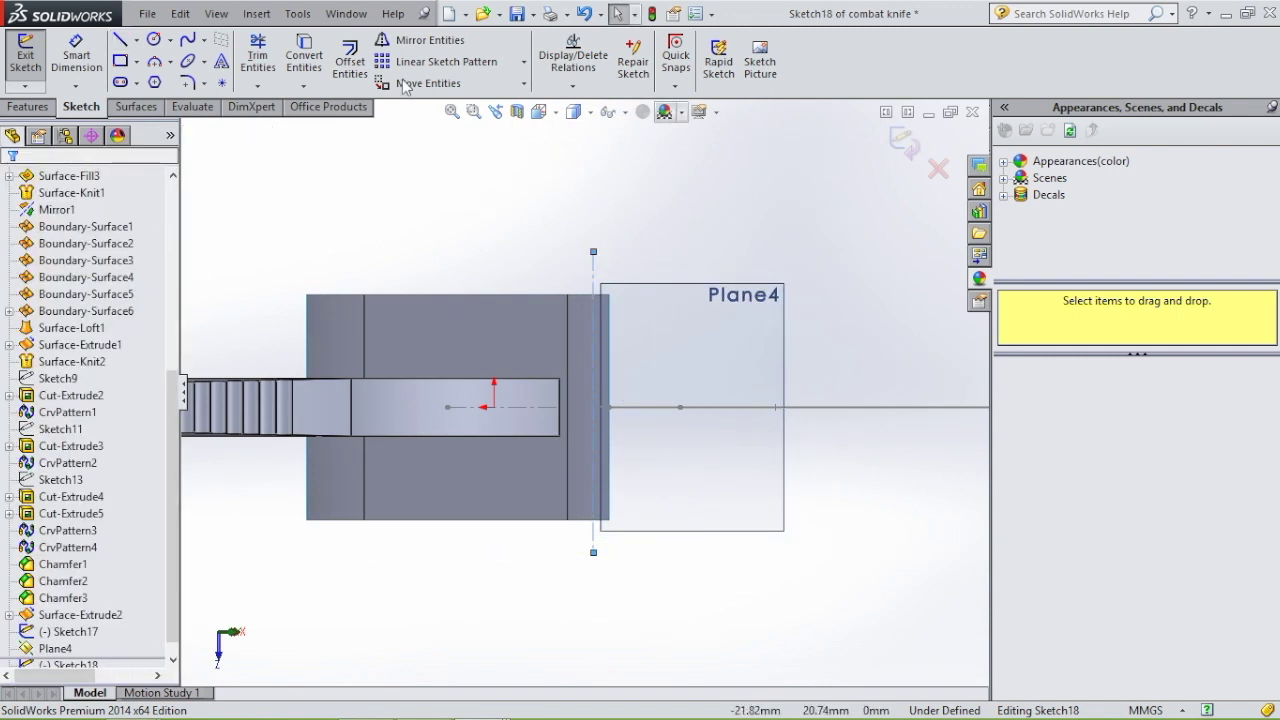
Step: Dimension the vertical centerline's length as 18 mm
left_click(75, 45)
left_click(594, 373)
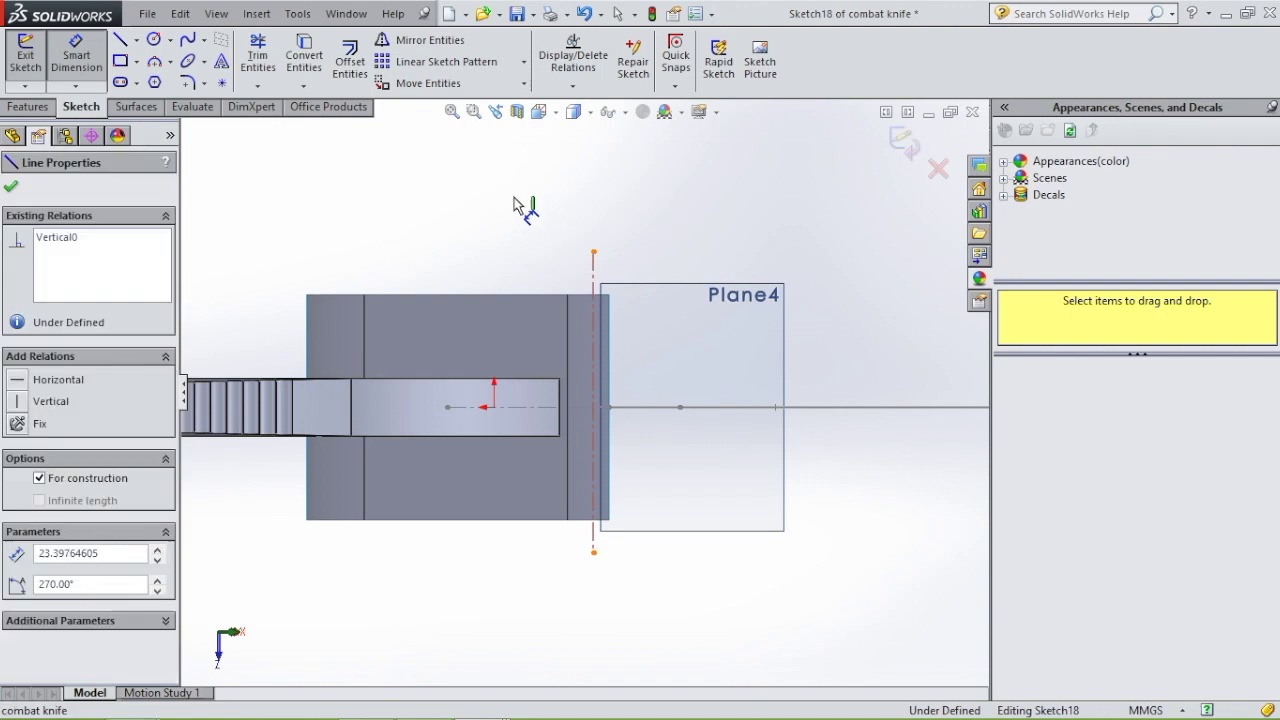
left_click(520, 214)
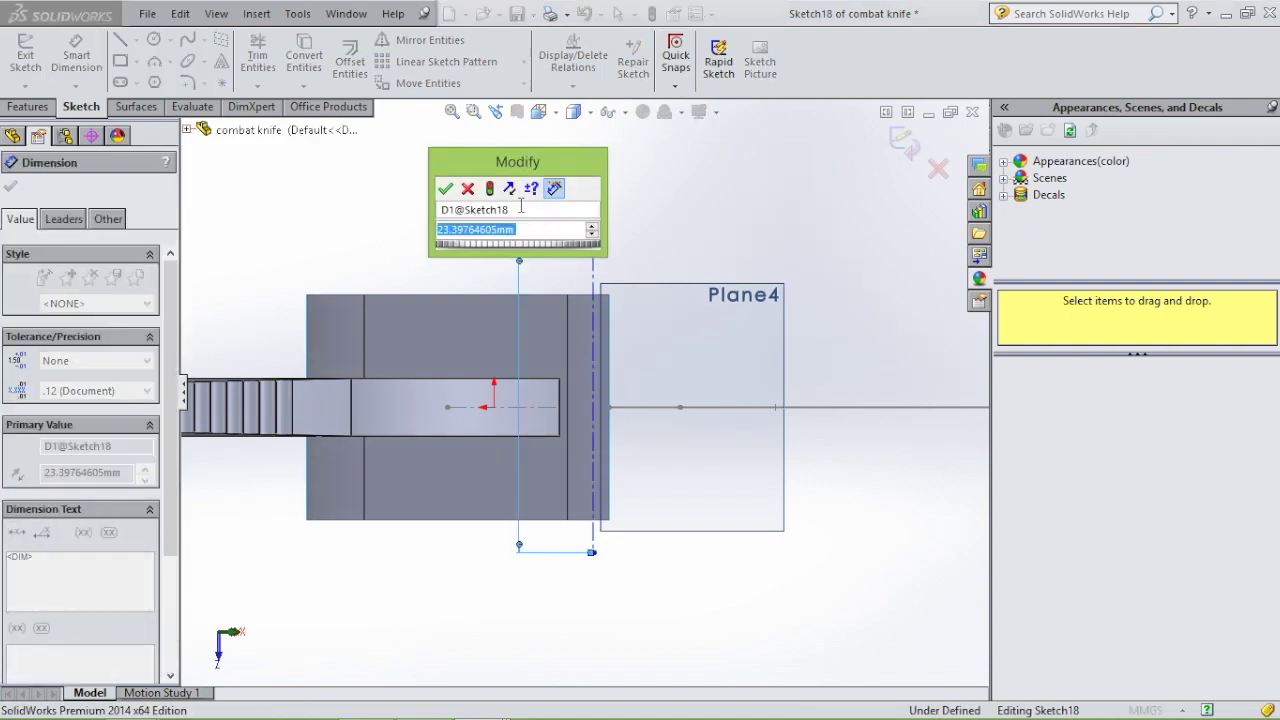
type("18")
key("Return")
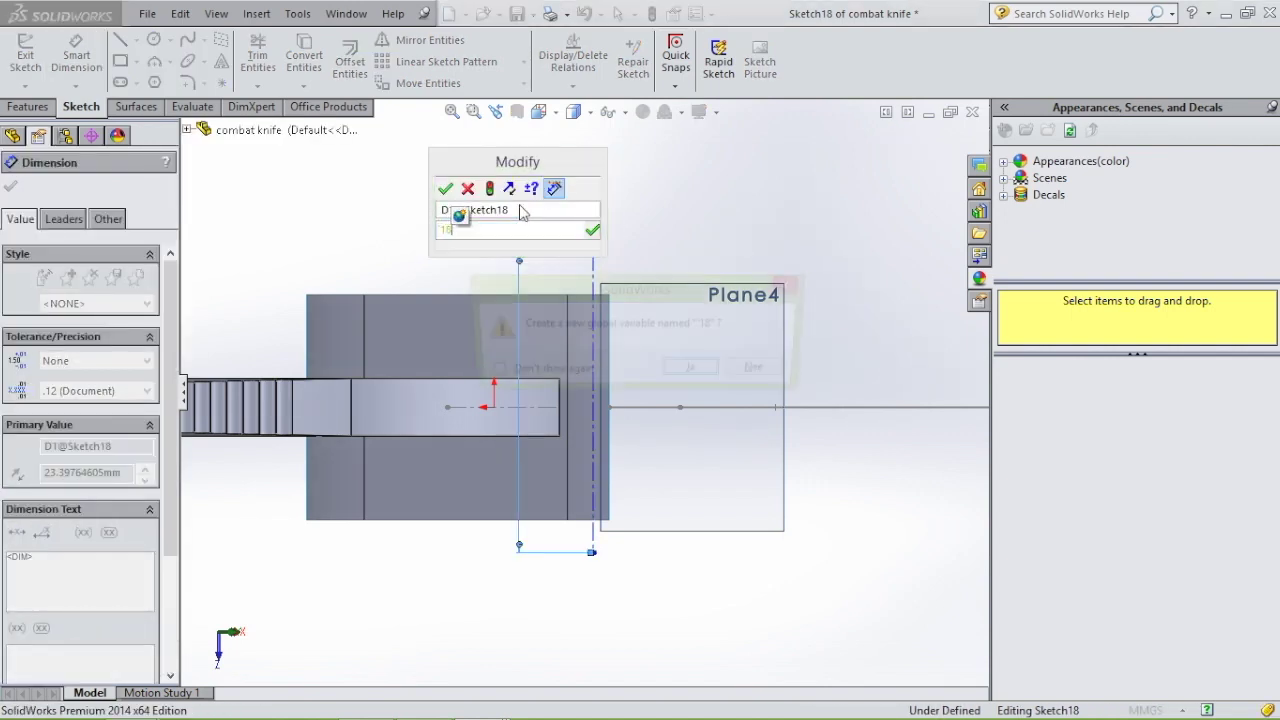
left_click(792, 284)
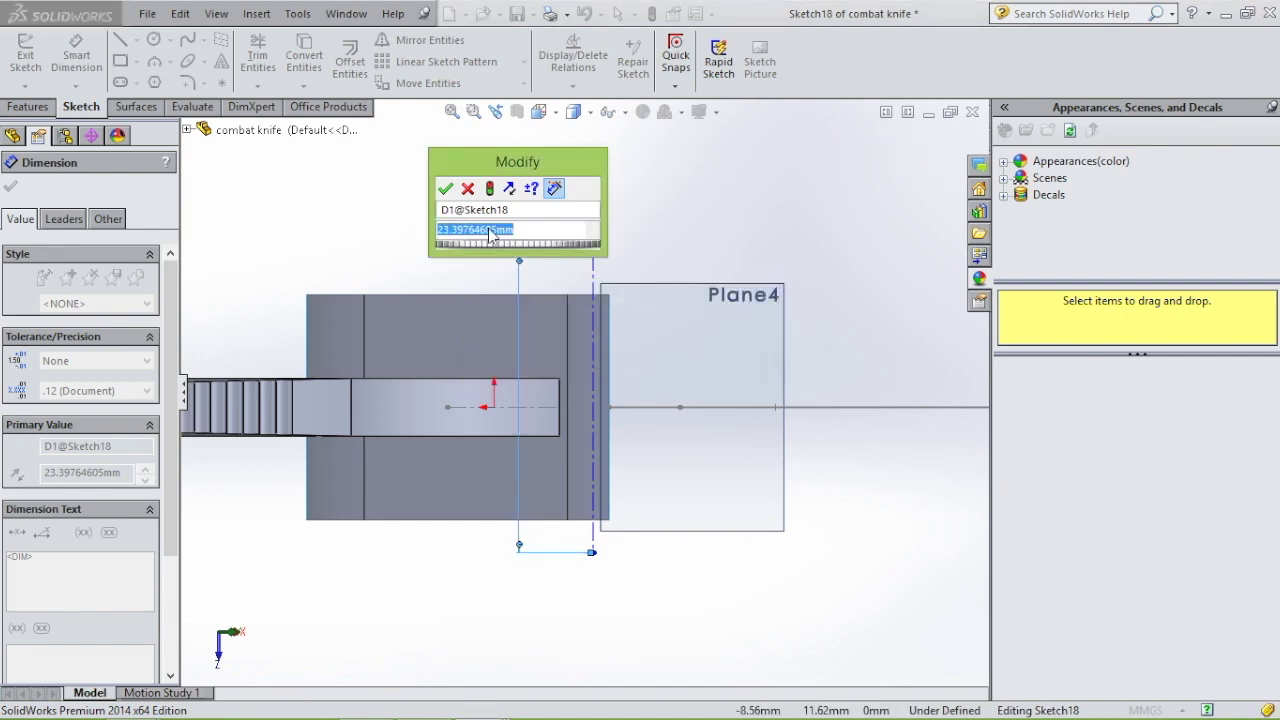
type("18")
key("Return")
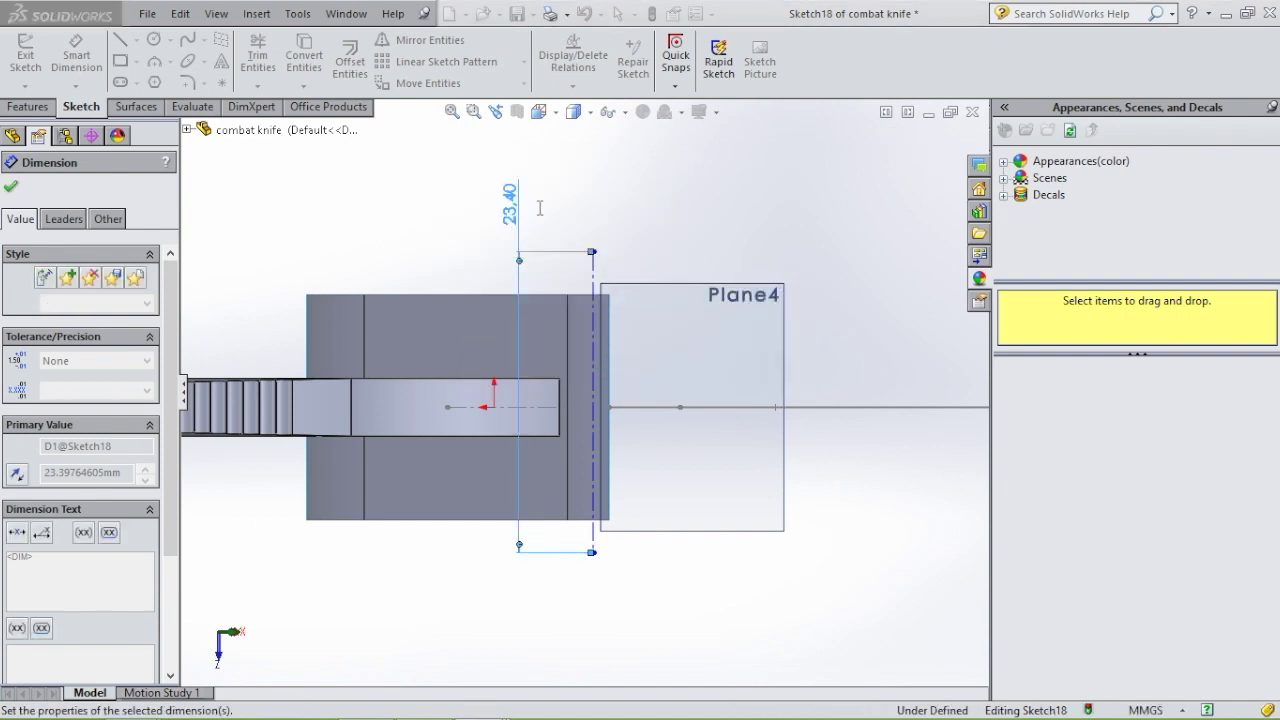
key("Escape")
Step: Sketch a shallow three-point arc between the vertical centerline's two endpoints, bulging toward the handle
left_click(154, 62)
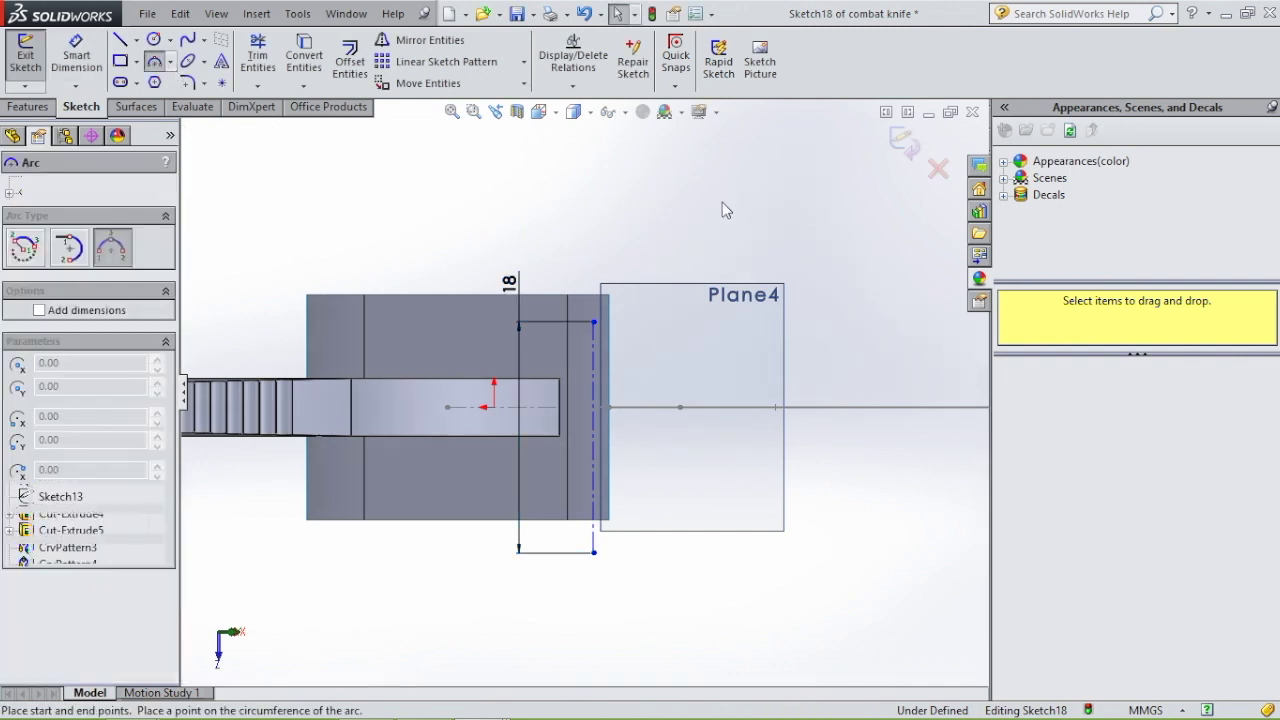
left_click(594, 322)
left_click(594, 552)
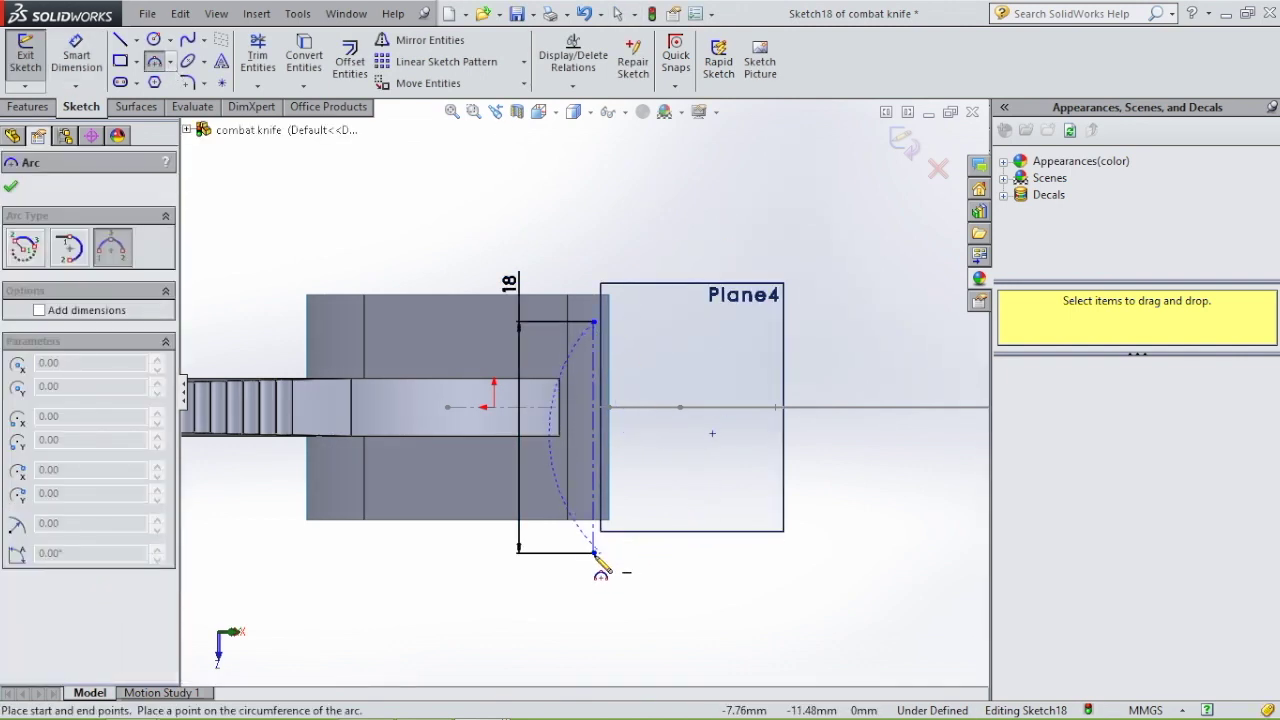
left_click(614, 440)
key("Escape")
Step: Sketch a horizontal centerline about 1.7 mm long from the vertical centerline's midpoint to the arc's midpoint
left_click(76, 60)
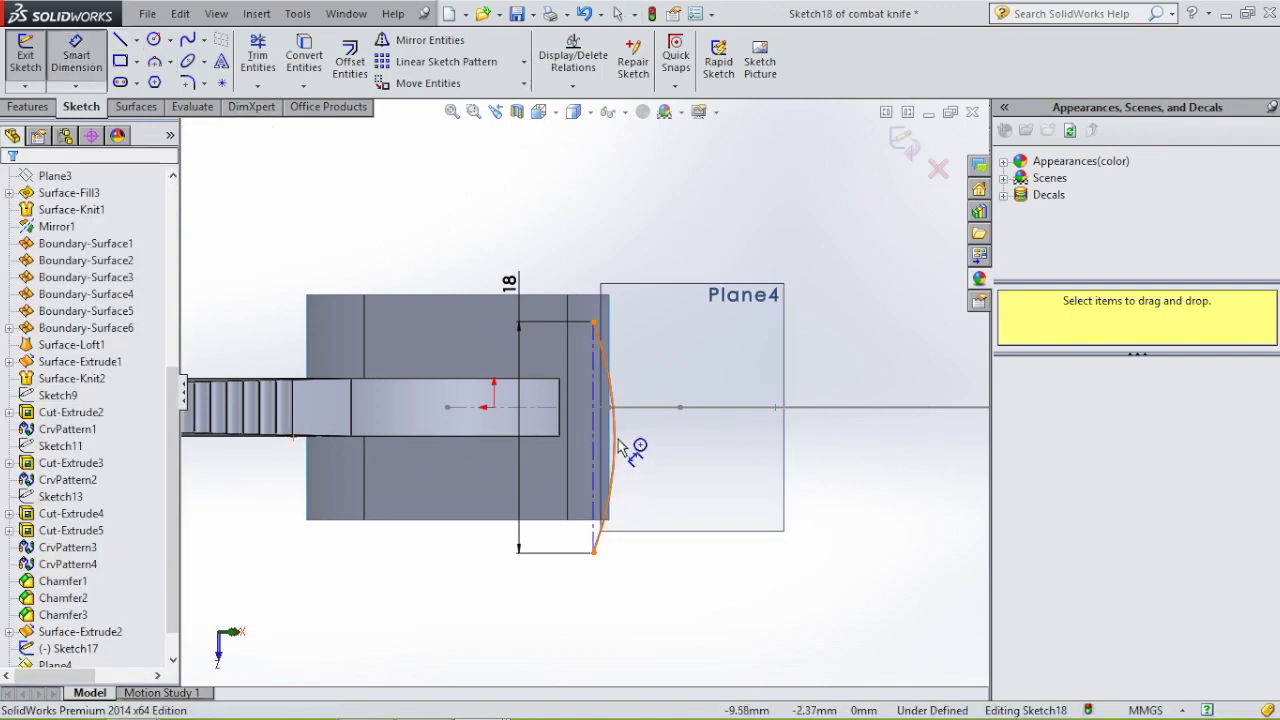
left_click(136, 39)
left_click(150, 74)
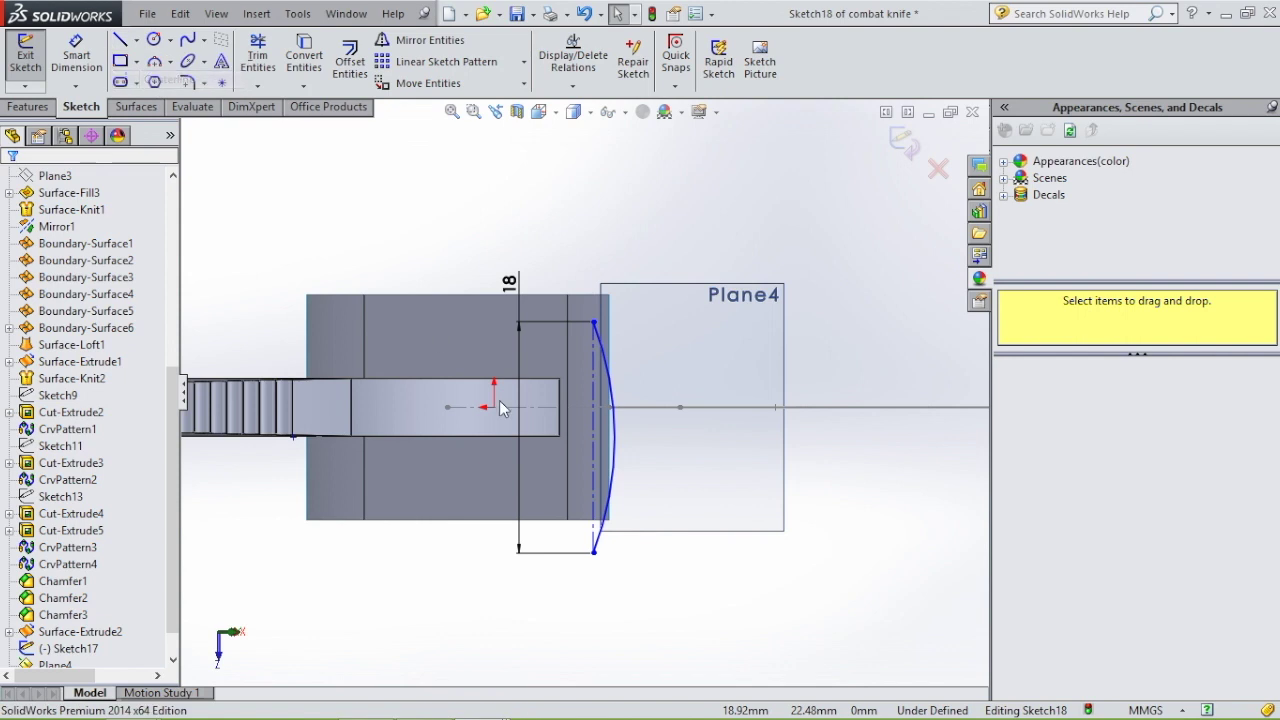
left_click(593, 437)
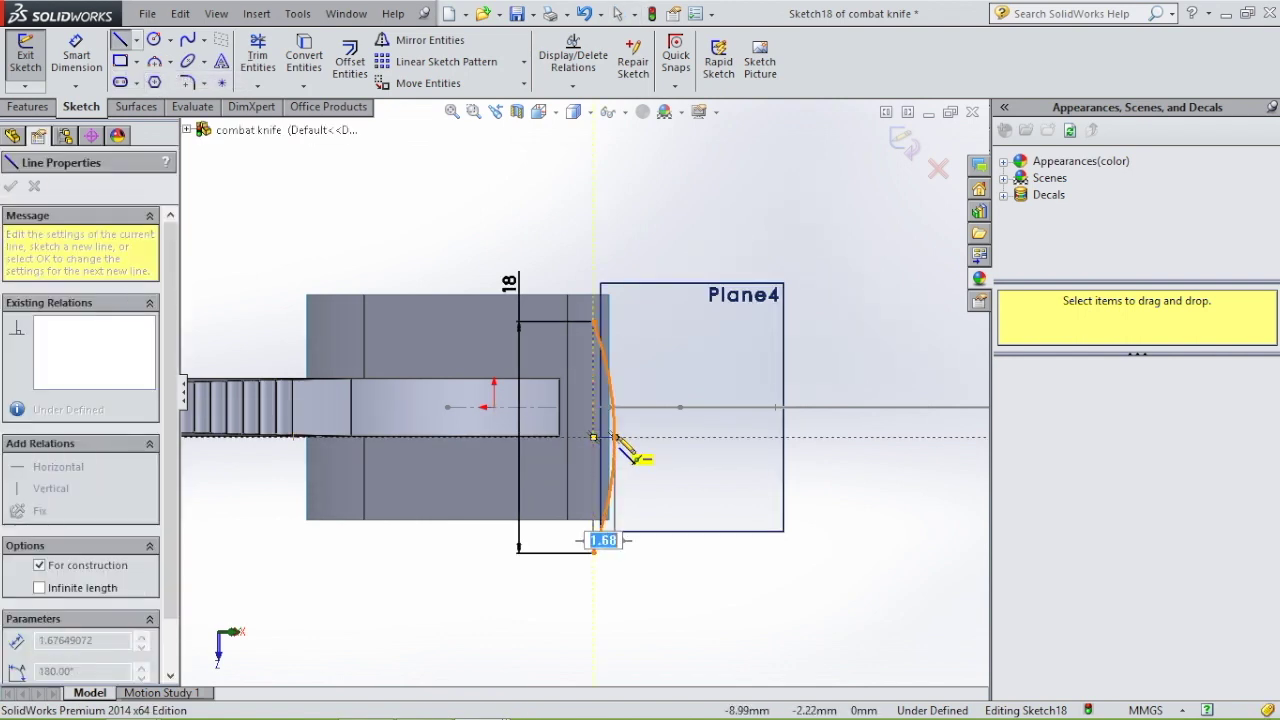
left_click(615, 437)
key("Escape")
key("Escape")
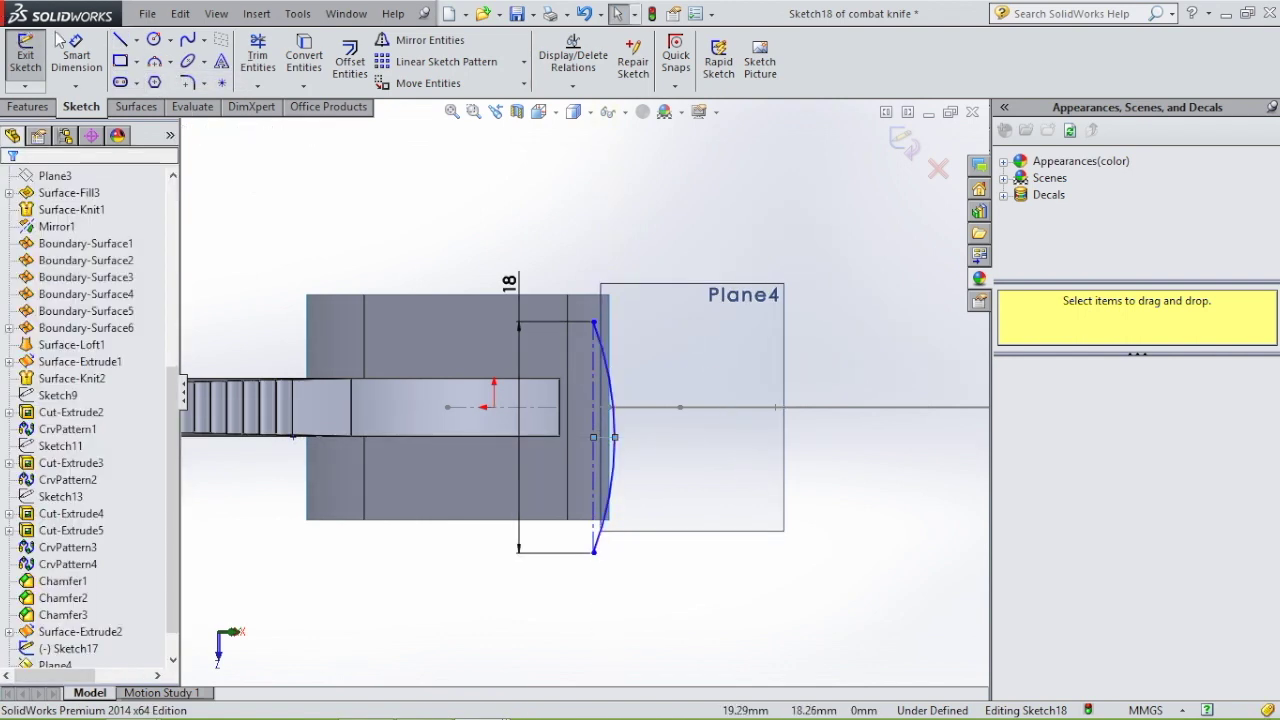
Step: Dimension the short horizontal centerline between its two endpoints as 2 mm
left_click(614, 437)
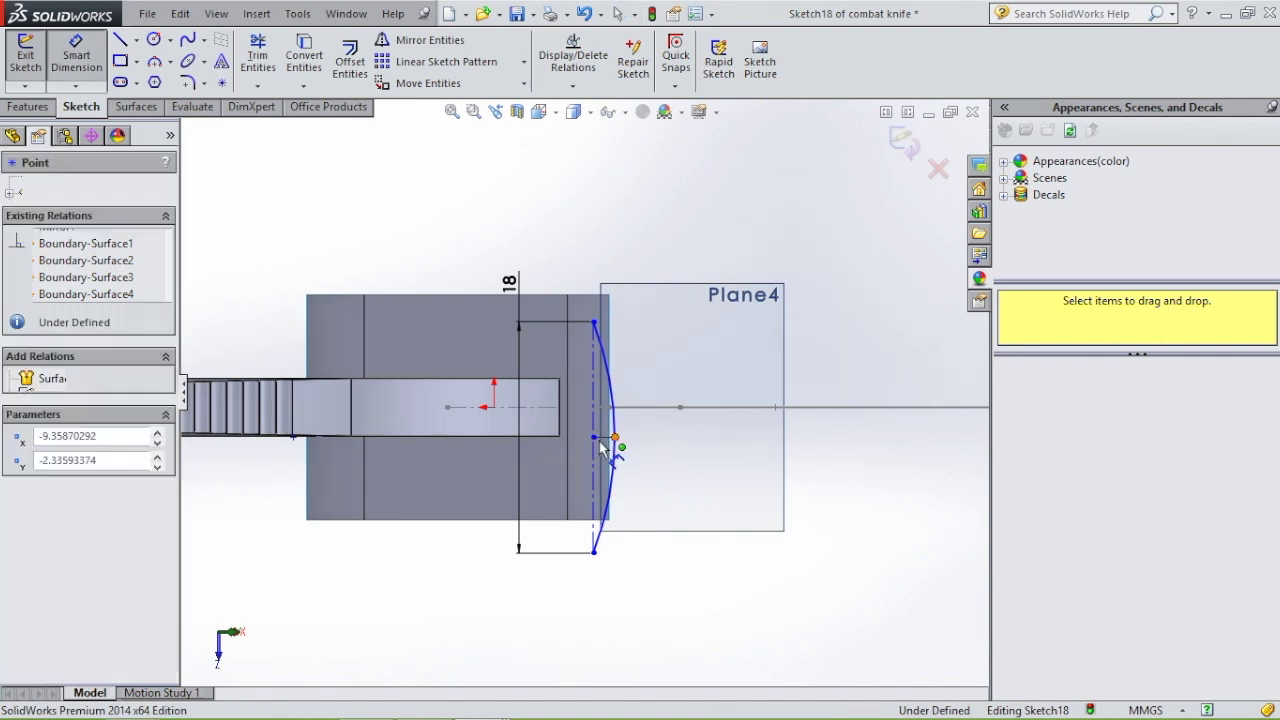
left_click(593, 437)
left_click(627, 617)
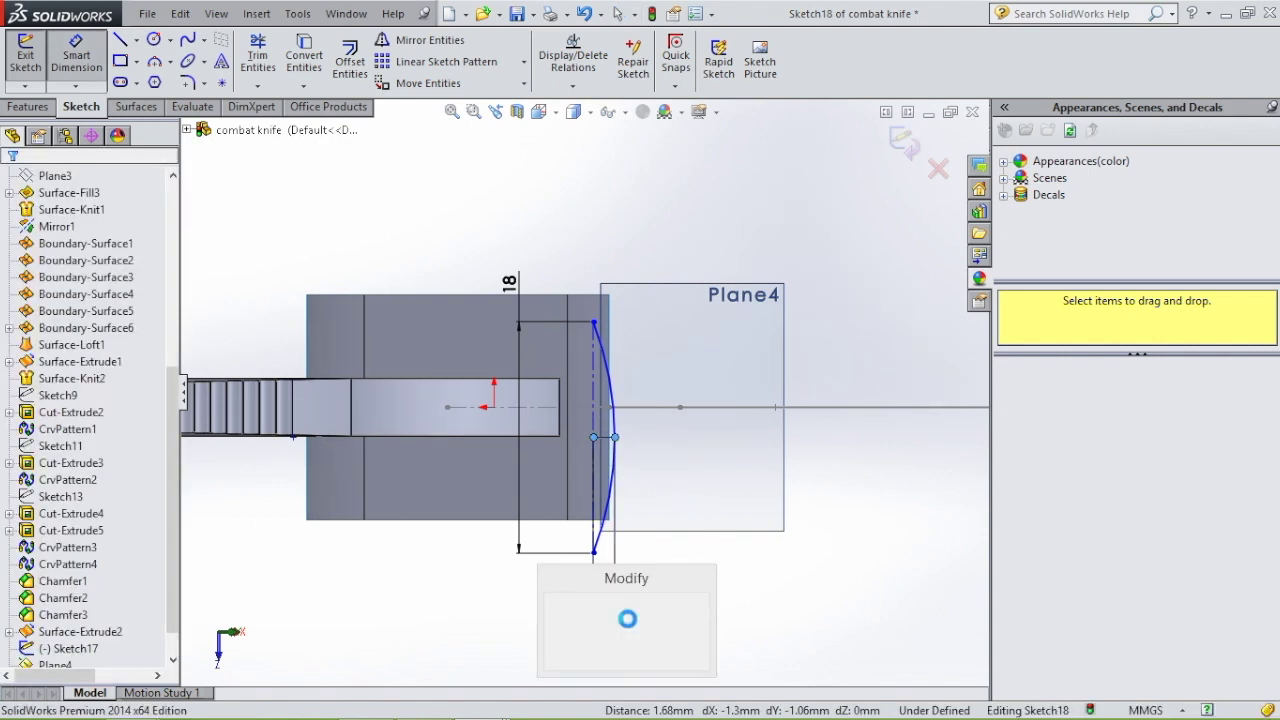
type("2")
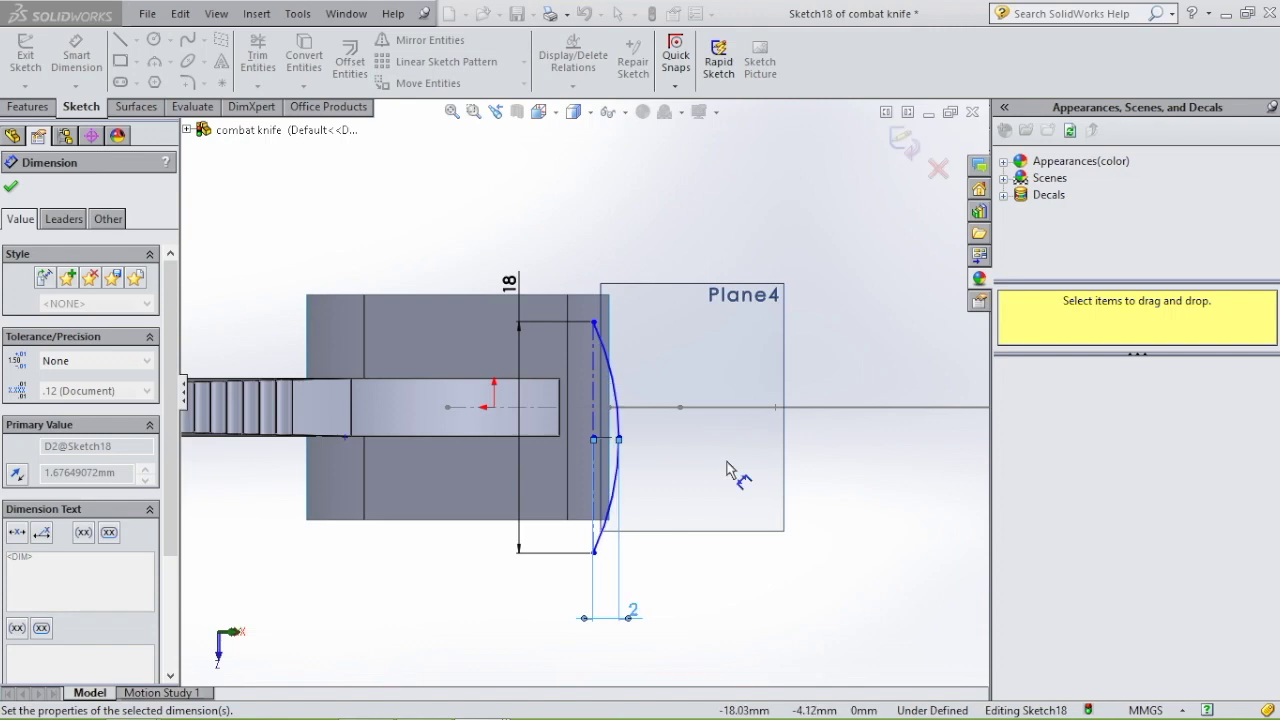
key("Escape")
Step: Add a Pierce relation between the cross-section arc's midpoint and the handle profile's curve nearest the guard, and exit the sketch
middle_click_drag(715, 457, 763, 364)
middle_click_drag(740, 274, 584, 321)
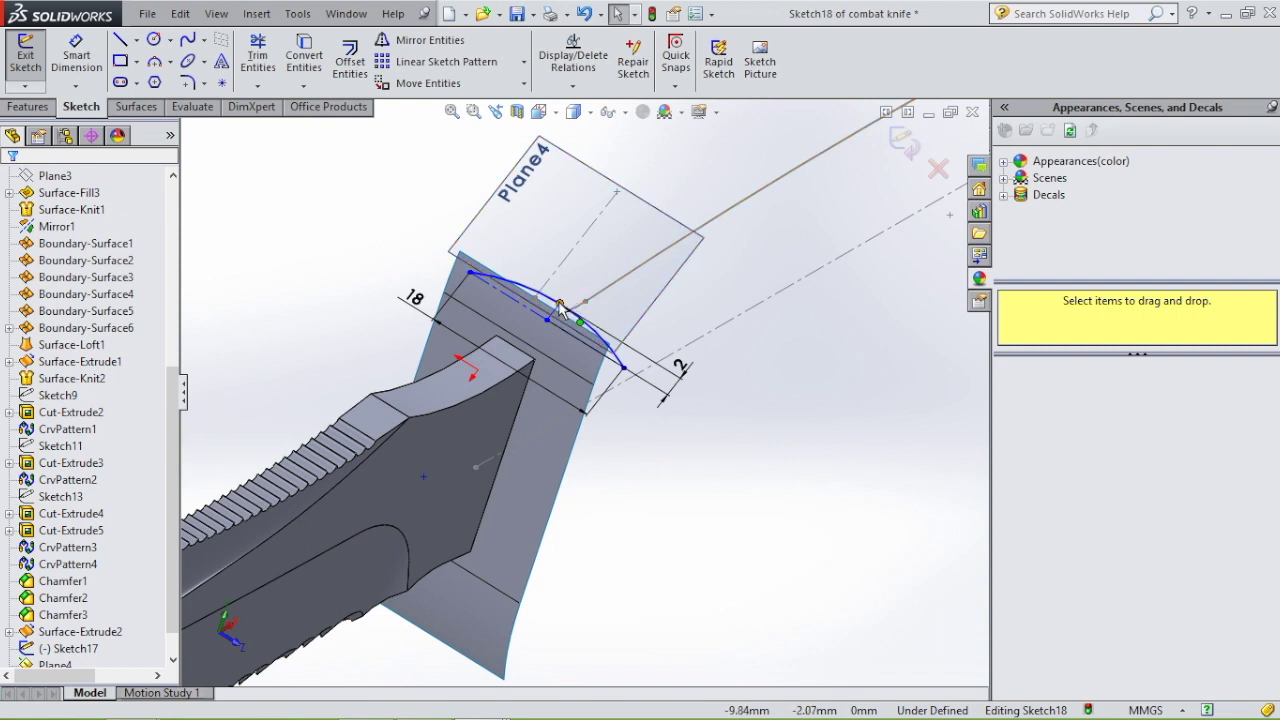
left_click(560, 305)
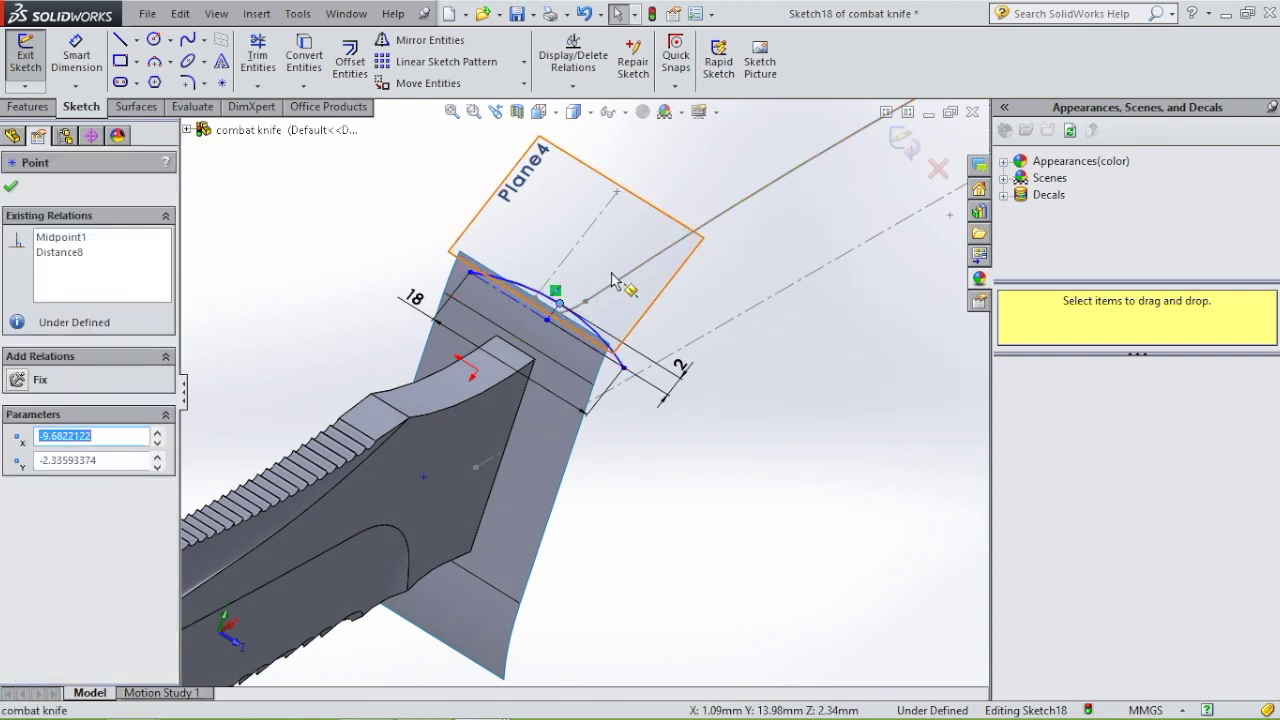
scroll(570, 268, "down", 2)
mouse_move(572, 269)
middle_mouse_down()
mouse_move(600, 306)
mouse_move(557, 289)
middle_mouse_up()
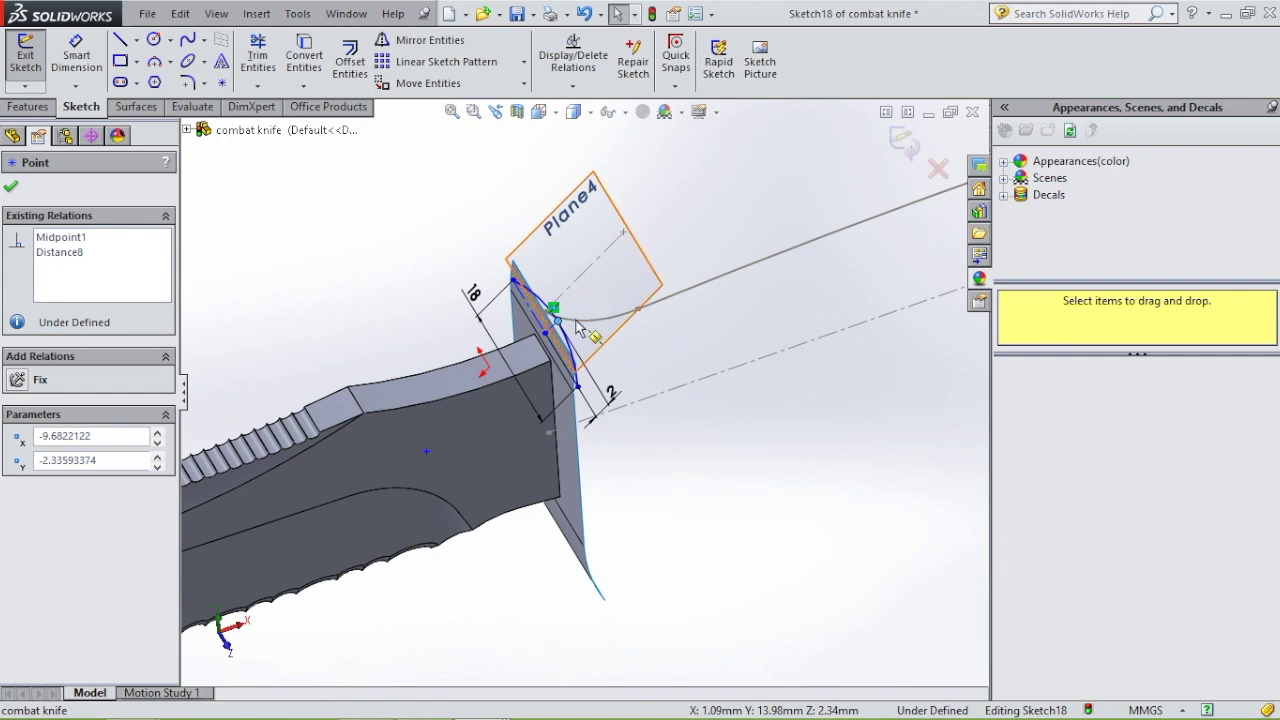
left_click(578, 322, "ctrl")
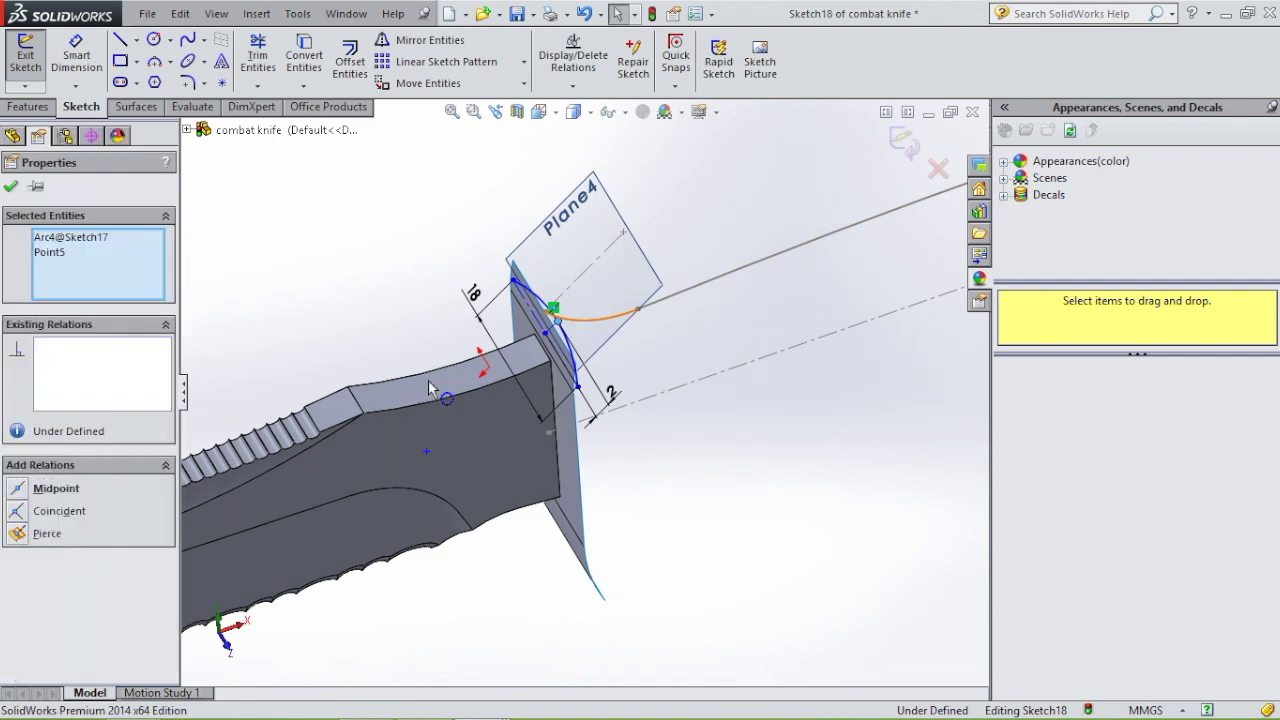
left_click(40, 533)
left_click(815, 411)
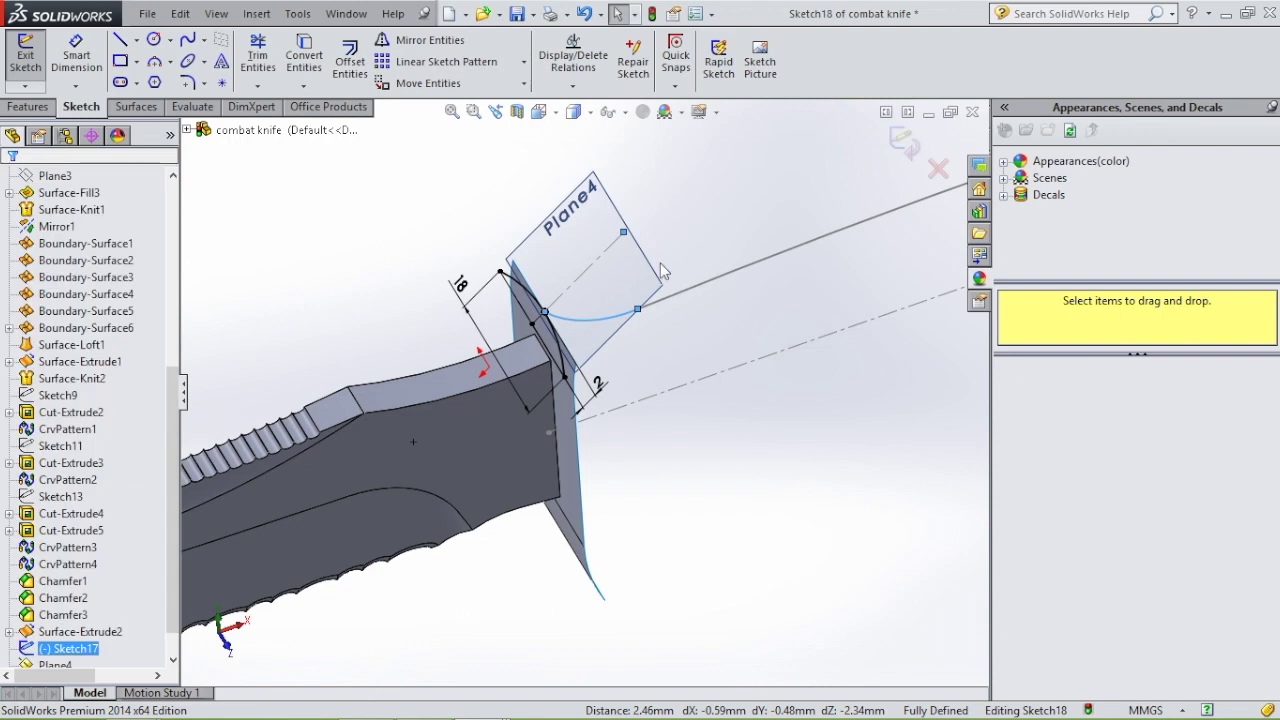
double_click(691, 214)
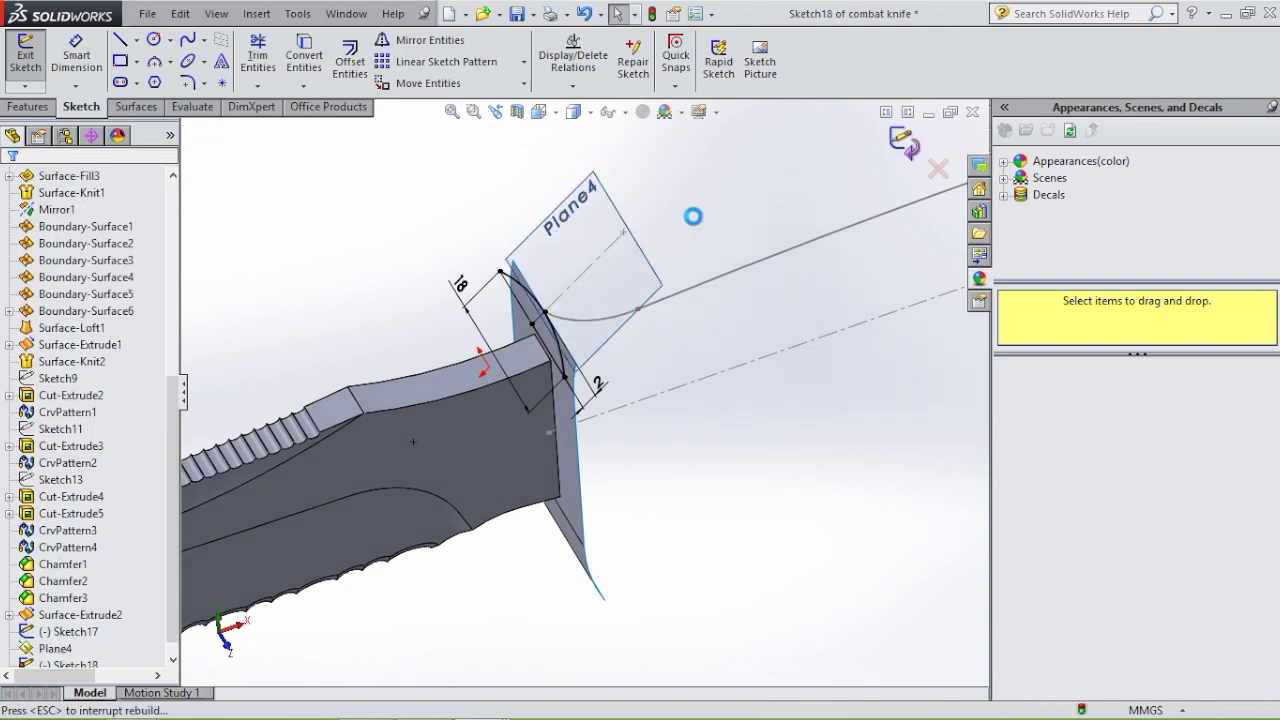
left_click(629, 271)
left_click(723, 210)
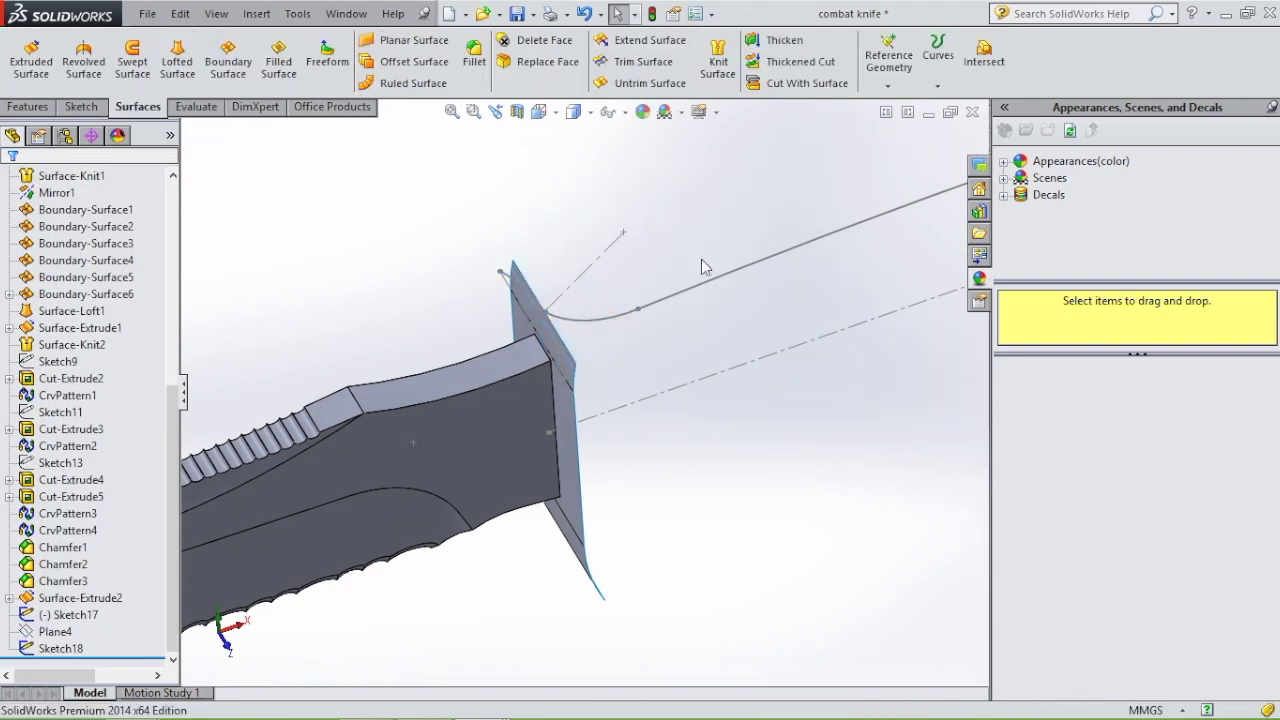
Step: Create a swept surface using the cross-section arc sketch as profile and the handle's side profile sketch as path
middle_click_drag(727, 373, 312, 196)
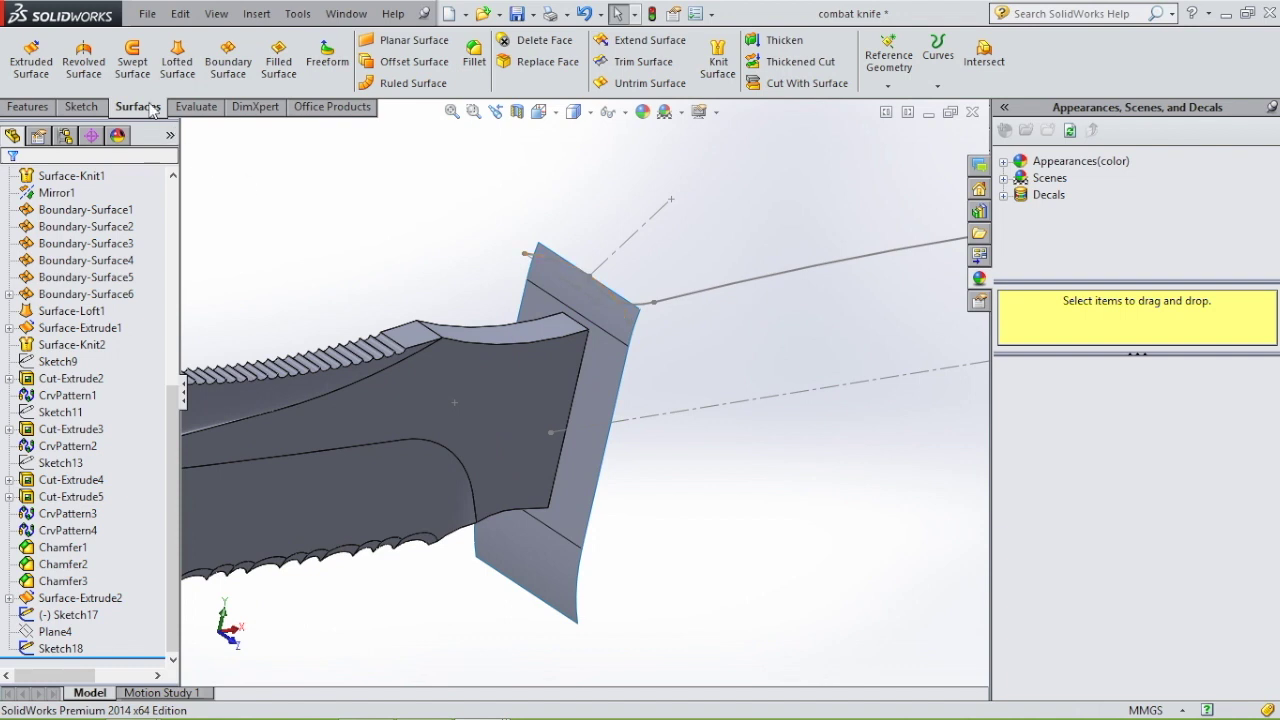
left_click(133, 60)
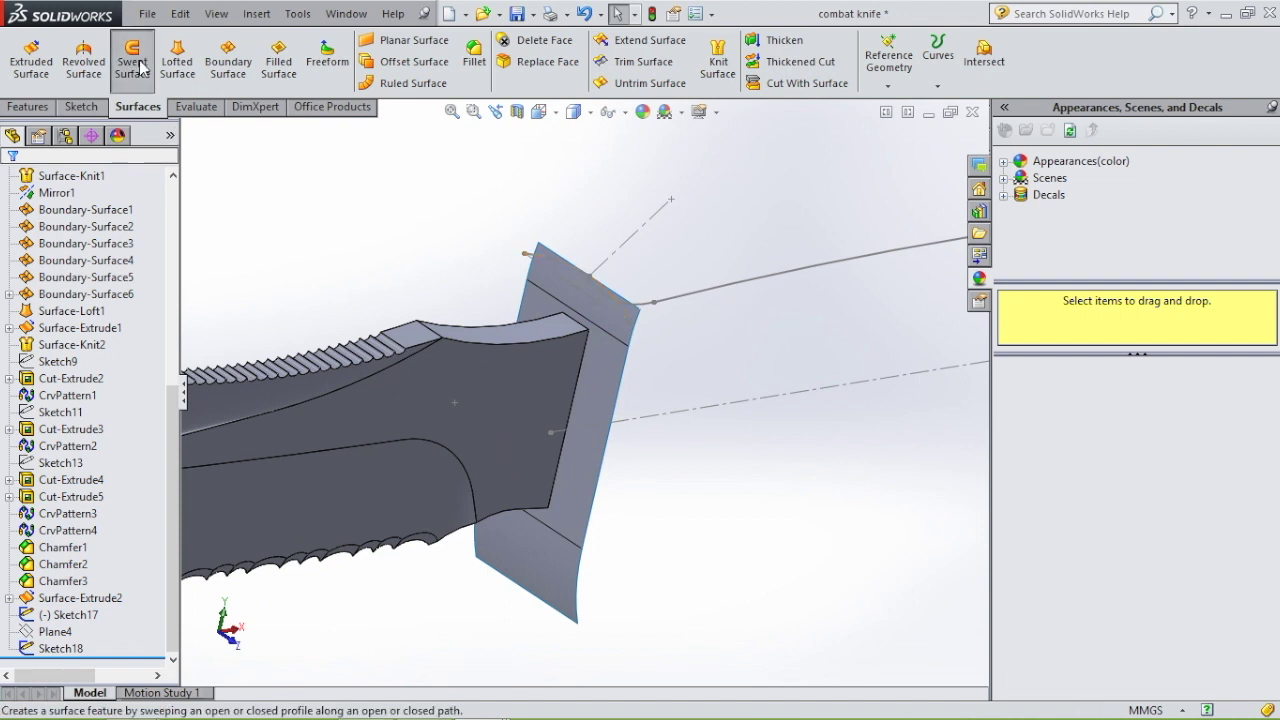
left_click(554, 256)
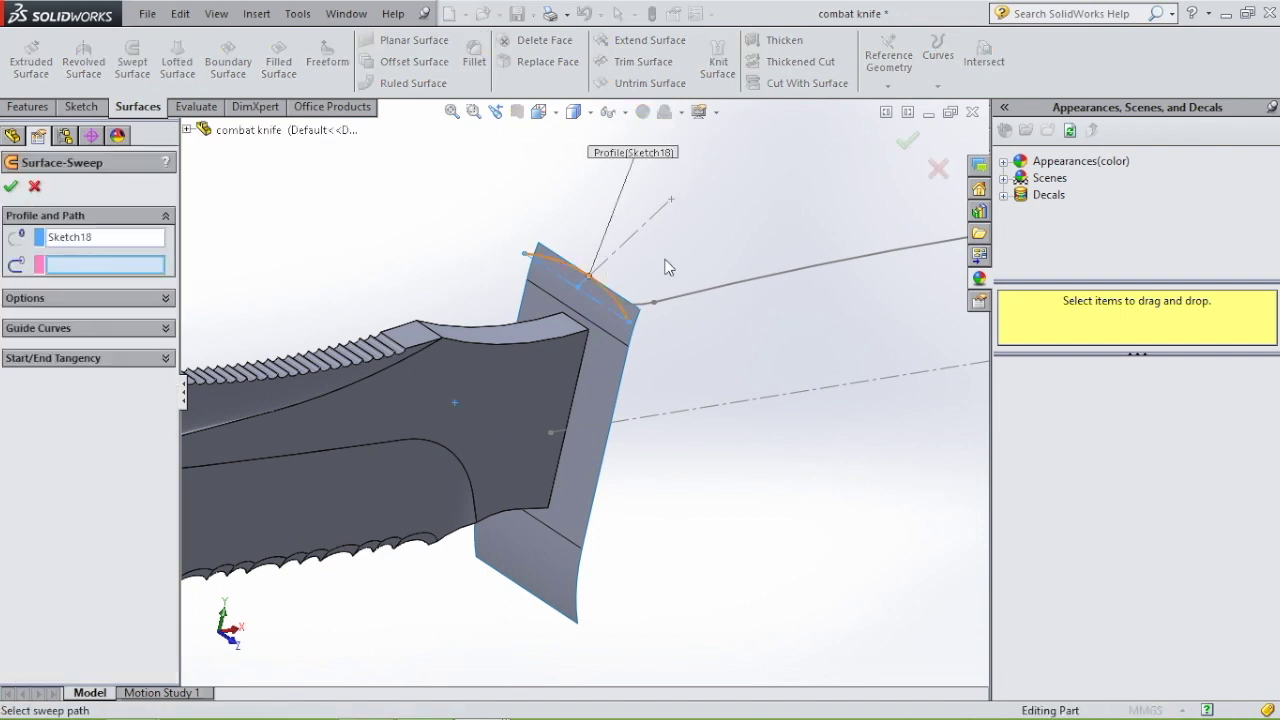
left_click(697, 300)
middle_click_drag(852, 435, 800, 442)
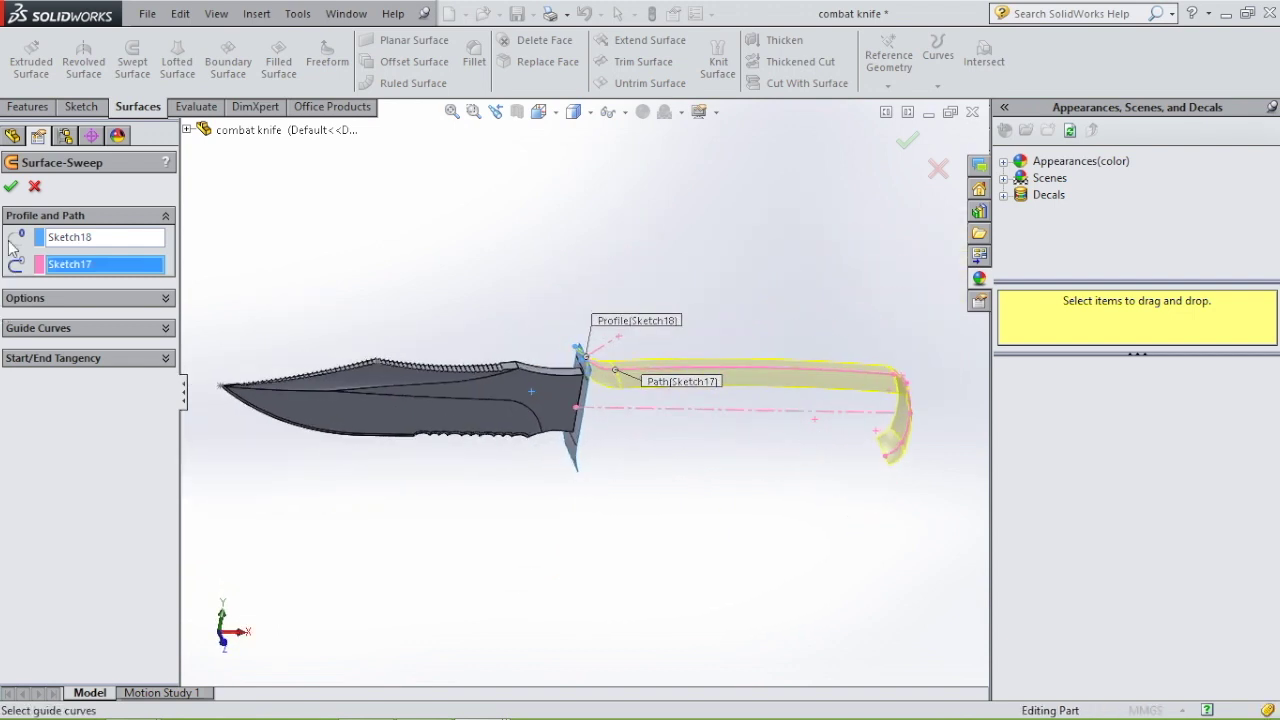
left_click(11, 187)
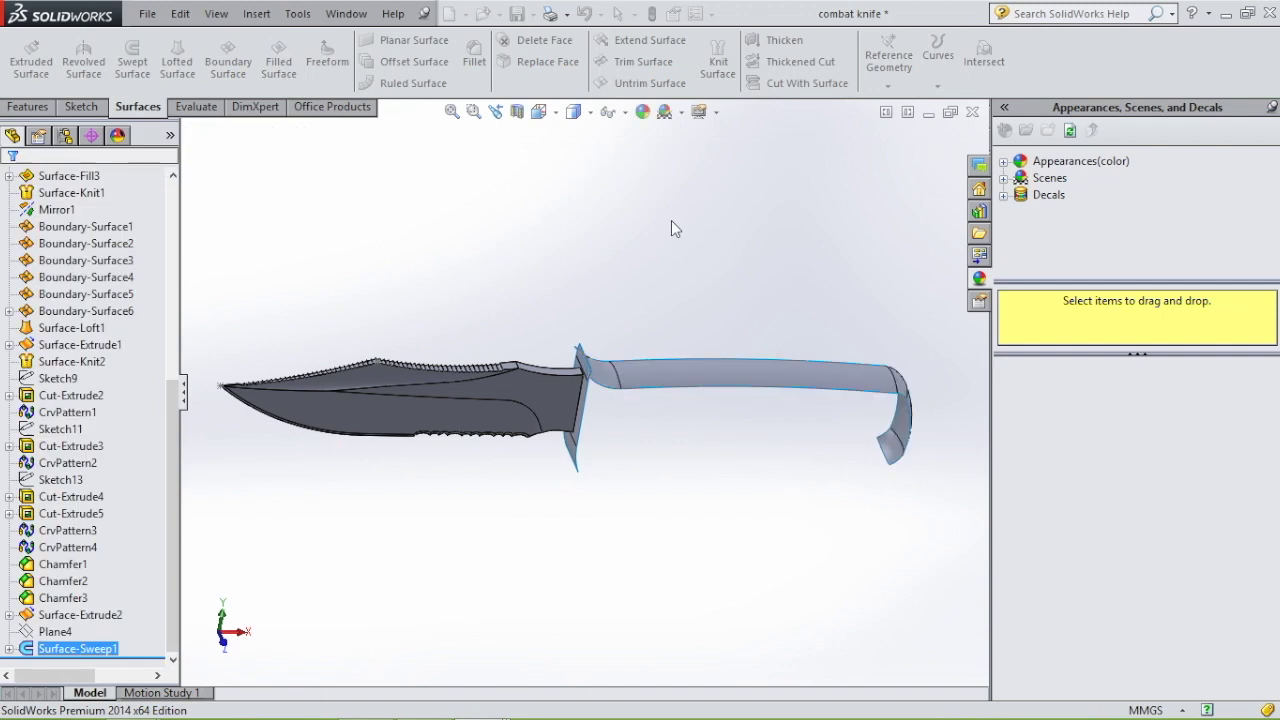
Step: Start a sketch on the Front Plane and orient the view normal to it
middle_click_drag(681, 240, 660, 191)
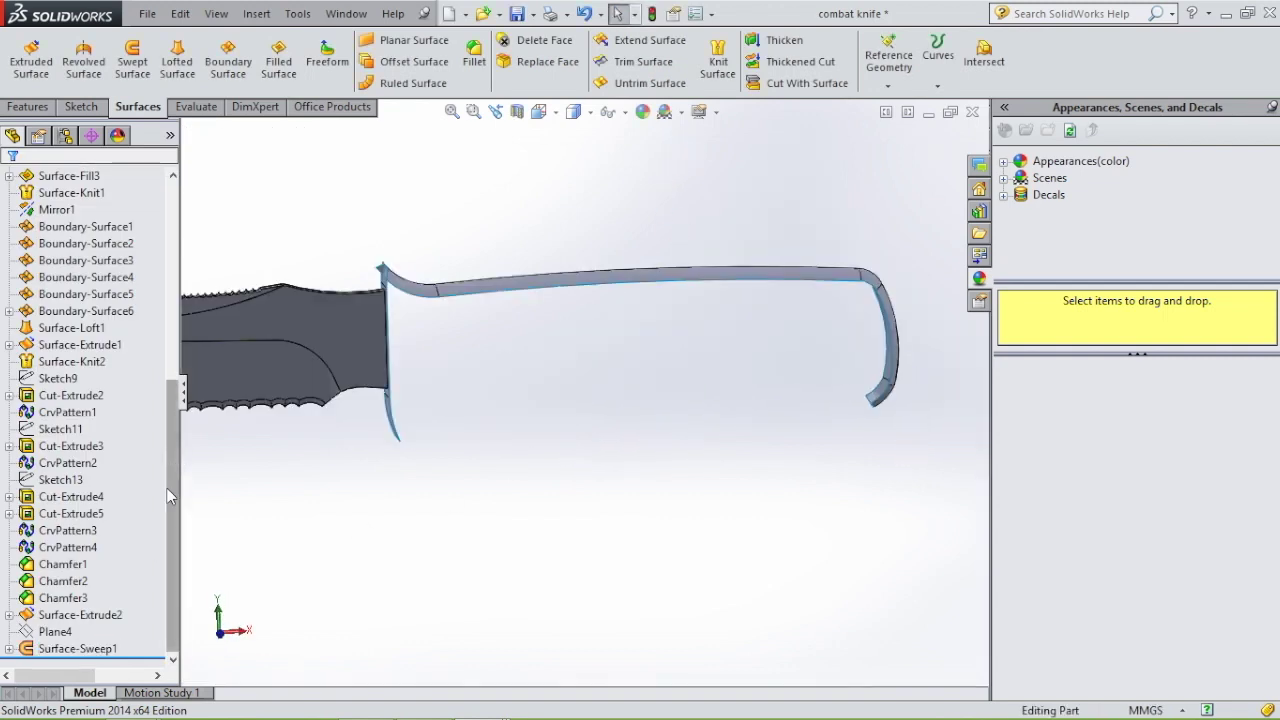
left_click_drag(167, 488, 167, 290)
left_click(60, 311)
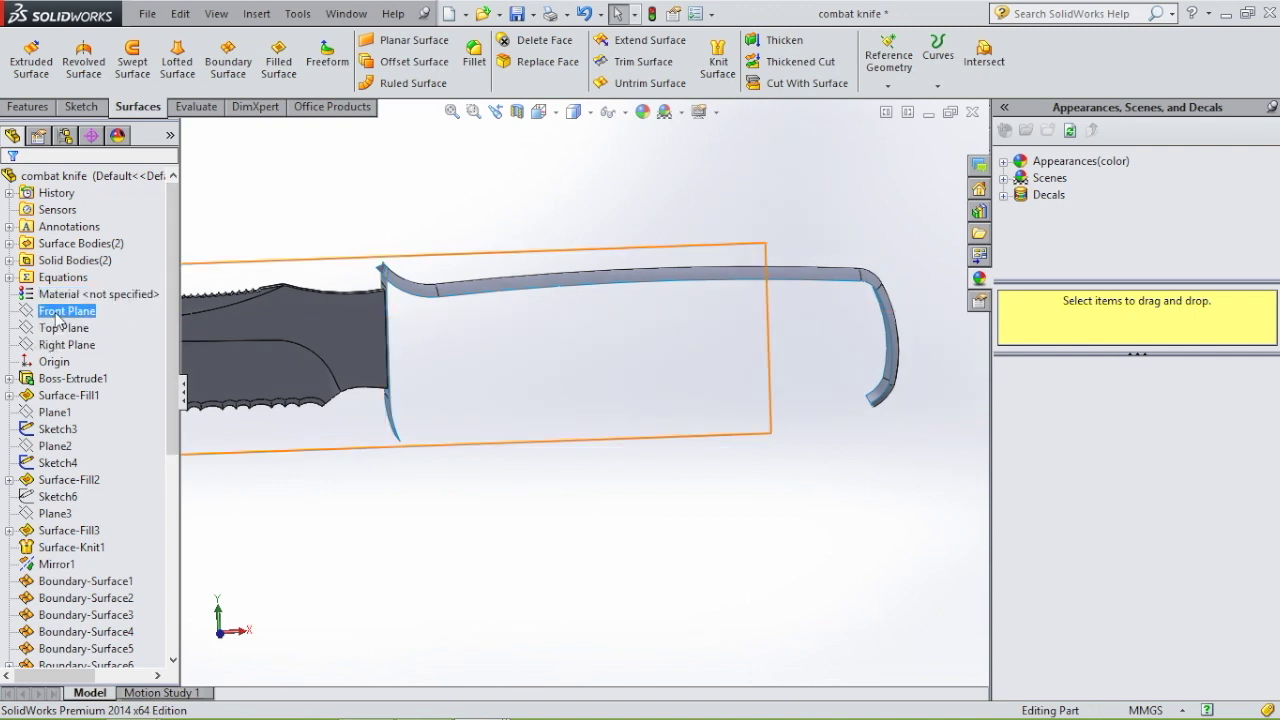
left_click(59, 287)
key("space")
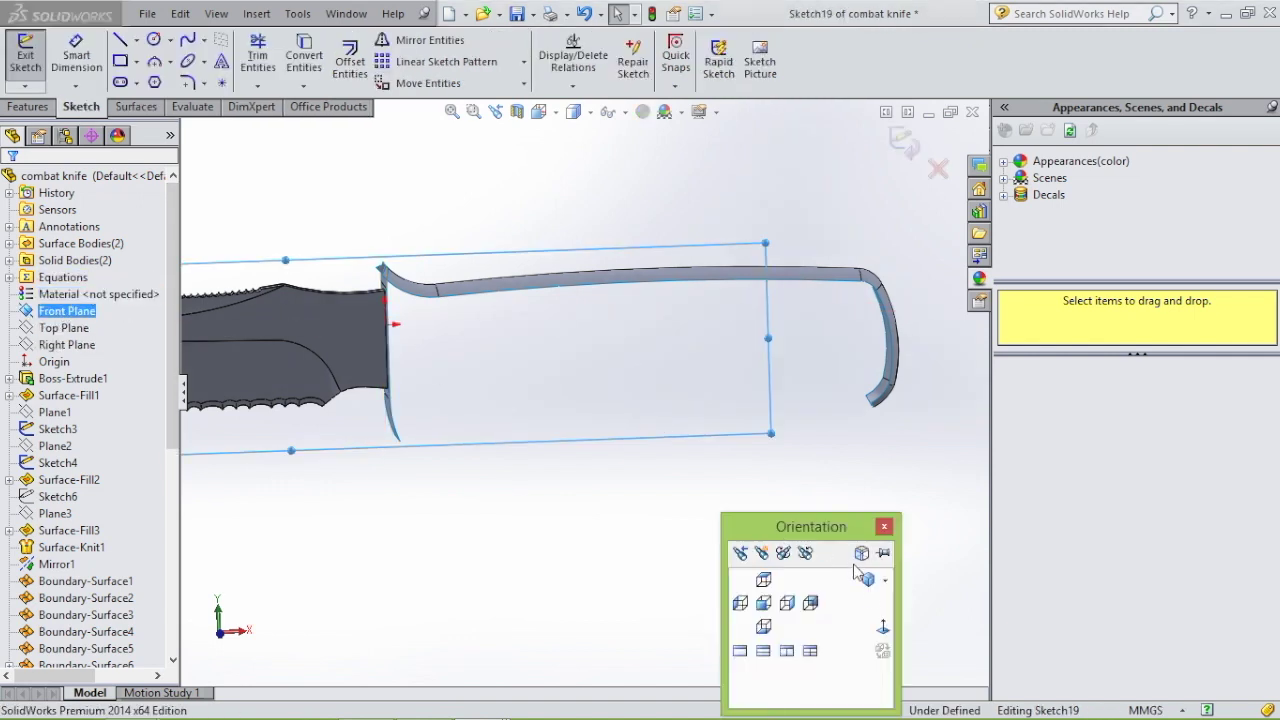
left_click(882, 627)
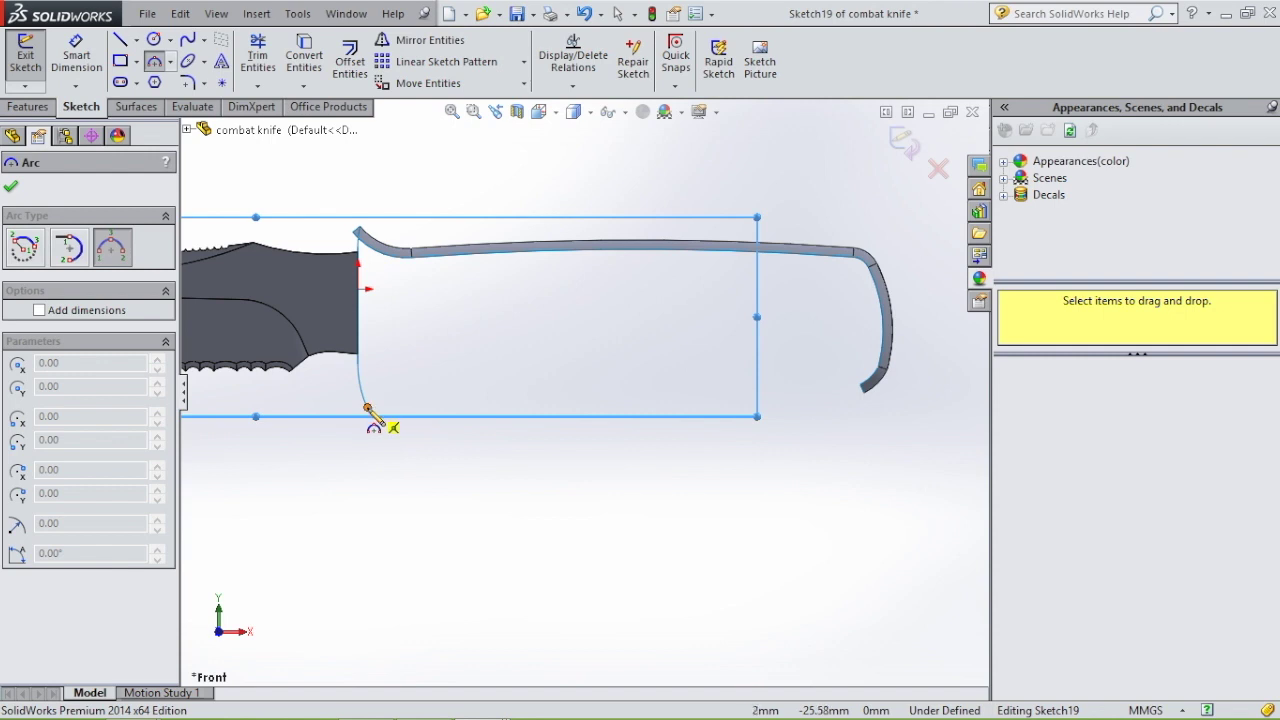
Step: Sketch two connected upward-bulging three-point arcs, about 32 mm and 20 mm wide, starting at the guard surface's lower end
left_click(368, 408)
left_click(516, 386)
left_click(439, 375)
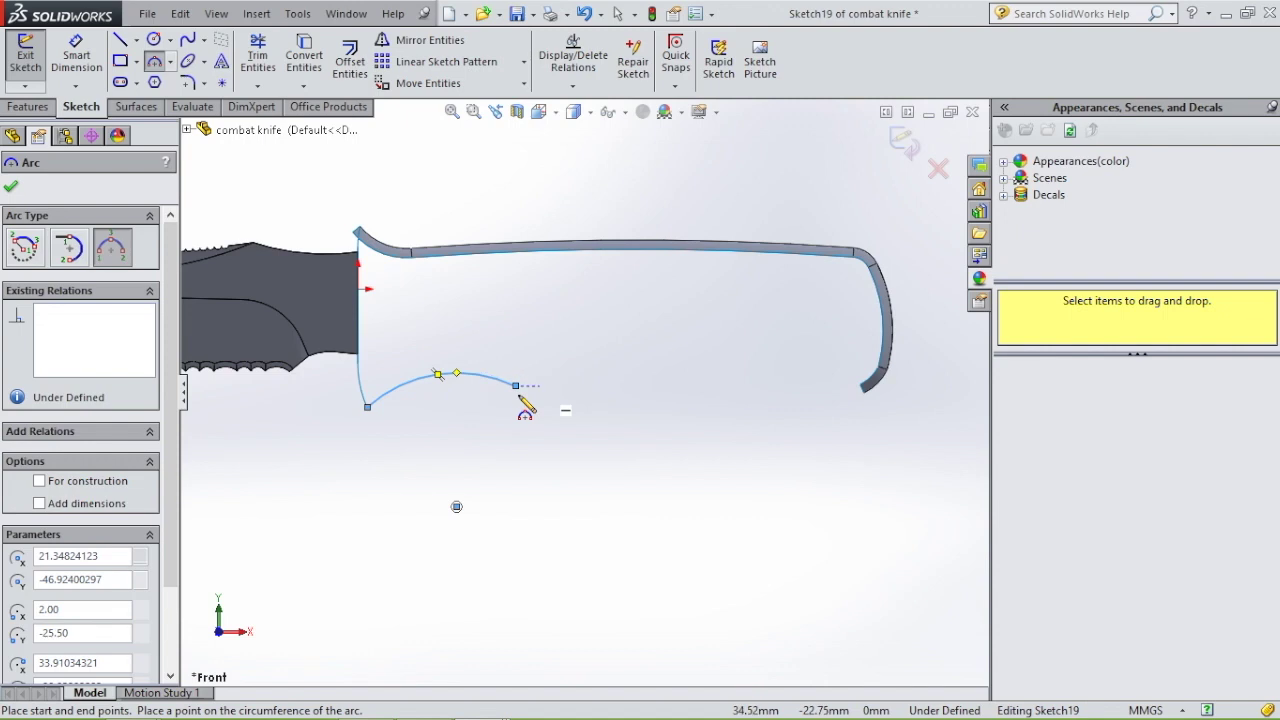
left_click(516, 386)
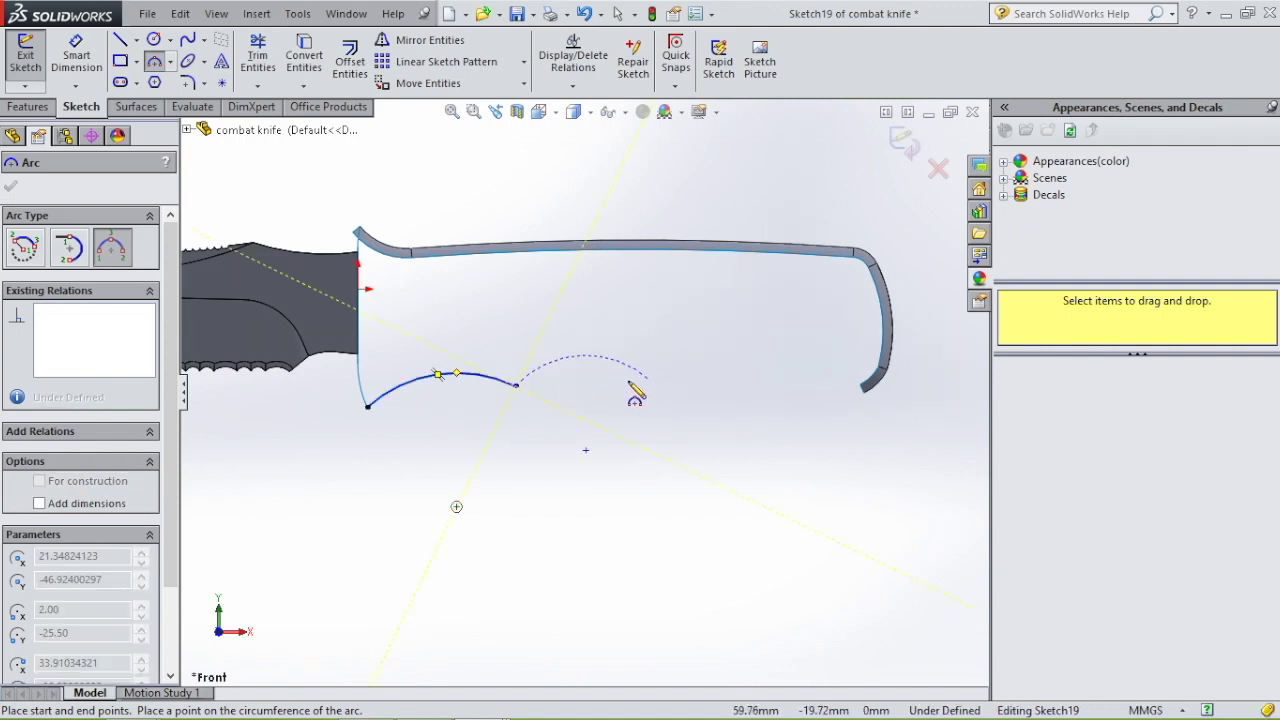
scroll(632, 386, "down", 3)
left_click(581, 408)
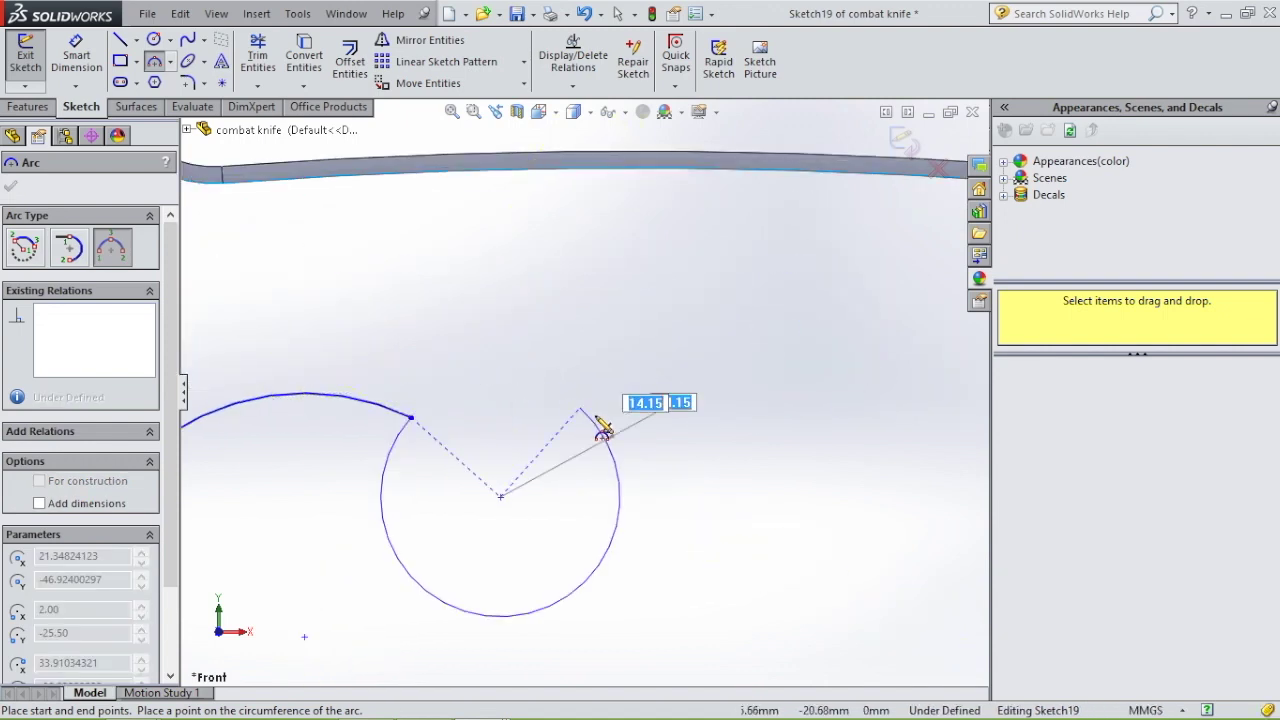
left_click(543, 394)
Step: Continue the finger-grip chain with an upward-bulging arc about 32 mm wide and another ending at the swept surface's lower end
left_click(581, 408)
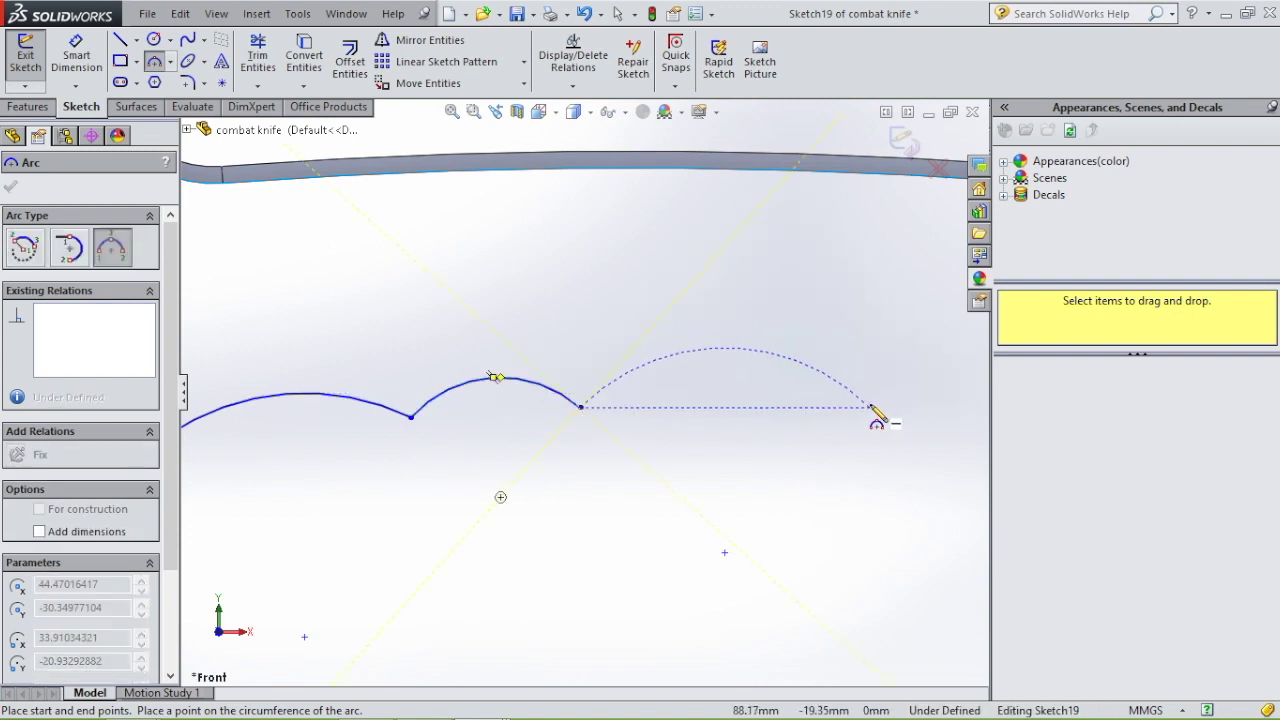
scroll(872, 410, "down", 2)
left_click(791, 403)
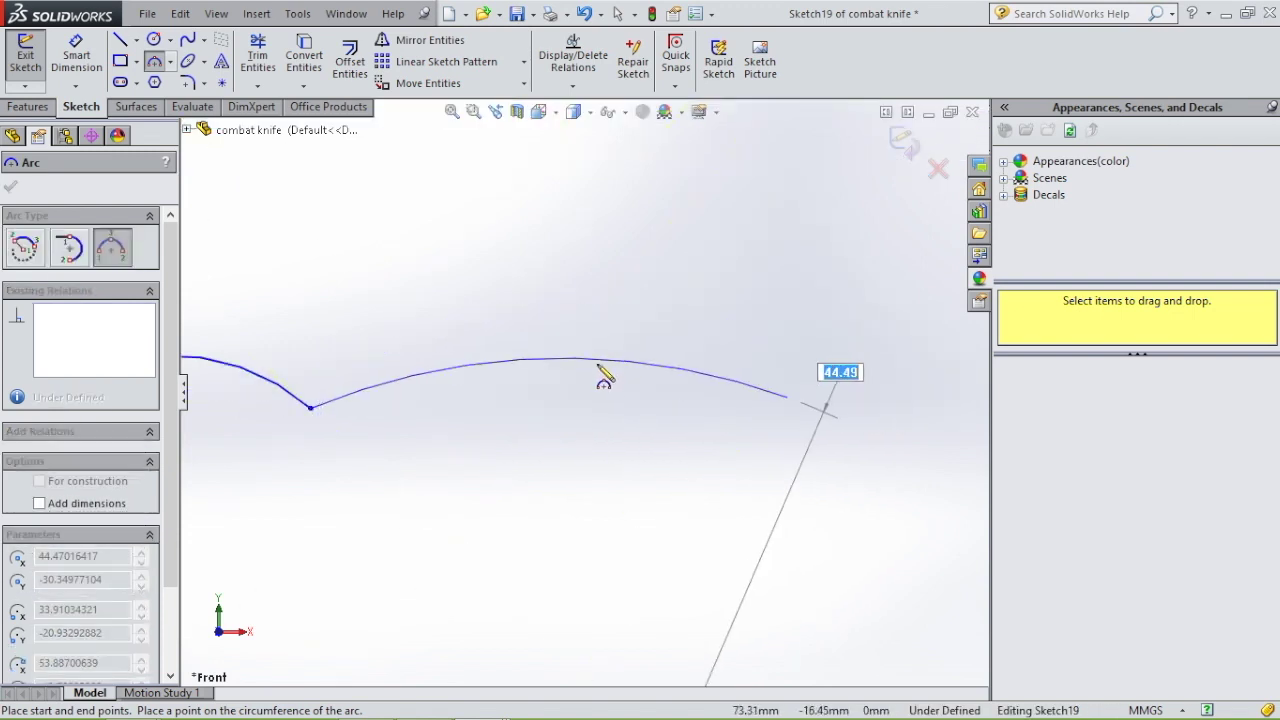
left_click(657, 384)
scroll(686, 403, "up", 3)
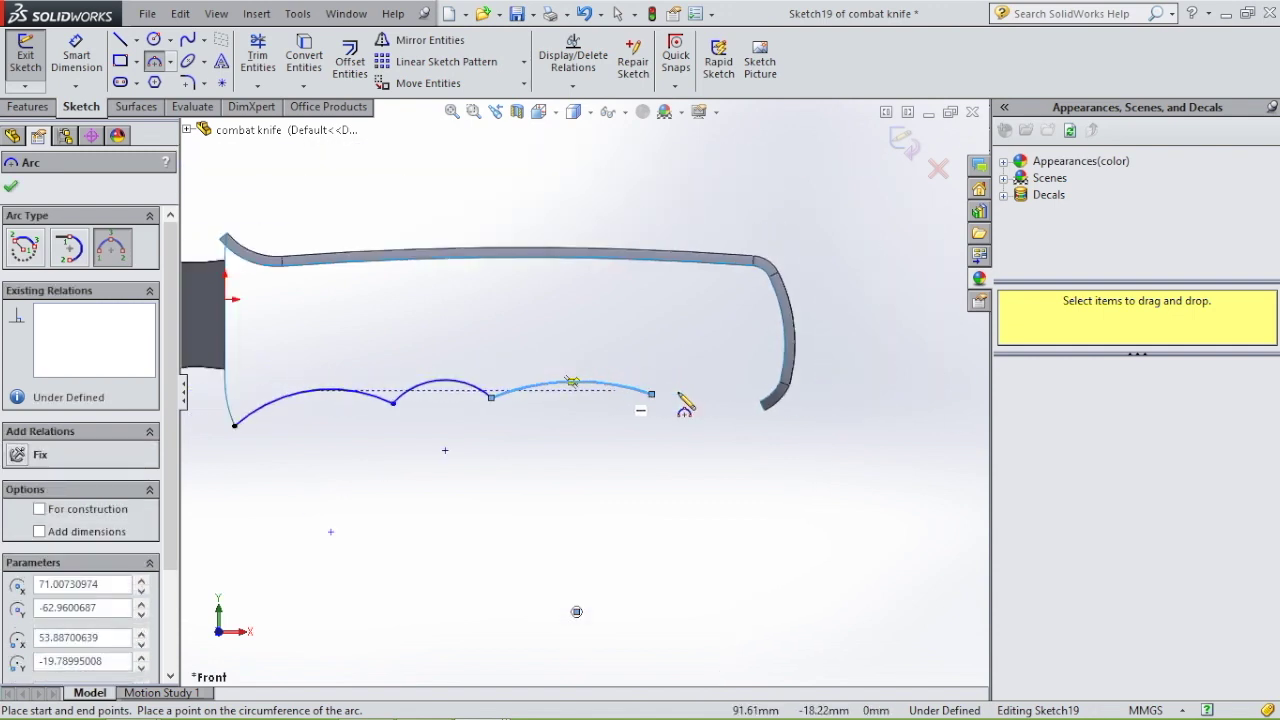
left_click(630, 395)
left_click(793, 415)
left_click(733, 388)
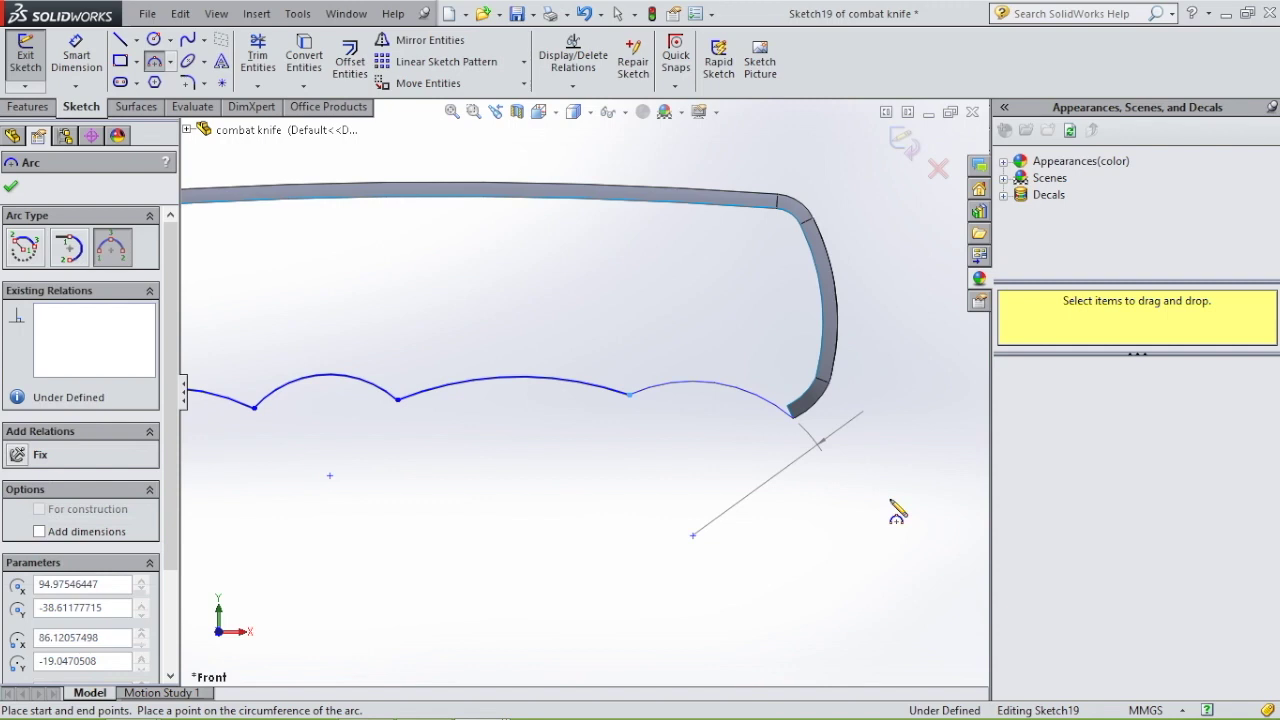
key("Escape")
scroll(719, 477, "up", 2)
scroll(615, 385, "up", 2)
scroll(454, 460, "down", 2)
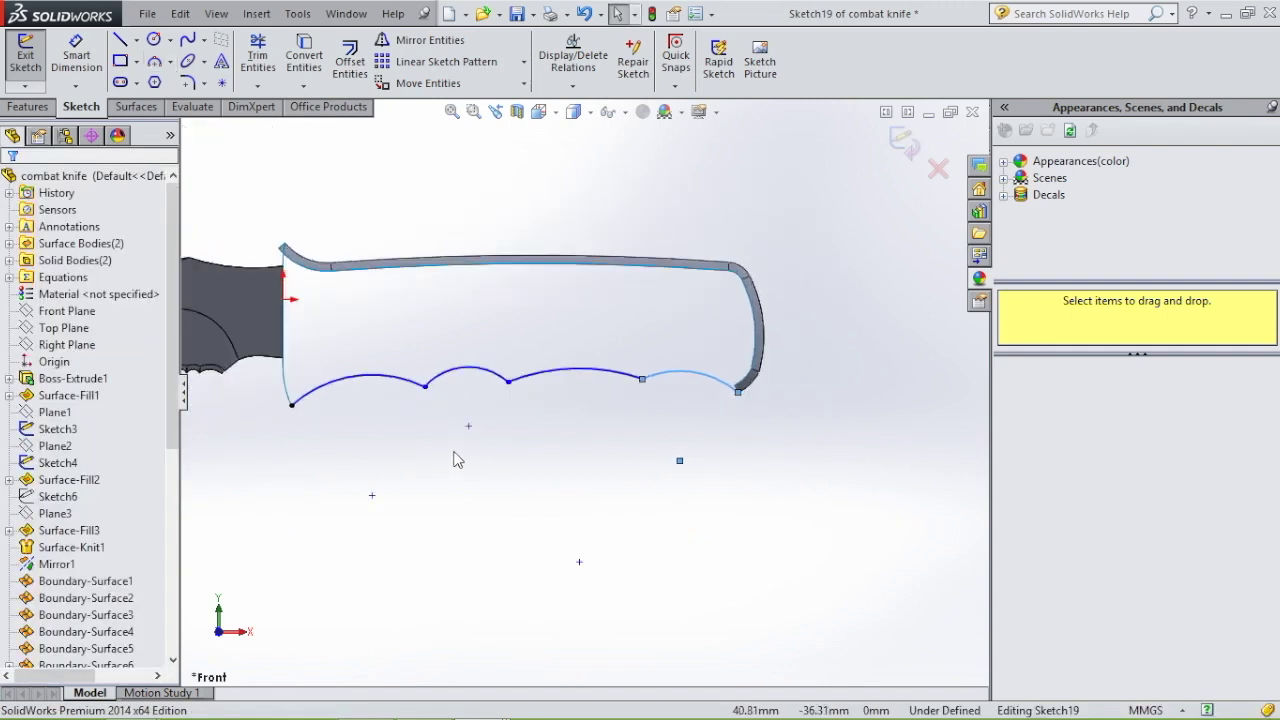
Step: Dimension the horizontal distance between the endpoints of the arc nearest the guard as 30 mm
left_click(77, 58)
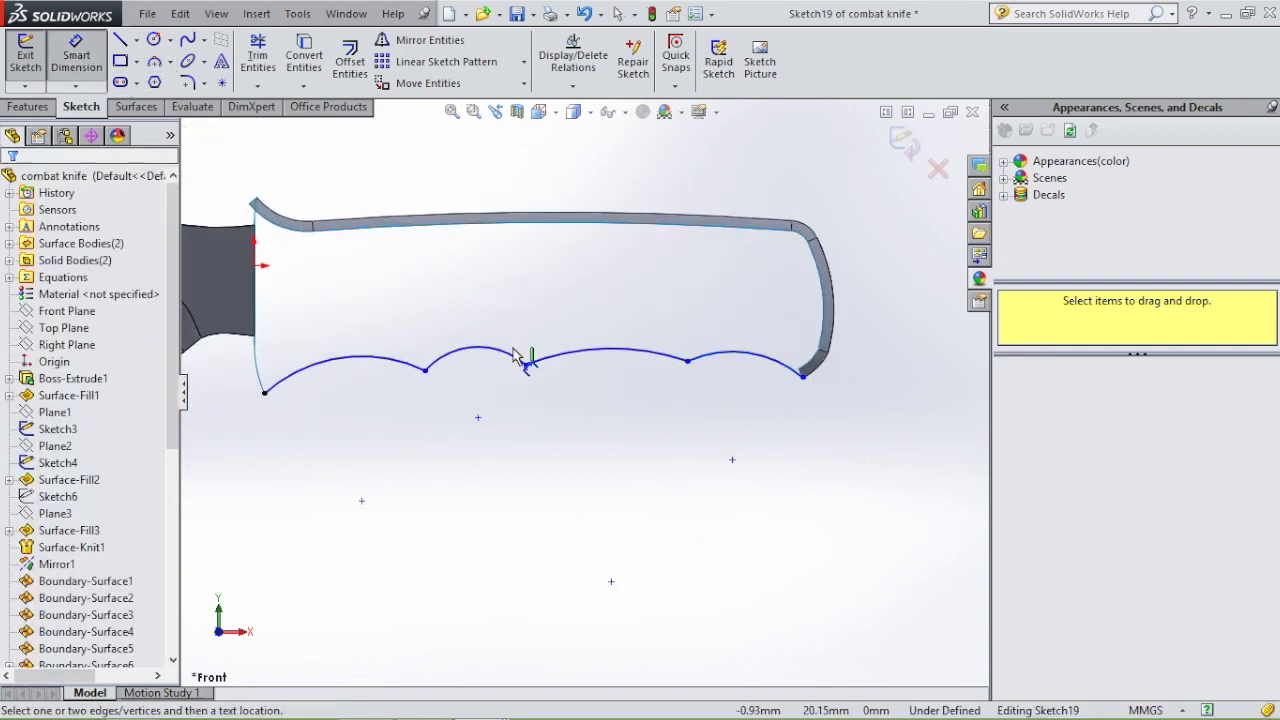
left_click(425, 370)
left_click(264, 392)
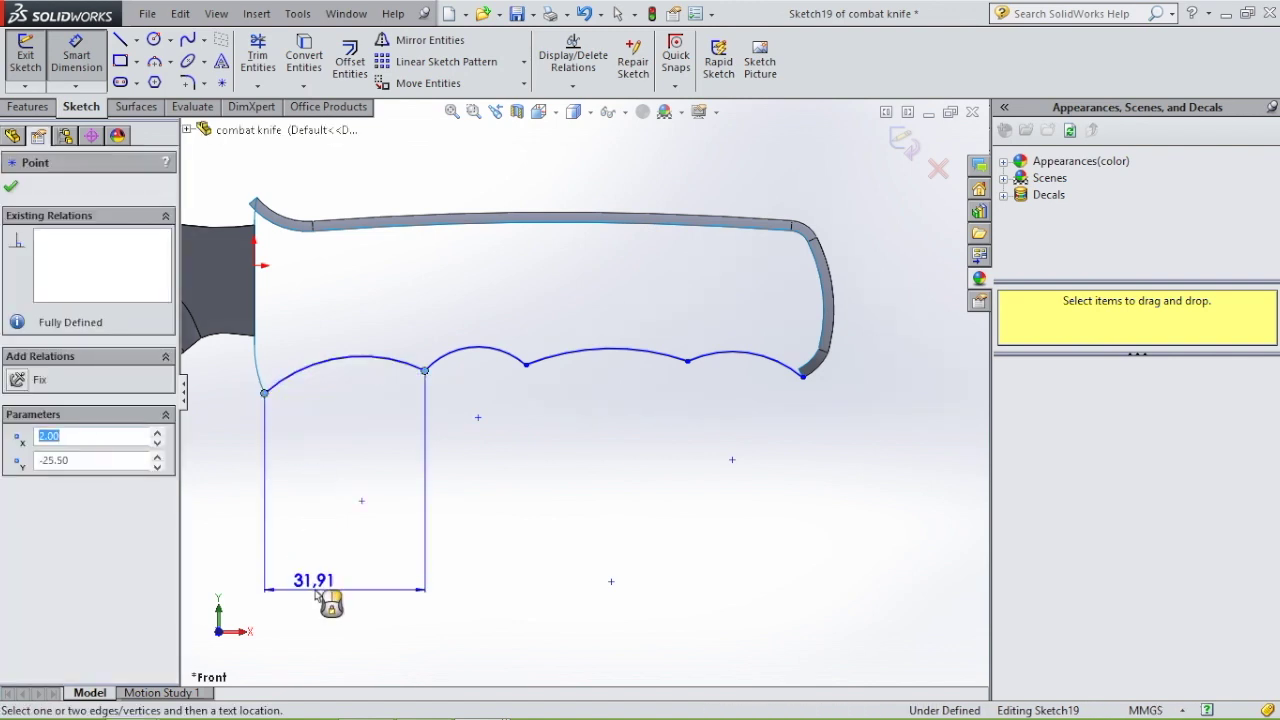
left_click(316, 594)
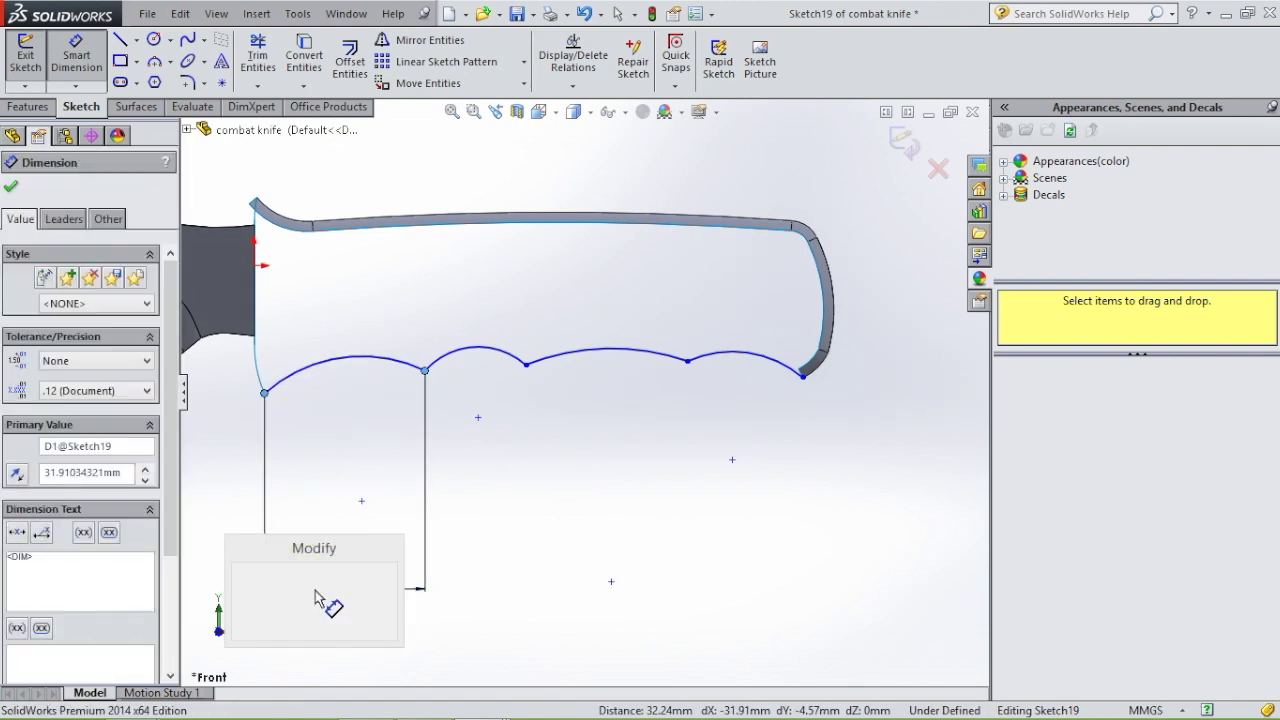
key("Return")
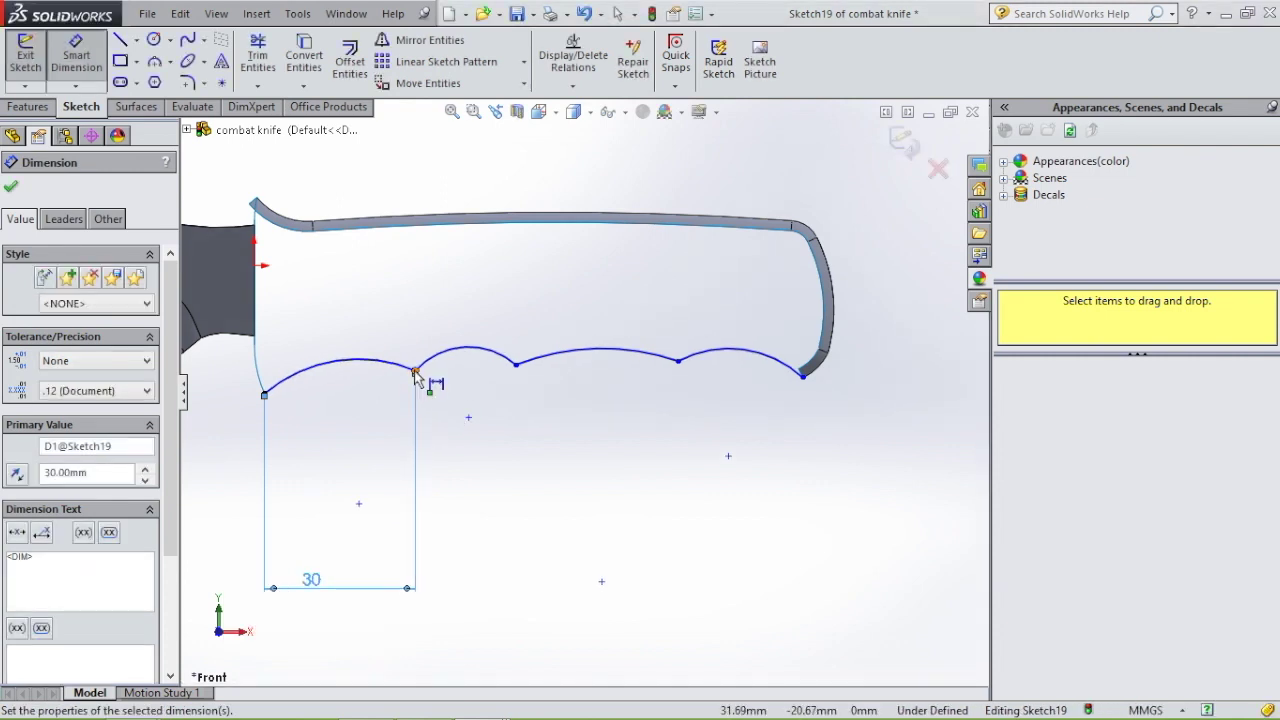
Step: Dimension the vertical distance between the endpoints of the arc nearest the guard as 11 mm
left_click(265, 394)
left_click(416, 372)
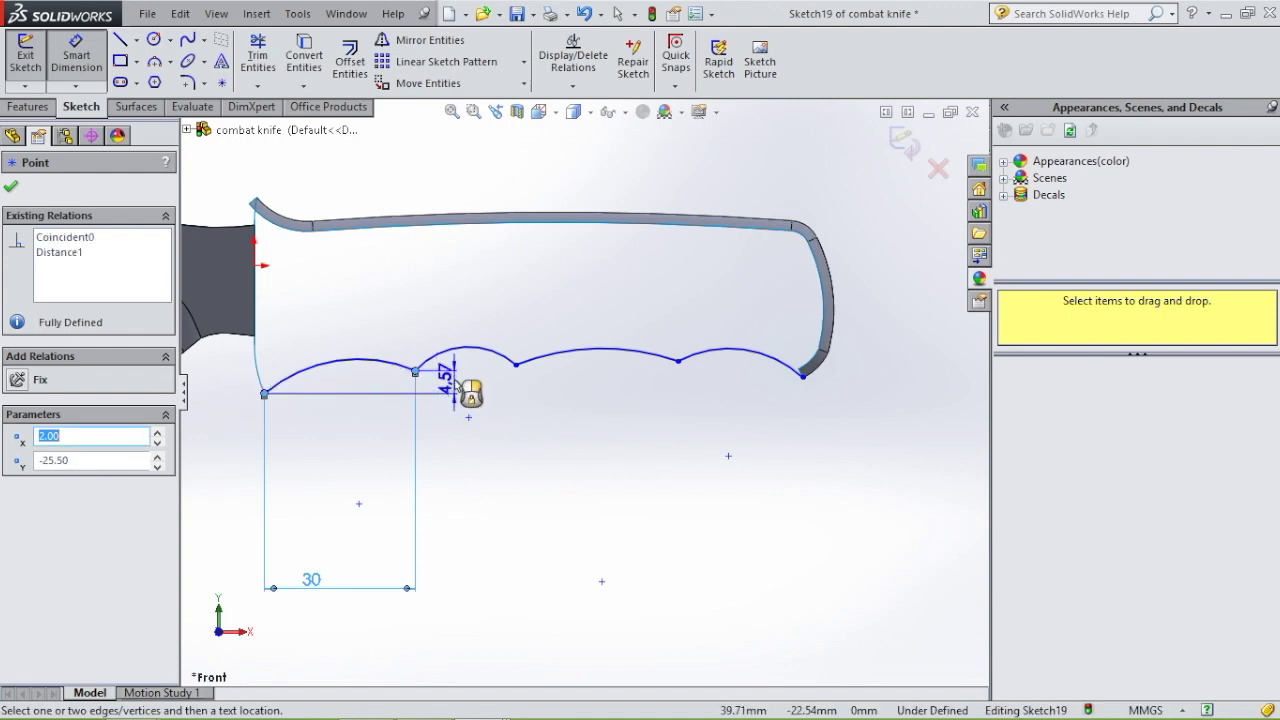
left_click(457, 386)
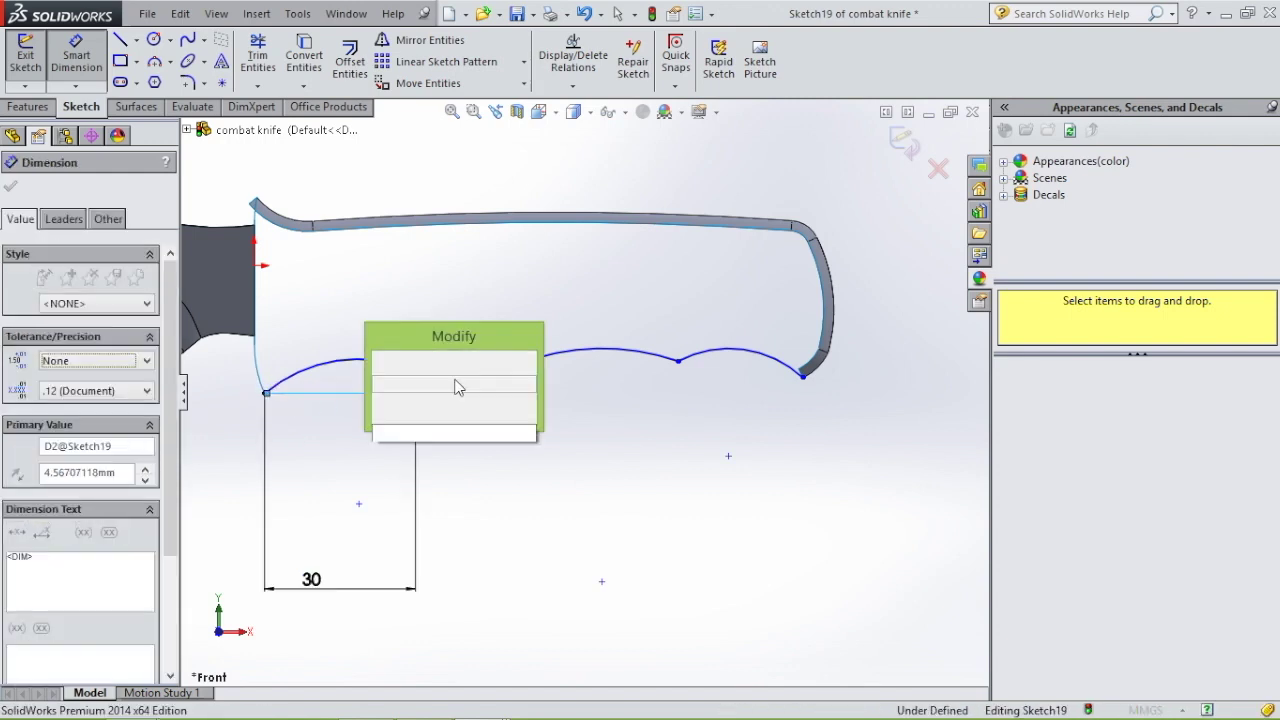
type("11")
key("Return")
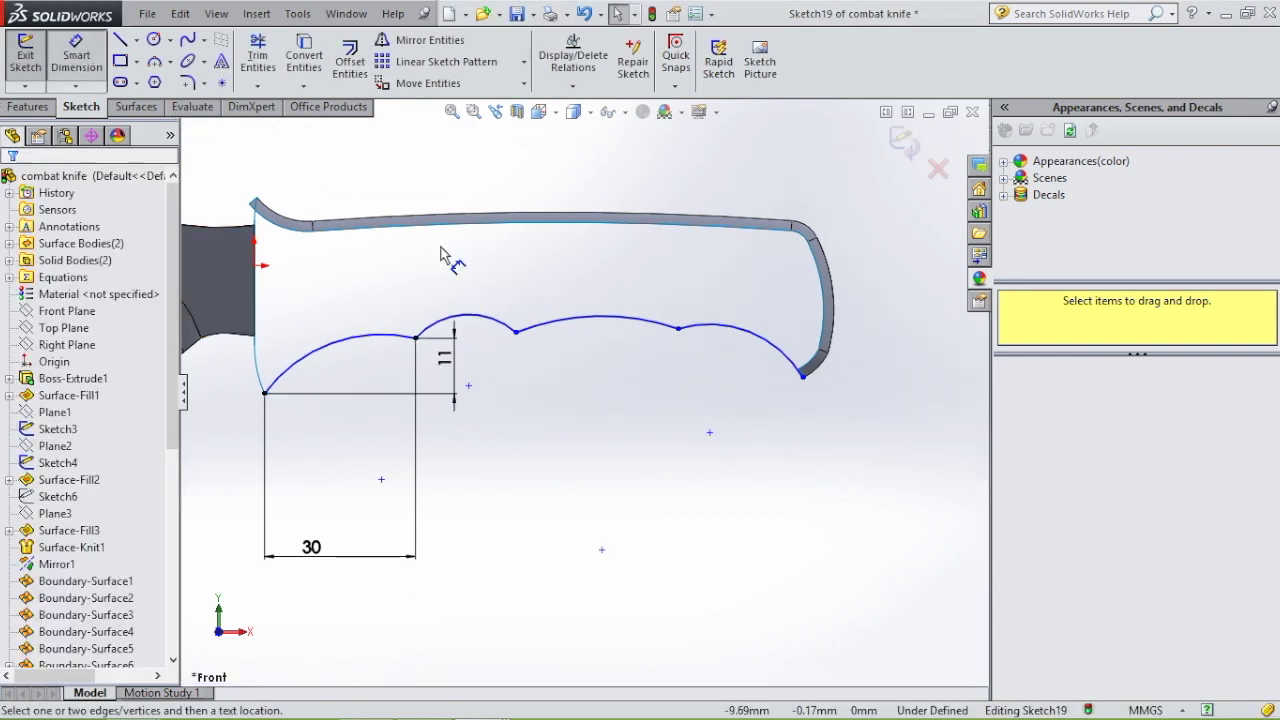
Step: Dimension the horizontal distance between the endpoints of the second finger-grip arc from the guard as 26 mm
left_click(420, 340)
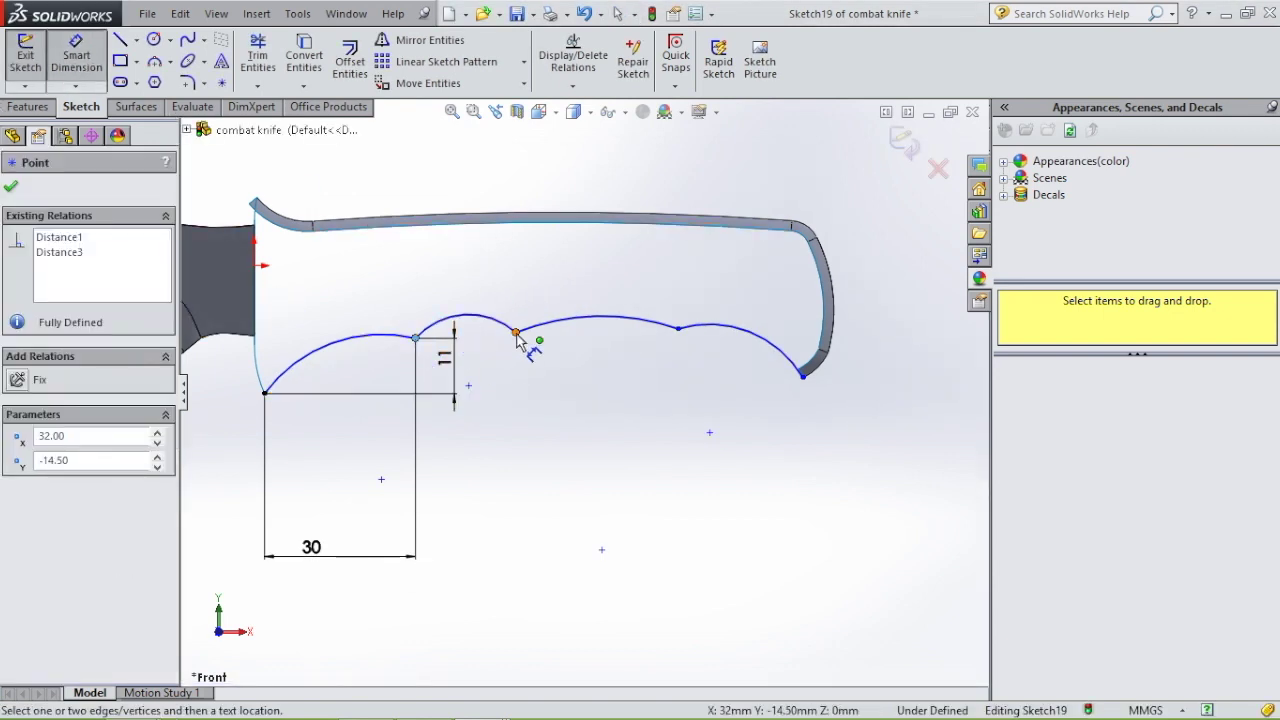
left_click(516, 332)
left_click(506, 474)
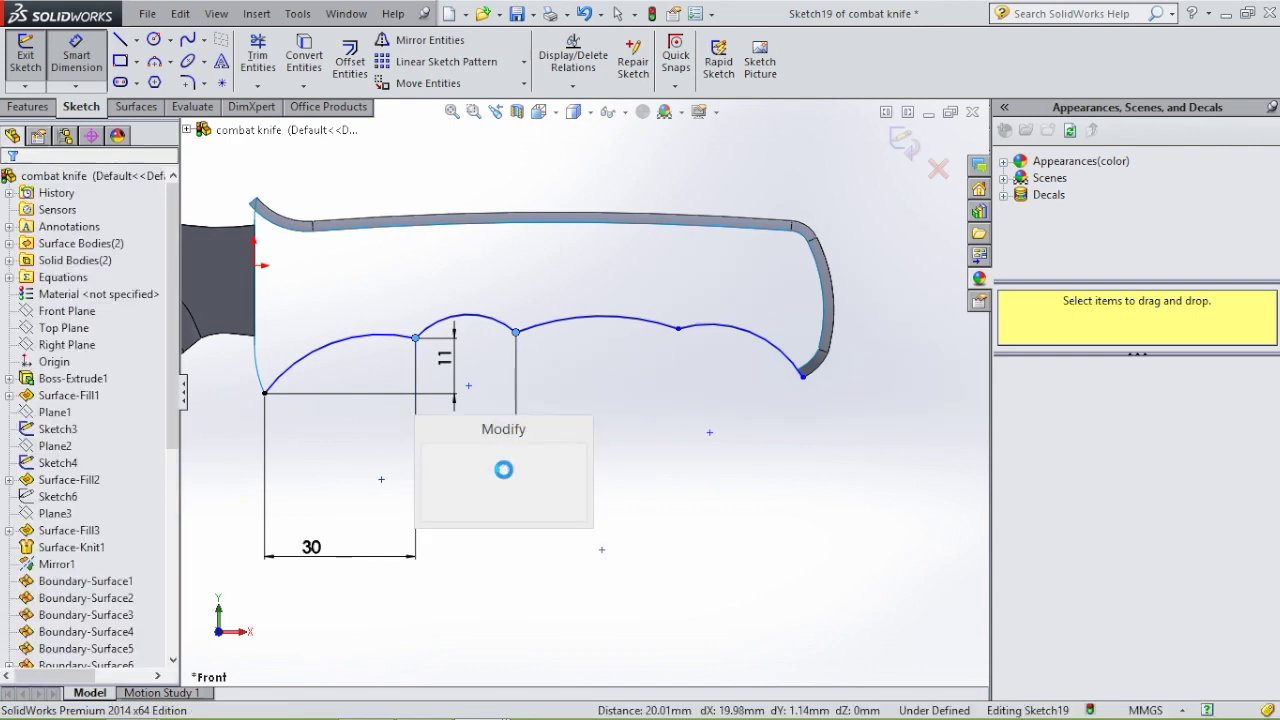
type("26")
key("Return")
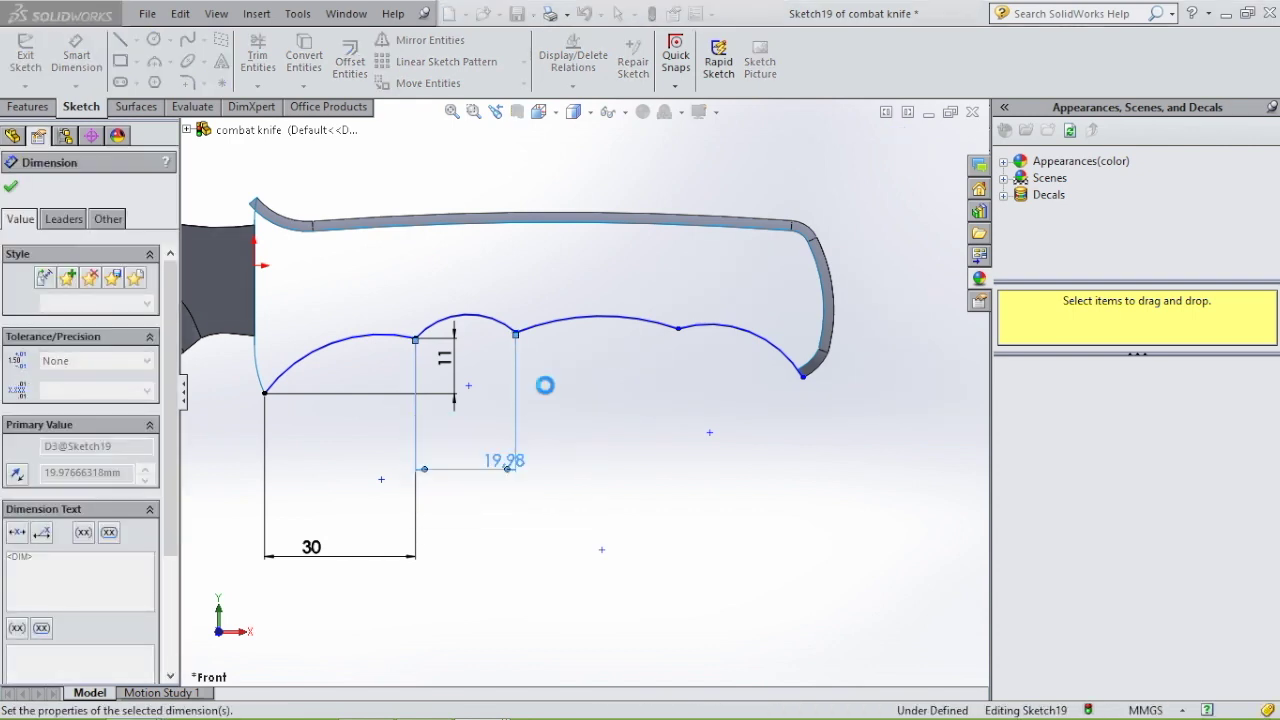
Step: Dimension the vertical offset between the endpoints of the second arc from the guard as 1 mm
left_click(412, 341)
left_click(416, 338)
scroll(484, 321, "down", 4)
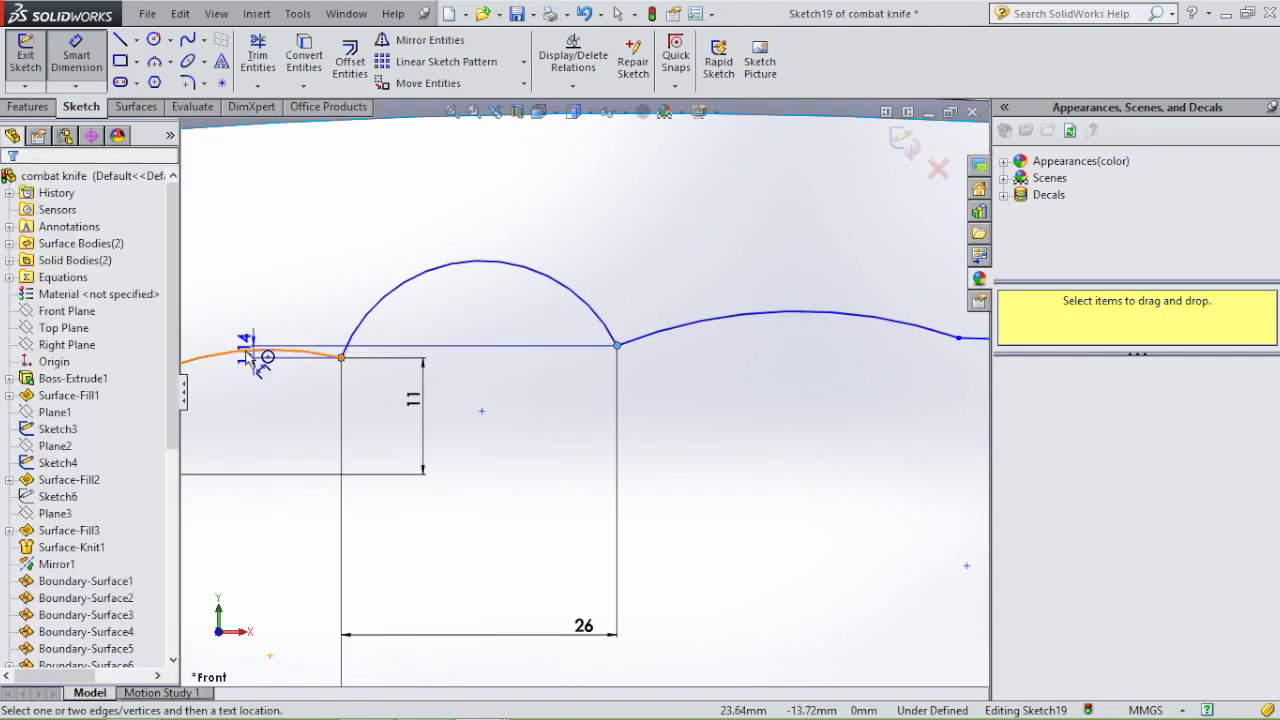
scroll(233, 360, "up", 3)
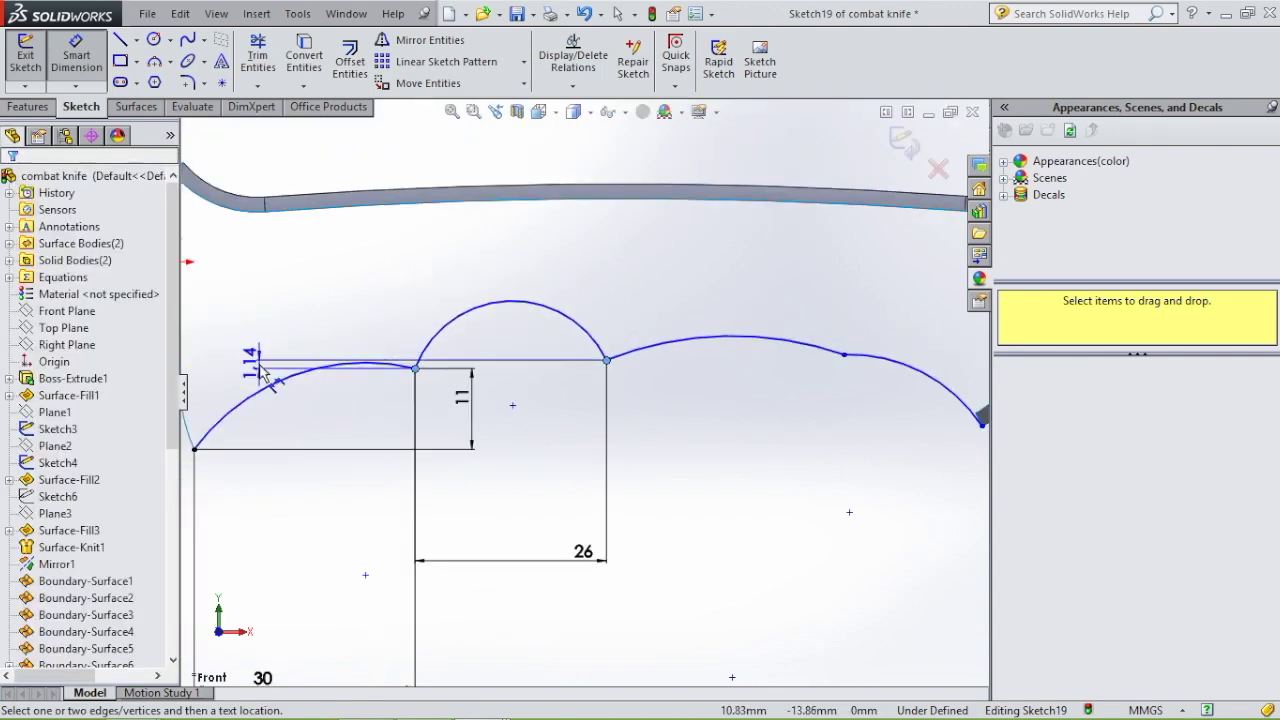
left_click(260, 372)
type("1")
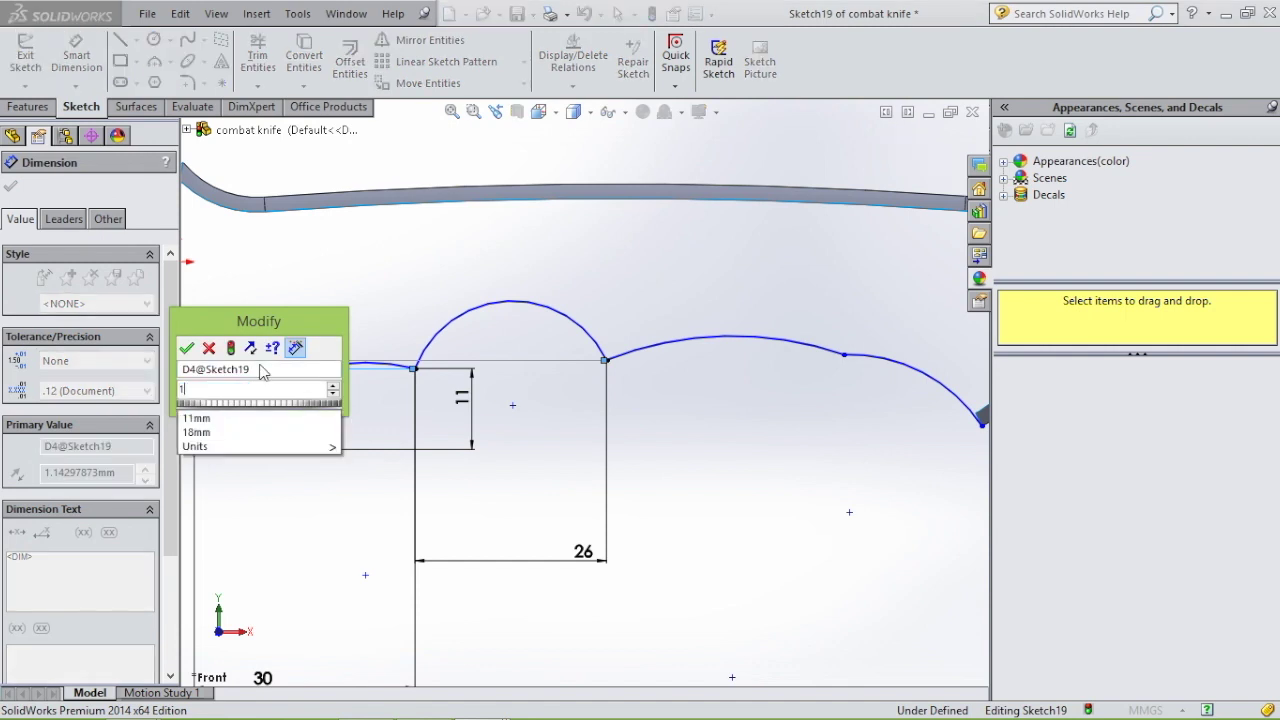
key("Return")
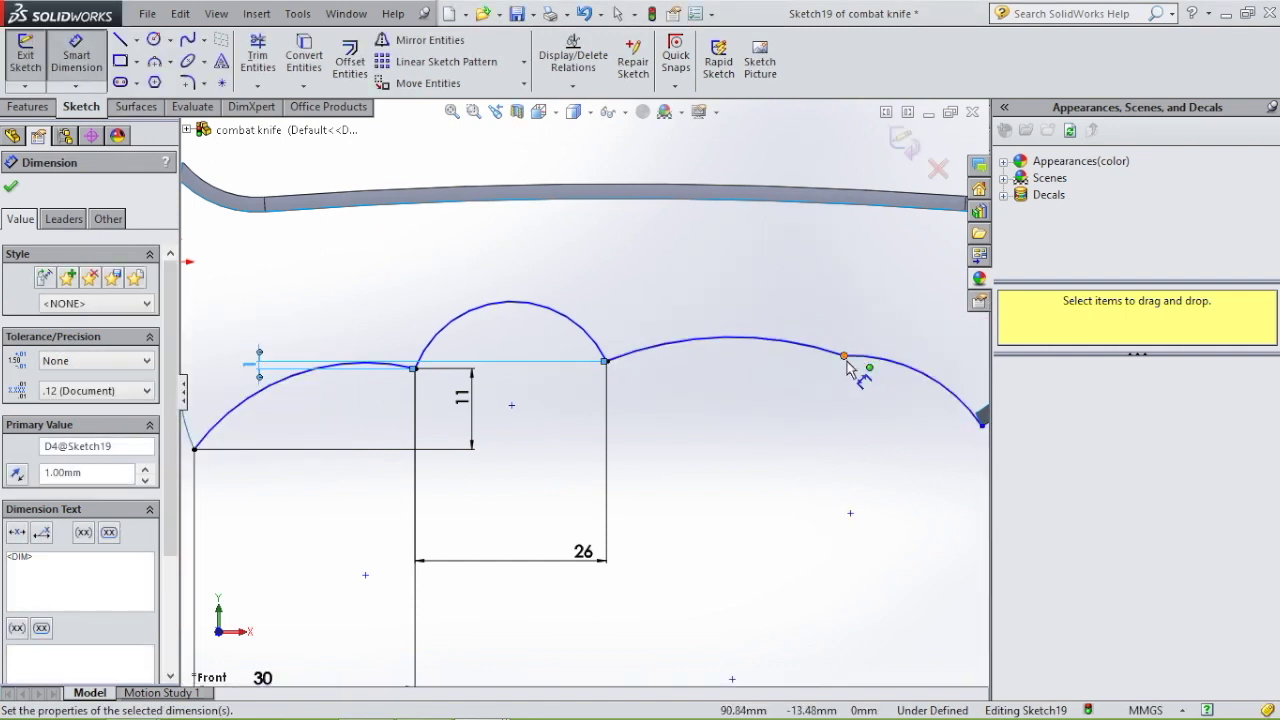
Step: Dimension the horizontal distance between the endpoints of the third arc from the guard as 26 mm
left_click(603, 362)
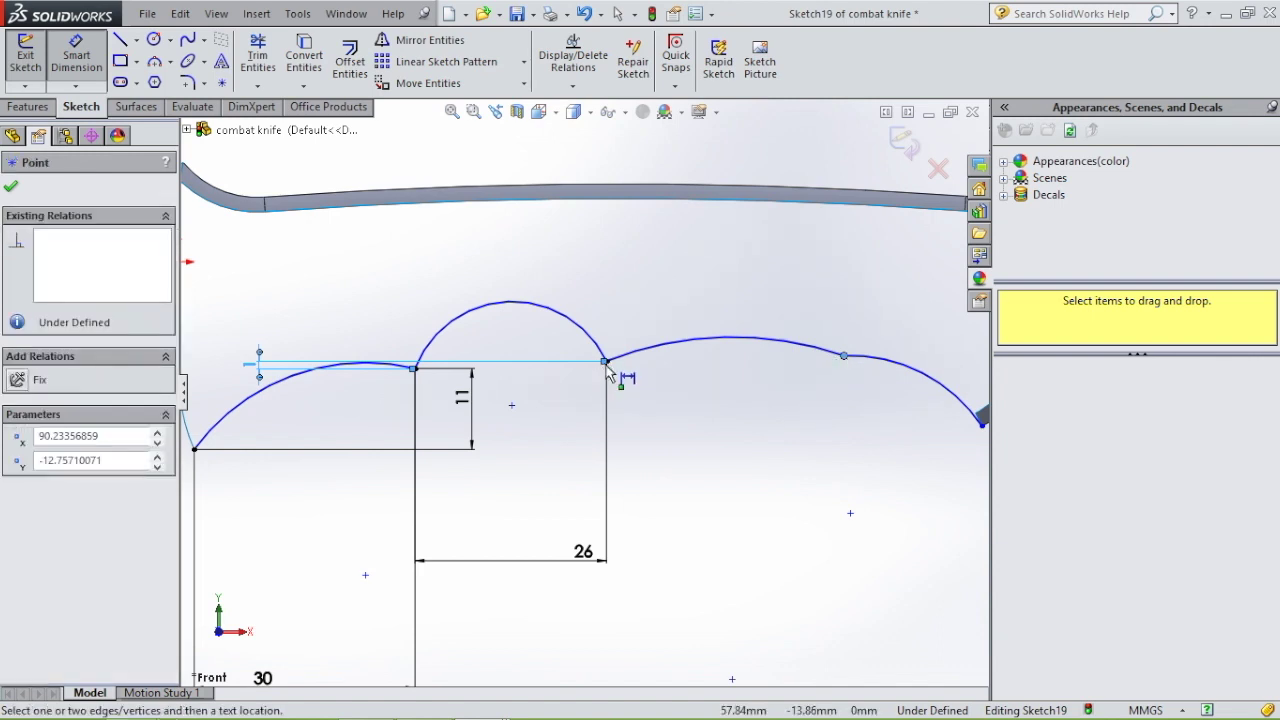
left_click(843, 355)
left_click(709, 403)
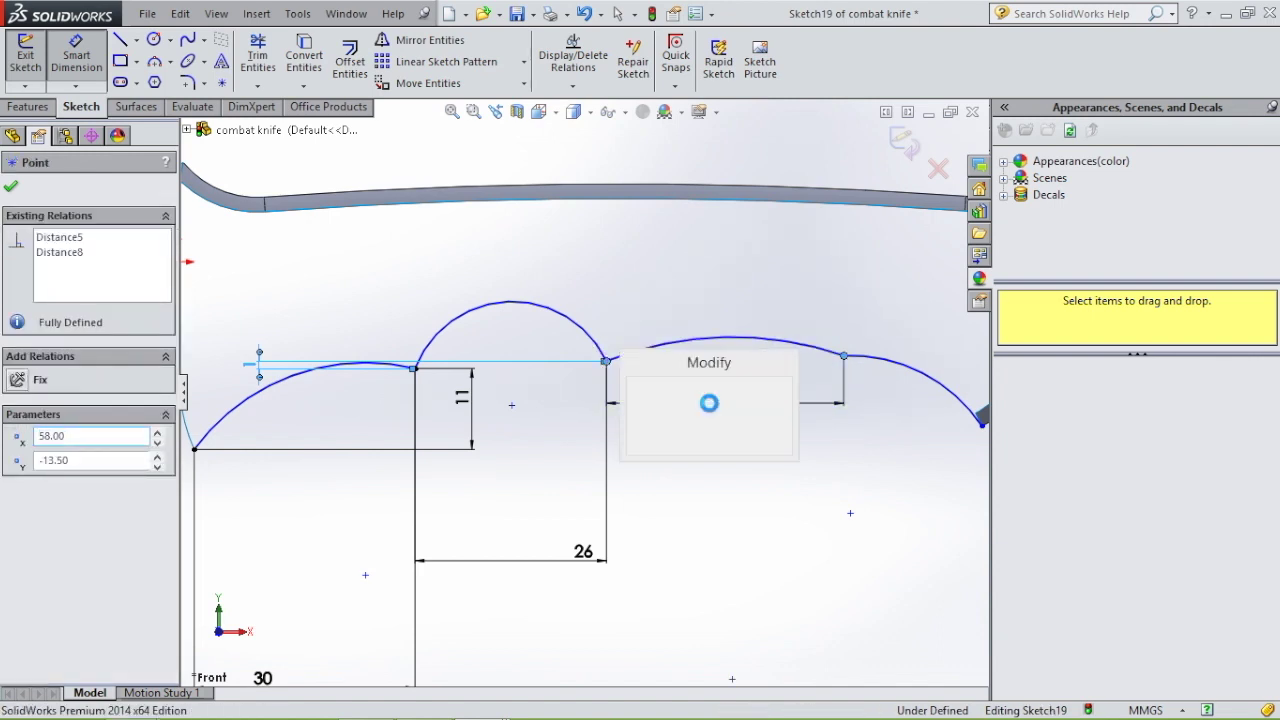
type("26")
key("Return")
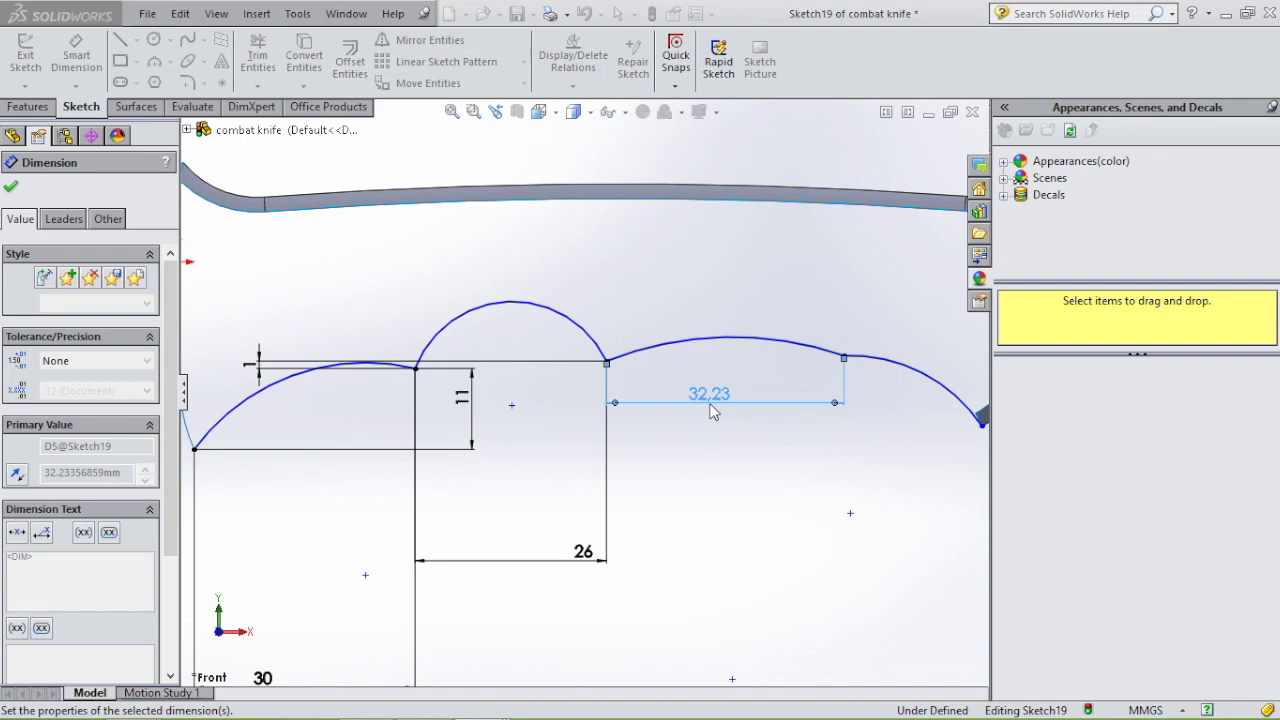
key("Escape")
Step: Dimension the vertical offset between the endpoints of the third arc from the guard as 1 mm
left_click(606, 362)
left_click(798, 369)
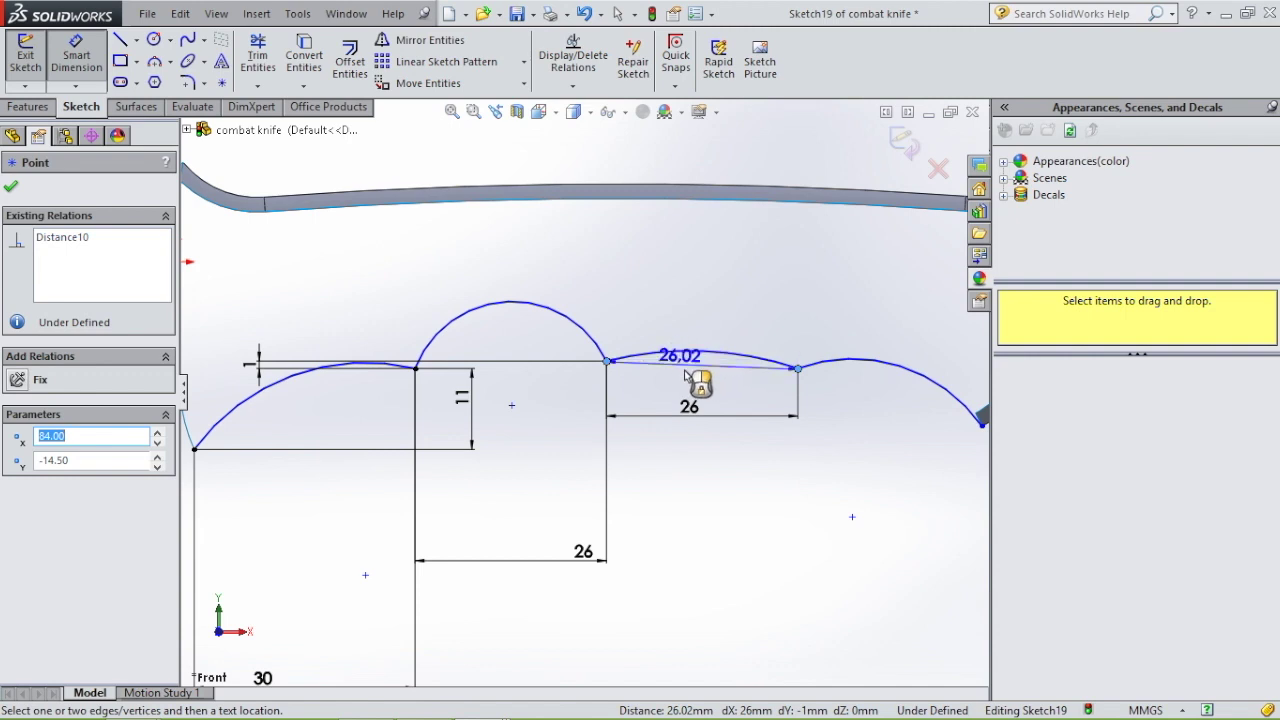
left_click(592, 370)
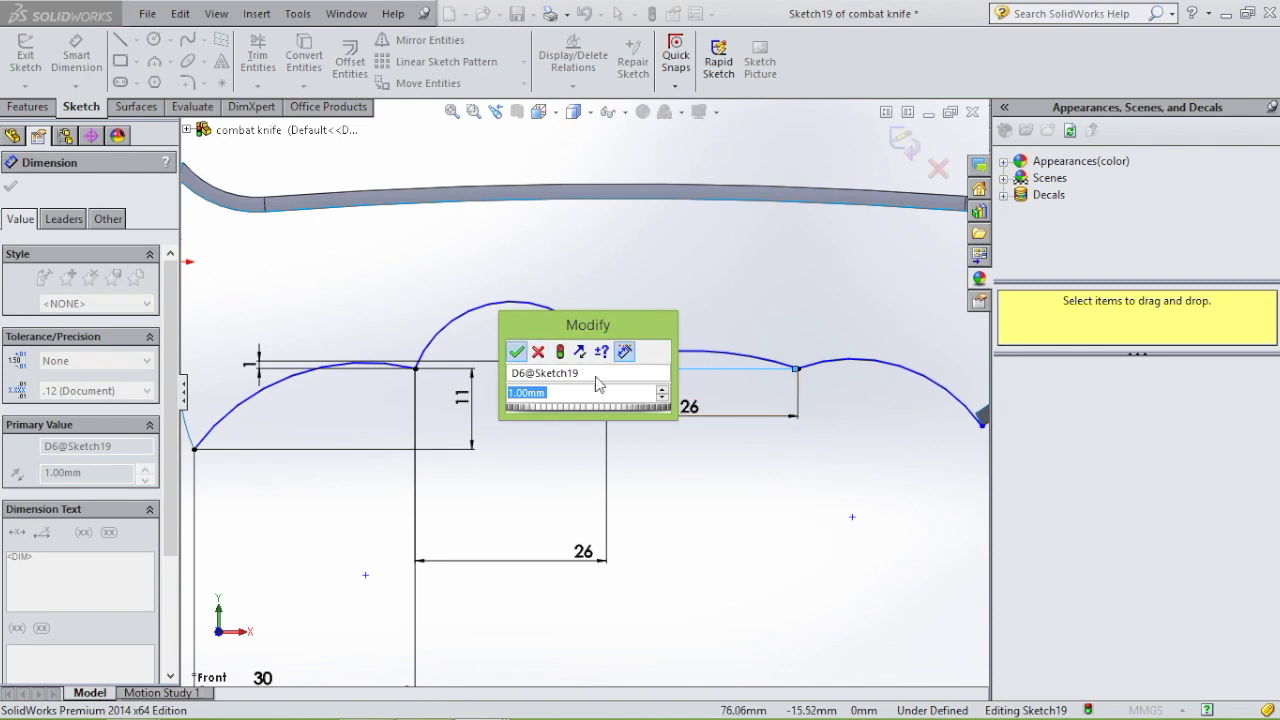
key("Return")
Step: Dimension the radius of the second finger-grip arc from the guard as 33.75 mm
scroll(920, 449, "up", 3)
key("Escape")
right_click_drag(860, 473, 630, 280)
left_click(547, 313)
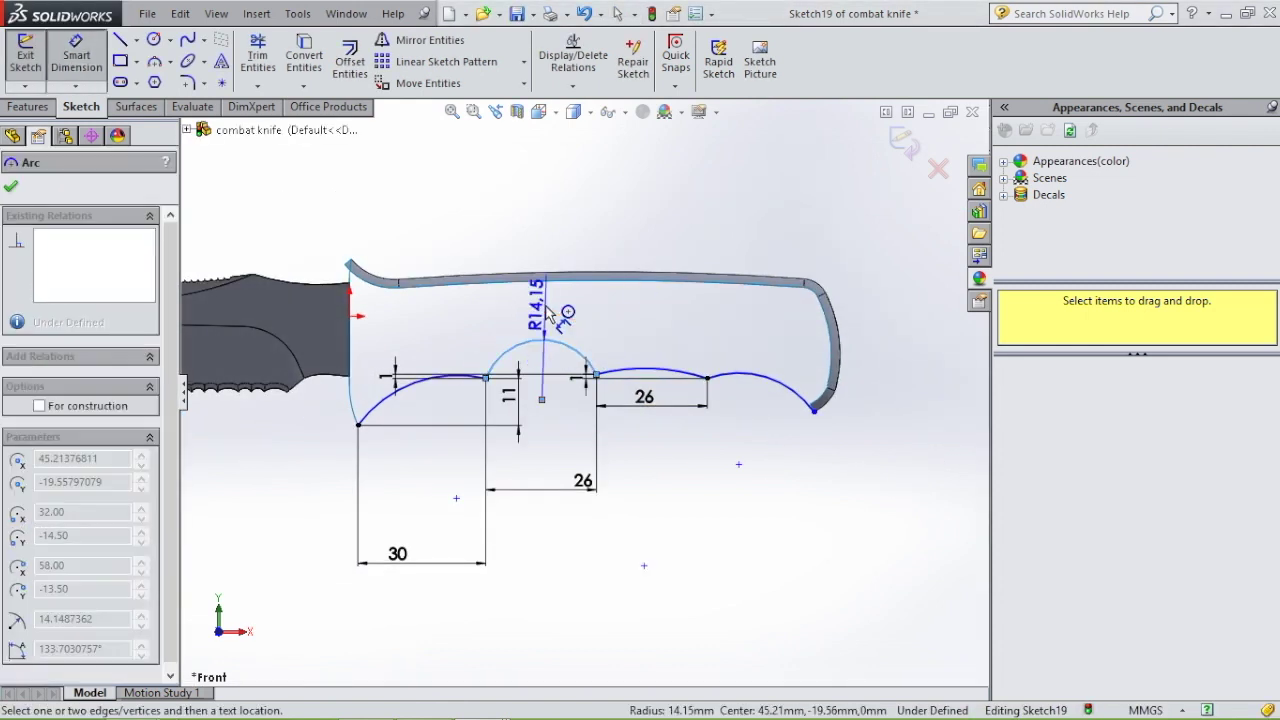
left_click(565, 314)
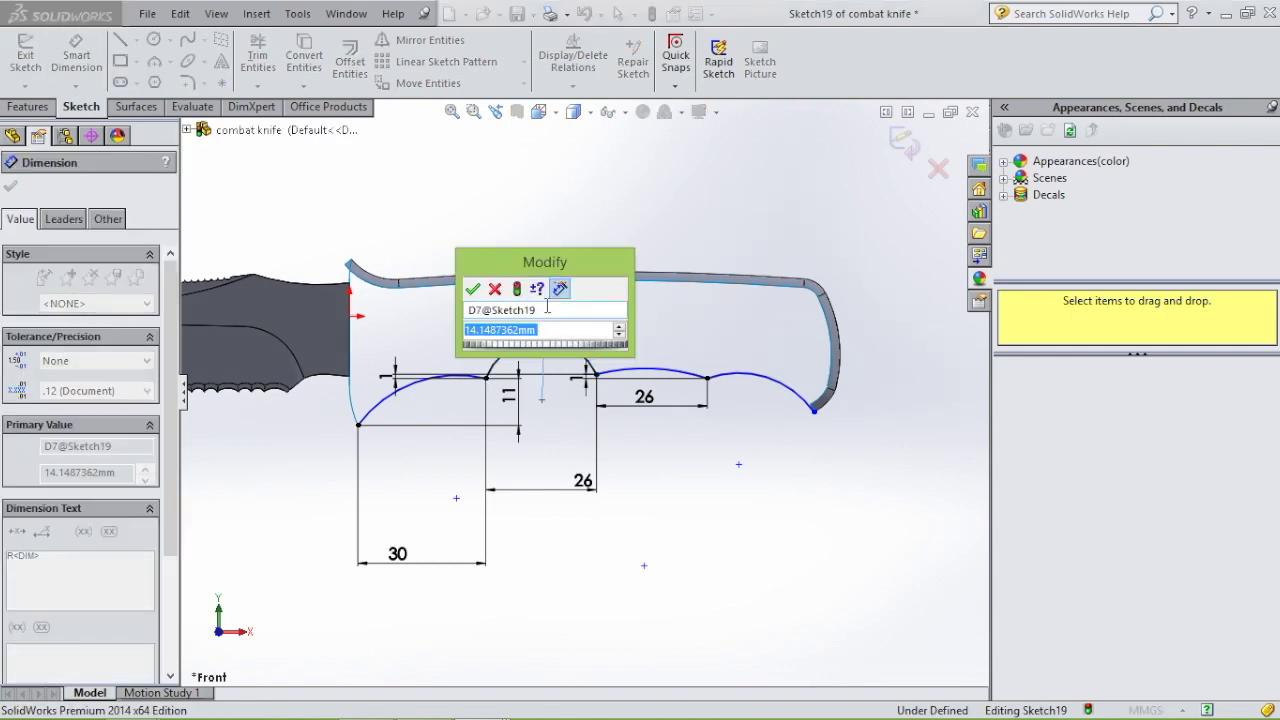
type("33.")
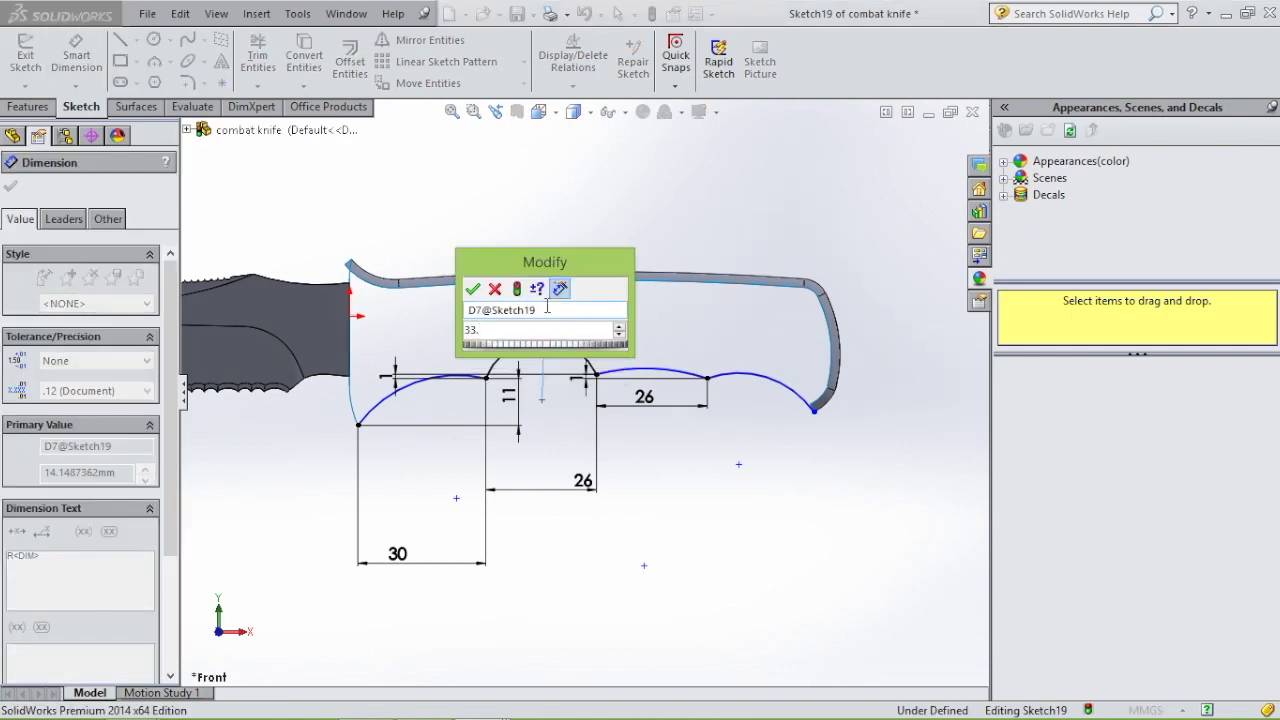
type("75")
key("Return")
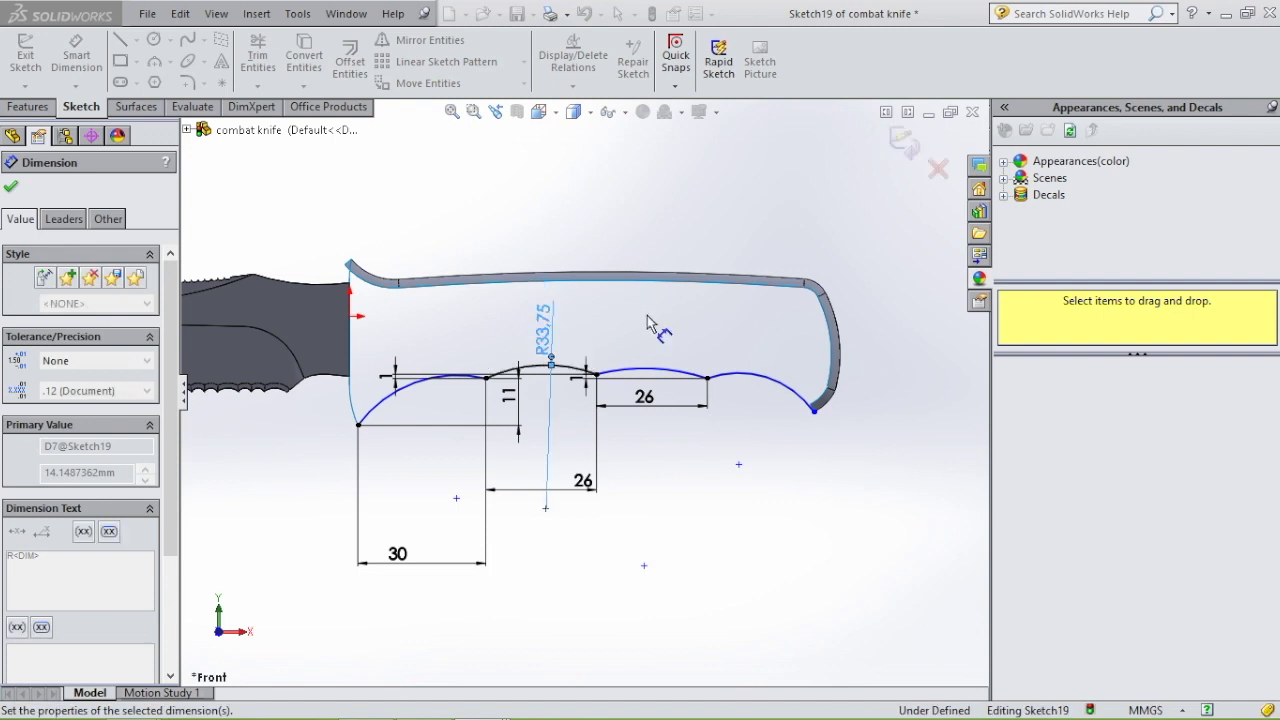
Step: Dimension the radius of the third finger-grip arc from the guard as 26.7 mm
left_click(641, 373)
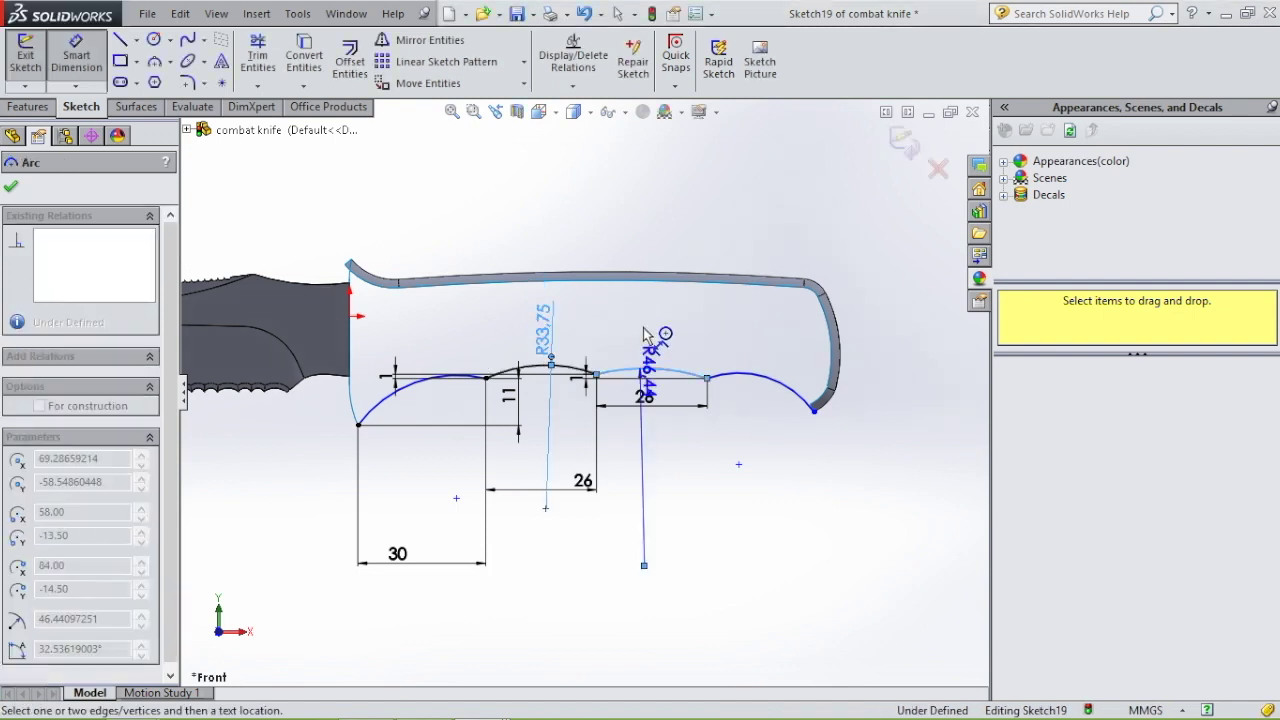
left_click(651, 338)
type("26.7")
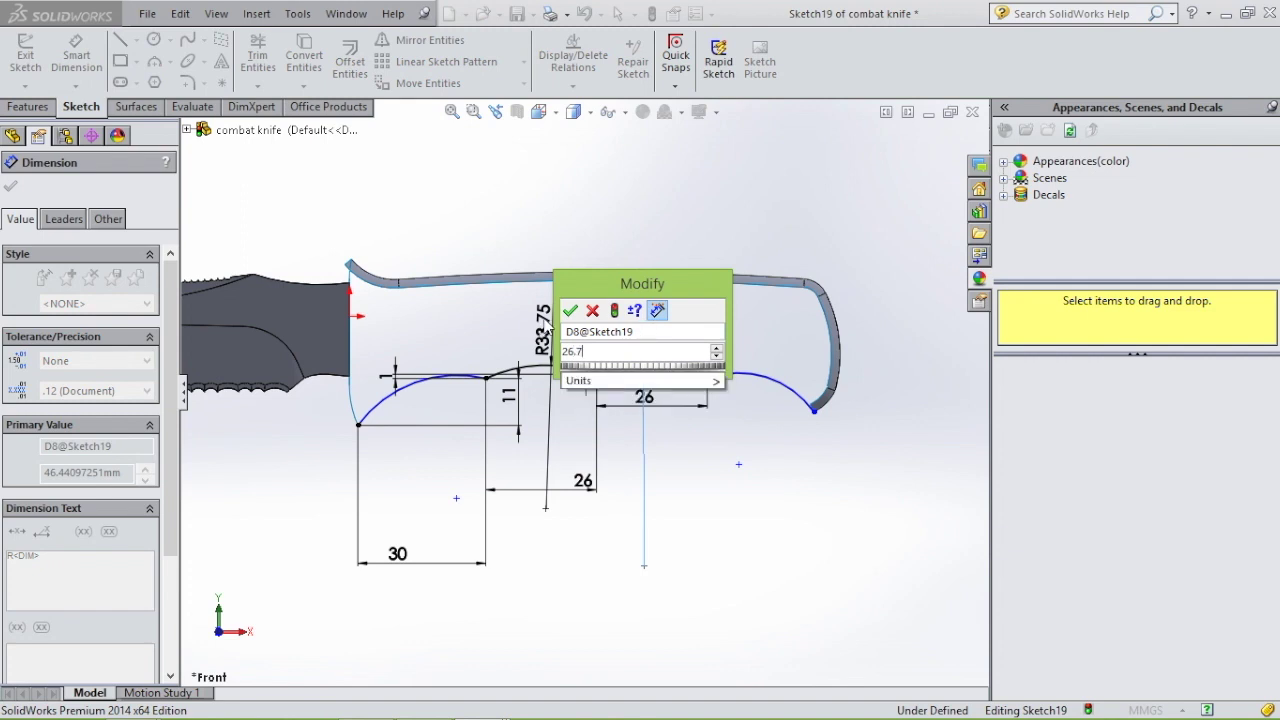
left_click(570, 311)
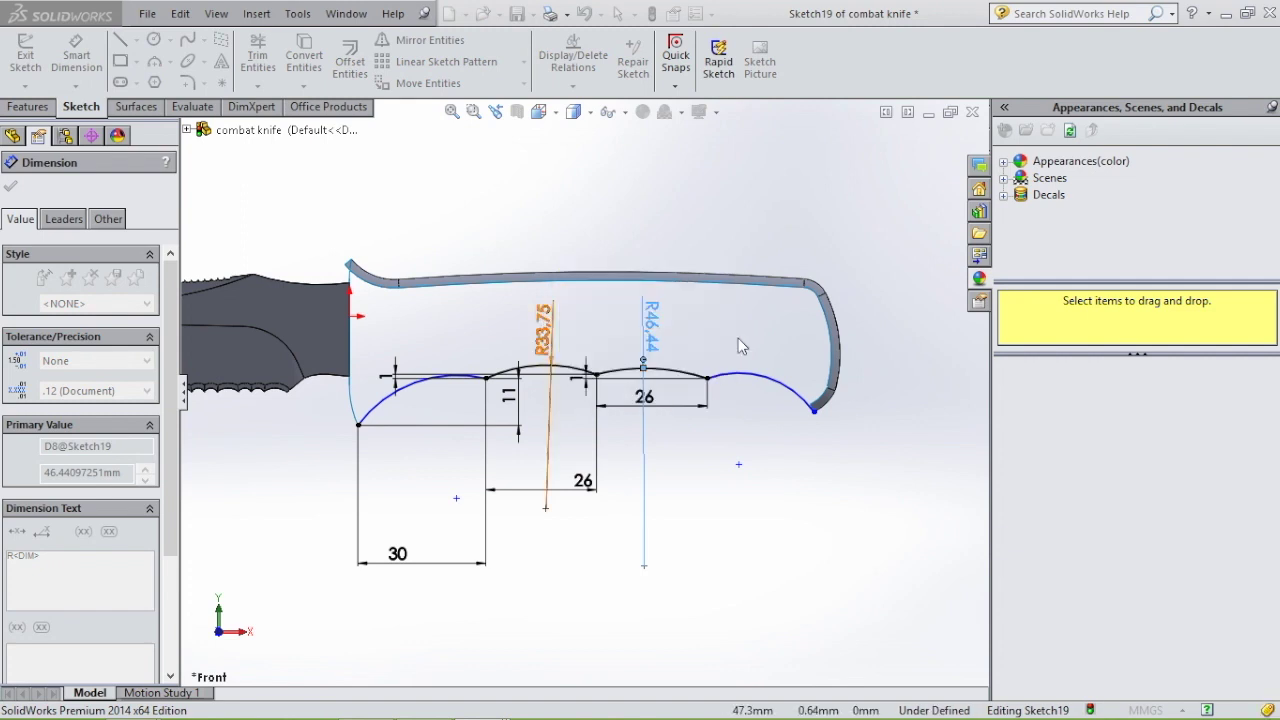
Step: Dimension the radius of the last finger-grip arc, at the handle's butt end, as 20.15 mm
left_click(784, 390)
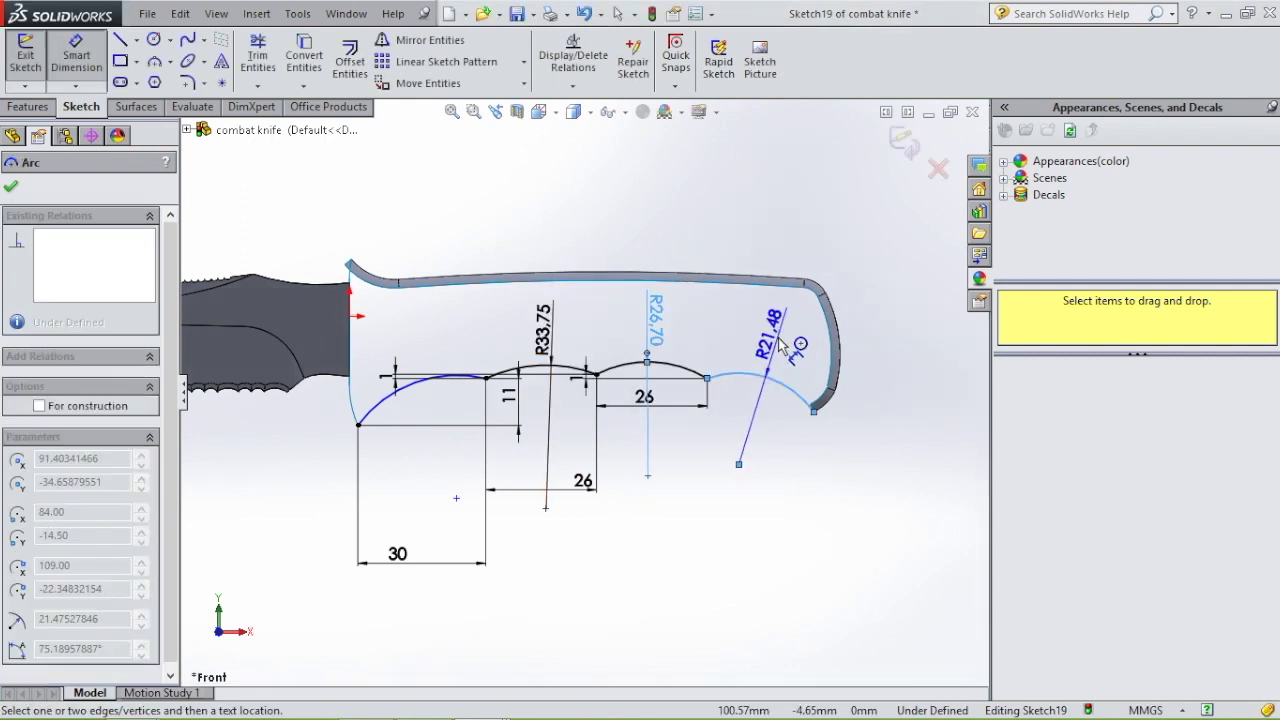
left_click(783, 345)
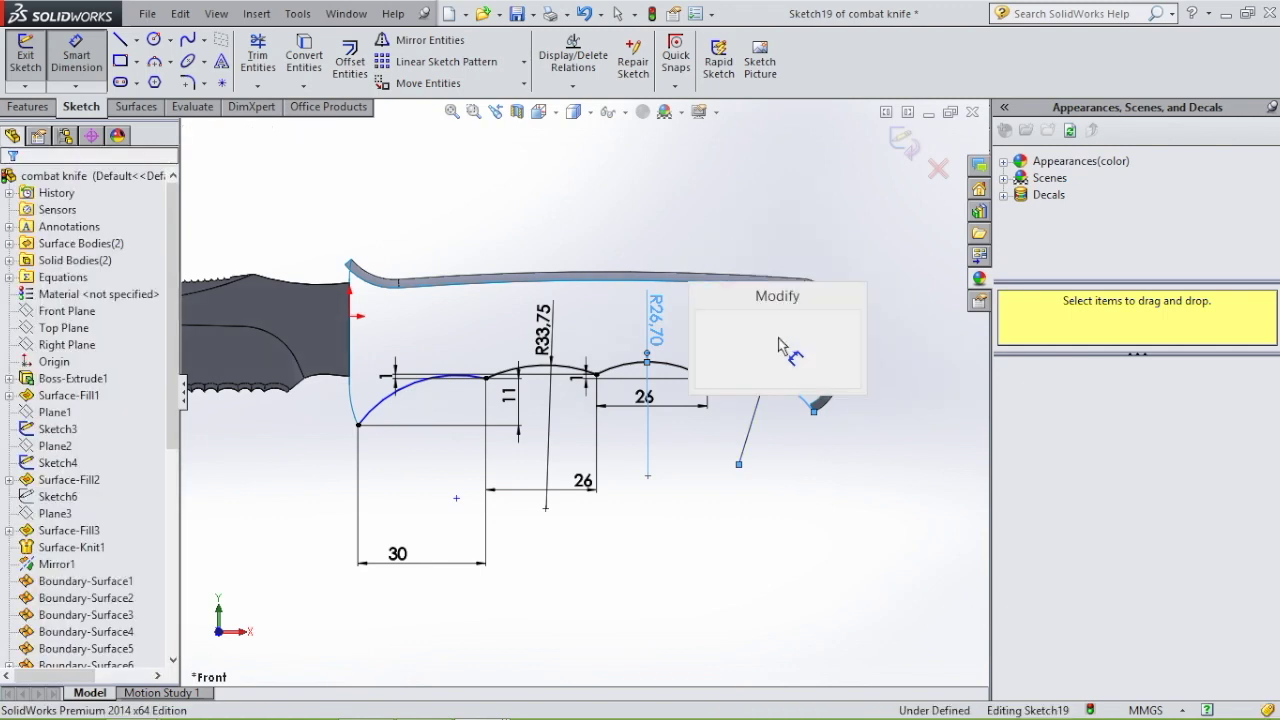
type("20")
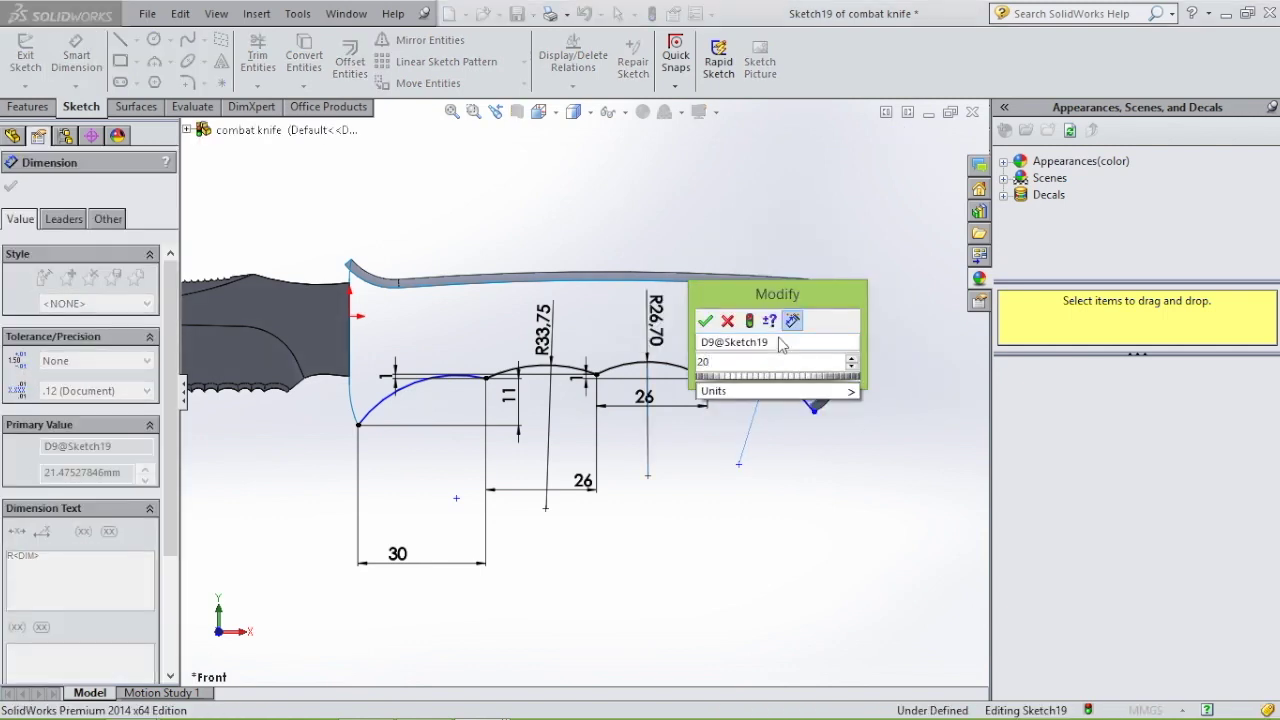
type(".15")
key("Return")
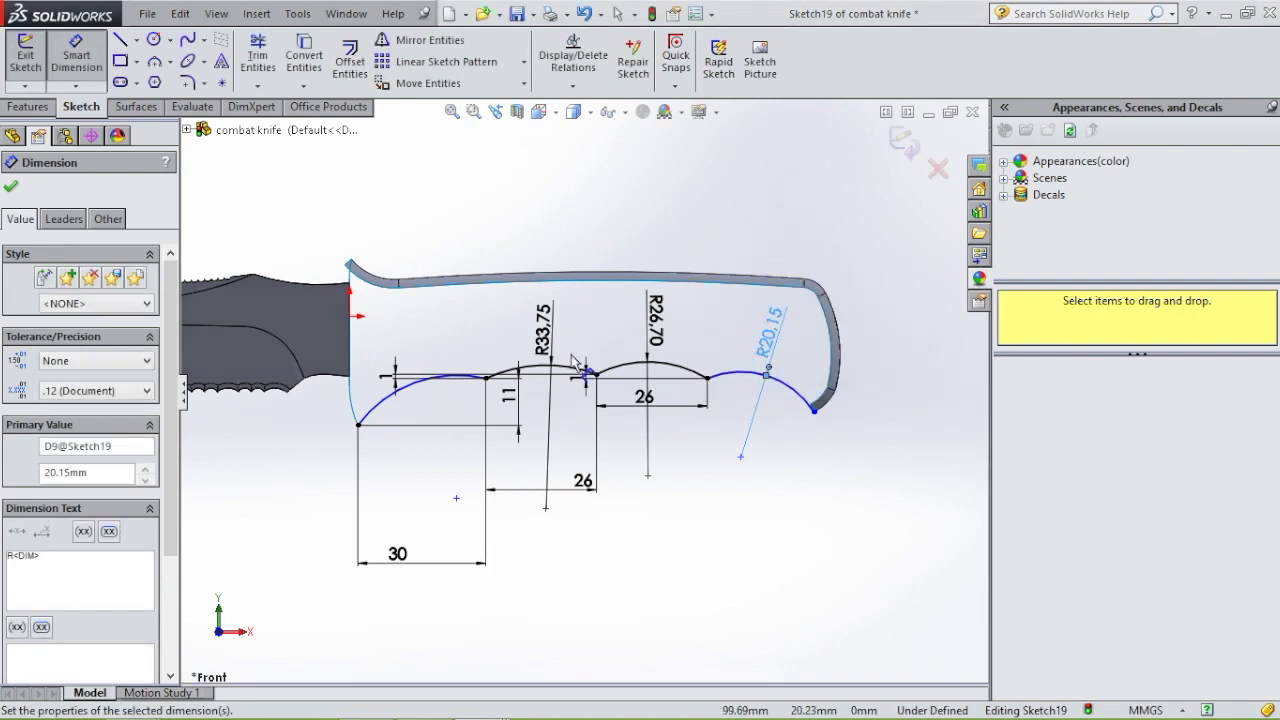
Step: Dimension the radius of the arc nearest the guard as 26 mm and end dimensioning
left_click(421, 392)
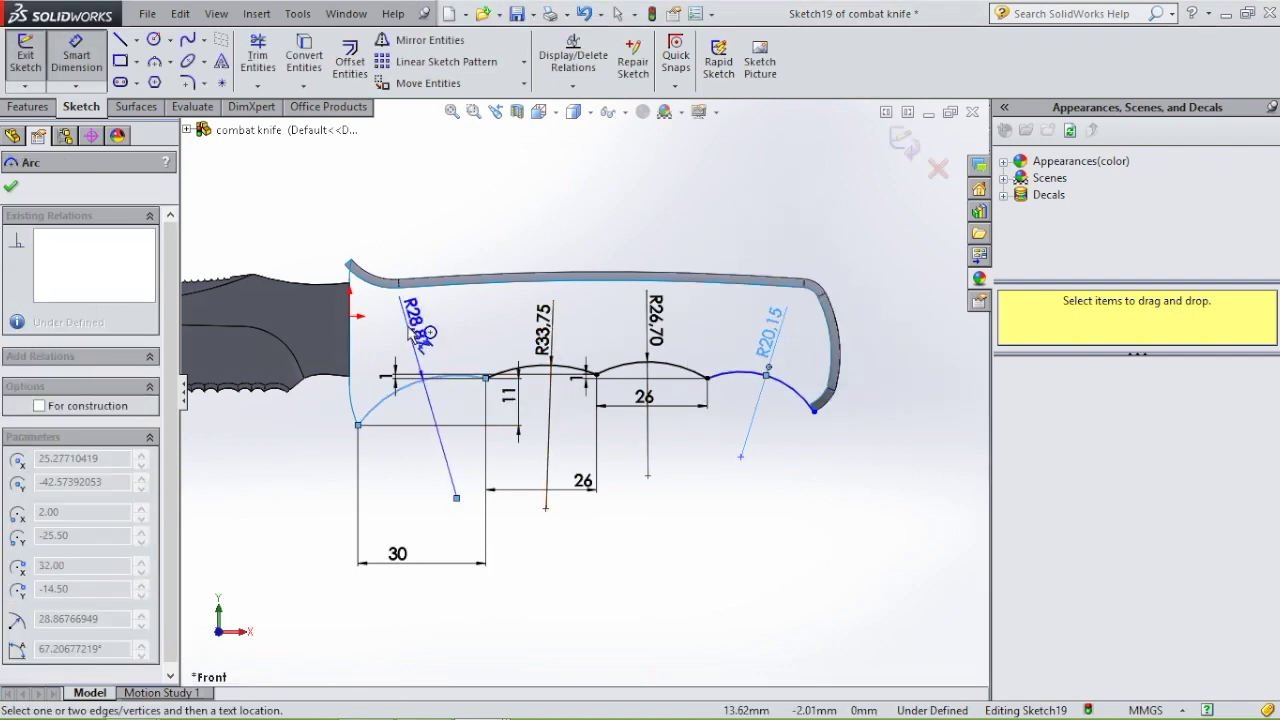
left_click(407, 333)
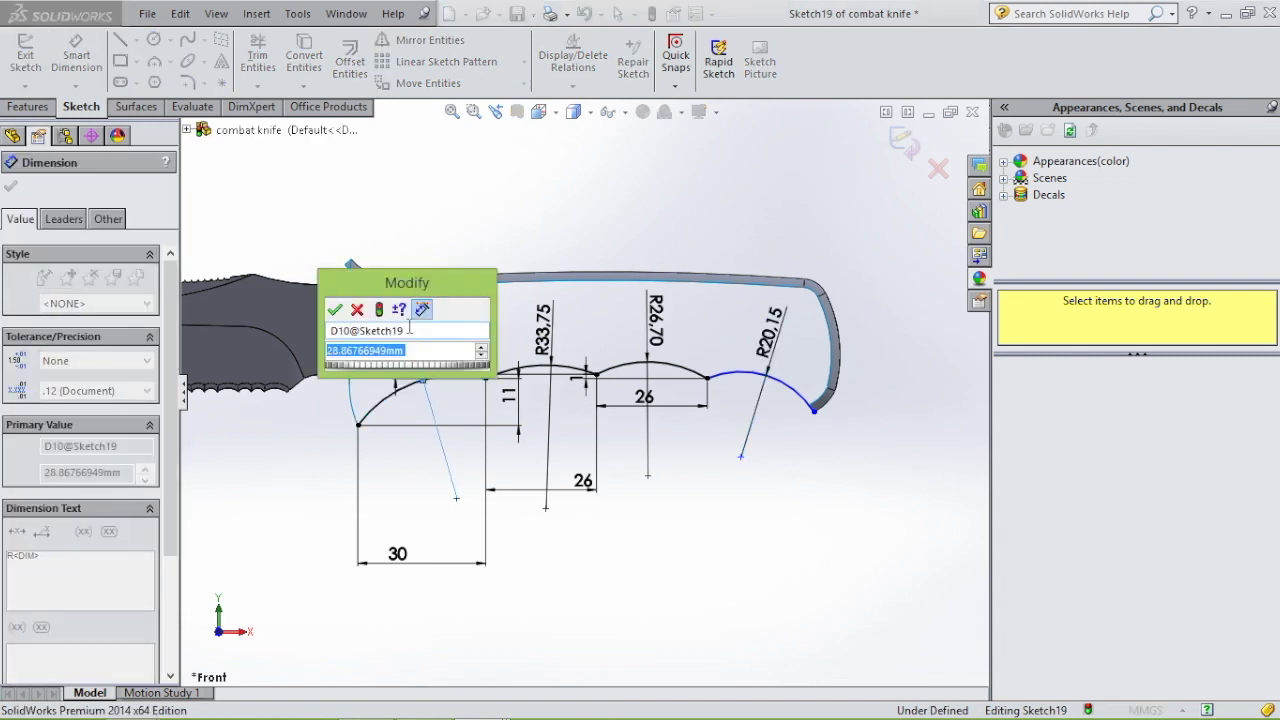
type("26")
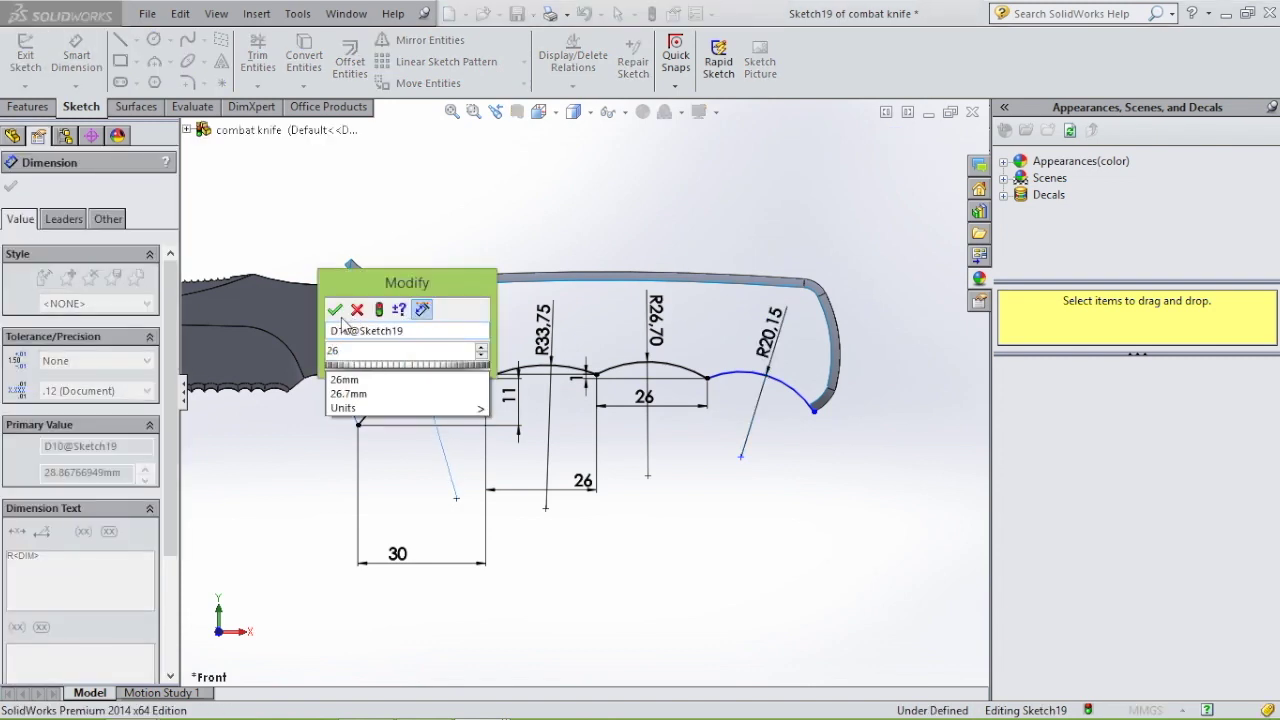
left_click(335, 309)
key("Escape")
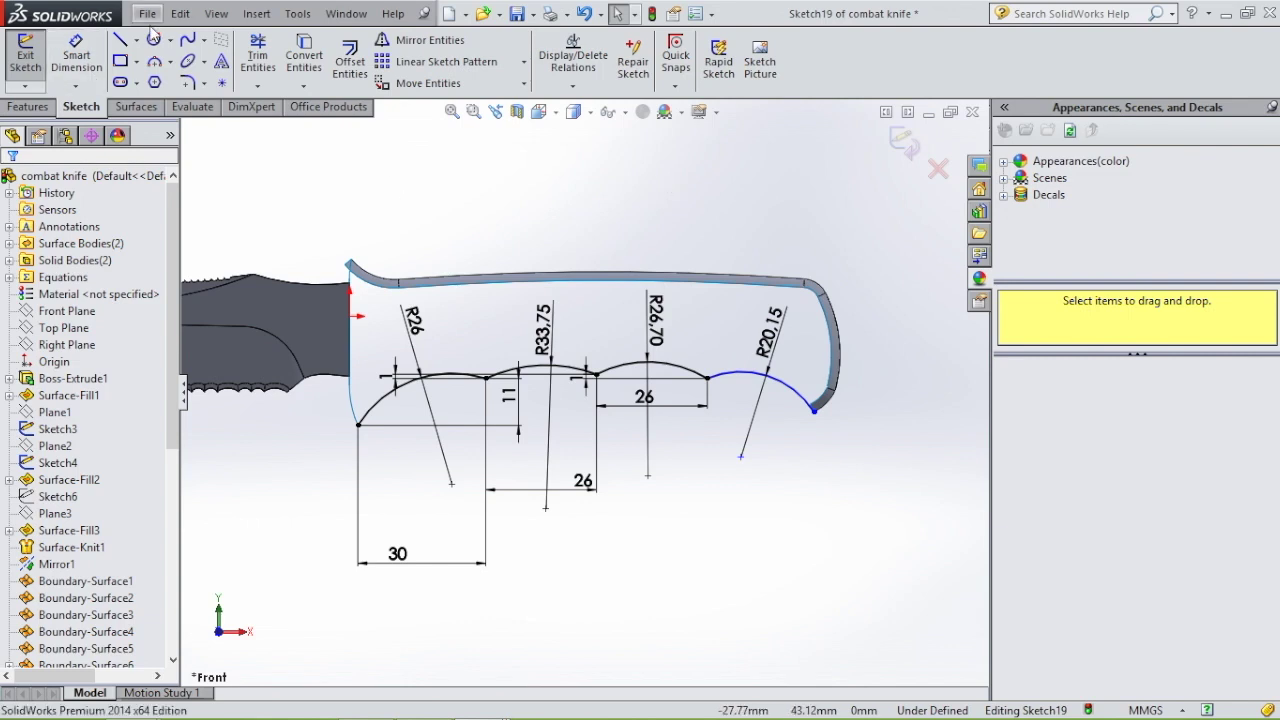
Step: Draw a centerline from the finger-grip curve's guard-side endpoint to the centre of the R26 arc, and exit the sketch
left_click(136, 40)
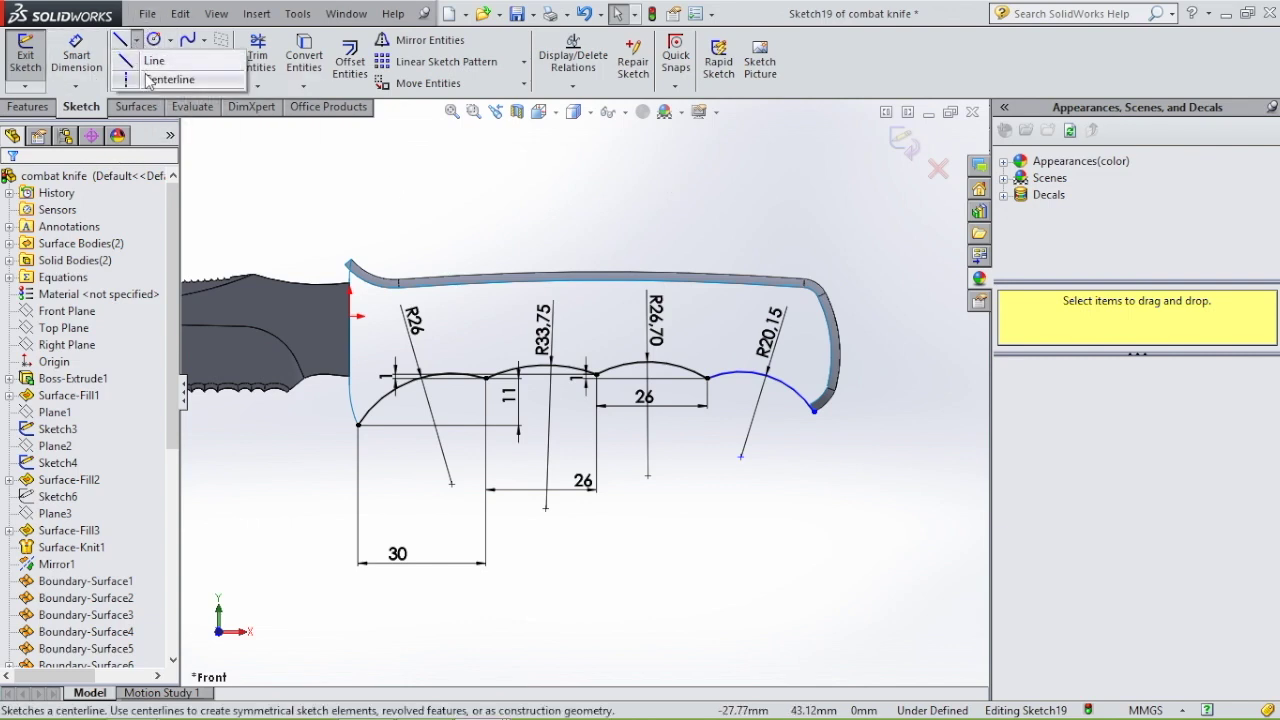
left_click(150, 81)
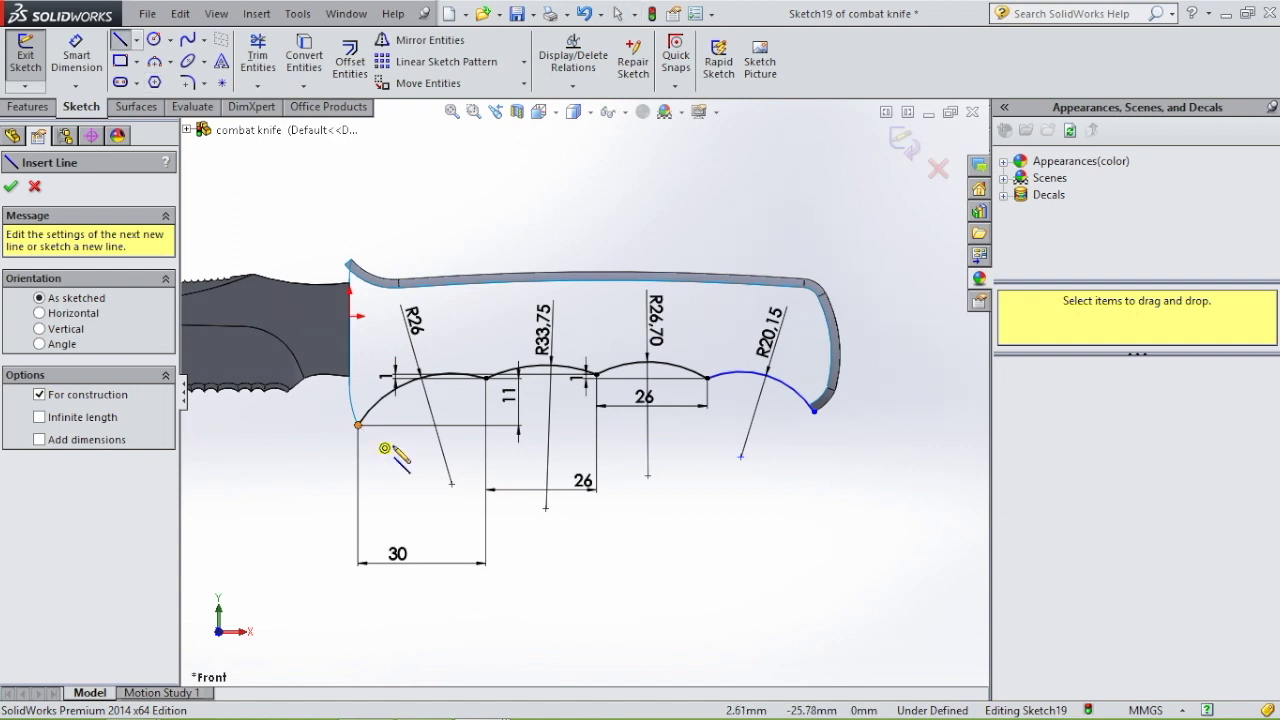
left_click(358, 425)
left_click(451, 484)
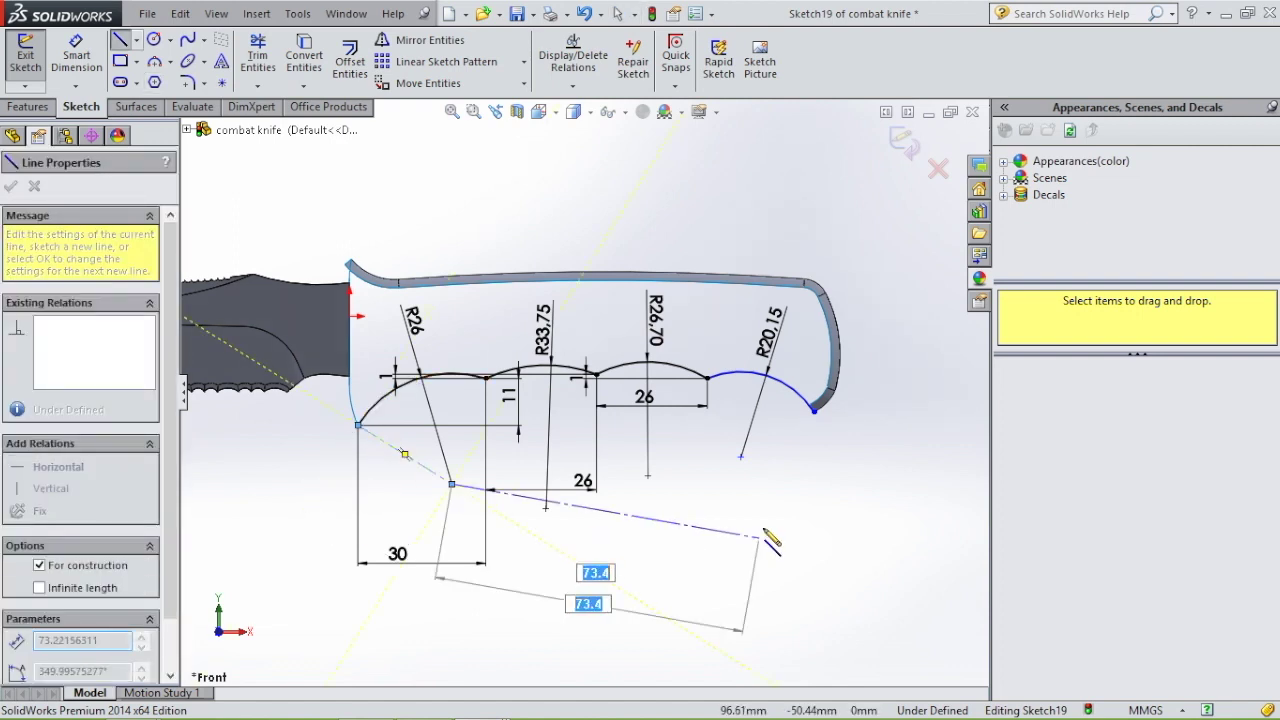
key("Escape")
key("Escape")
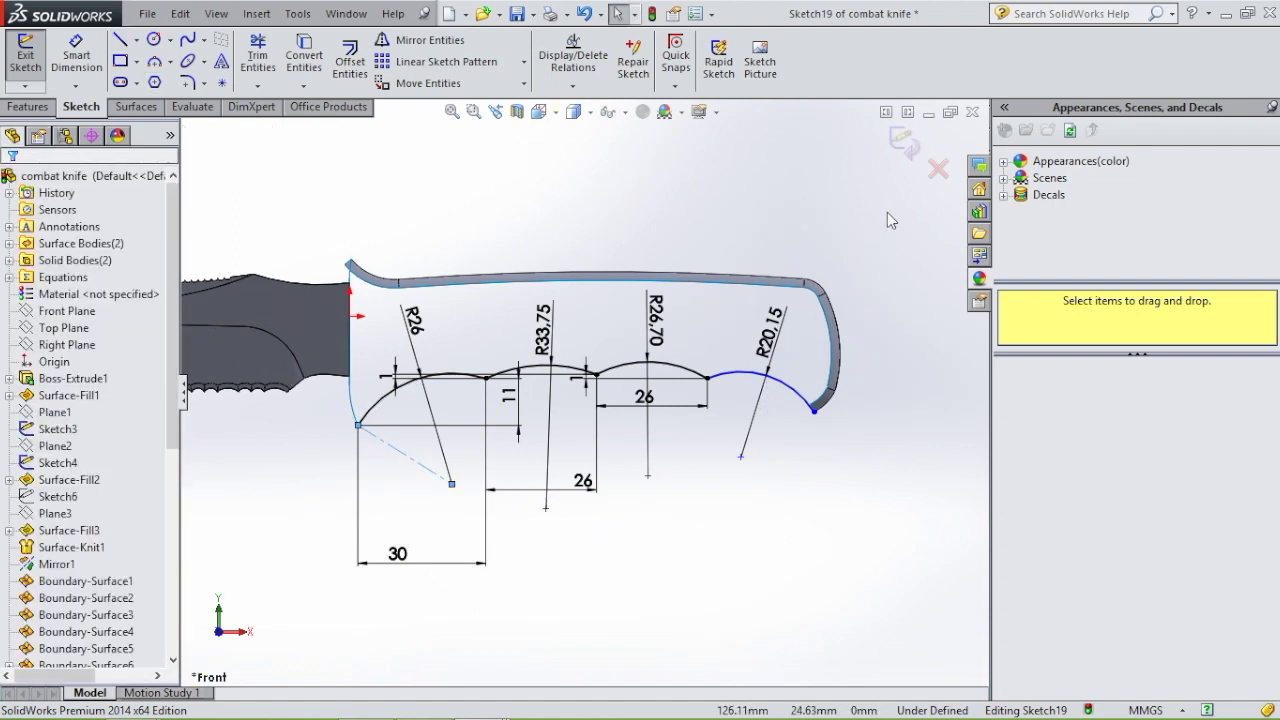
left_click(902, 142)
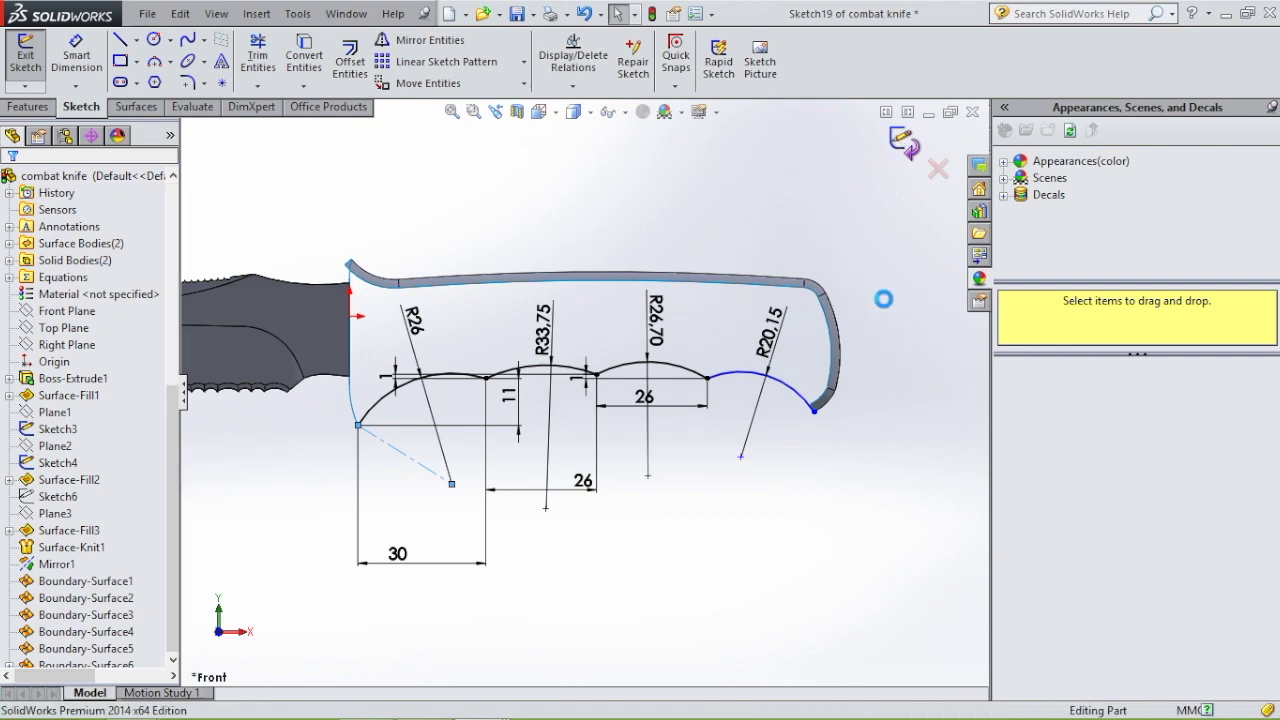
Step: Create a reference plane through the R26 arc's centre point and the two lower corner vertices of the guard surface
middle_click_drag(661, 455, 752, 424)
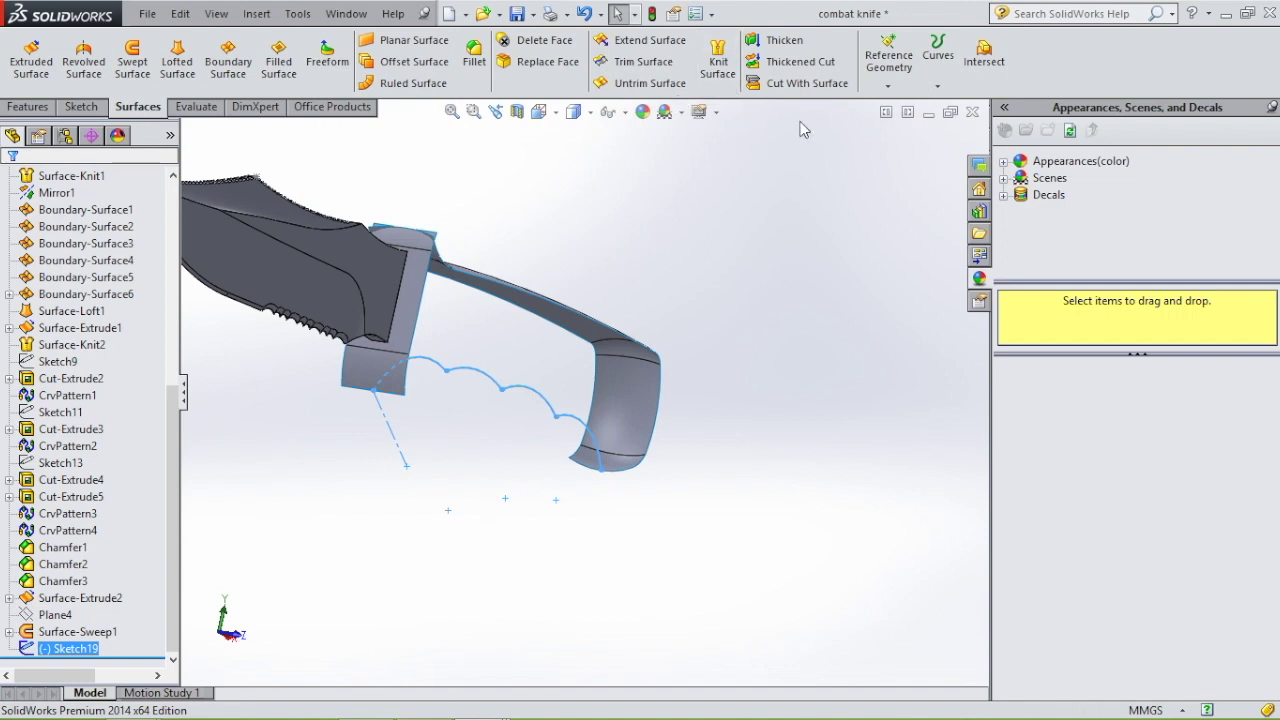
left_click(887, 88)
left_click(905, 104)
left_click(407, 468)
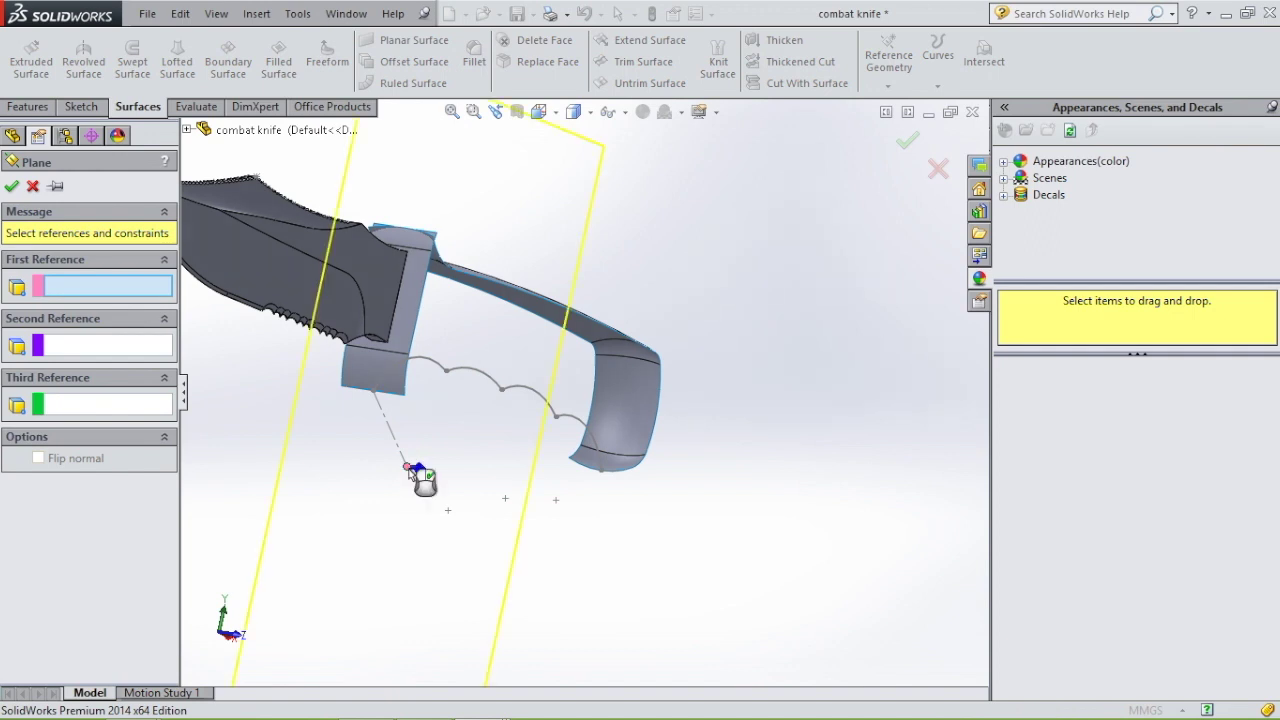
left_click(404, 395)
left_click(342, 386)
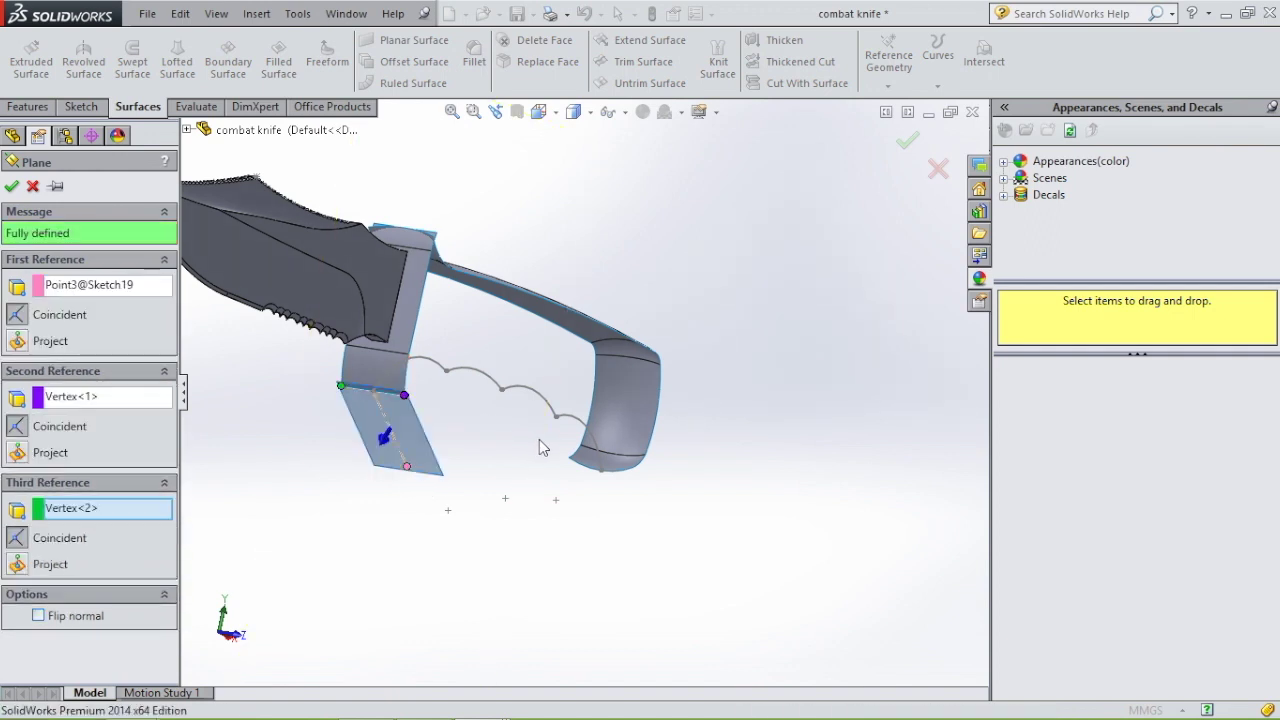
left_click(12, 187)
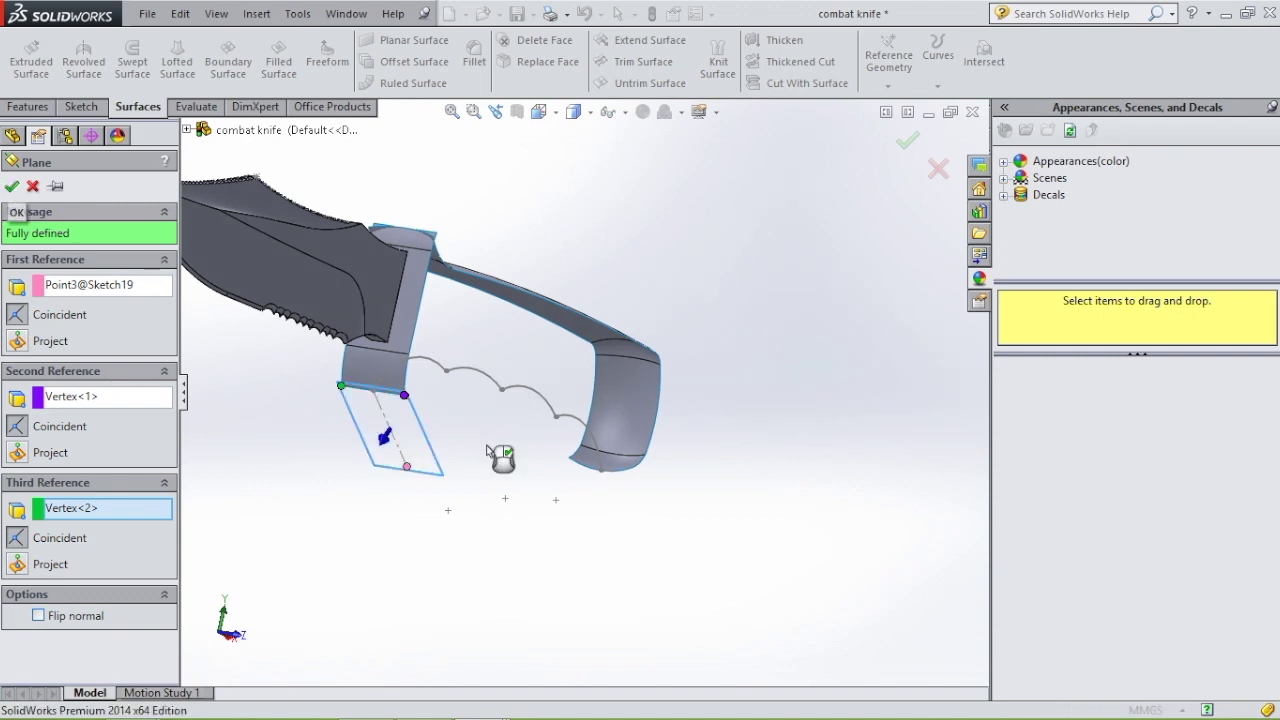
Step: Start a sketch on the new reference plane and draw a centerline about 23 mm long across the guard's width
middle_click_drag(489, 449, 473, 420)
left_click(389, 455)
left_click(474, 380)
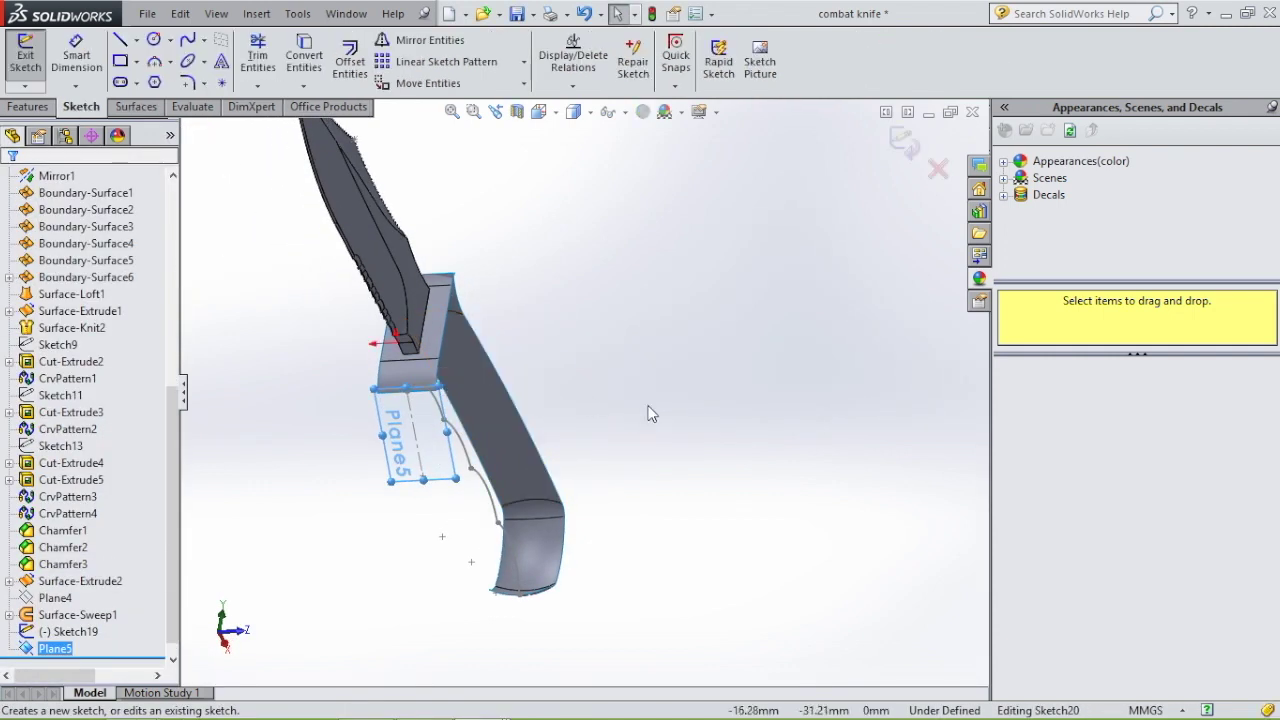
key("space")
left_click(683, 415)
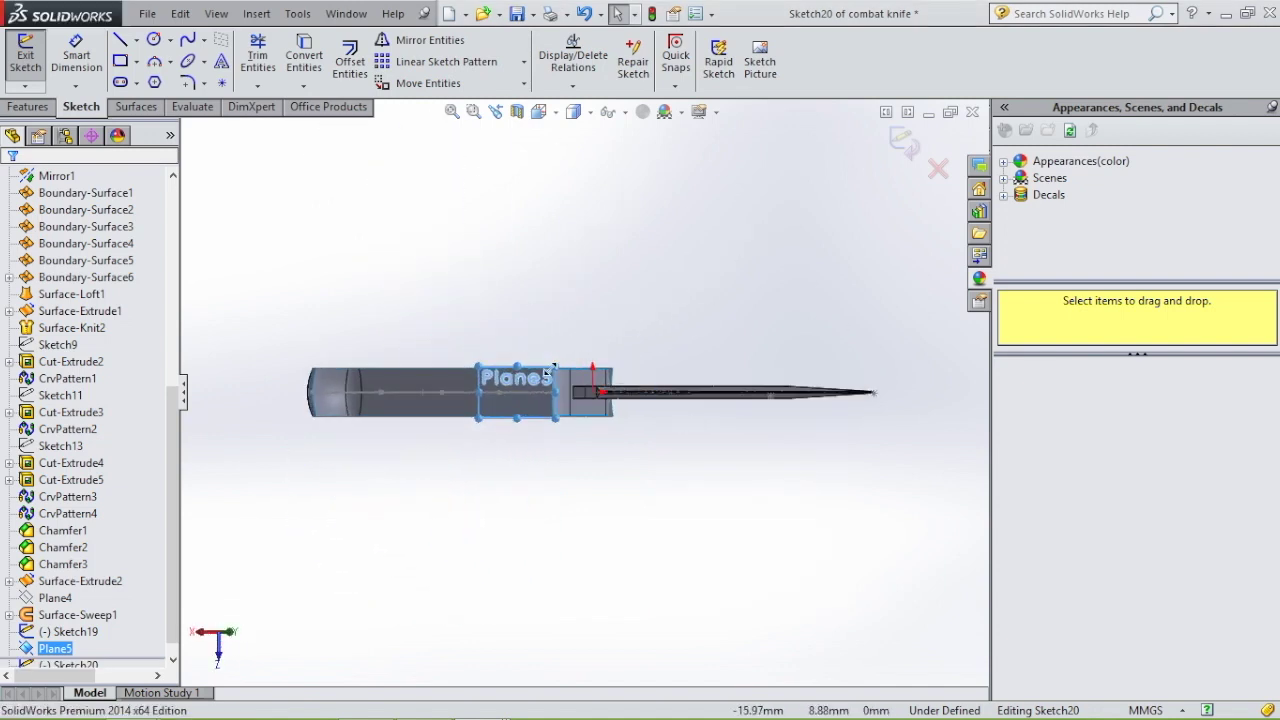
scroll(548, 374, "down", 8)
key("l")
left_click(644, 188)
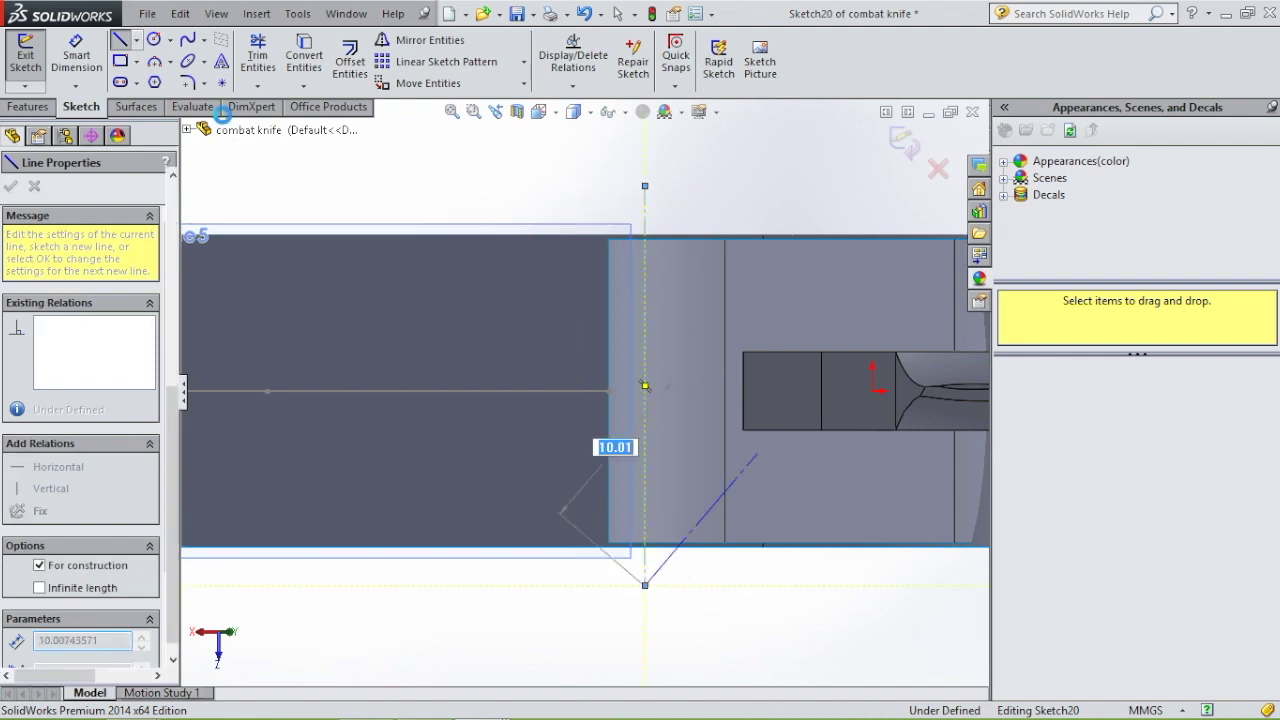
key("Escape")
Step: Dimension the length of the centerline across the guard as 18 mm
key("d")
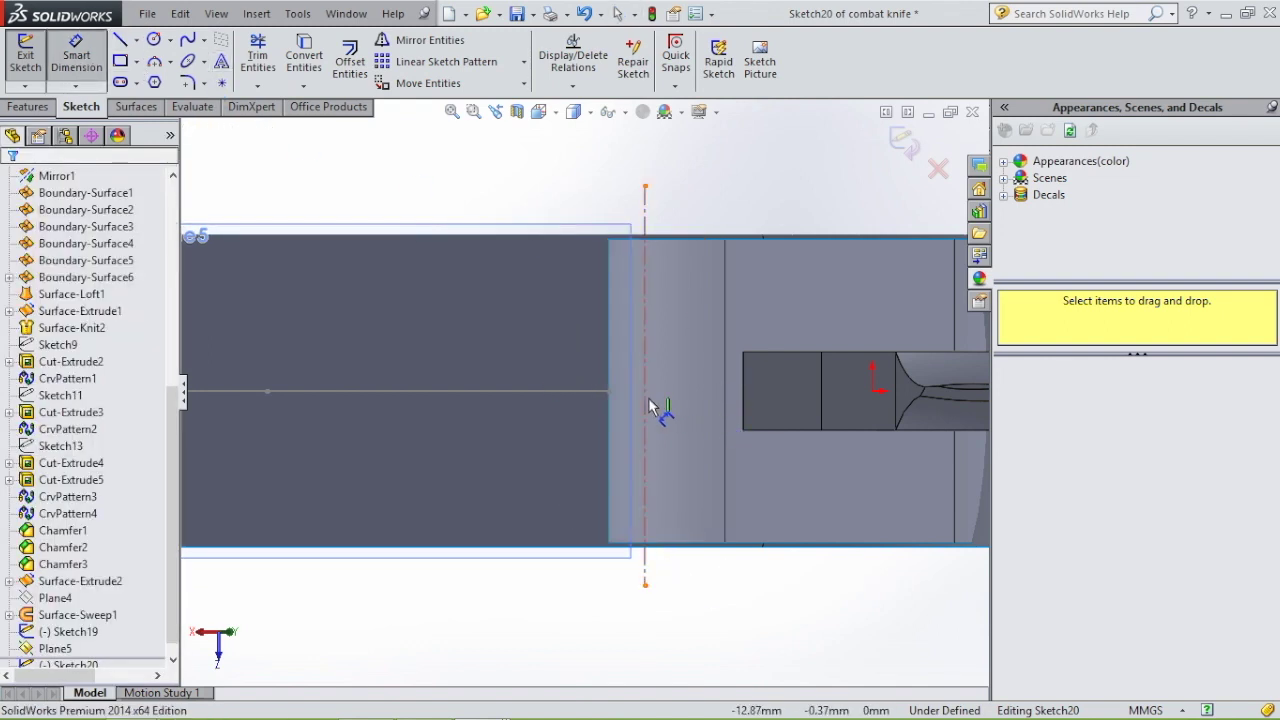
left_click(645, 205)
left_click(735, 175)
type("18")
key("Return")
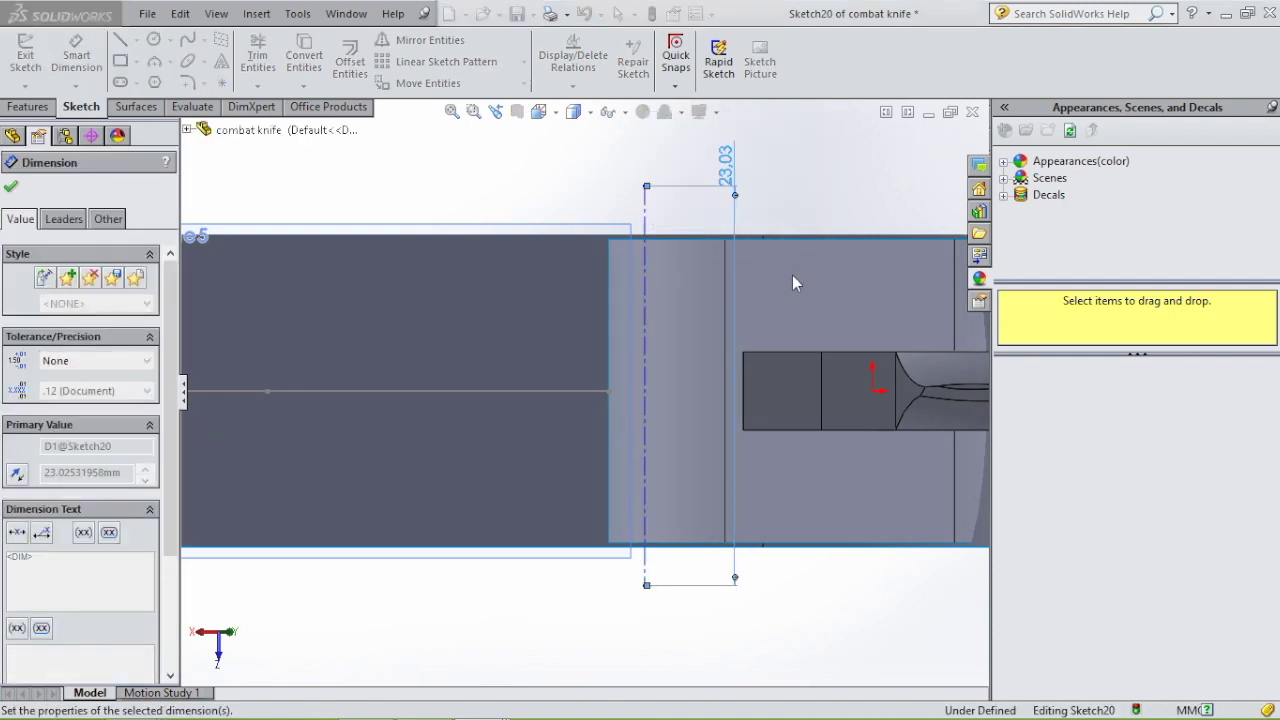
Step: Draw a short perpendicular centerline from the 18 mm centerline's midpoint toward the handle and dimension its length as 2 mm
left_click(136, 40)
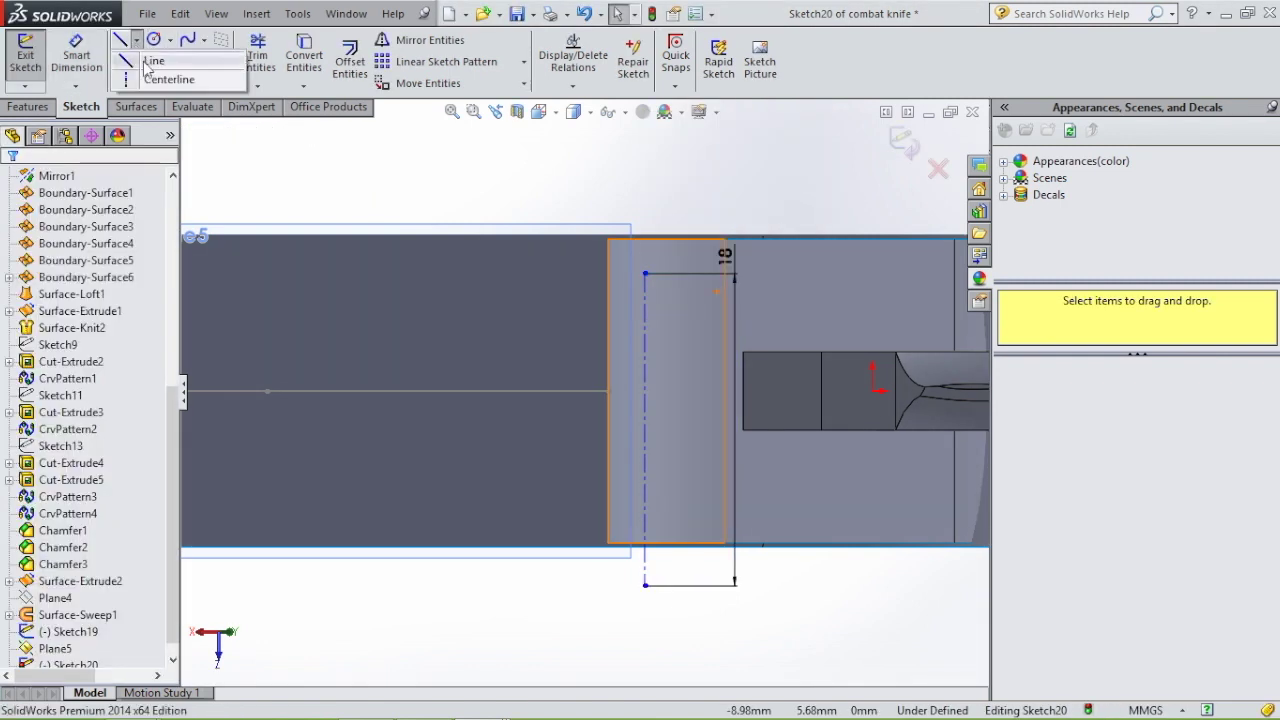
left_click(169, 79)
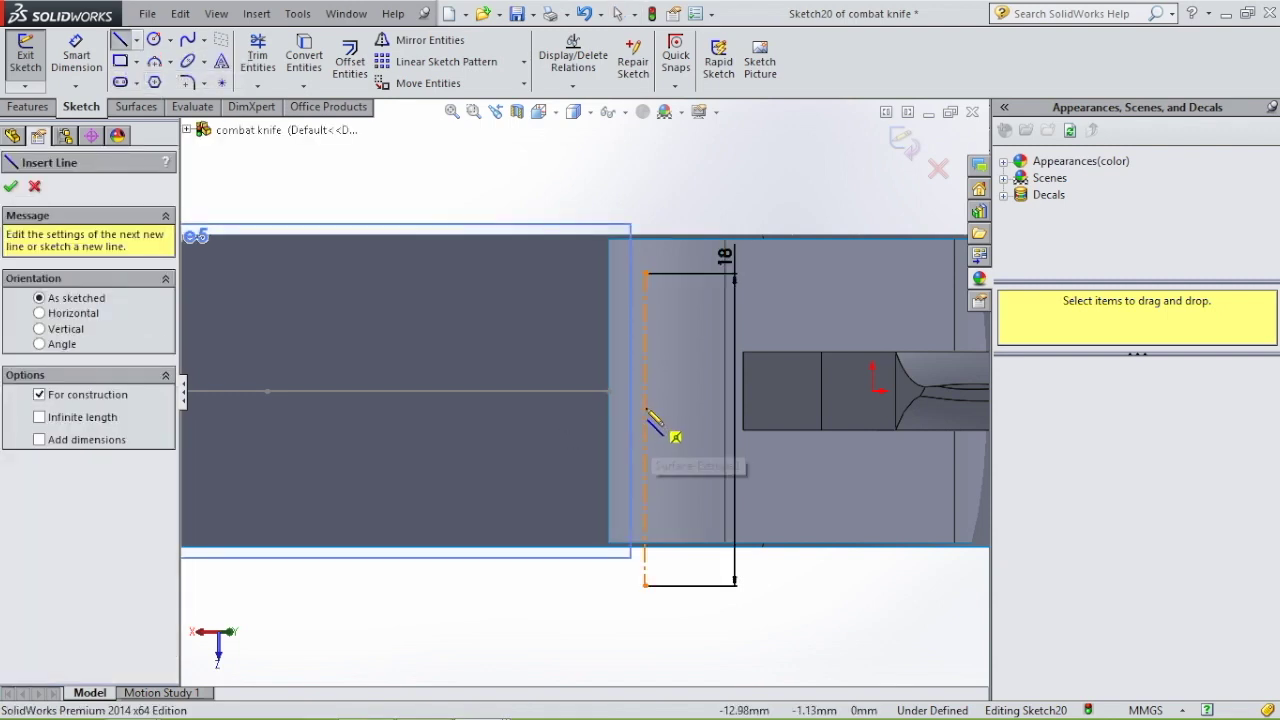
left_click(645, 430)
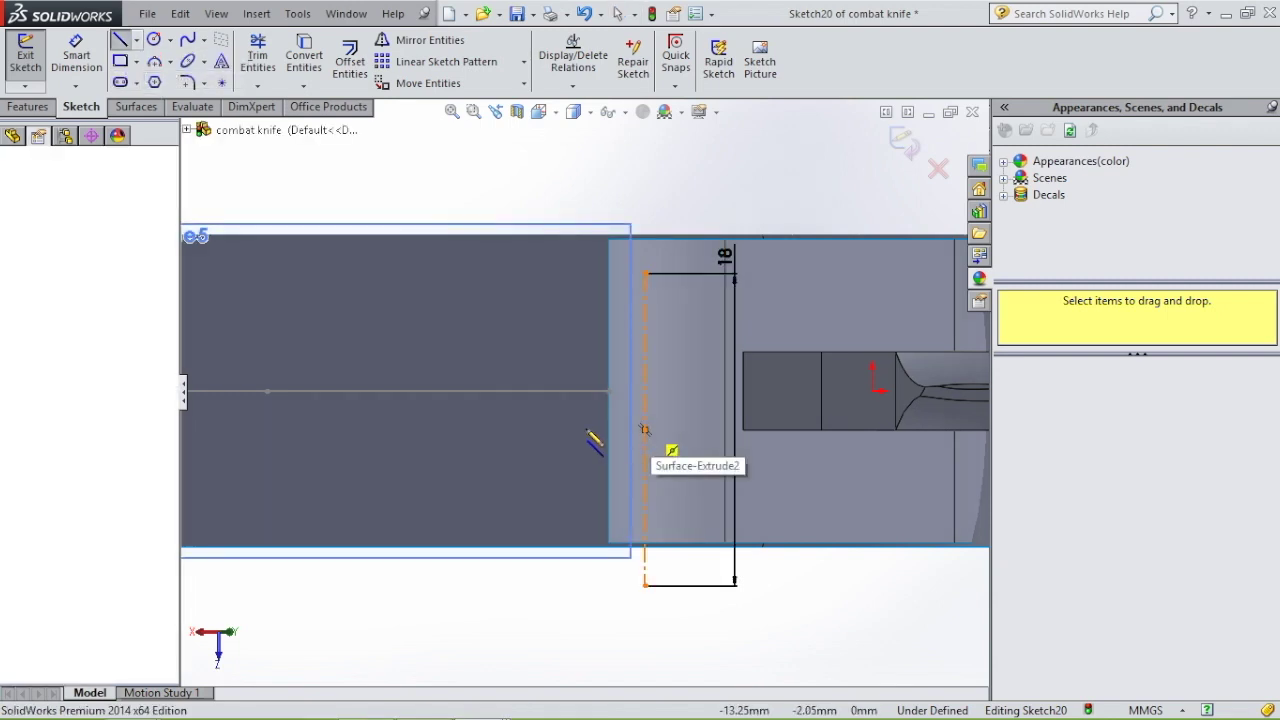
key("Escape")
left_click(74, 64)
left_click(615, 430)
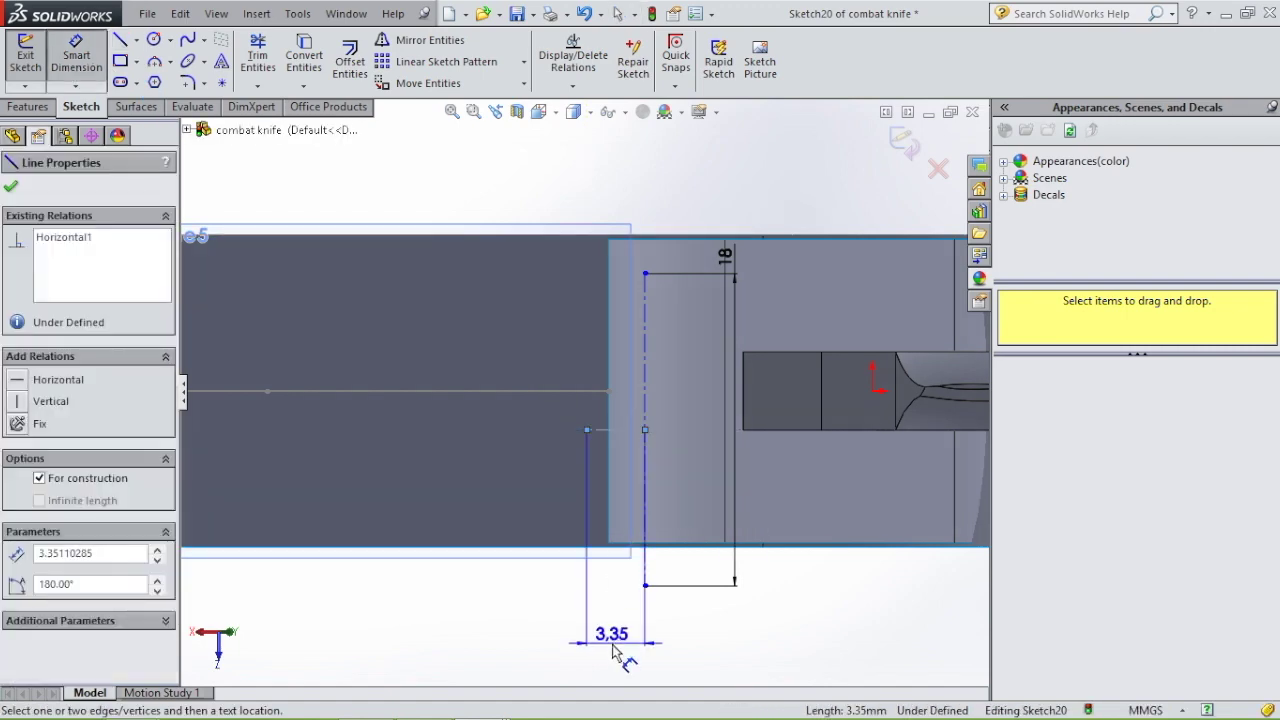
left_click(613, 640)
key("Return")
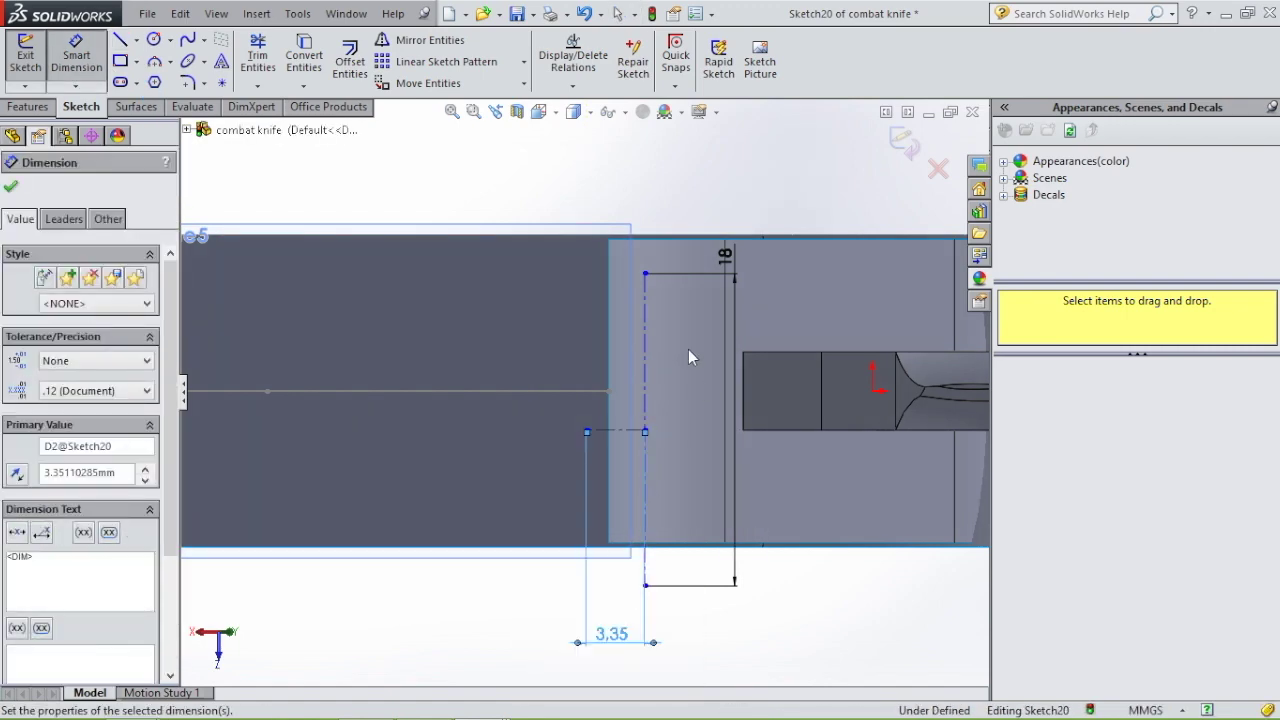
Step: Draw a three-point arc between the 18 mm centerline's endpoints, bulging toward the handle
left_click(154, 61)
left_click(645, 273)
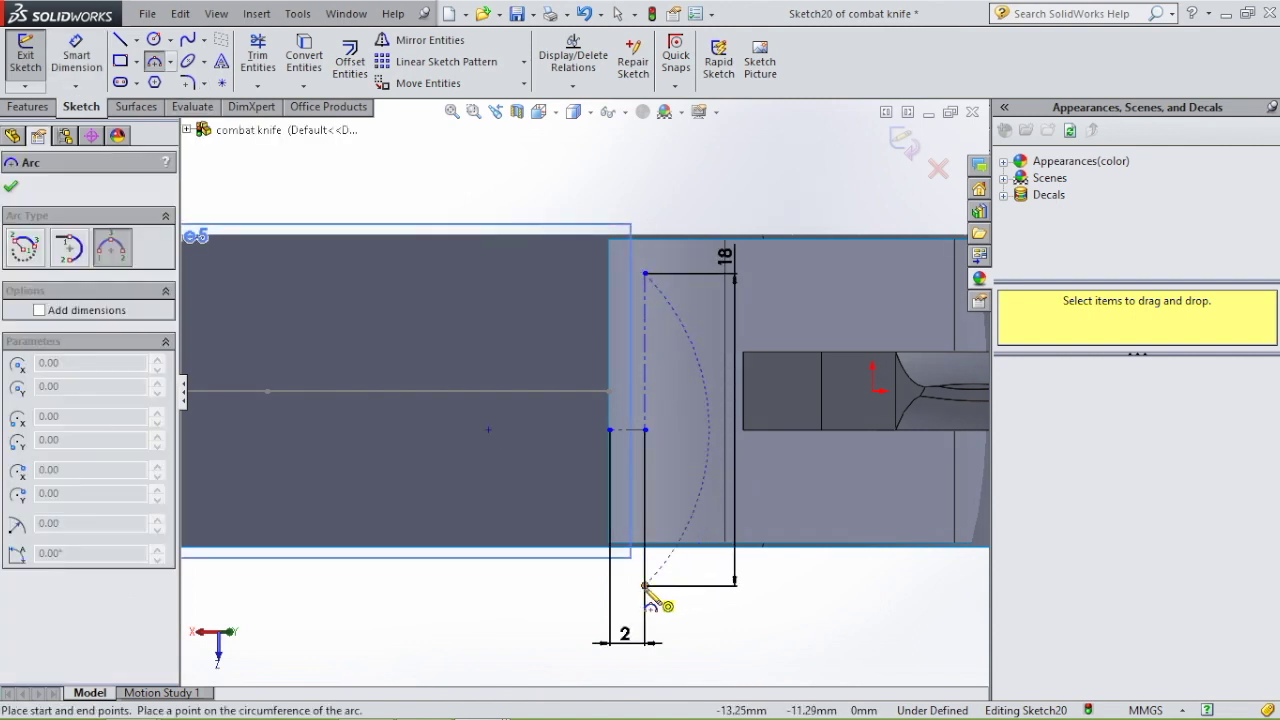
left_click(645, 585)
left_click(607, 444)
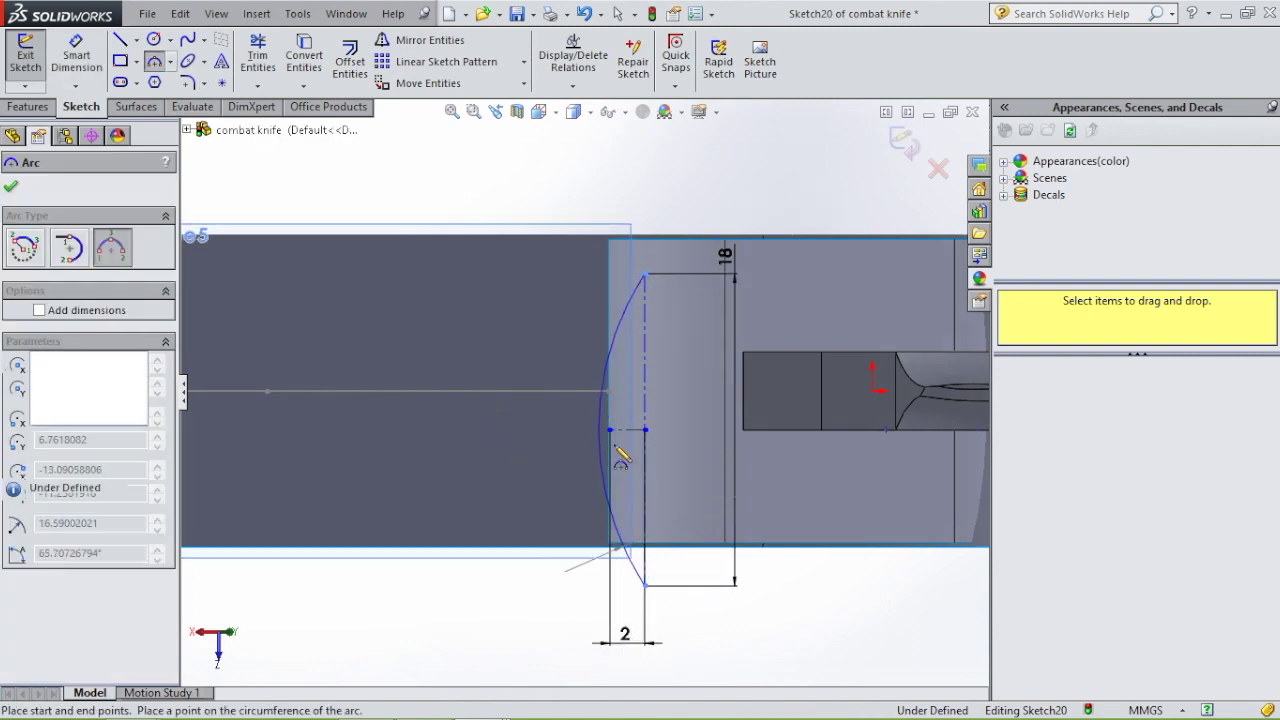
key("Escape")
Step: Add a midpoint relation between the arc and the free end of the 2 mm centerline
left_click(604, 437)
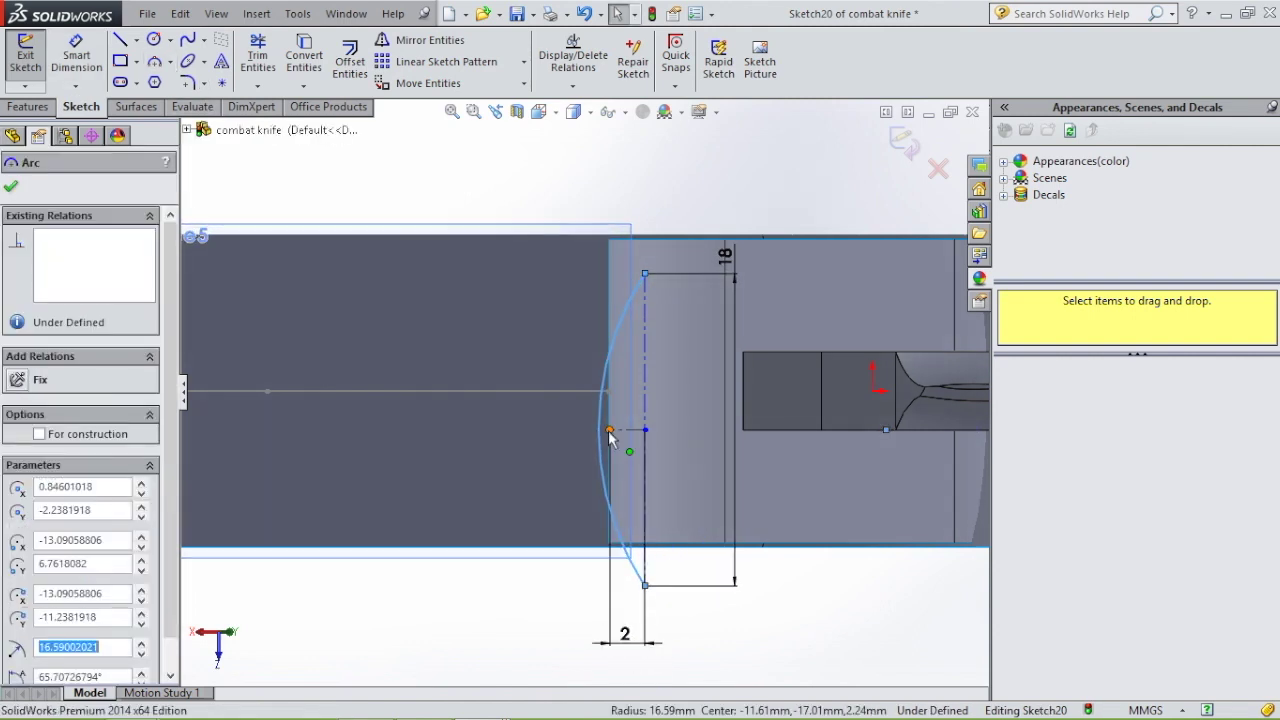
left_click(610, 430, "ctrl")
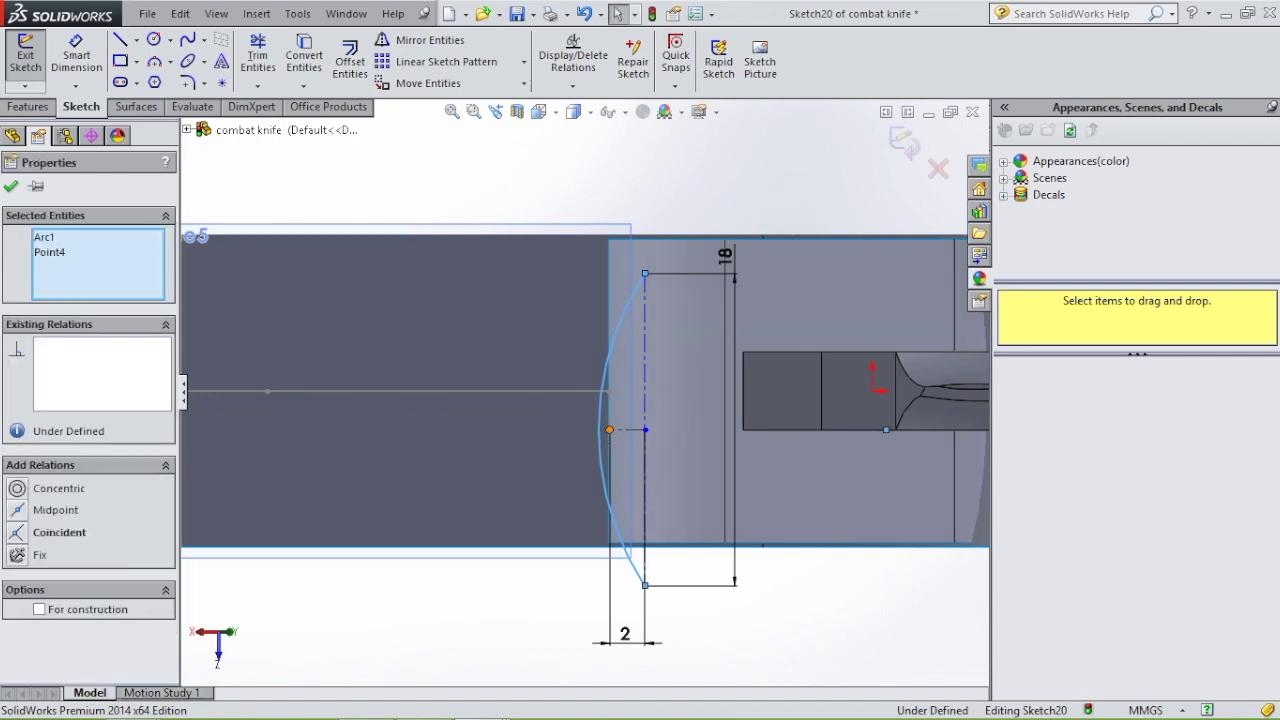
left_click(19, 513)
key("Escape")
Step: Make the arc's midpoint coincident with the guard-side endpoint of the finger-grip curve
scroll(761, 482, "up", 3)
middle_click_drag(680, 374, 758, 398)
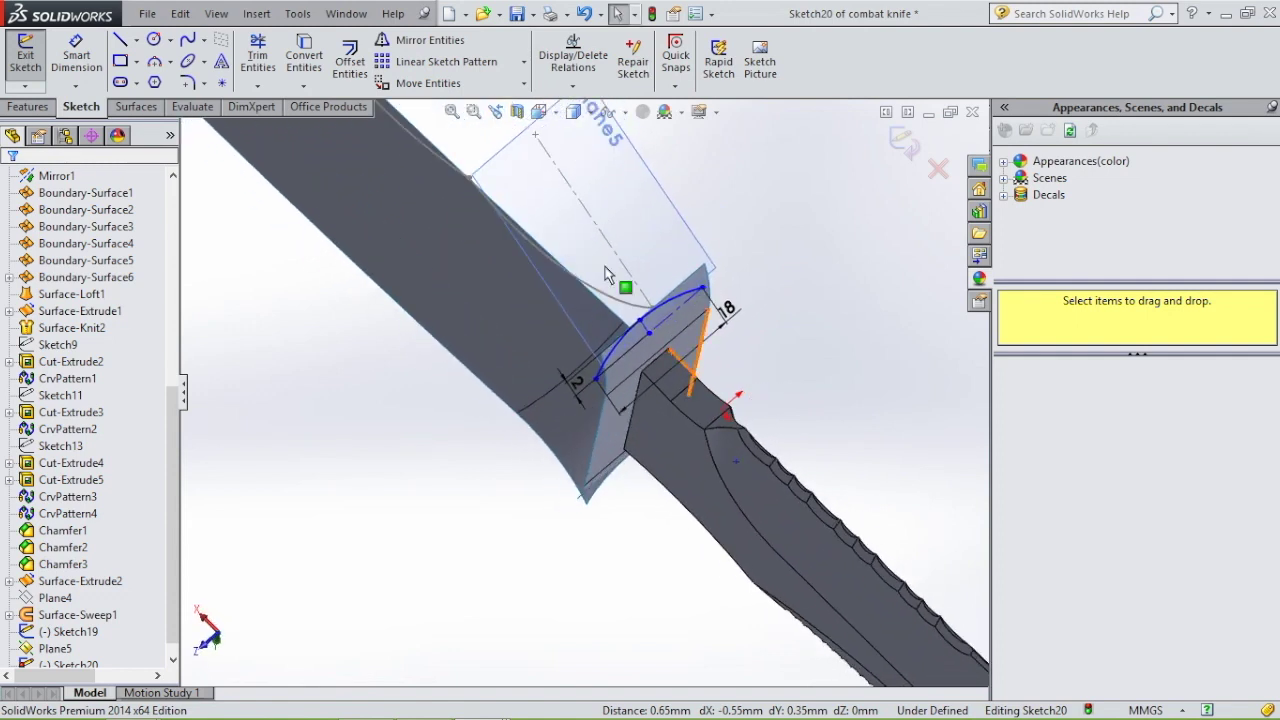
scroll(605, 274, "down", 3)
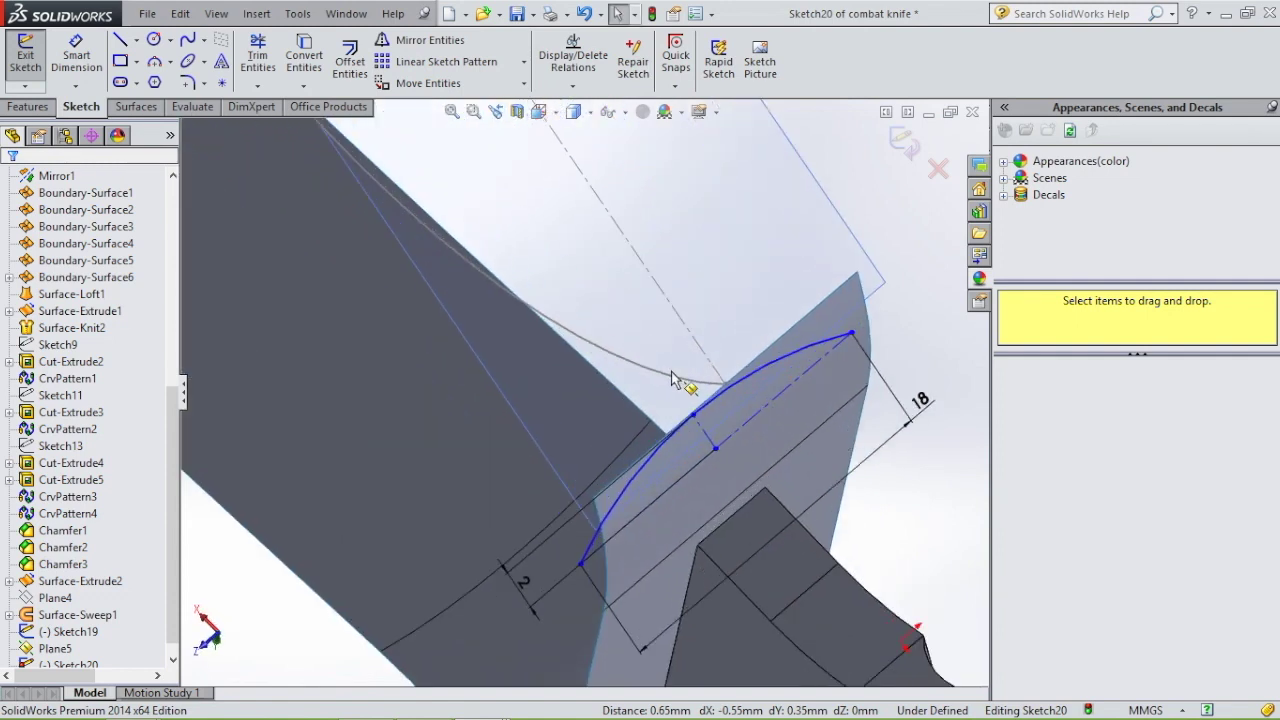
left_click(694, 416)
left_click(725, 383, "ctrl")
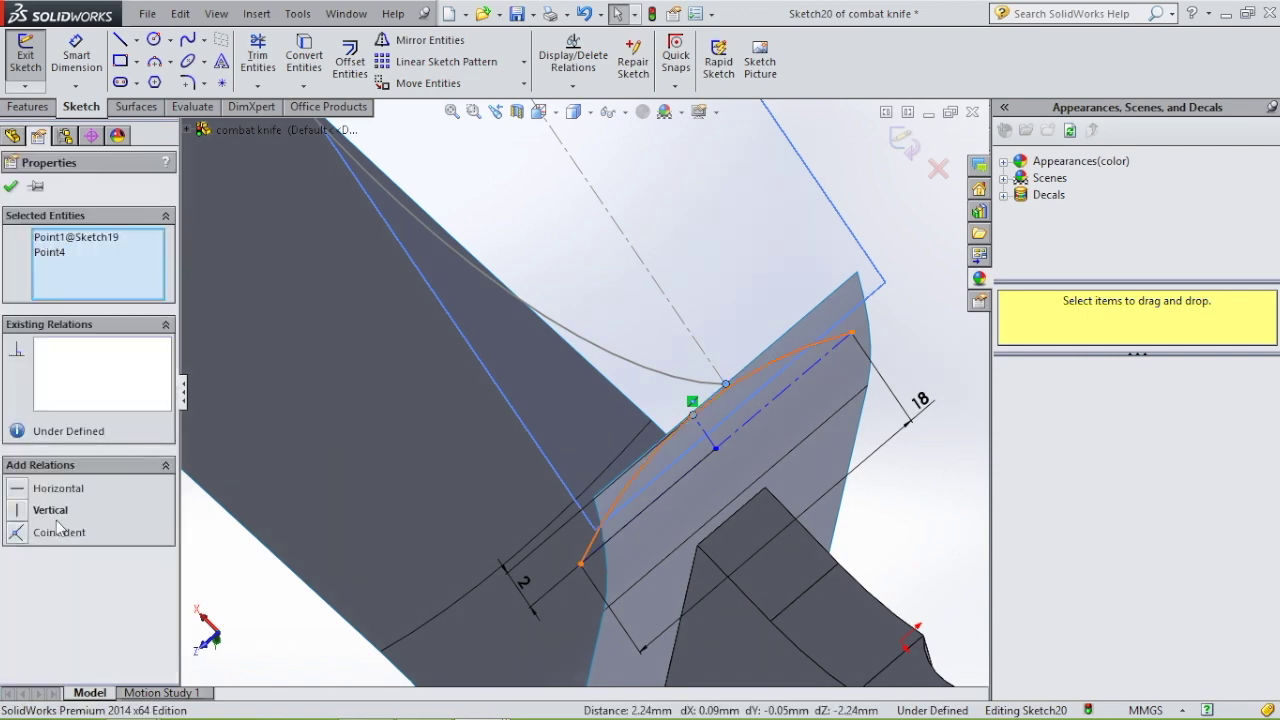
left_click(22, 533)
Step: Exit the arc profile sketch and hide its reference plane
scroll(886, 471, "up", 5)
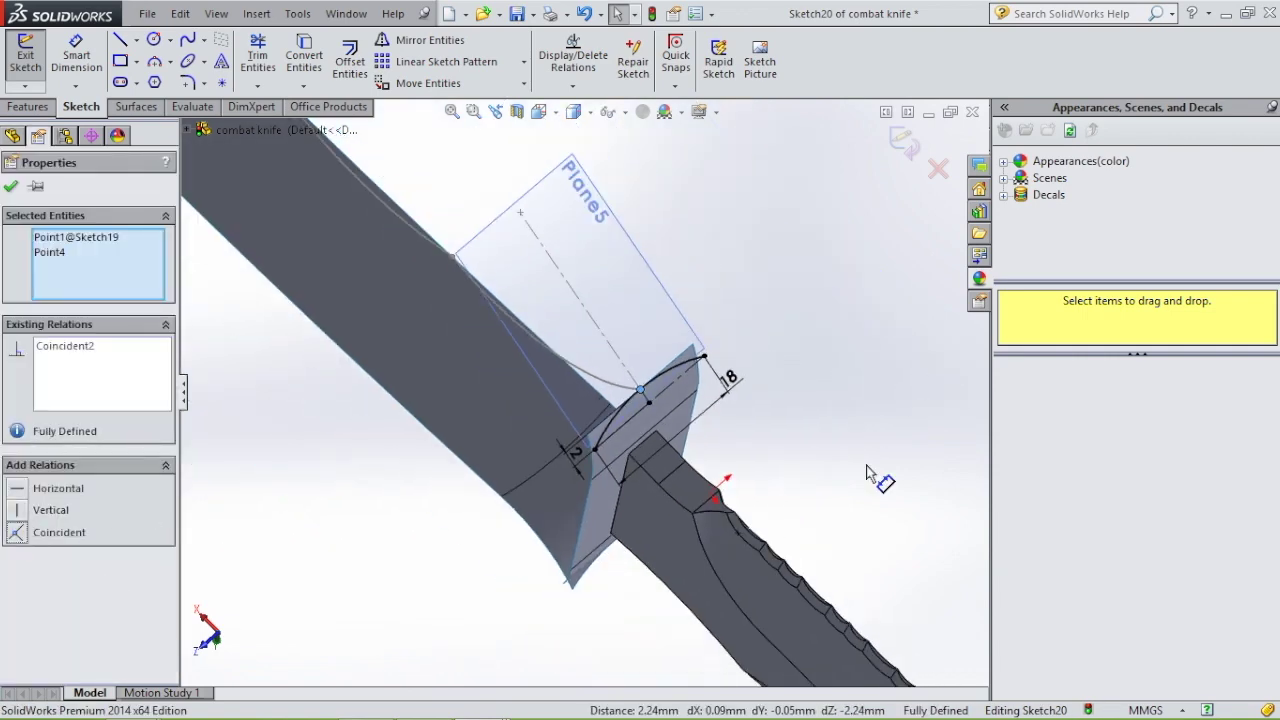
middle_click_drag(731, 214, 846, 257)
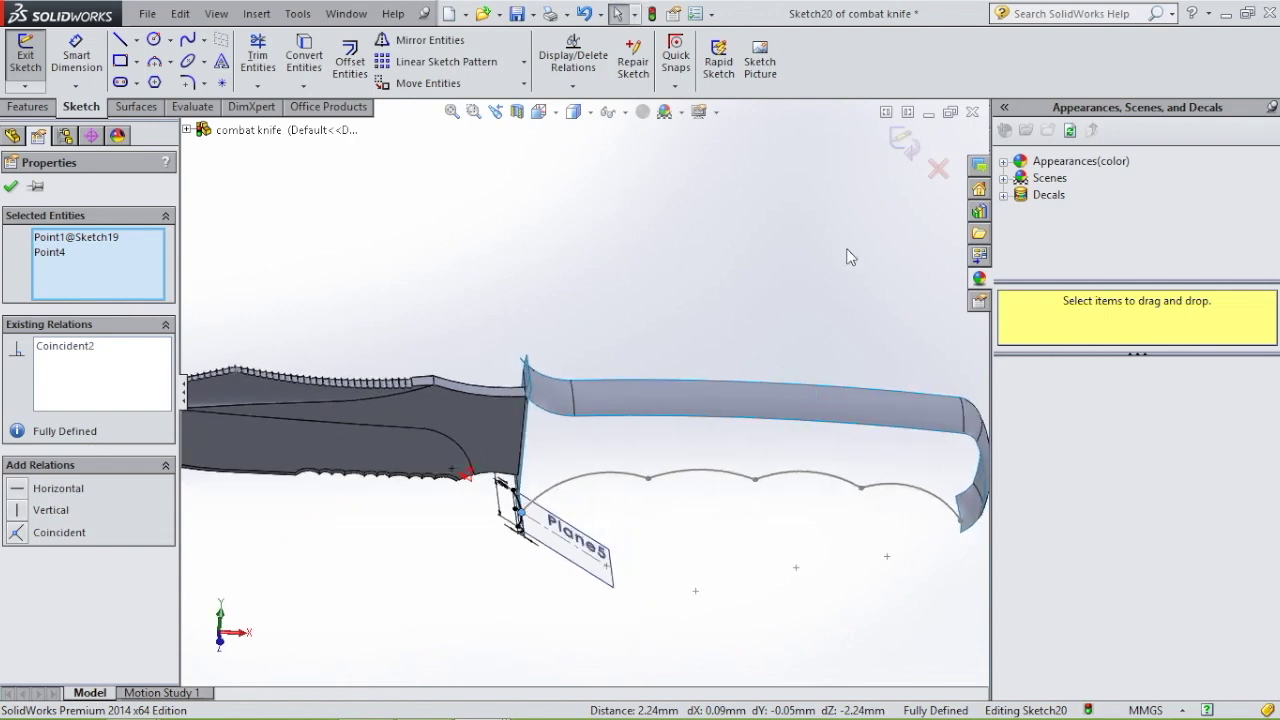
left_click(905, 142)
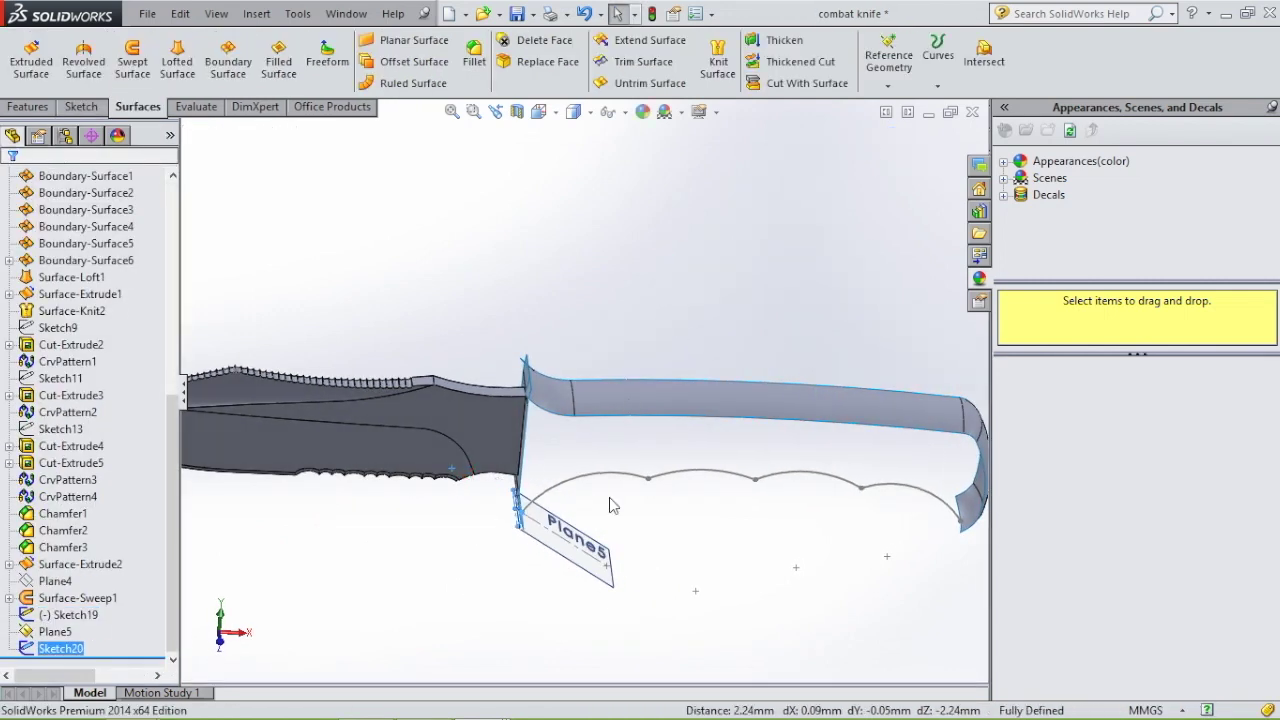
left_click(596, 564)
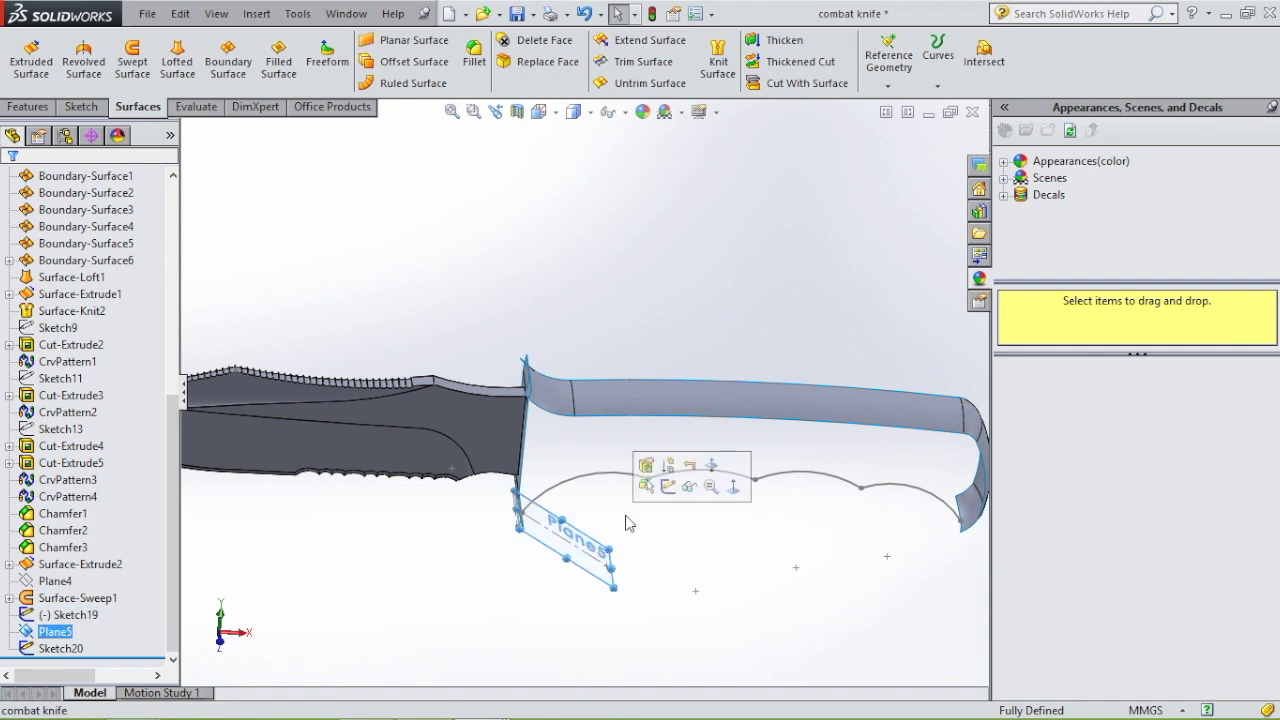
left_click(688, 477)
Step: Create a swept surface using the arc sketch as the profile and the finger-grip curve as the path
middle_click_drag(628, 582, 600, 520)
left_click(145, 65)
scroll(490, 450, "up", 5)
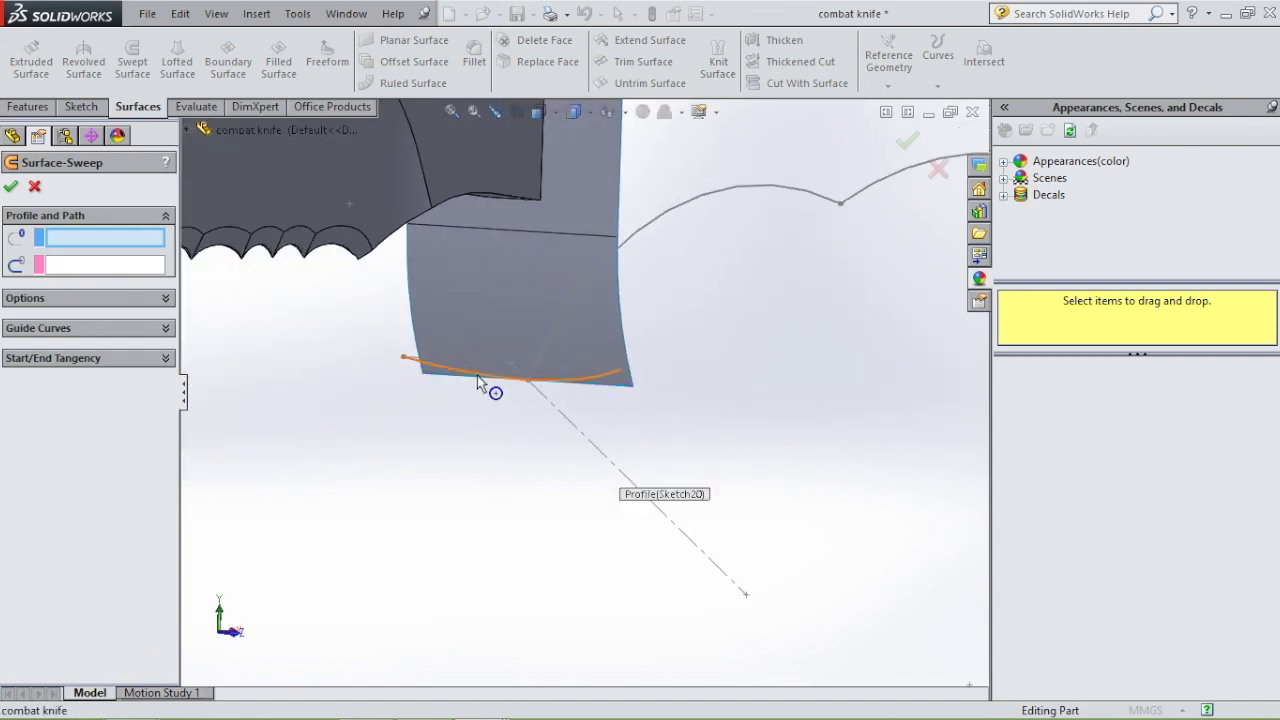
left_click(477, 375)
left_click(648, 229)
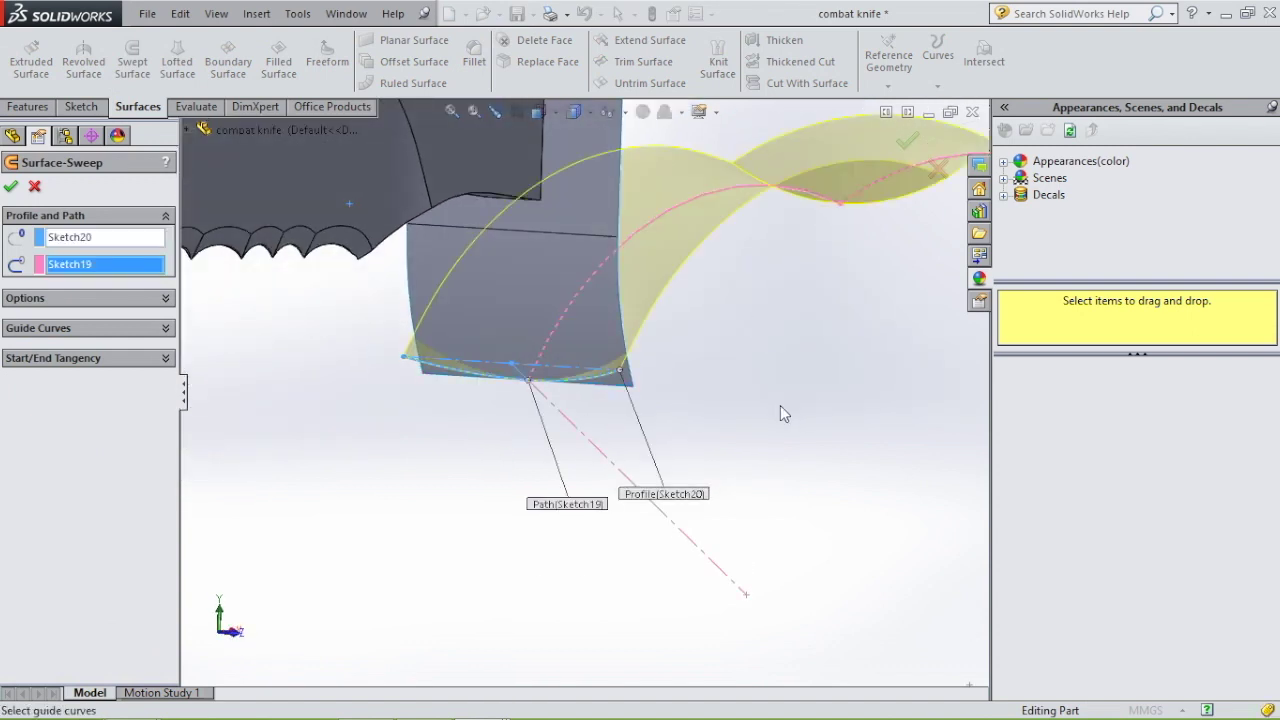
scroll(780, 405, "up", 5)
middle_click_drag(772, 410, 672, 414)
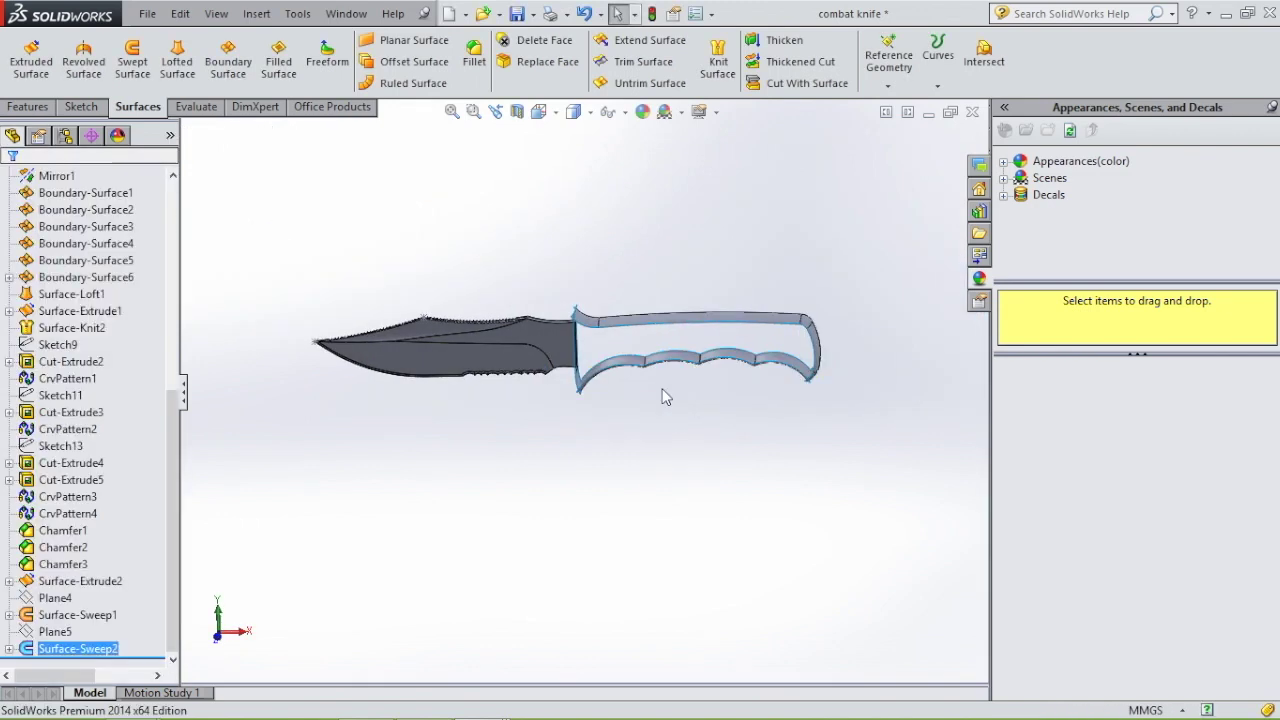
Step: Start a sketch on the guard's flat face and view it straight on
middle_click_drag(666, 310, 740, 429)
scroll(629, 343, "up", 5)
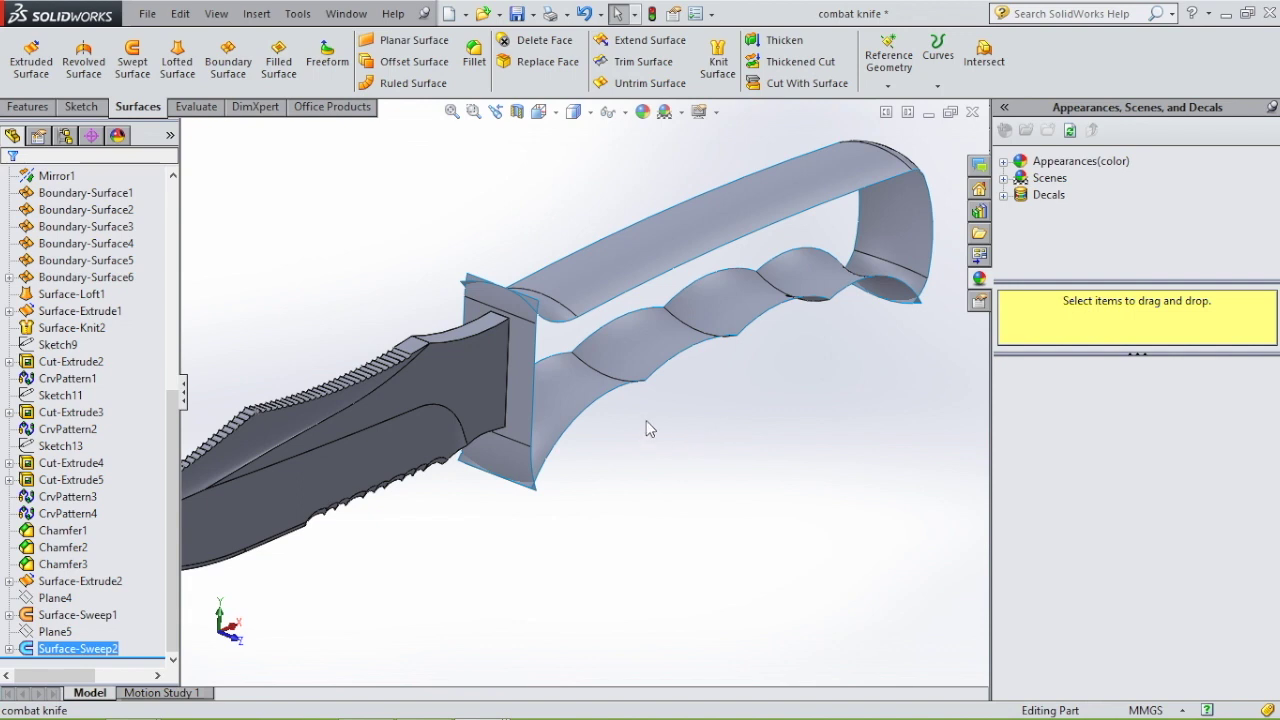
left_click(519, 376)
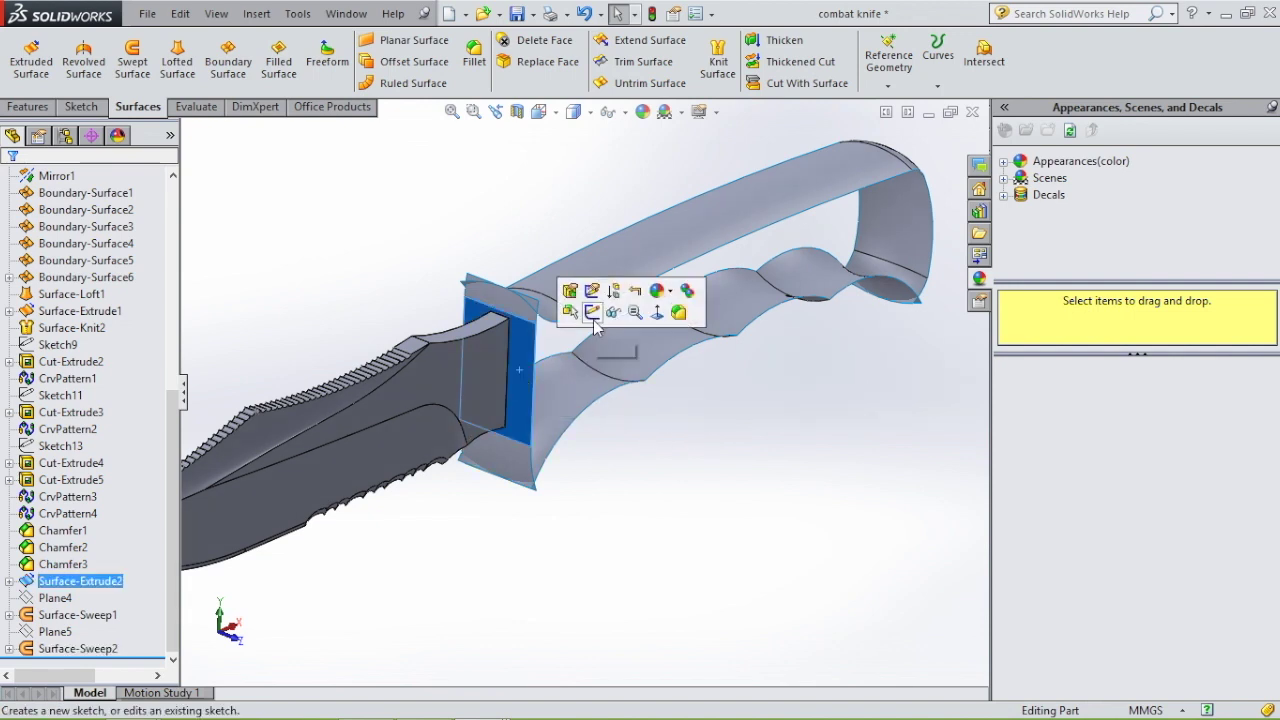
left_click(592, 308)
key("space")
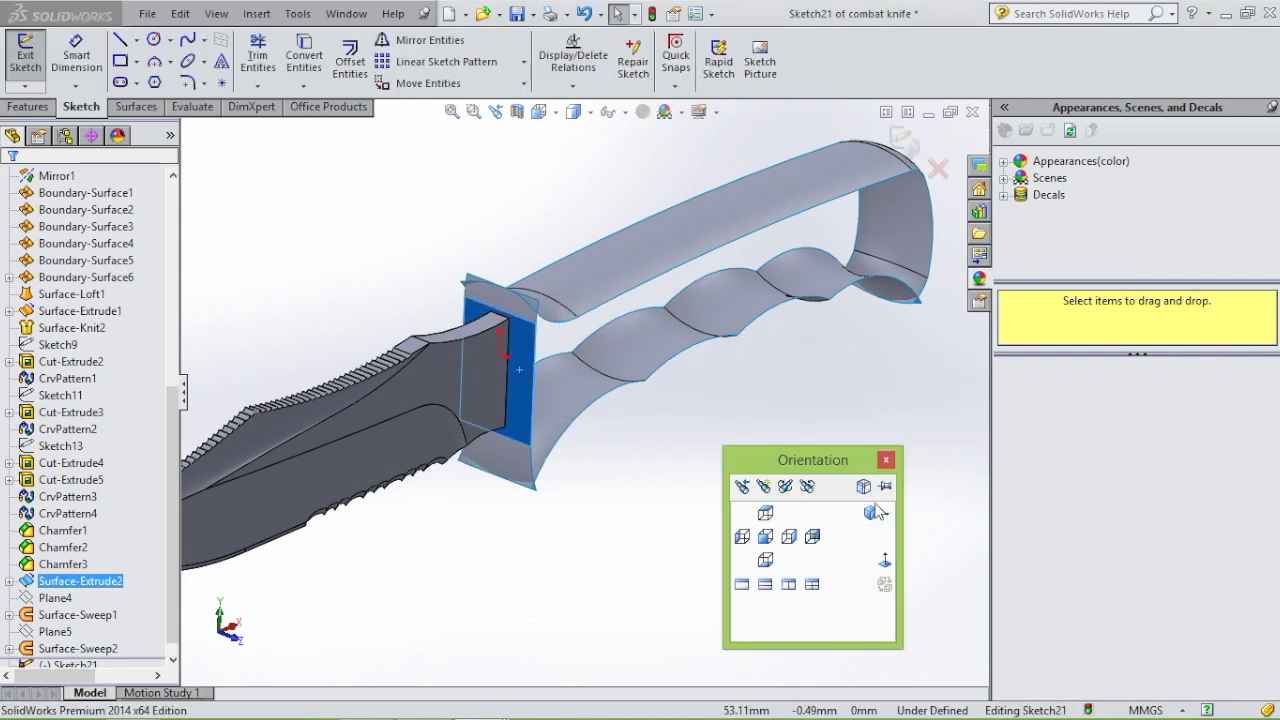
left_click(887, 562)
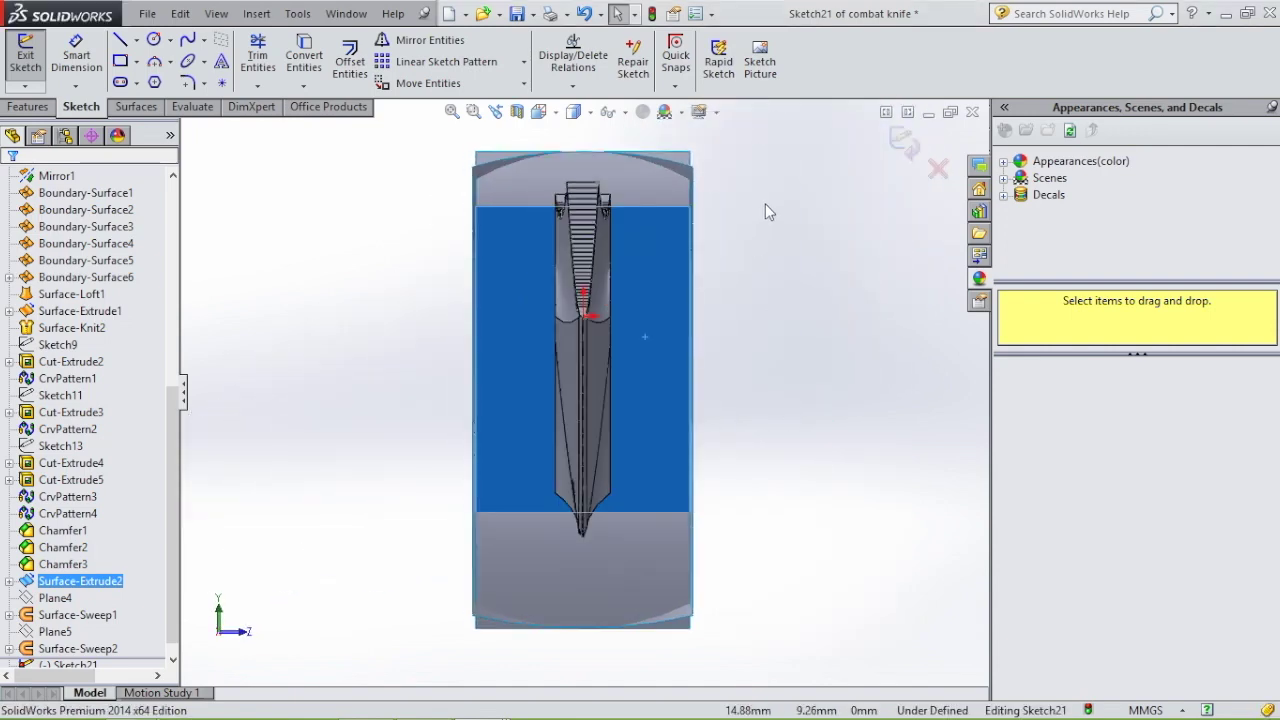
left_click(765, 203)
Step: Sketch a vertical centerline about 17 mm long down from the guard's upper edge midpoint, then a horizontal one about 9 mm to the right edge
left_click(136, 40)
left_click(163, 80)
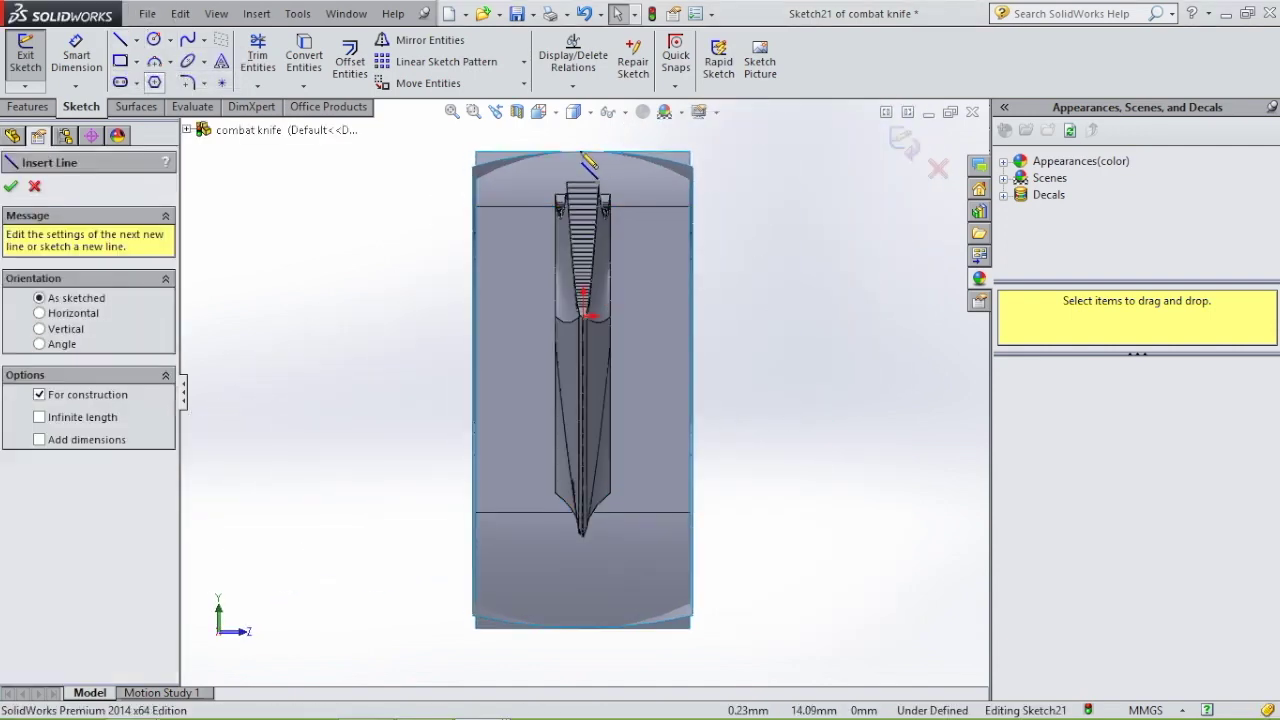
left_click(581, 150)
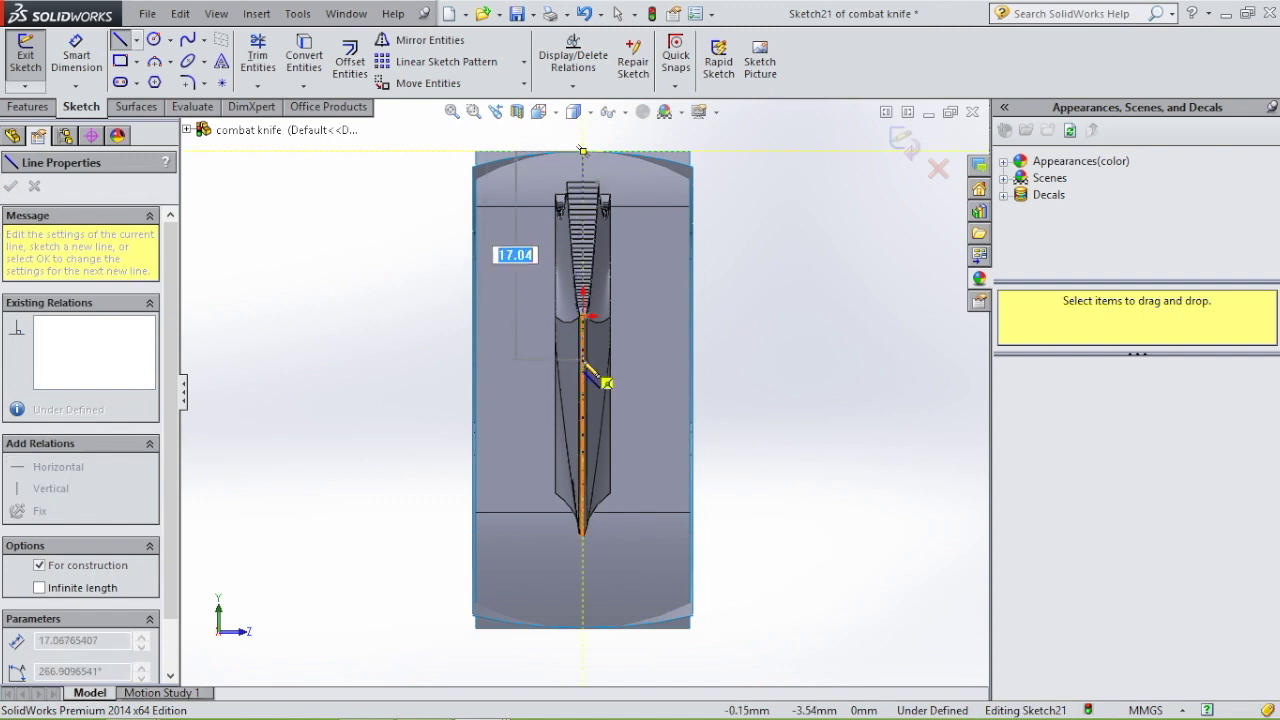
left_click(583, 358)
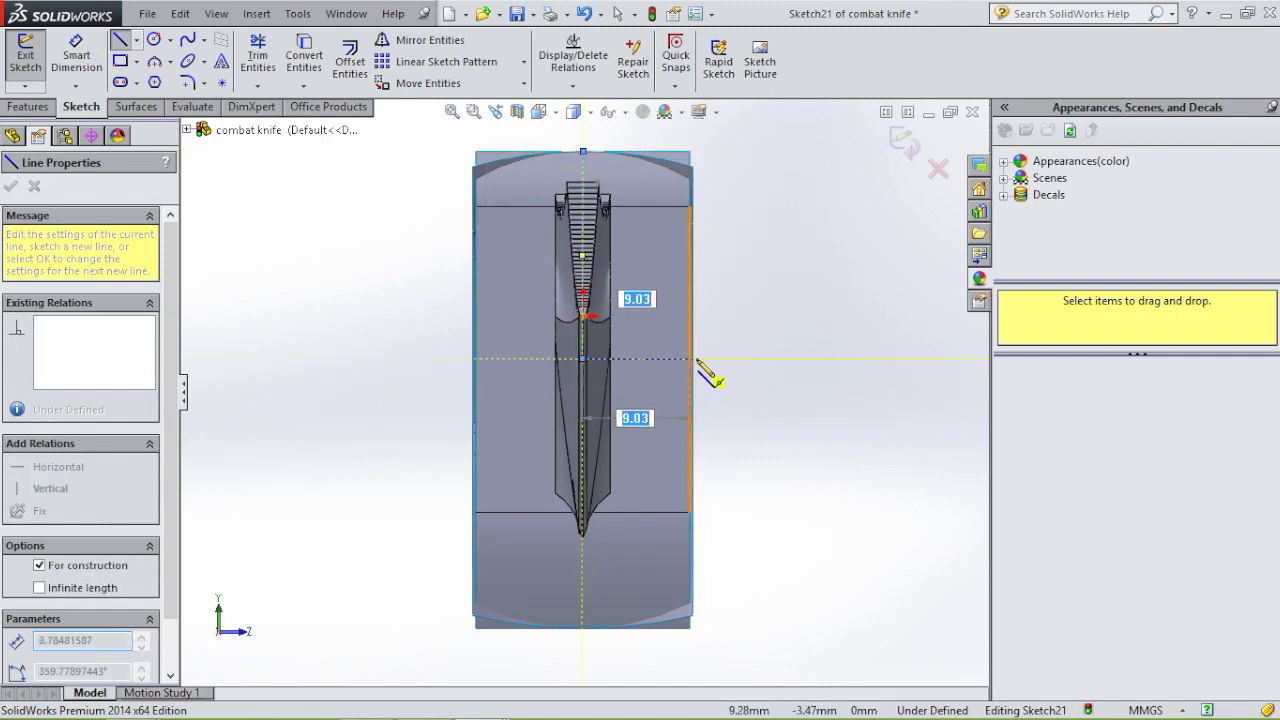
left_click(690, 358)
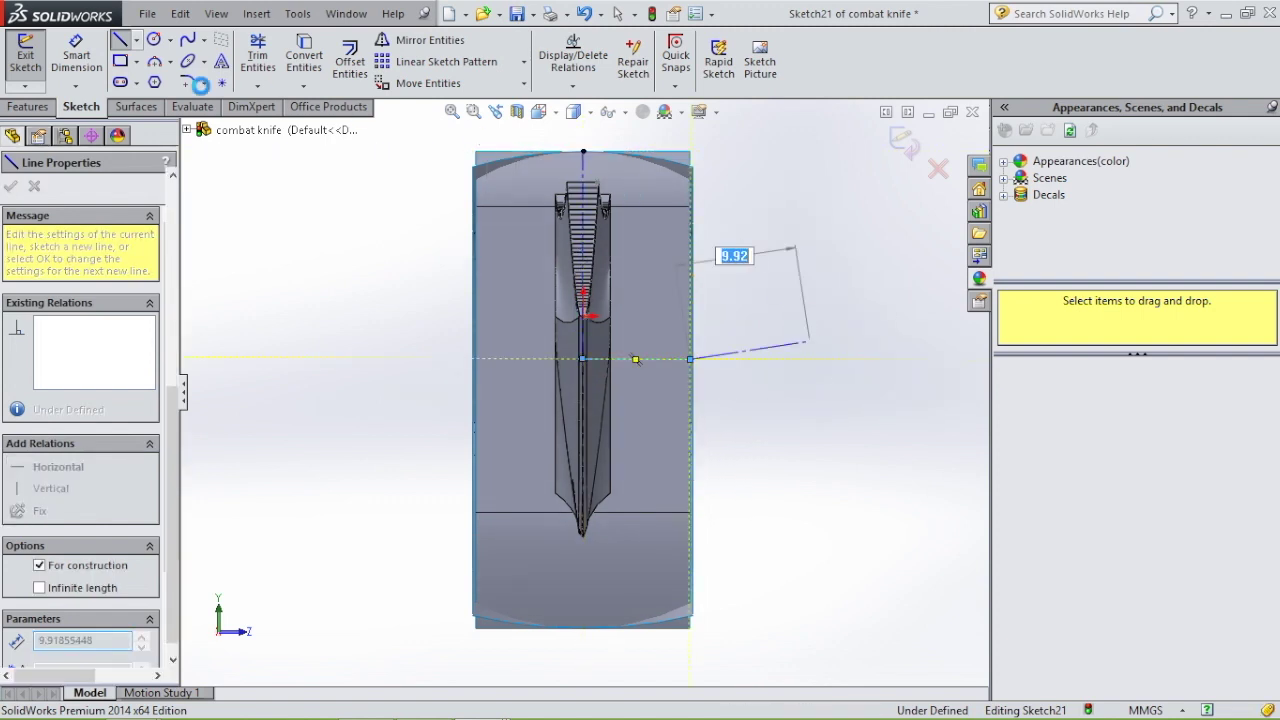
key("Escape")
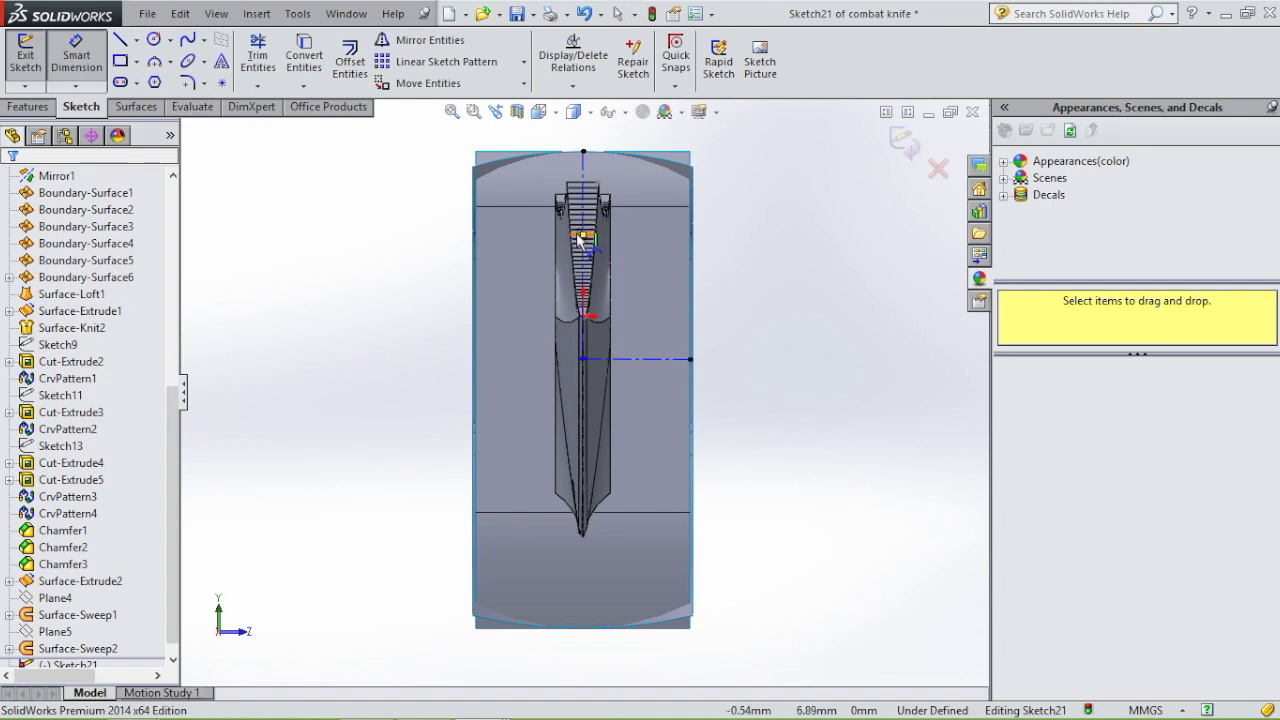
Step: Dimension the vertical centerline to 16.5 mm
left_click(583, 250)
left_click(420, 196)
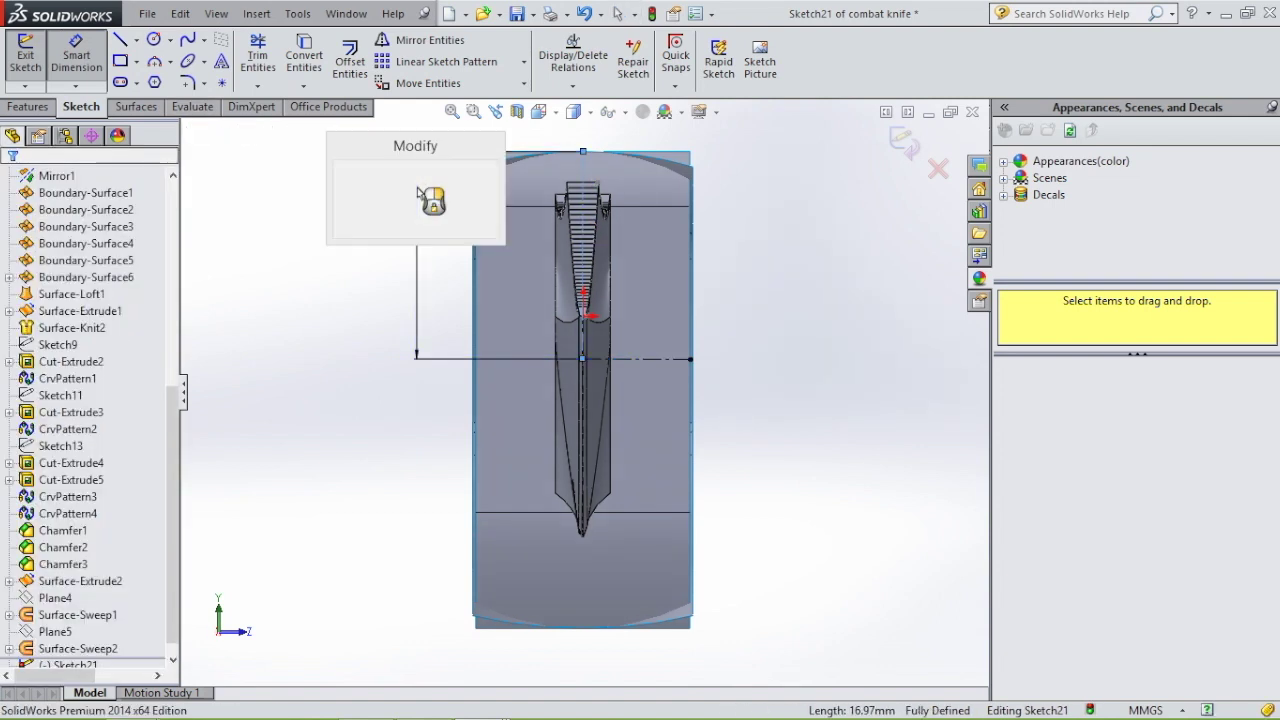
type("16")
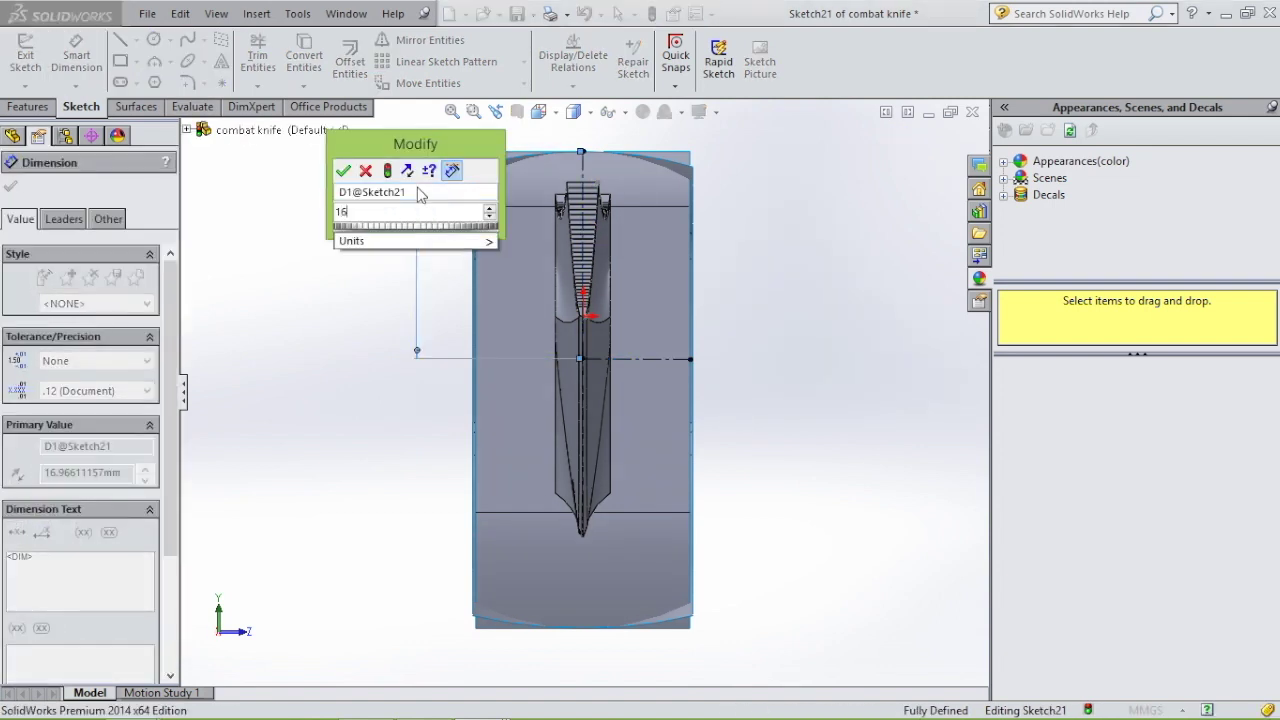
type(".5")
key("Return")
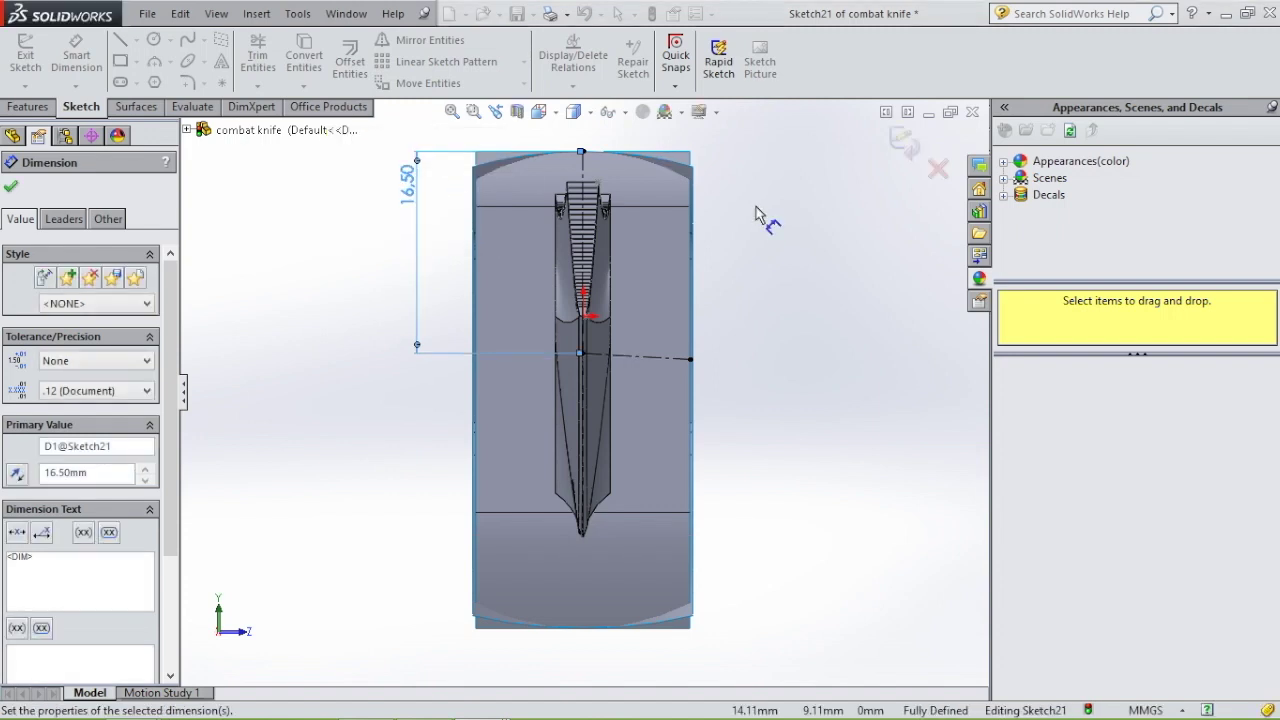
key("Escape")
Step: Make the side centerline horizontal and resolve the relation conflict at its outer endpoint
left_click(646, 357)
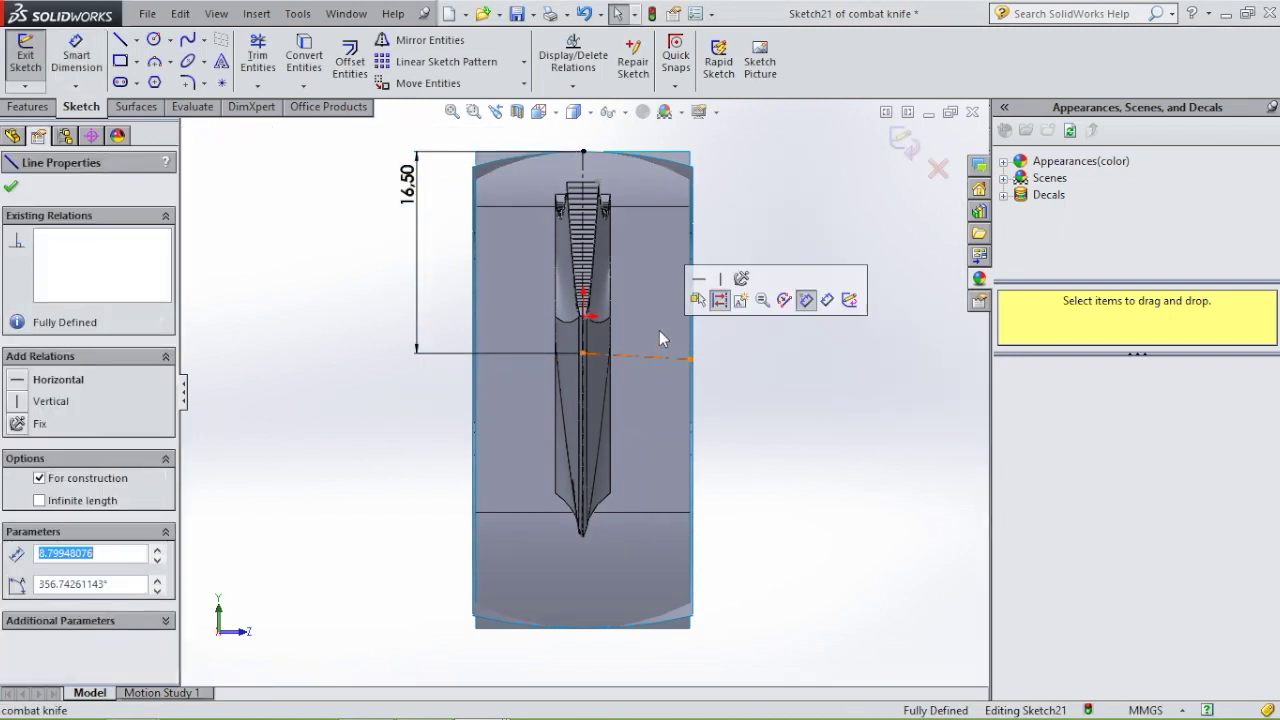
left_click(698, 278)
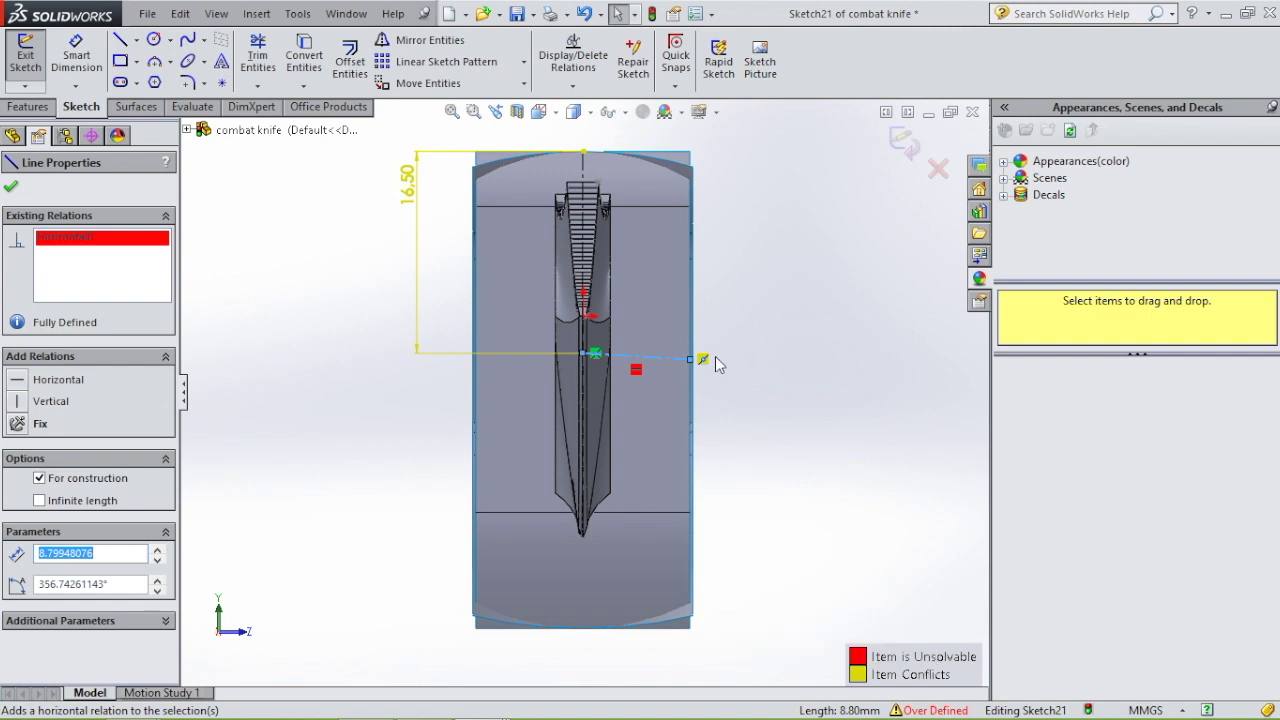
key("Escape")
key("ctrl+z")
Step: Sketch solid horizontal lines along the guard's upper and lower edges, about 11.3 mm and 10.6 mm long
left_click(120, 40)
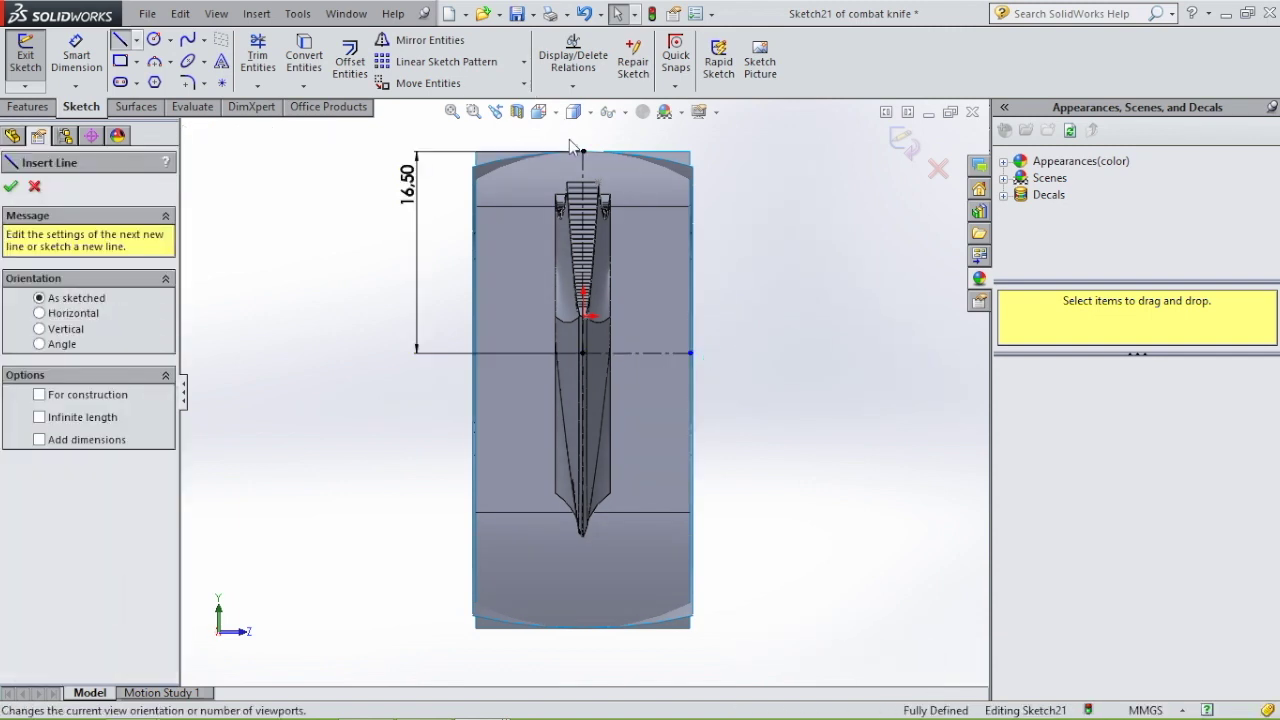
left_click(582, 150)
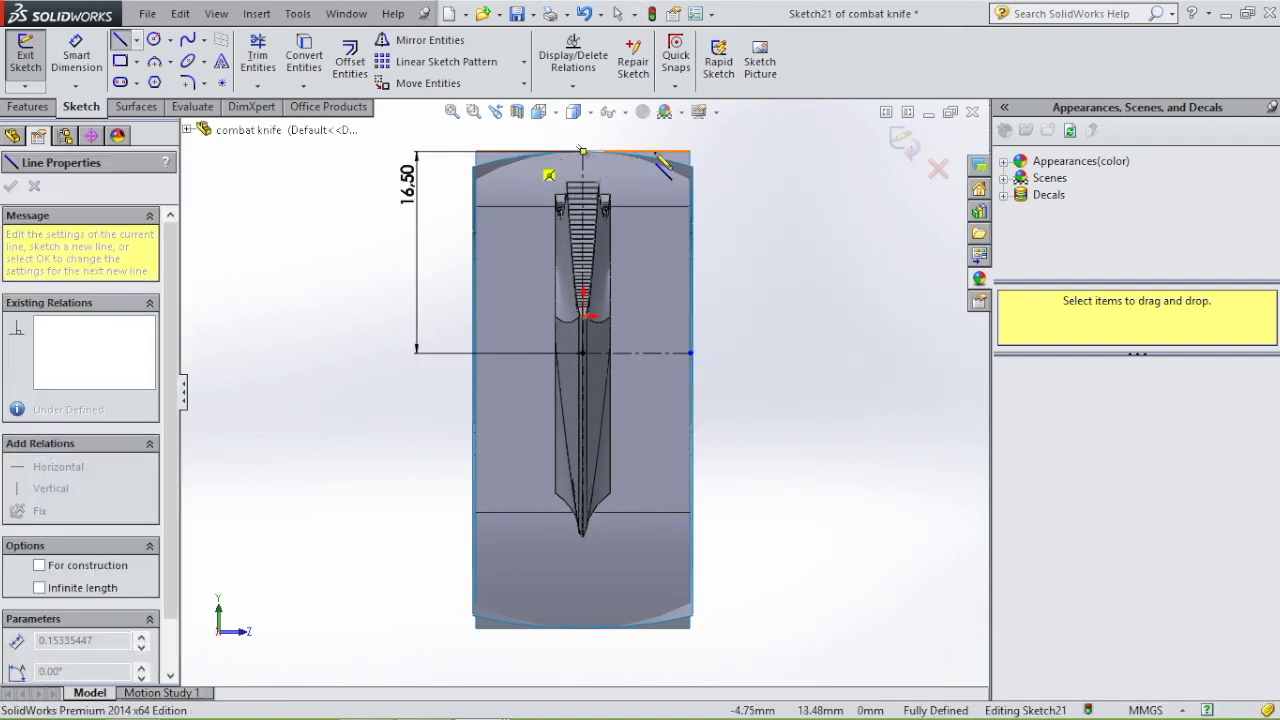
key("Escape")
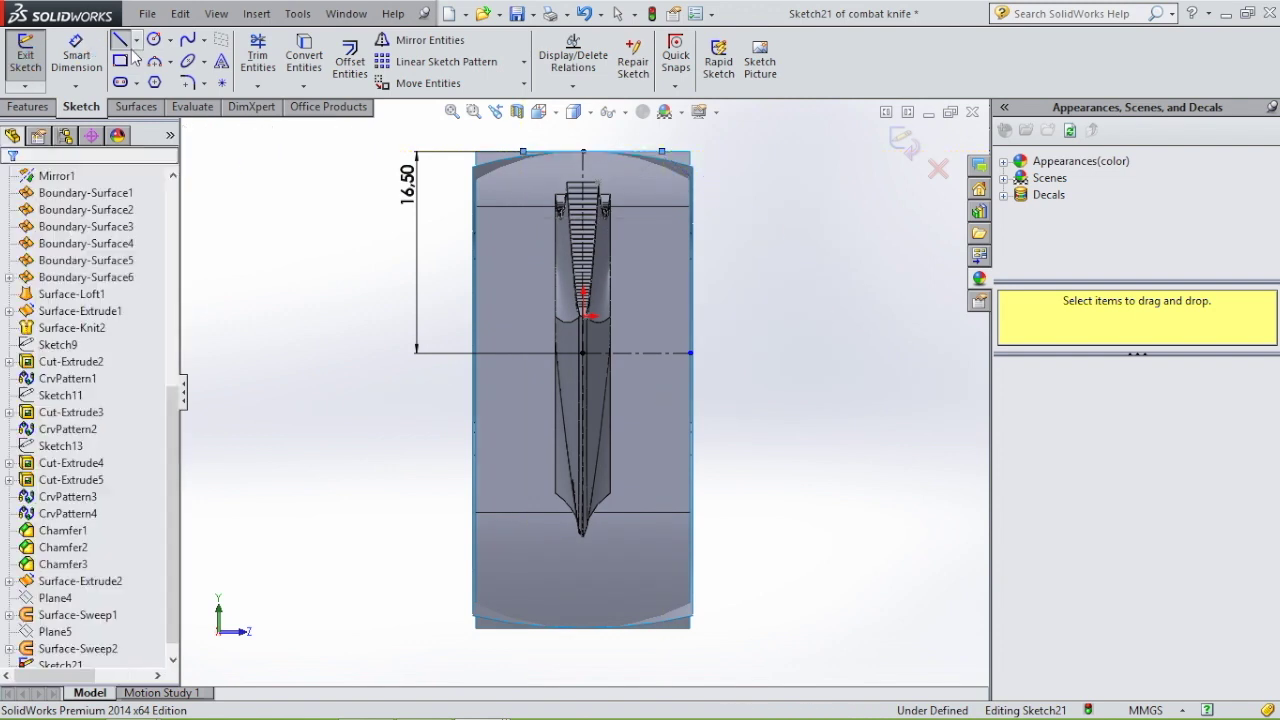
left_click(120, 40)
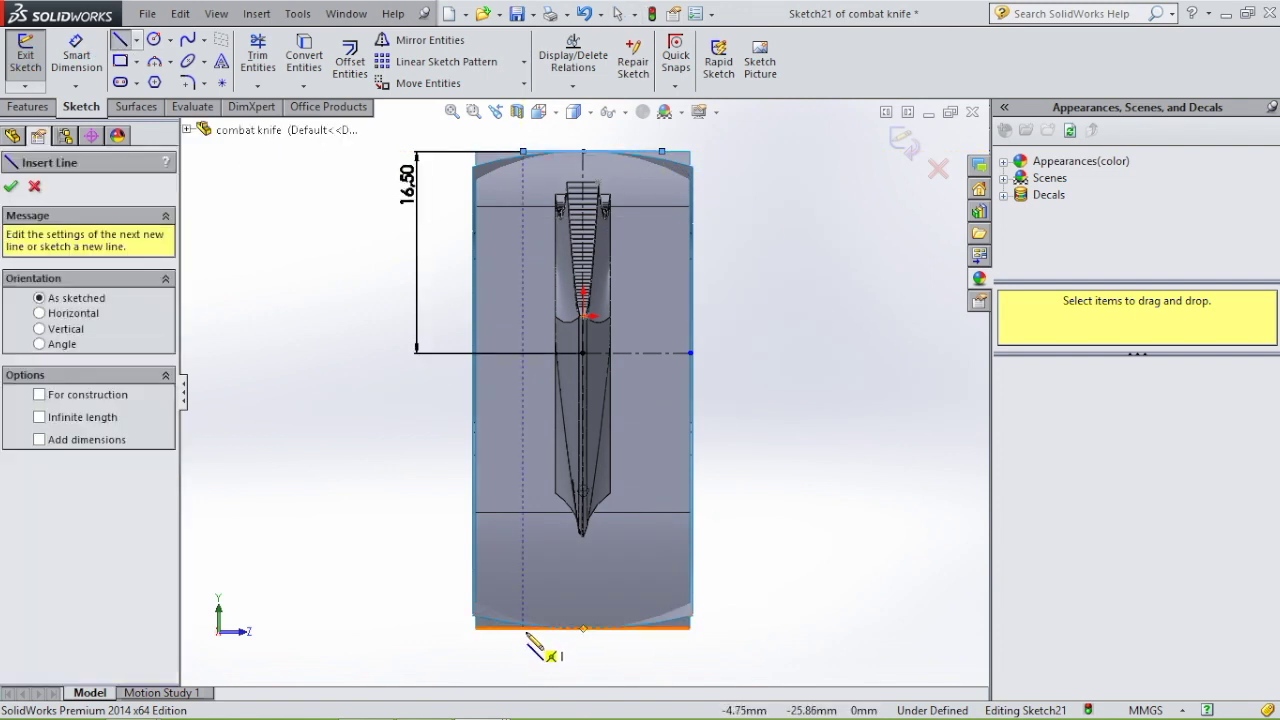
left_click(523, 631)
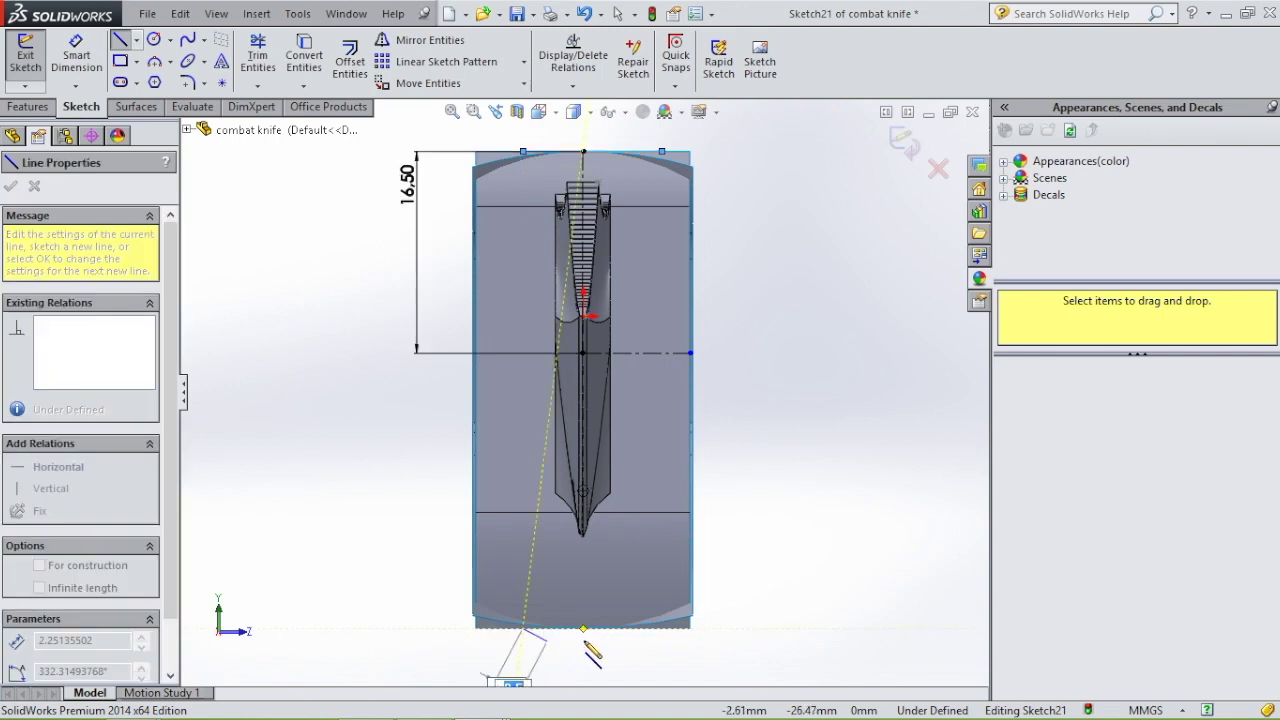
left_click(652, 628)
key("Escape")
Step: Dimension the upper line to 8 mm and the lower line to 6 mm
left_click(78, 62)
left_click(622, 152)
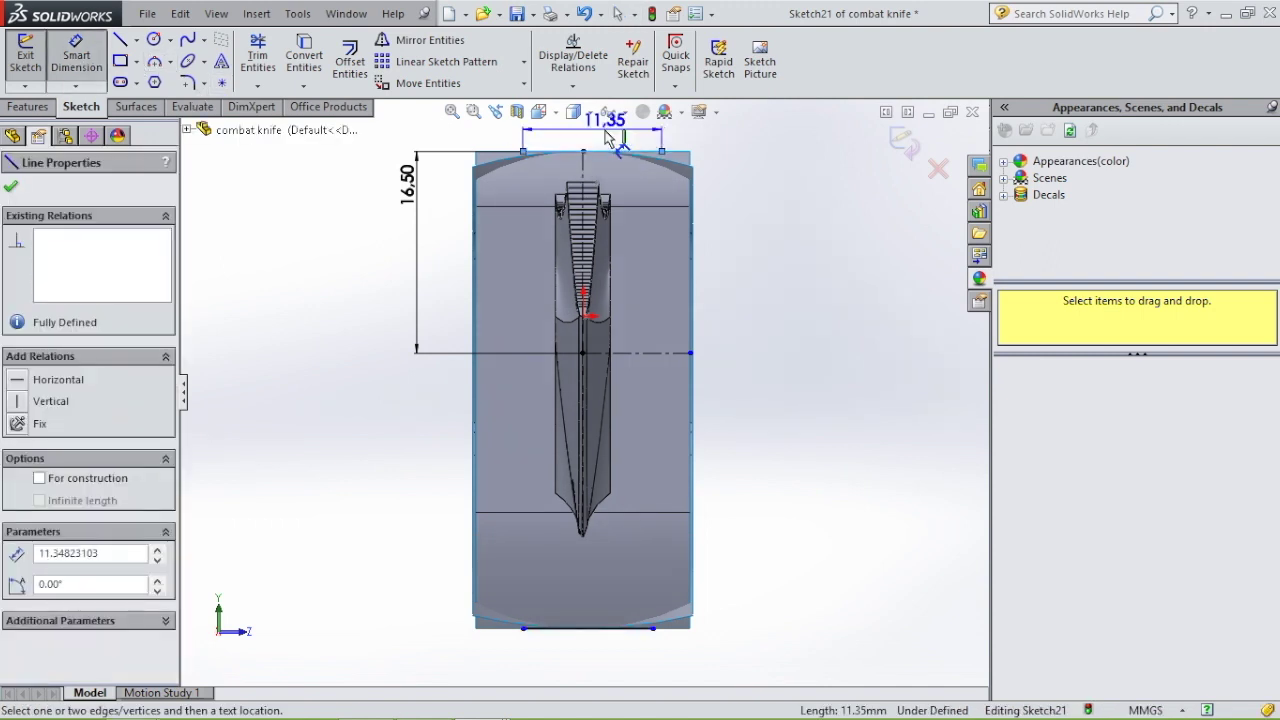
left_click(607, 138)
key("Return")
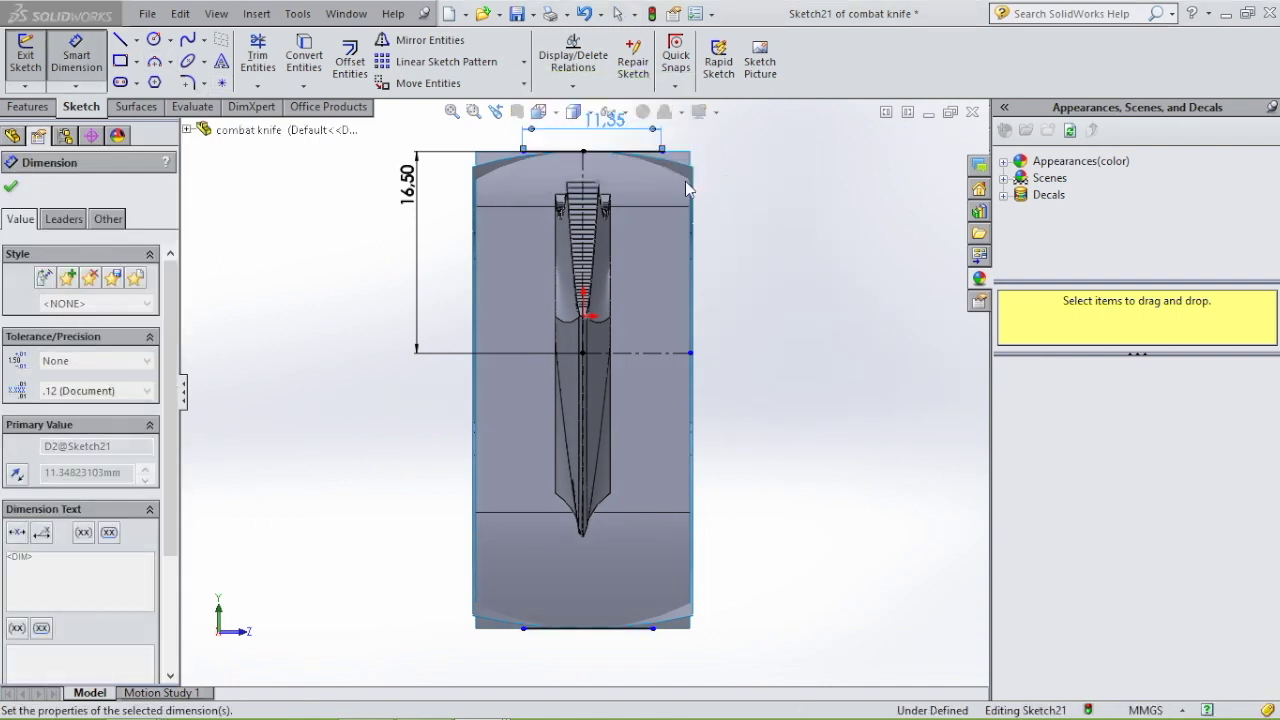
left_click(644, 629)
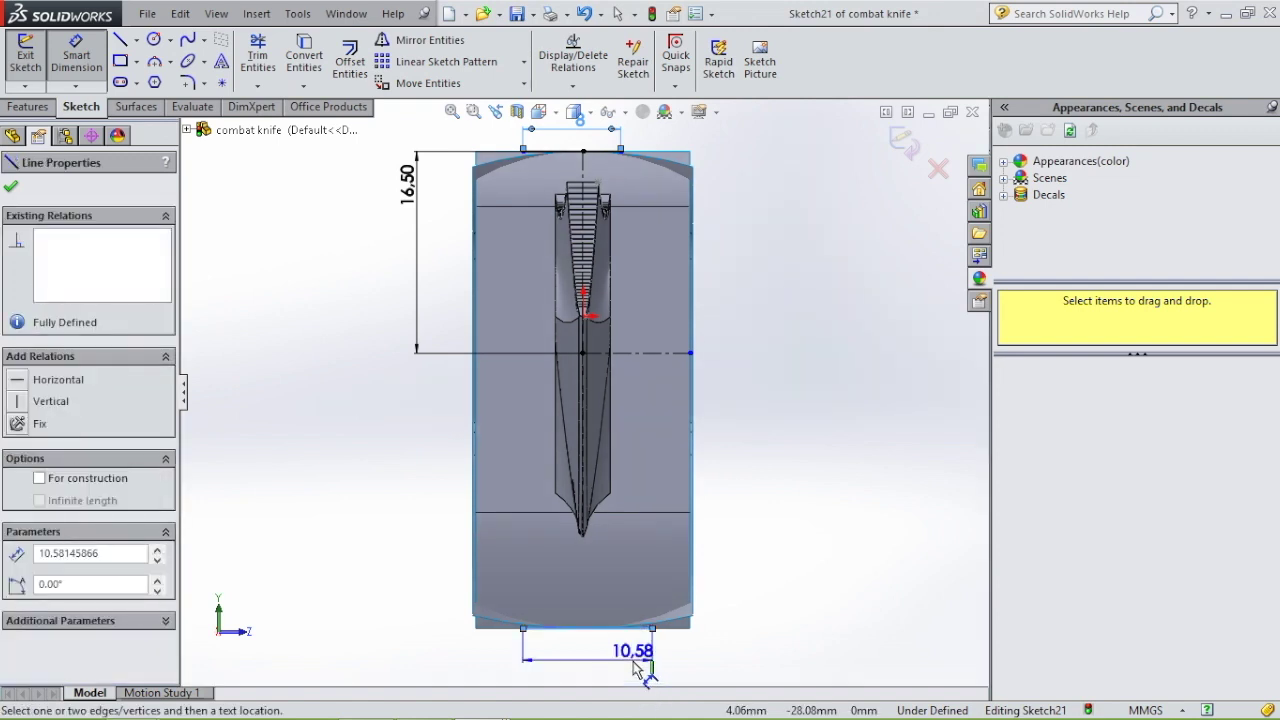
left_click(637, 668)
type("6")
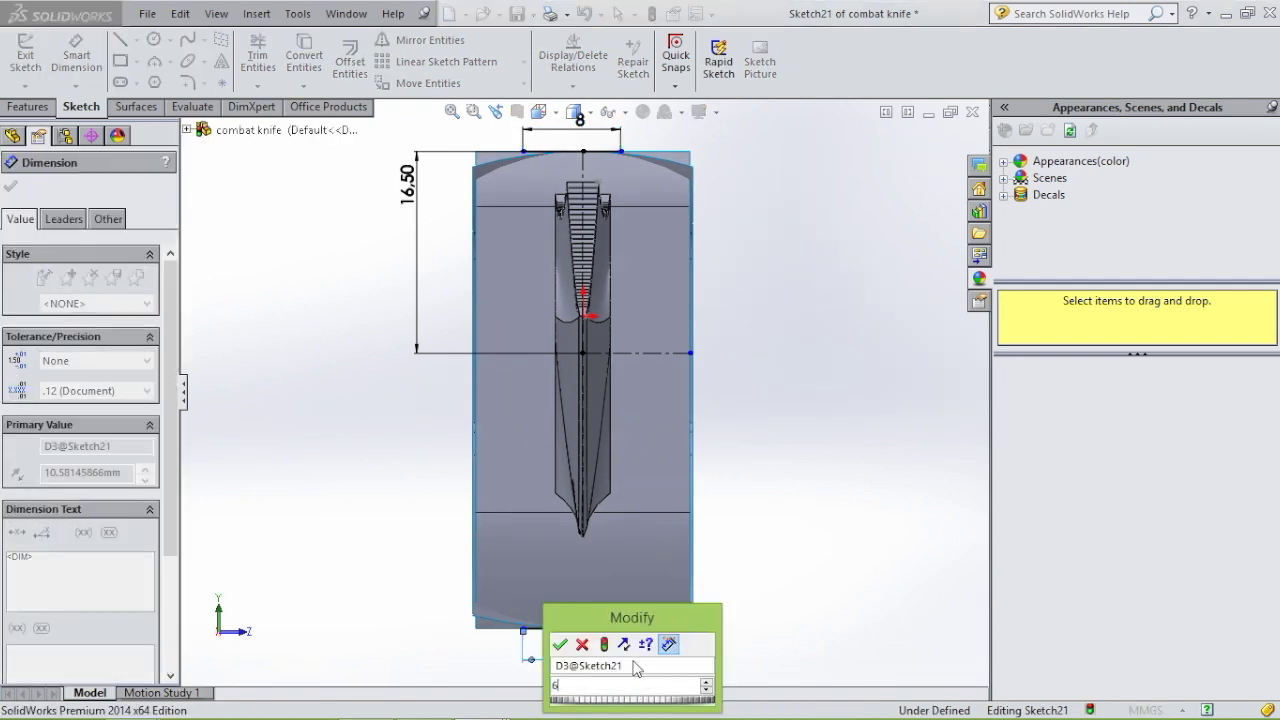
key("Return")
key("Escape")
Step: Add a midpoint relation between the upper 8 mm line and the top endpoint of the vertical centerline
scroll(567, 120, "down", 2)
left_click(589, 180)
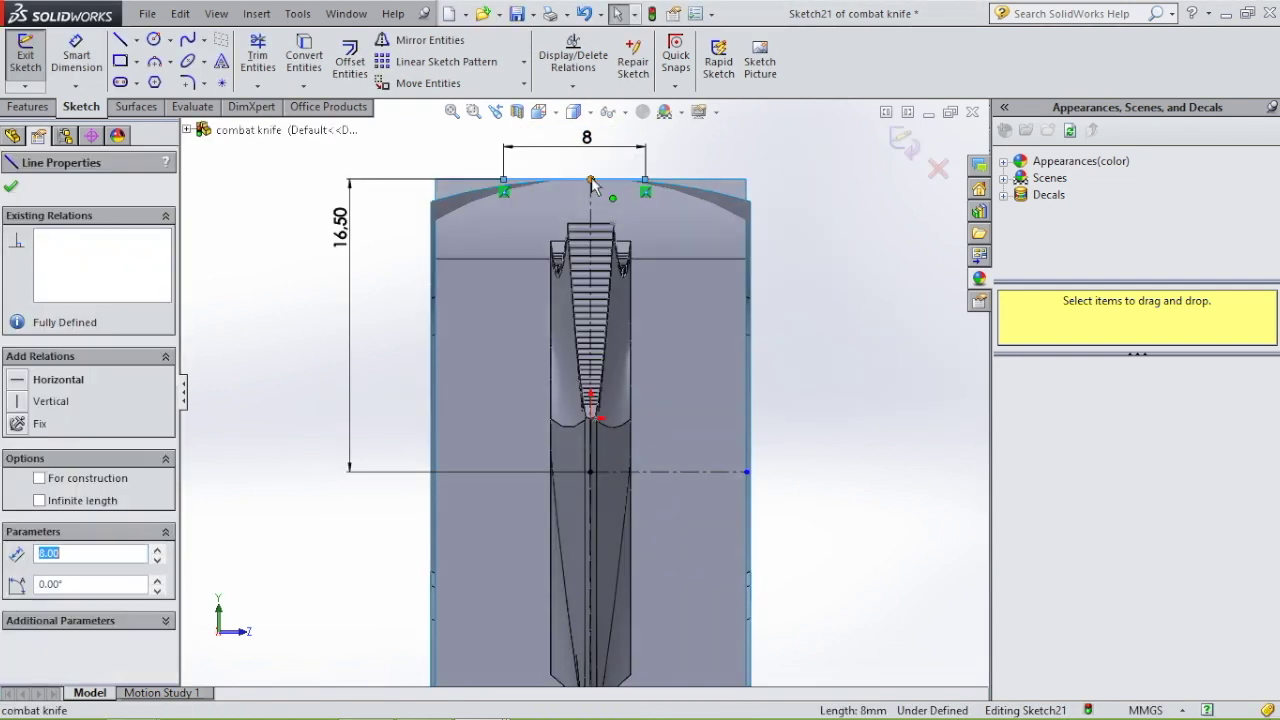
left_click(590, 180, "ctrl")
left_click(37, 490)
scroll(677, 443, "down", 3)
scroll(672, 513, "up", 2)
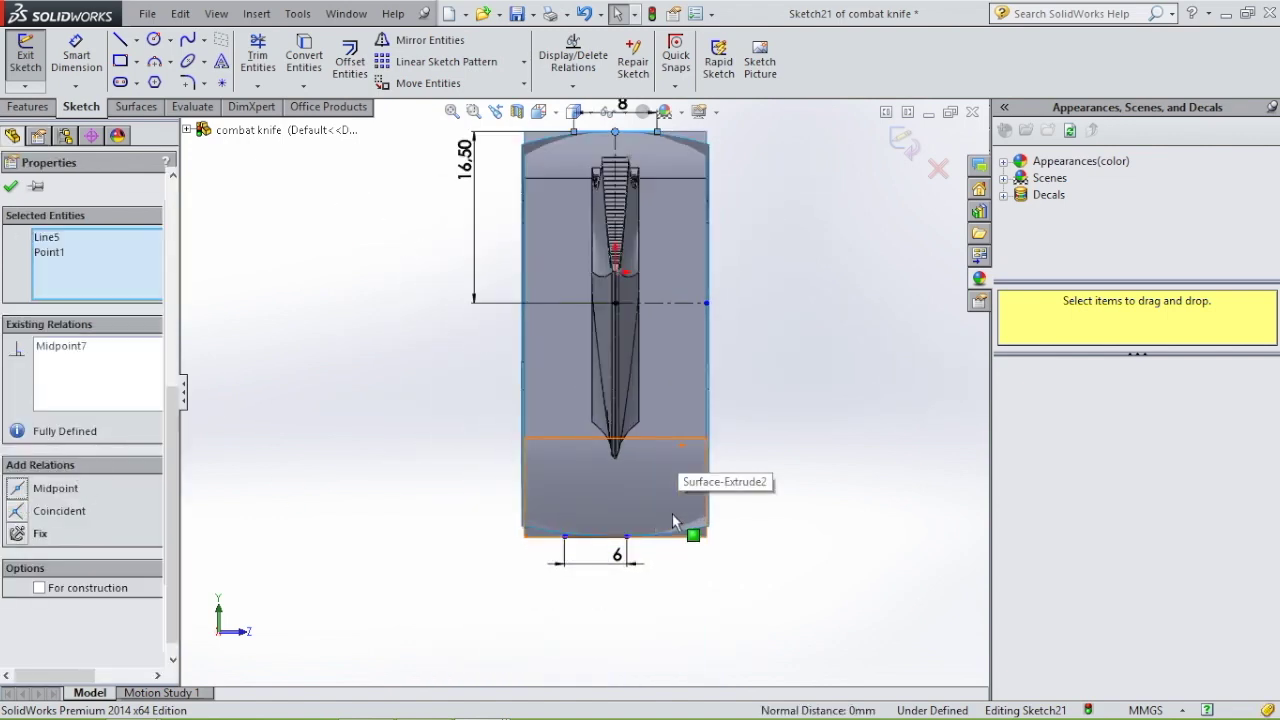
key("Escape")
Step: Add a vertical relation between the right endpoints of the lower and upper lines
left_click(626, 536)
scroll(696, 318, "up", 1)
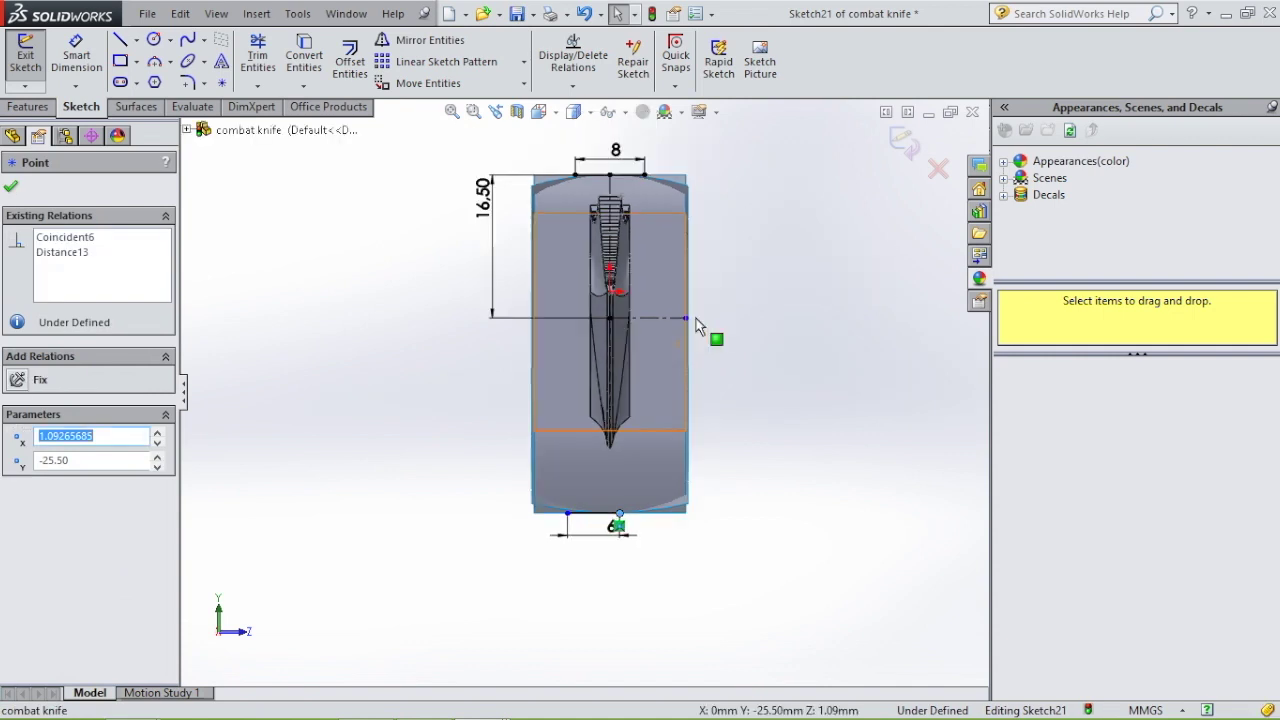
left_click(645, 175, "ctrl")
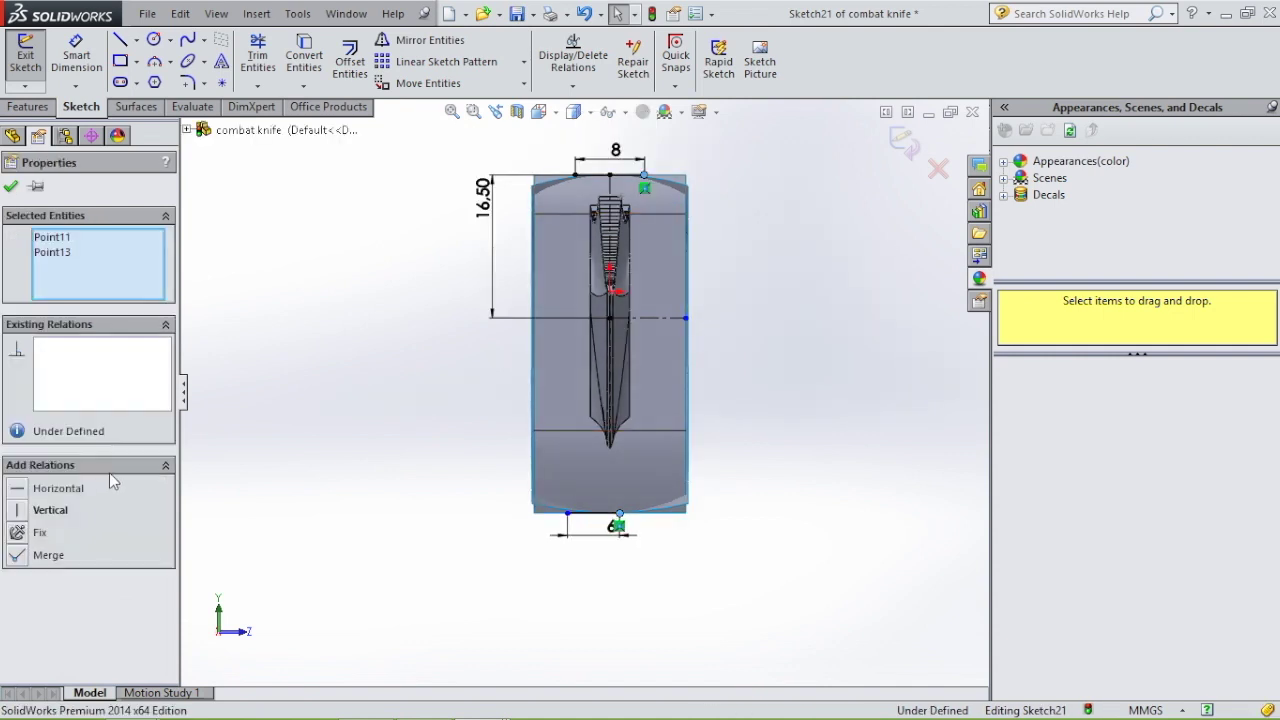
left_click(20, 512)
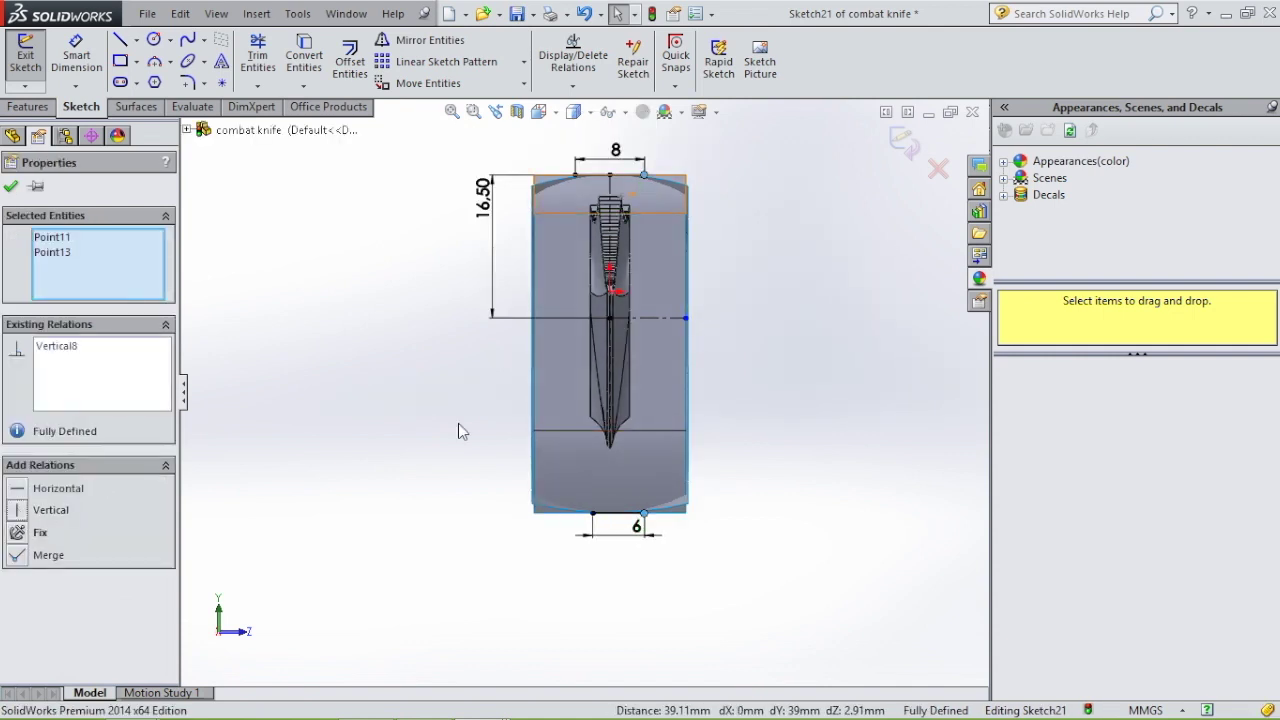
left_click(745, 527)
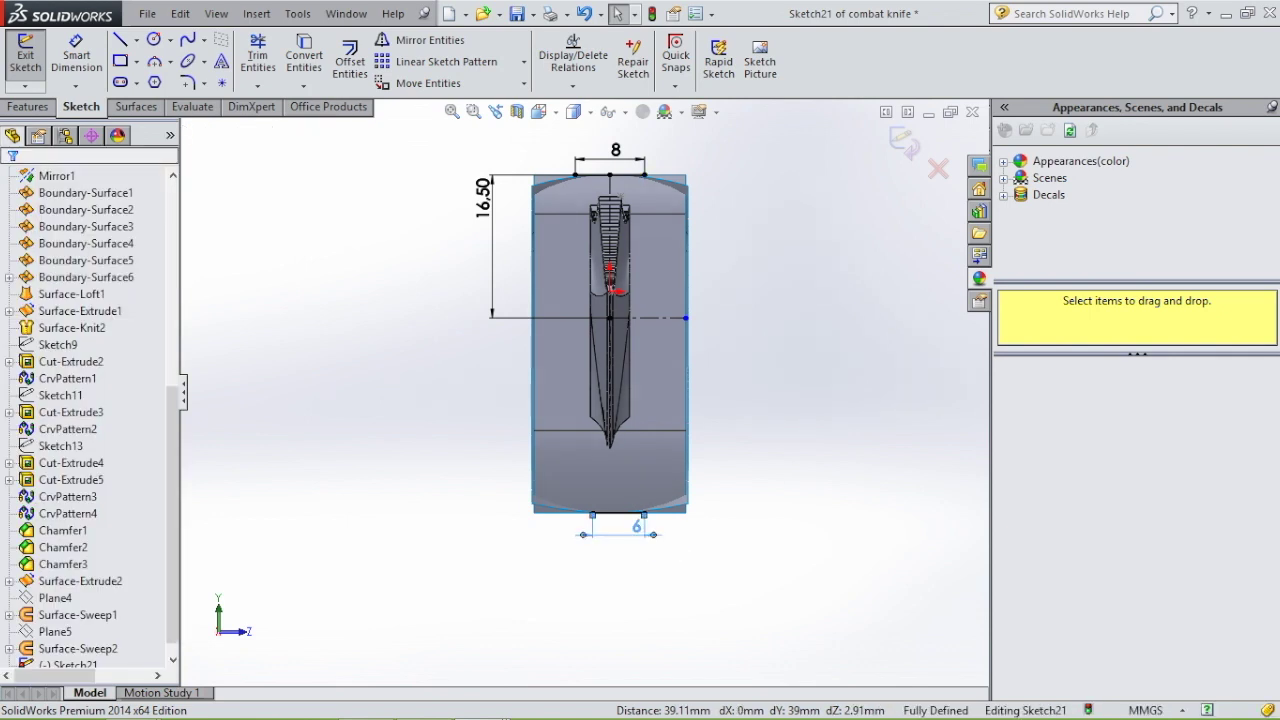
Step: Set the lower line's length to 8 mm
double_click(637, 526)
type("8")
key("Return")
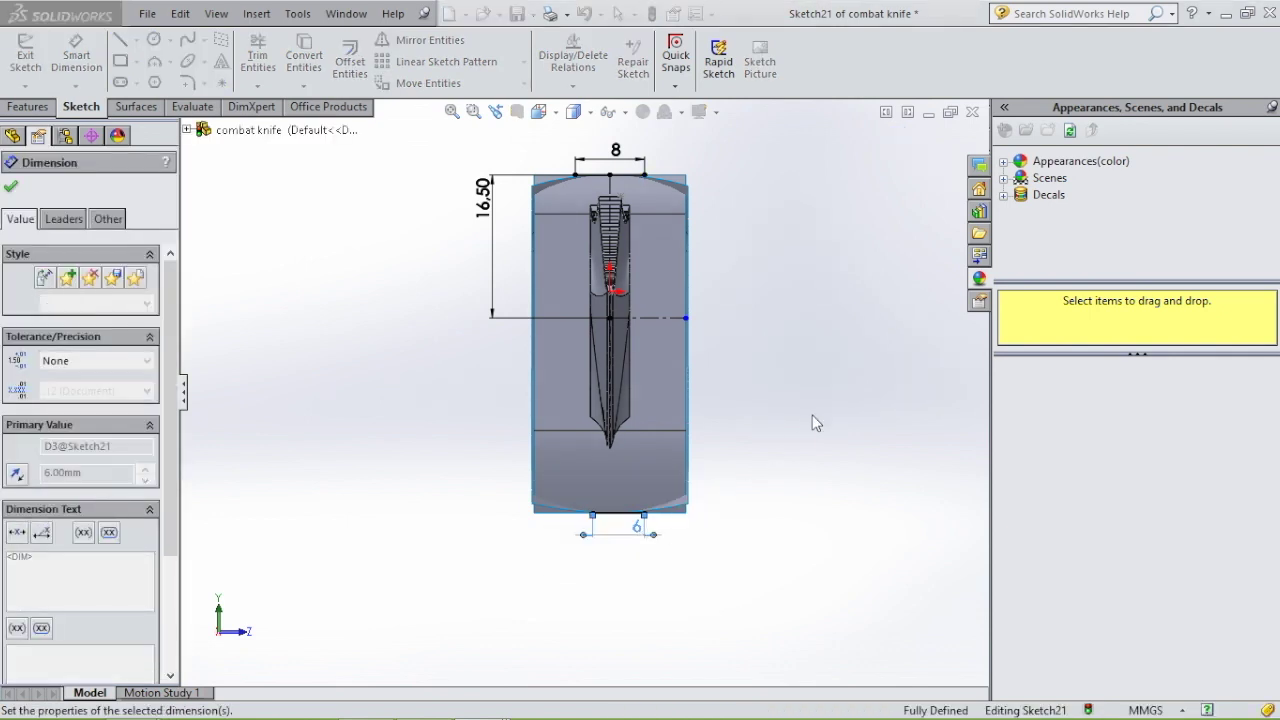
left_click(814, 412)
Step: Sketch a spline from the upper line's right end through the horizontal centerline's outer endpoint to the lower line's right end
right_click_drag(814, 412, 822, 206)
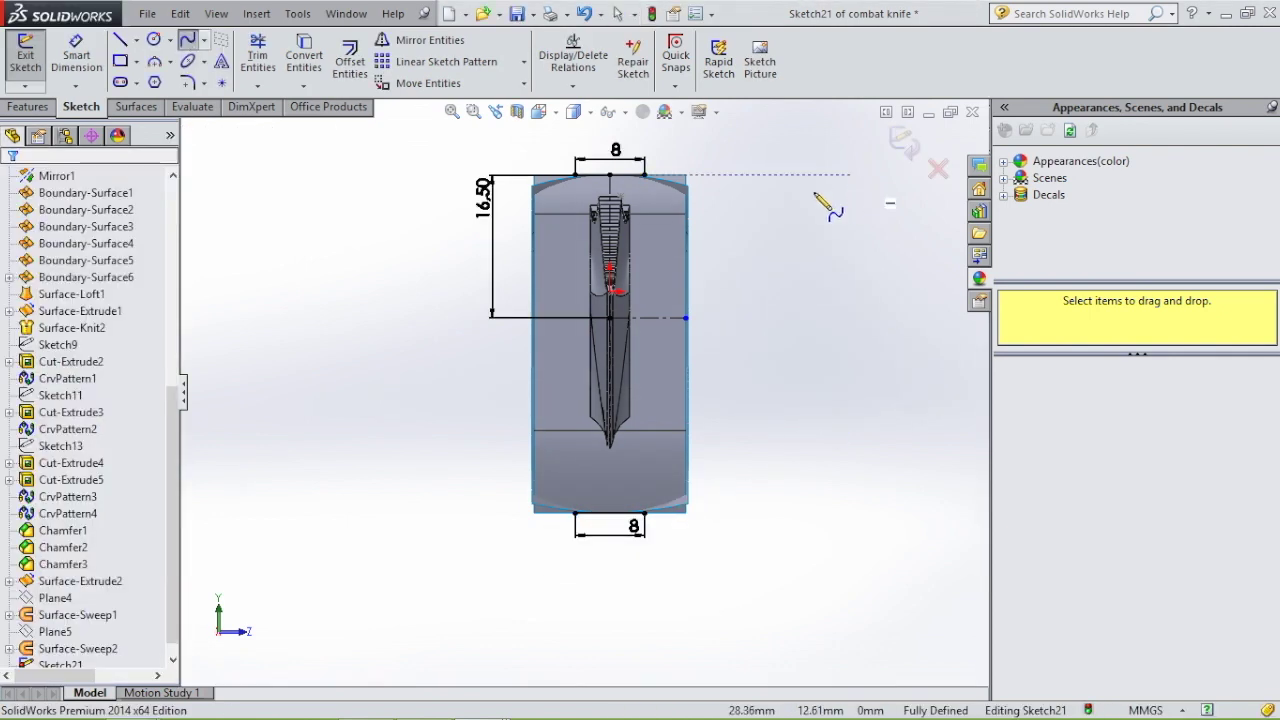
left_click(644, 175)
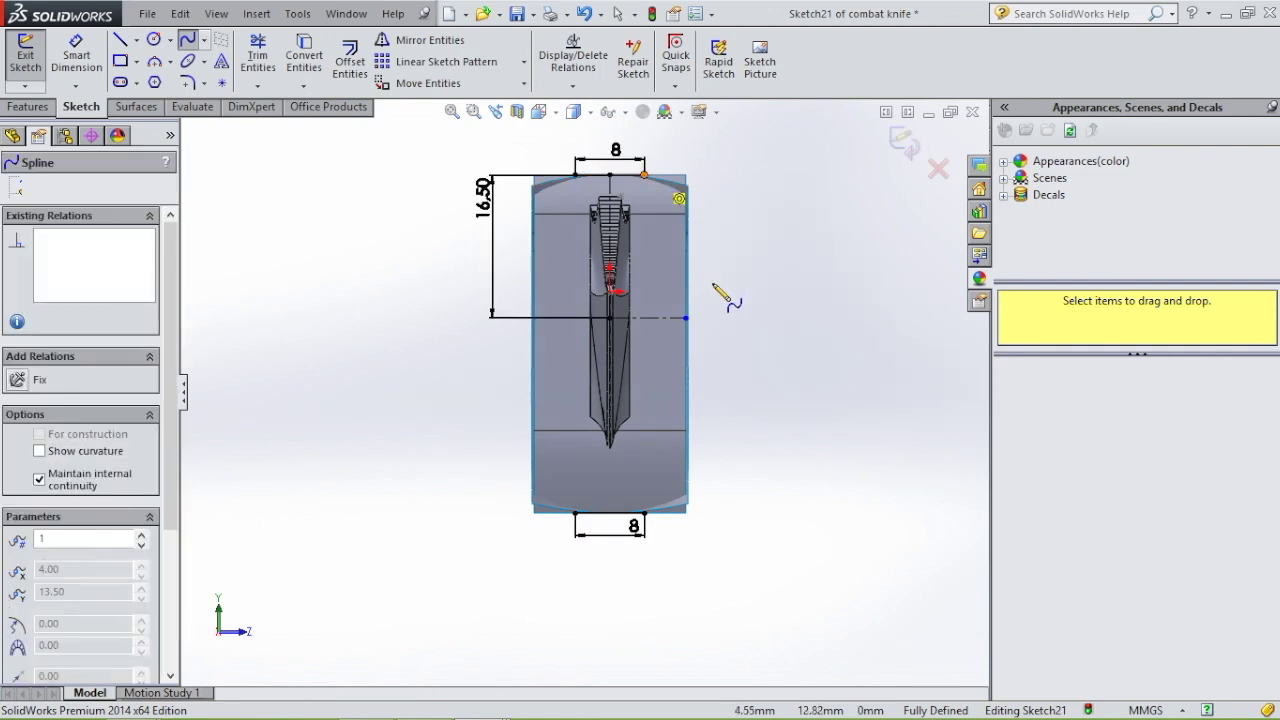
left_click(686, 318)
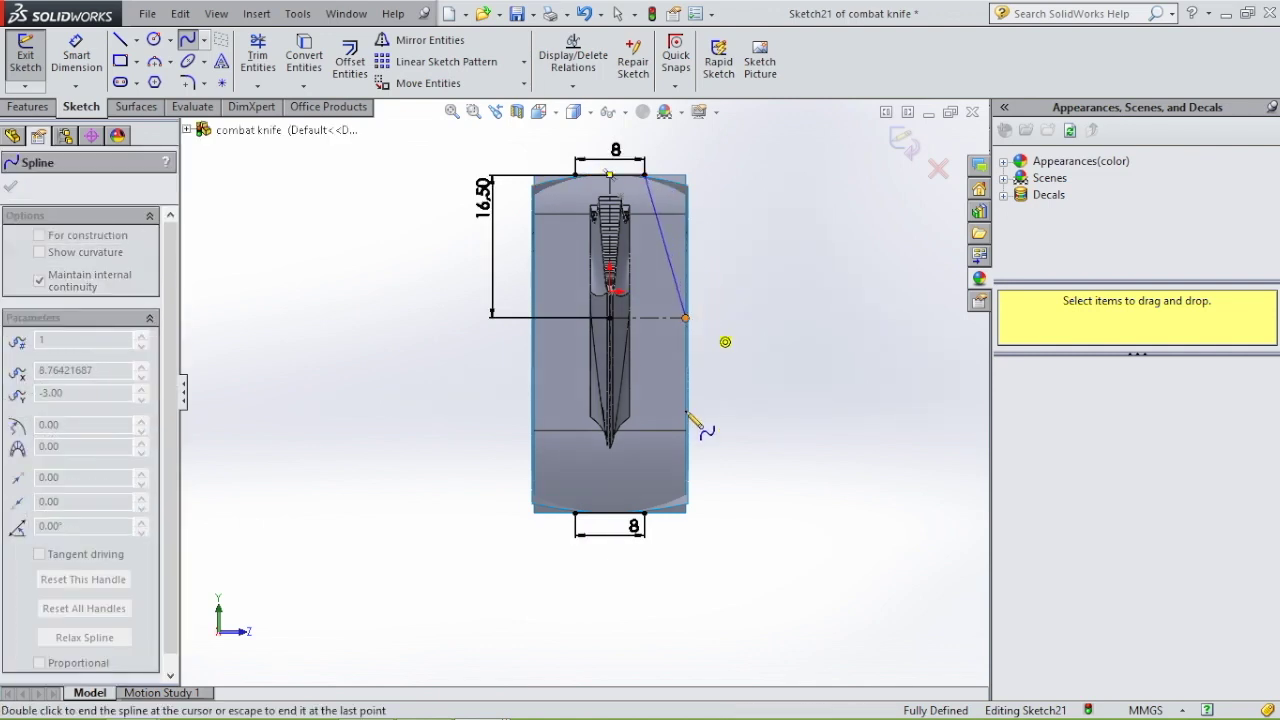
key("Escape")
key("Escape")
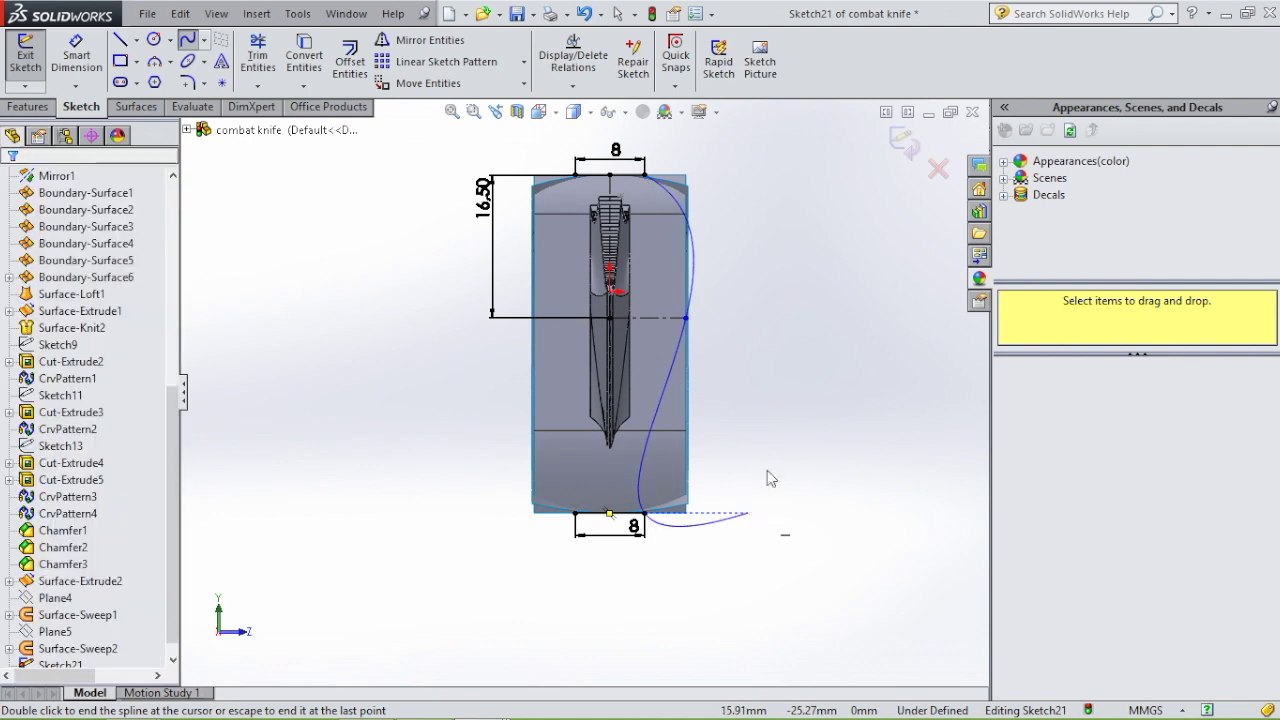
scroll(732, 323, "down", 2)
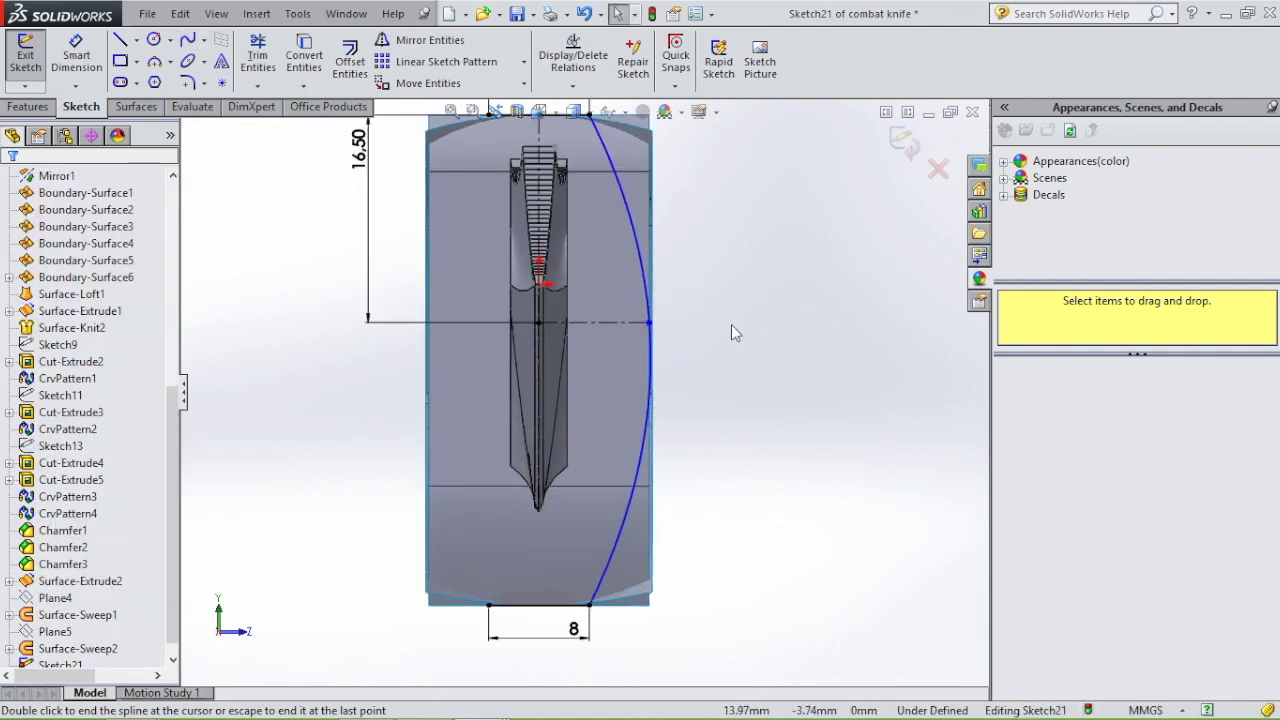
Step: Add vertical relations to both tangency handles at the guard spline's midpoint on the horizontal centerline
left_click(647, 290)
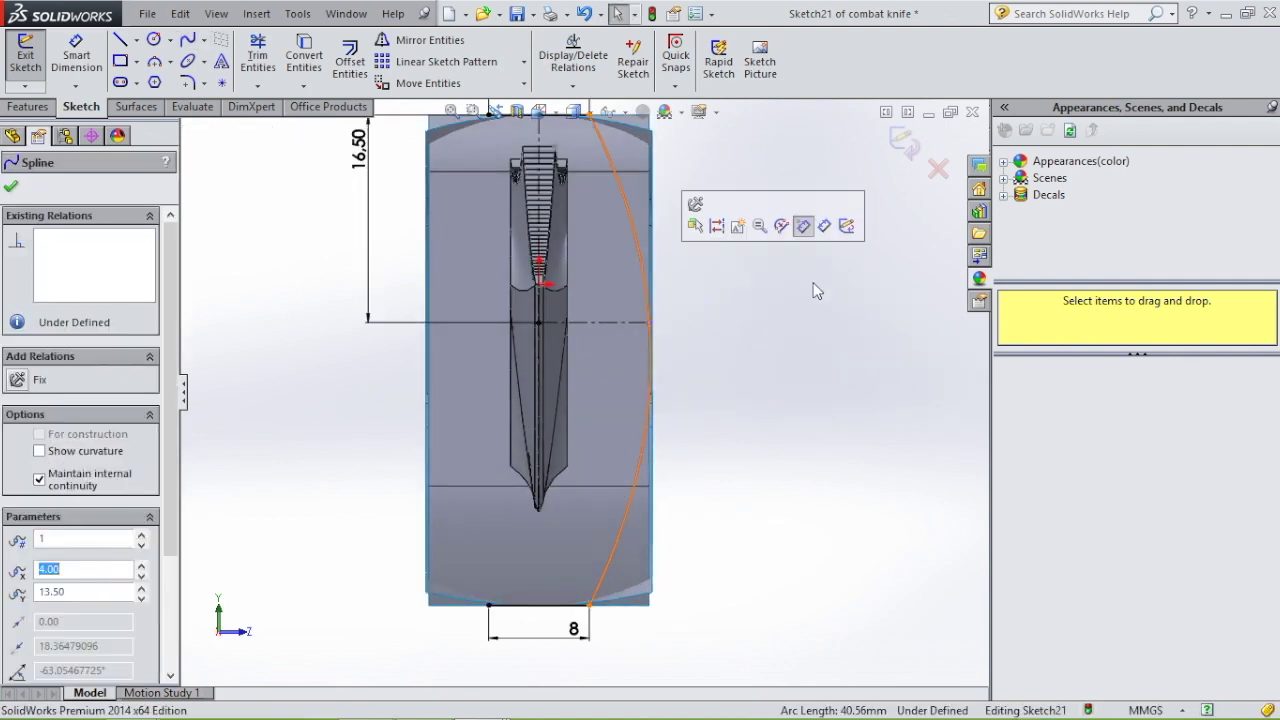
scroll(704, 296, "down", 2)
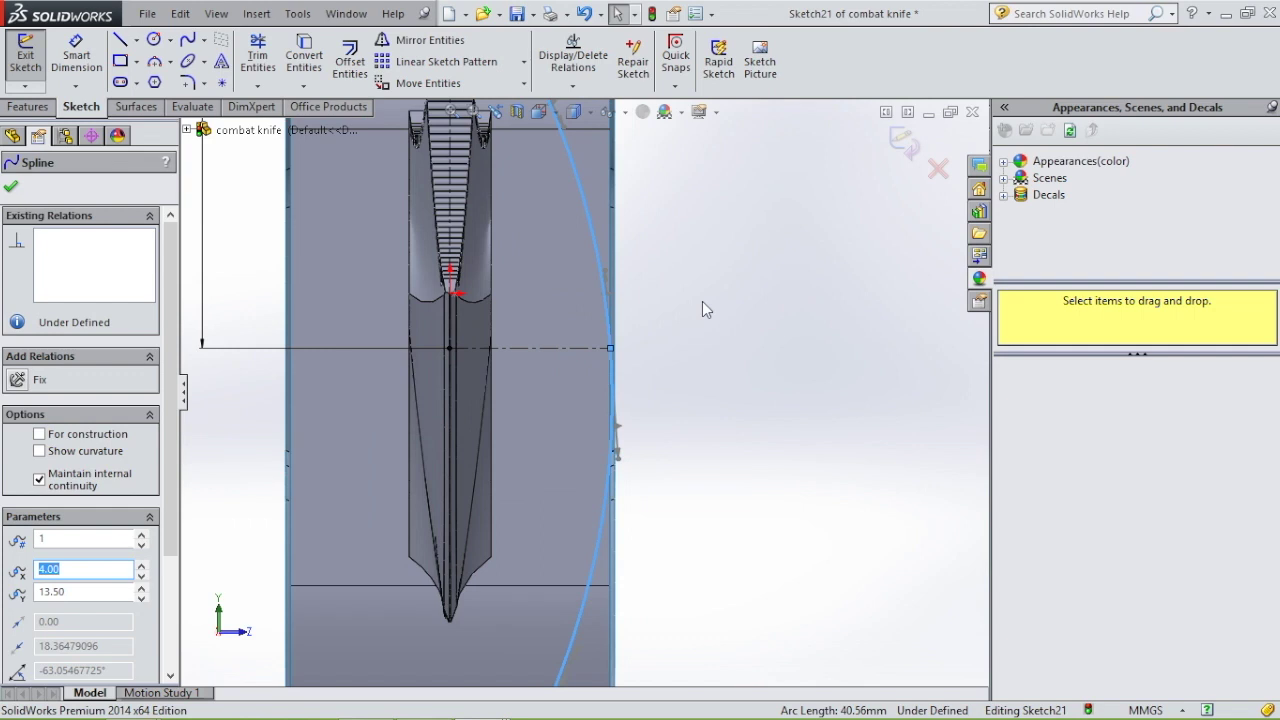
left_click(605, 278)
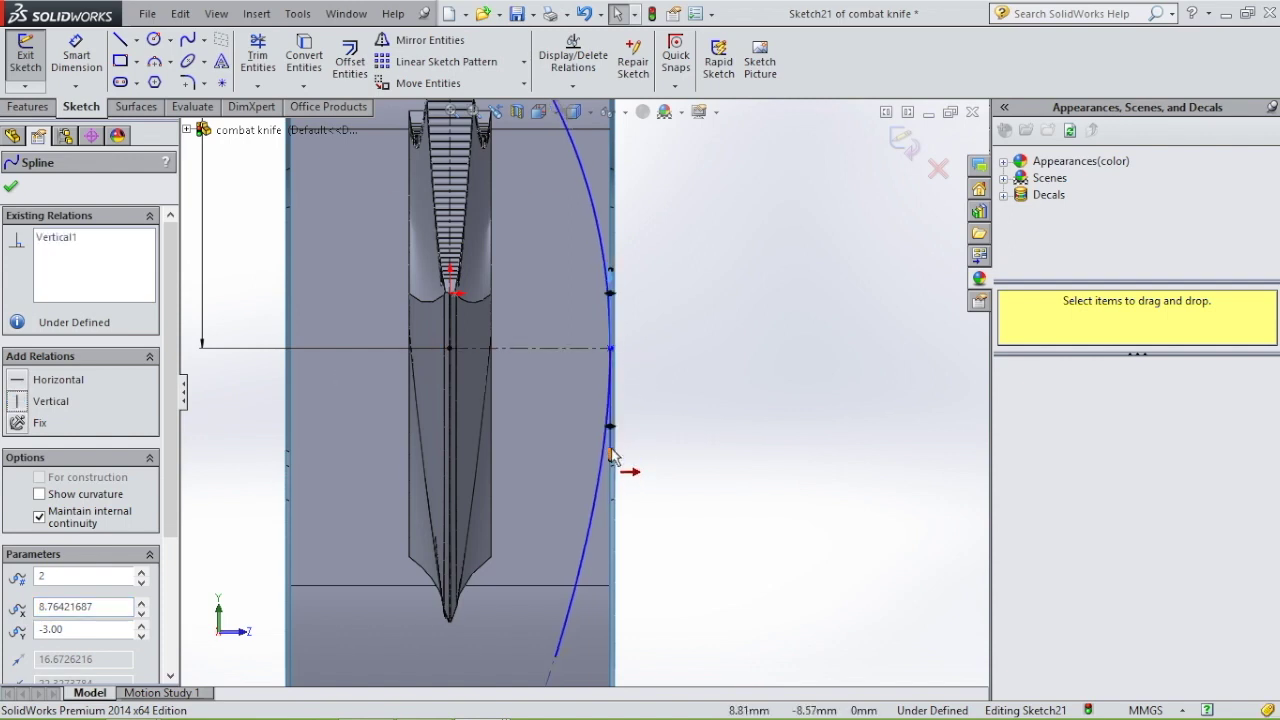
left_click(611, 428)
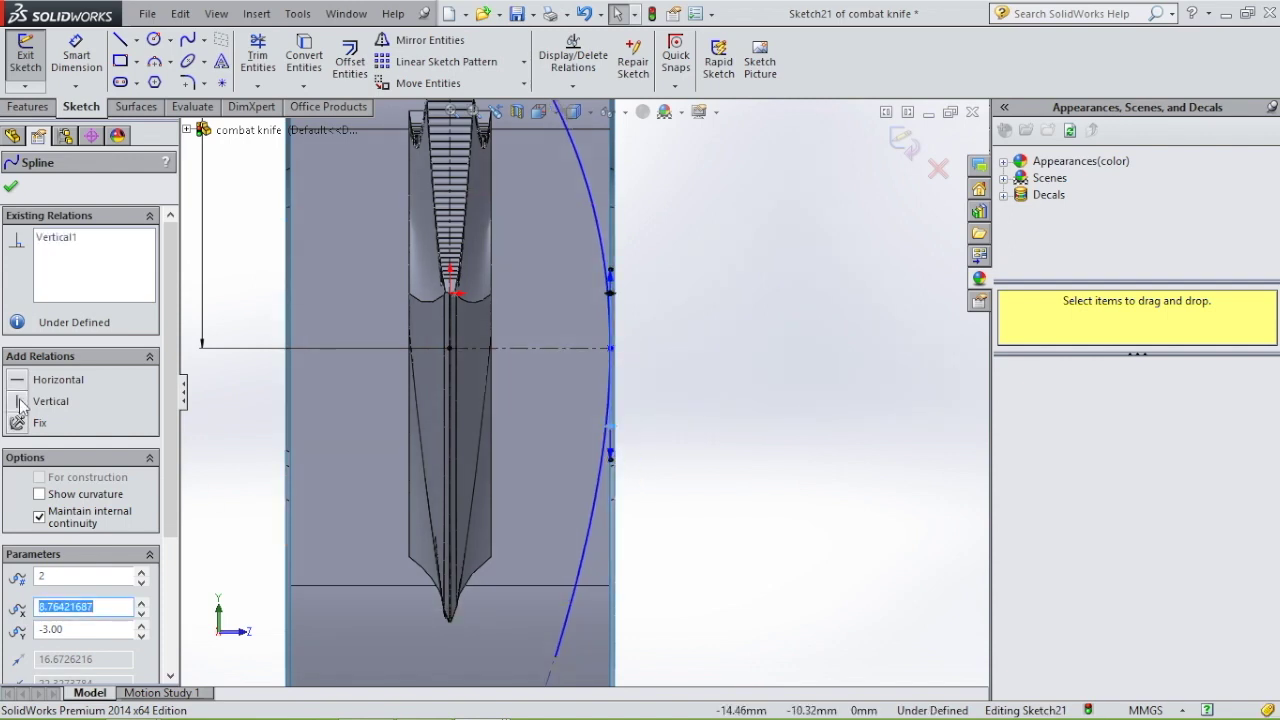
scroll(803, 405, "up", 3)
left_click(801, 409)
scroll(800, 410, "down", 3)
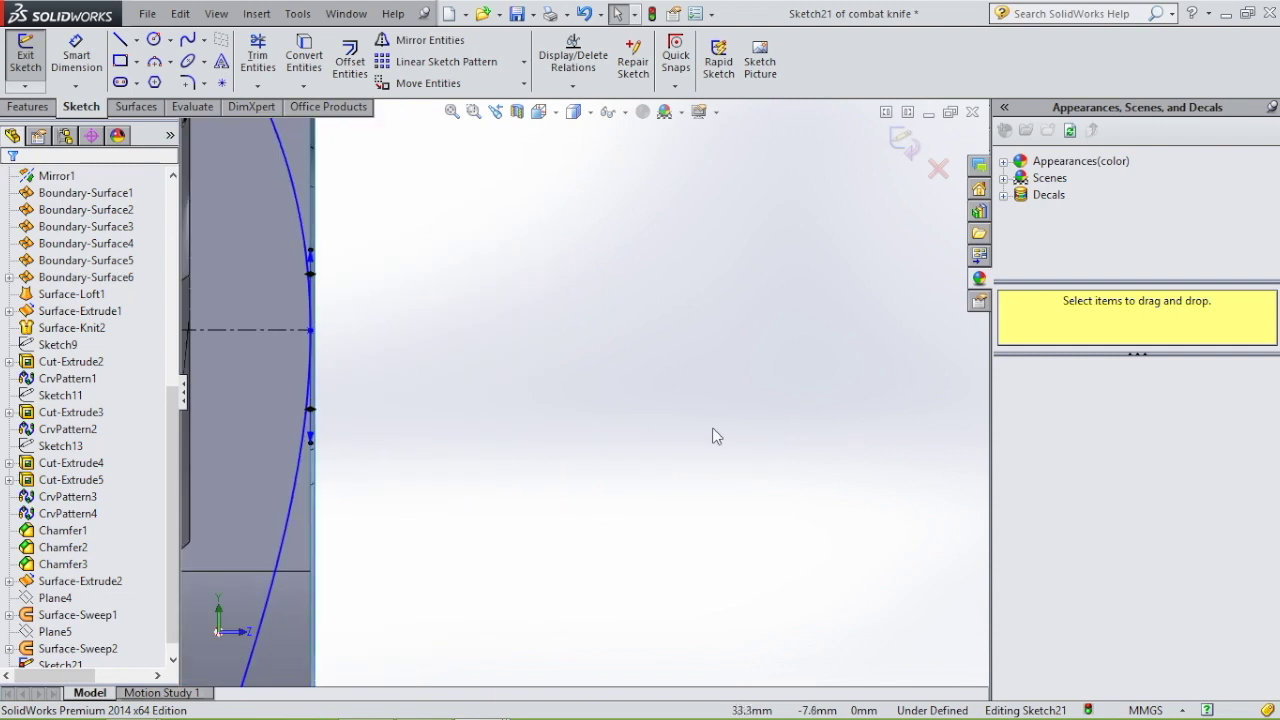
Step: Sketch a horizontal centerline about 9 mm long from the existing centerline's inner endpoint to the guard's opposite side edge
scroll(712, 429, "up", 2)
scroll(712, 436, "up", 3)
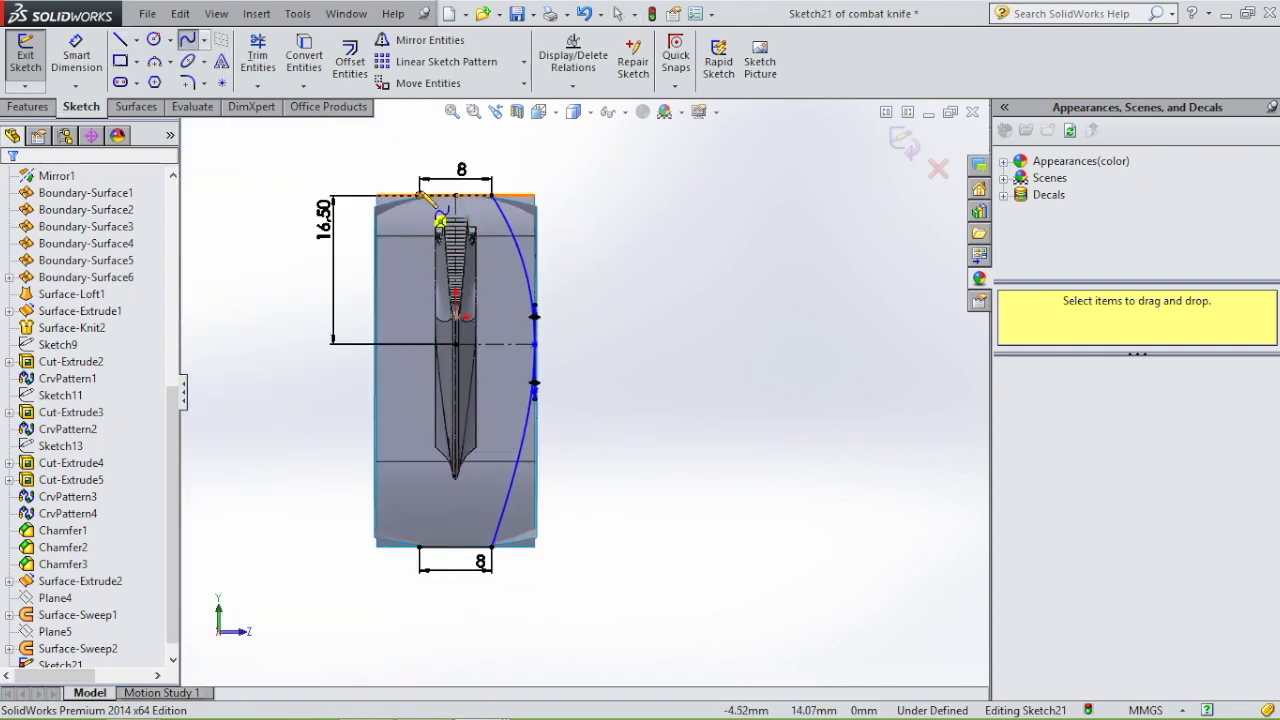
key("Escape")
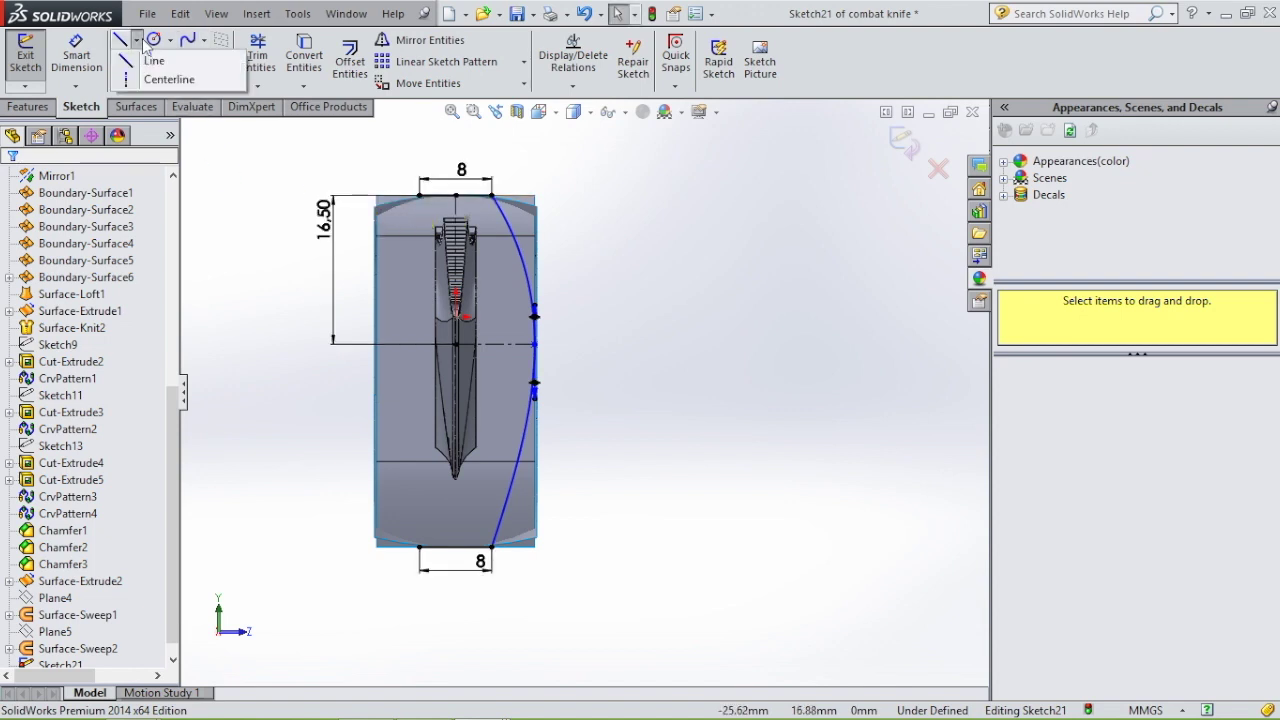
key("l")
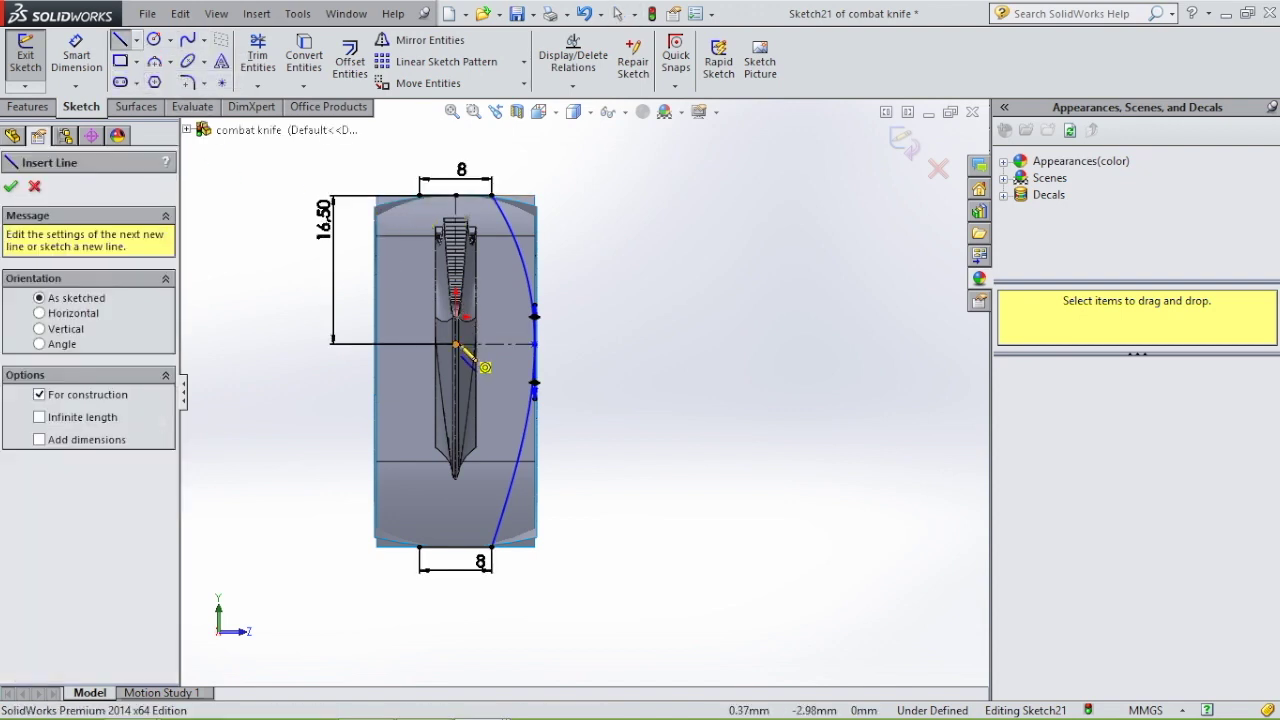
left_click_drag(456, 345, 376, 345)
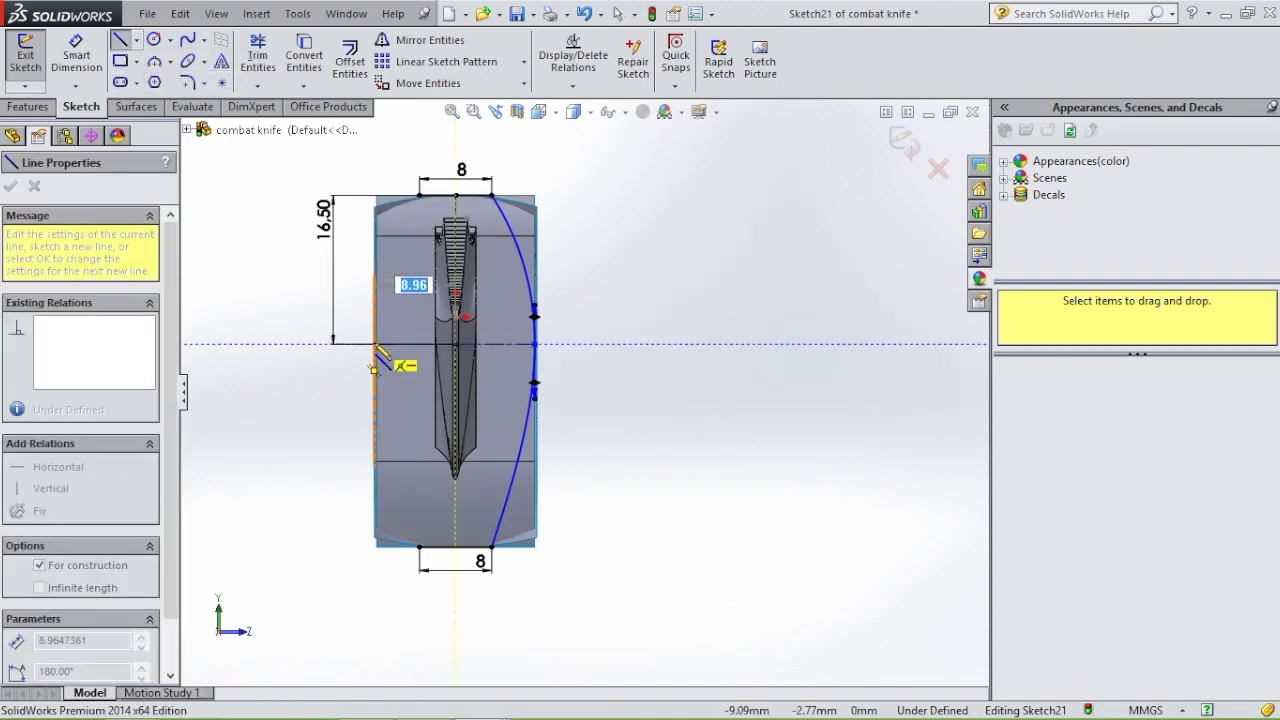
key("Escape")
key("Escape")
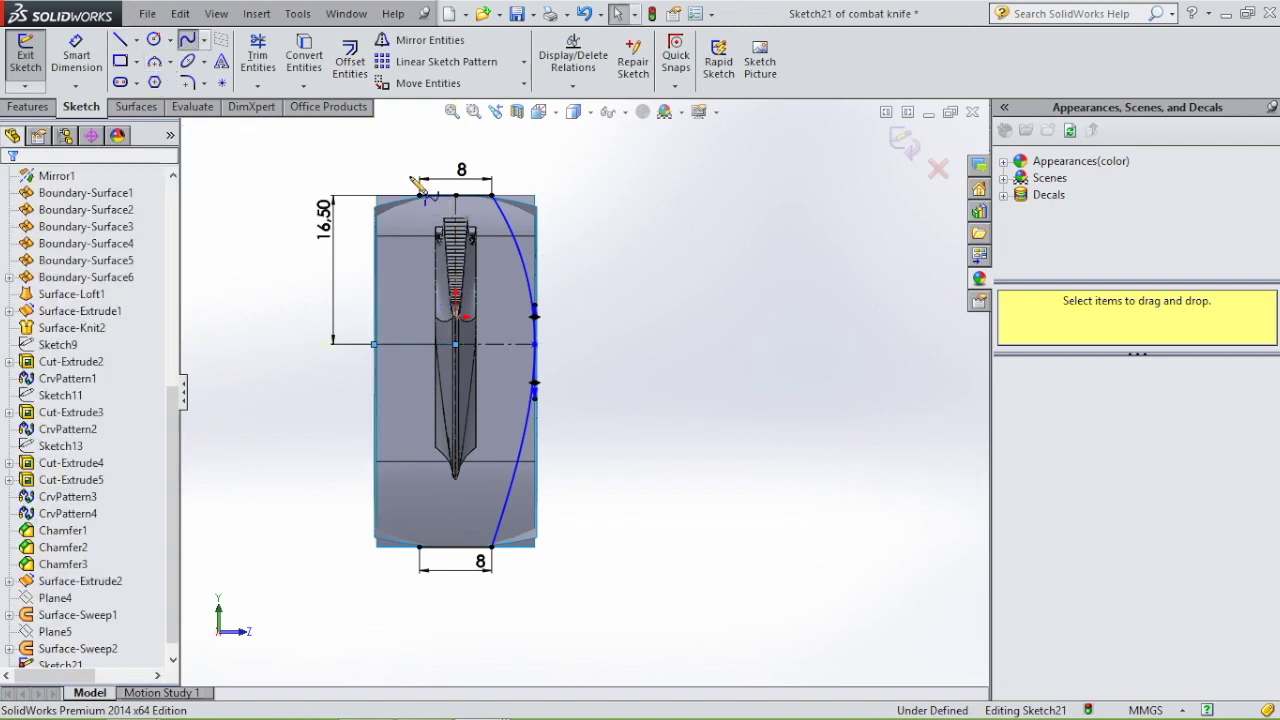
Step: Sketch a second spline from the upper line's left end through the new centerline's outer endpoint to the lower line's left end
left_click(419, 195)
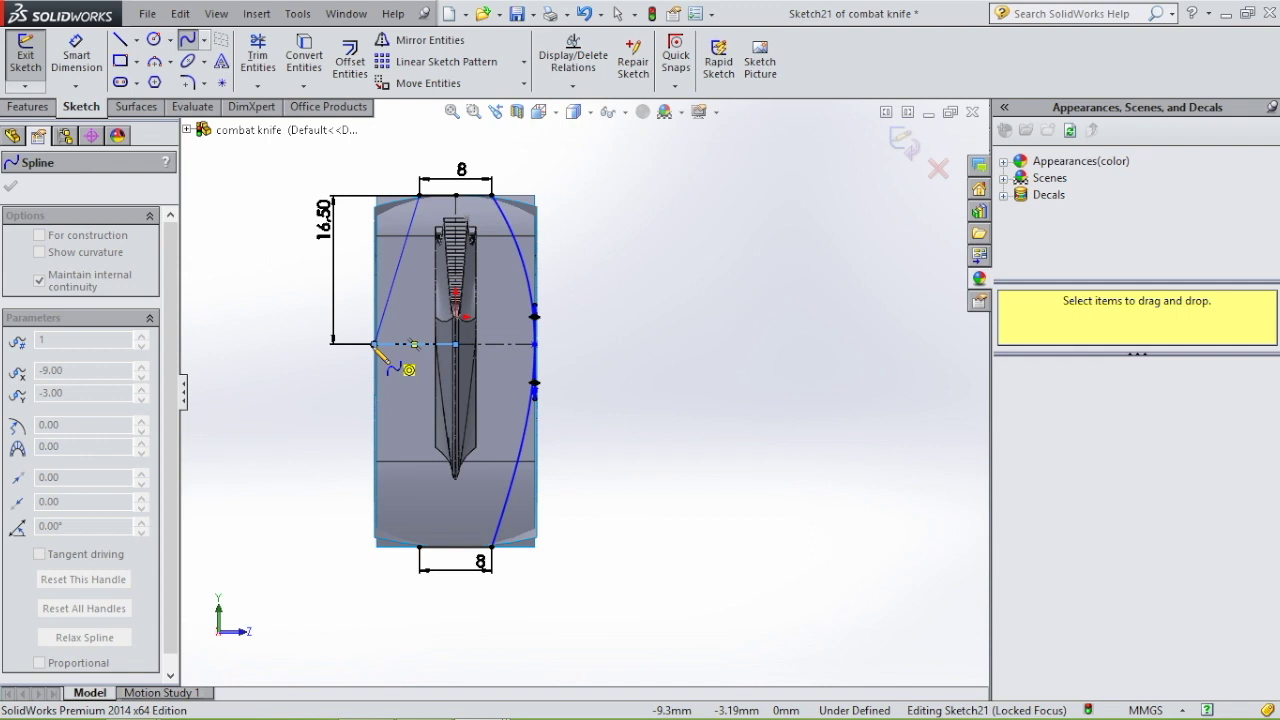
left_click(373, 344)
left_click(419, 547)
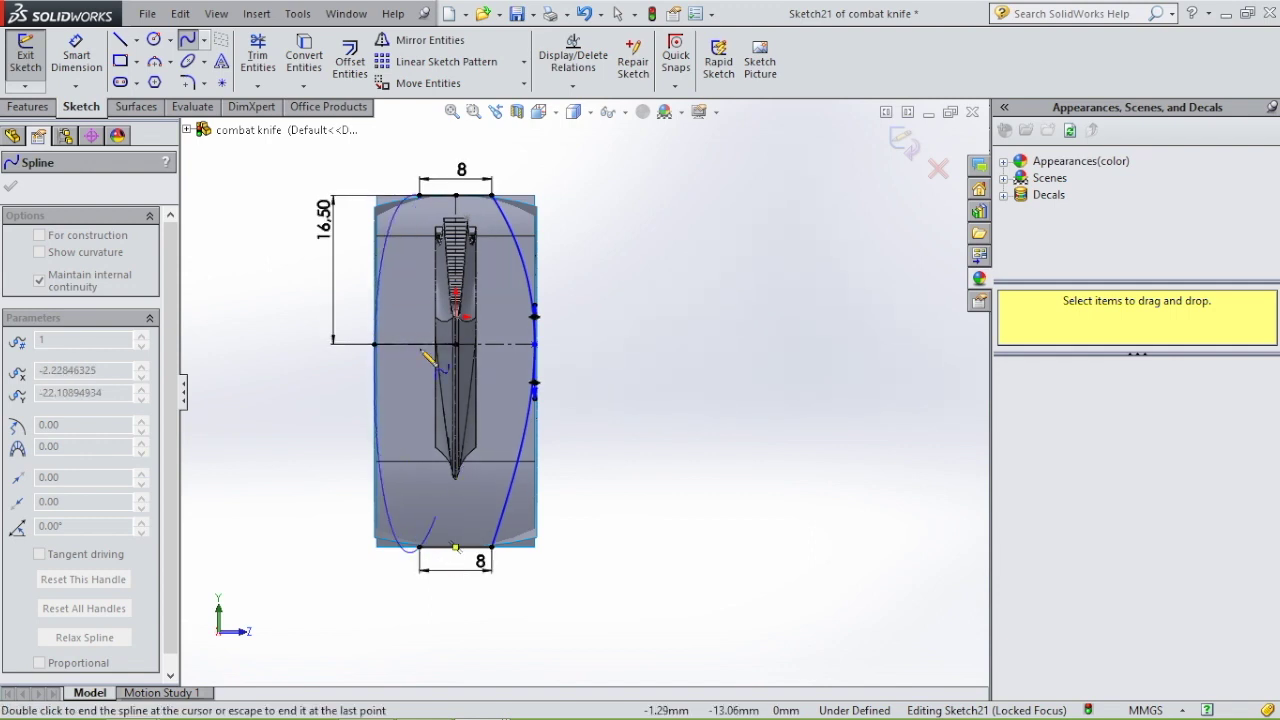
key("Escape")
Step: Add vertical relations to the left spline's tangency handles at its midpoint on the horizontal centerline
scroll(375, 365, "down", 4)
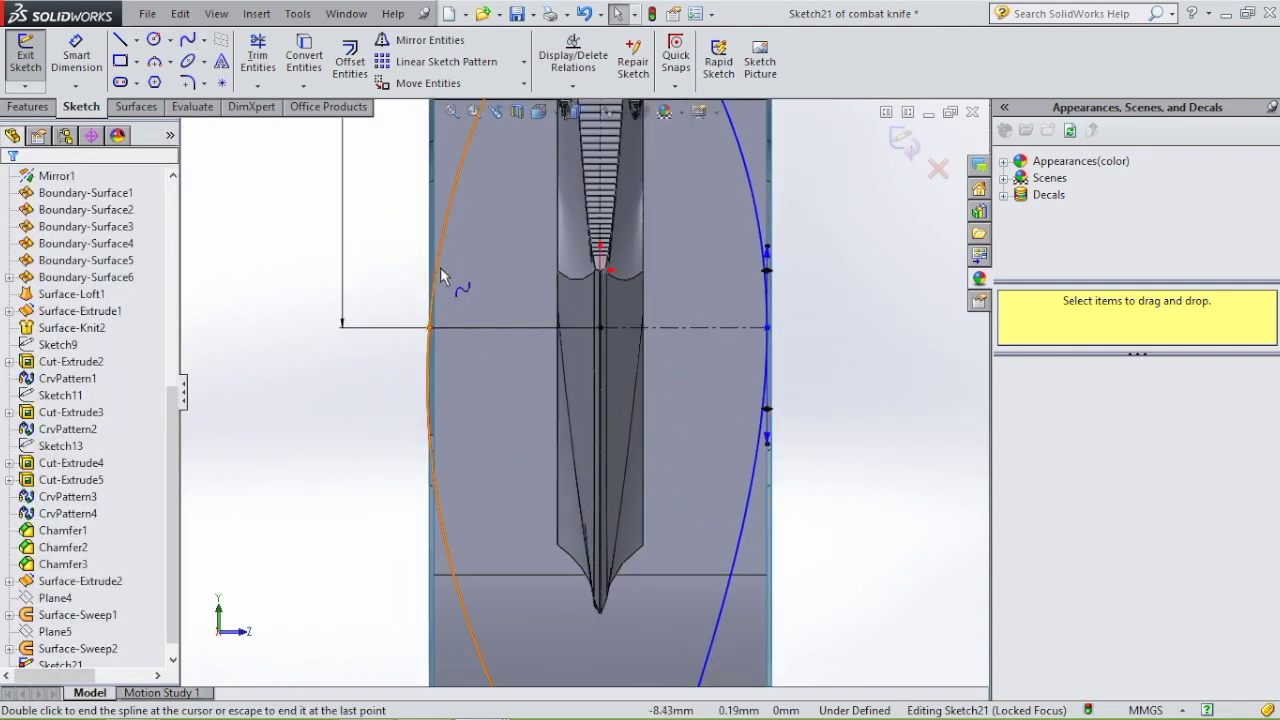
left_click(440, 267)
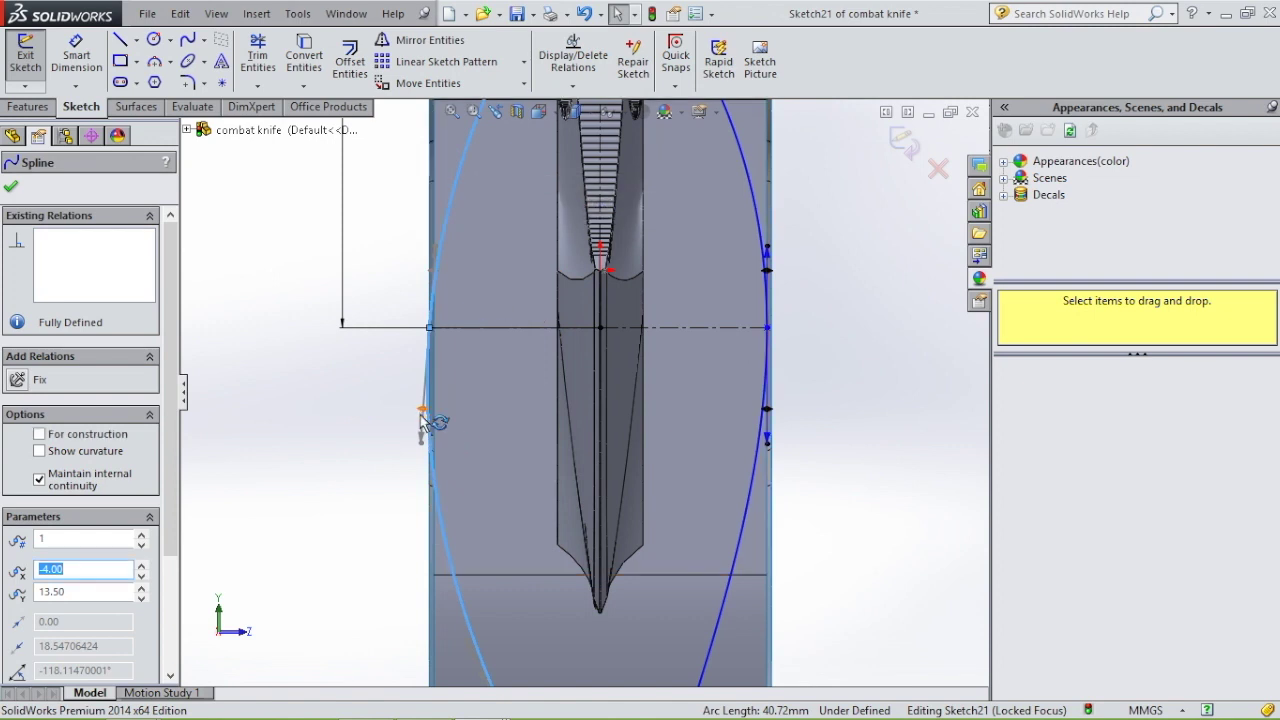
left_click(421, 411)
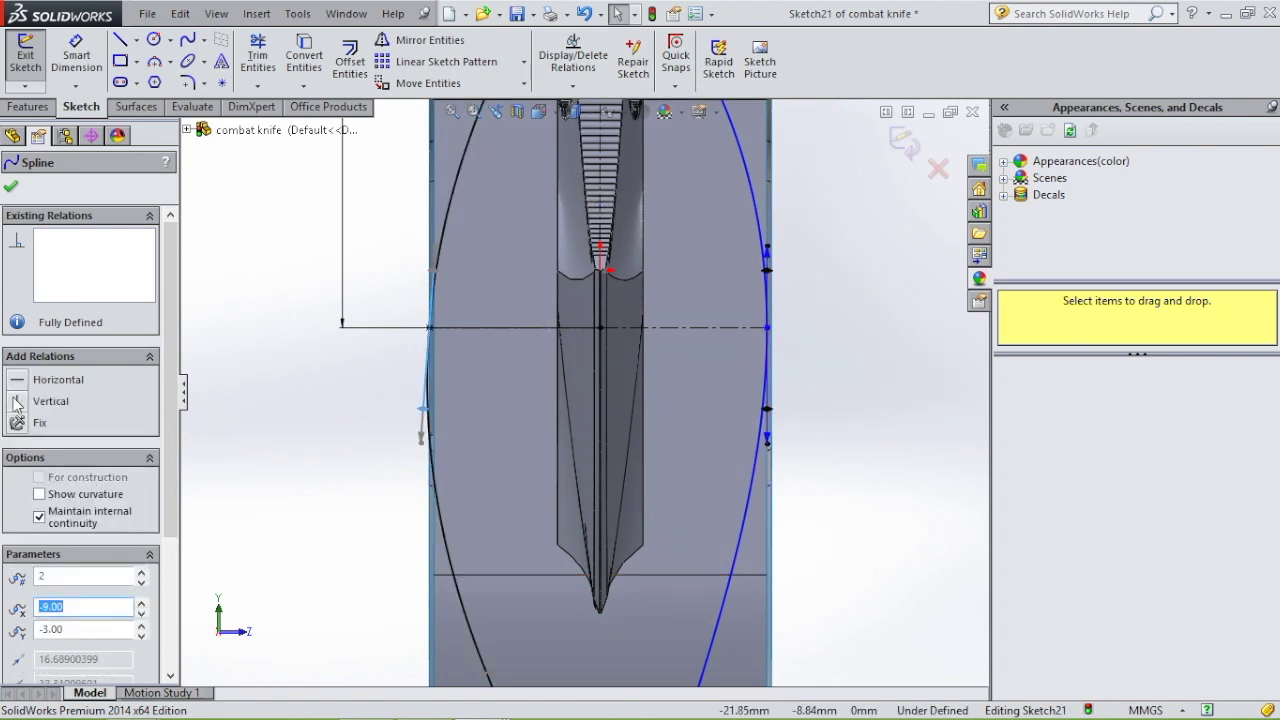
left_click(16, 402)
scroll(509, 396, "up", 5)
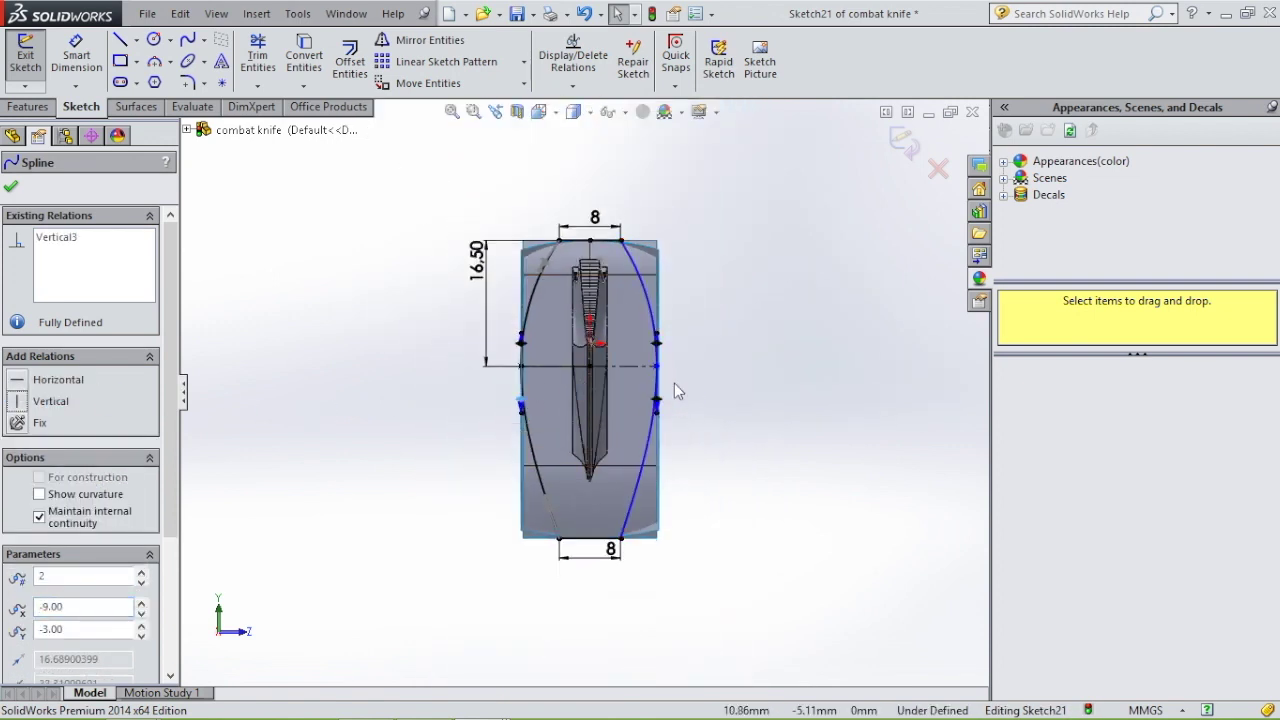
Step: Extrude the guard outline as a surface, blind 8.75 mm in the first direction and 148.75 mm toward the handle in the second
scroll(674, 390, "down", 2)
middle_click_drag(715, 391, 672, 384)
middle_click_drag(782, 408, 793, 424)
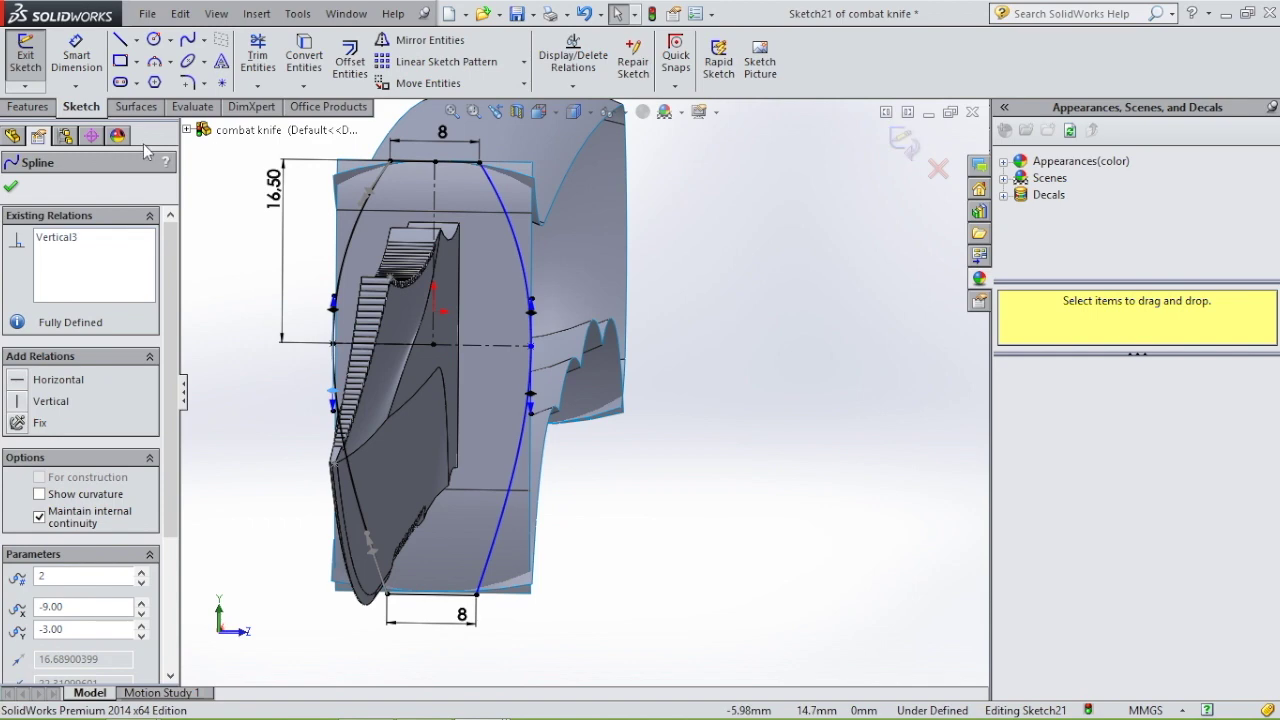
left_click(137, 106)
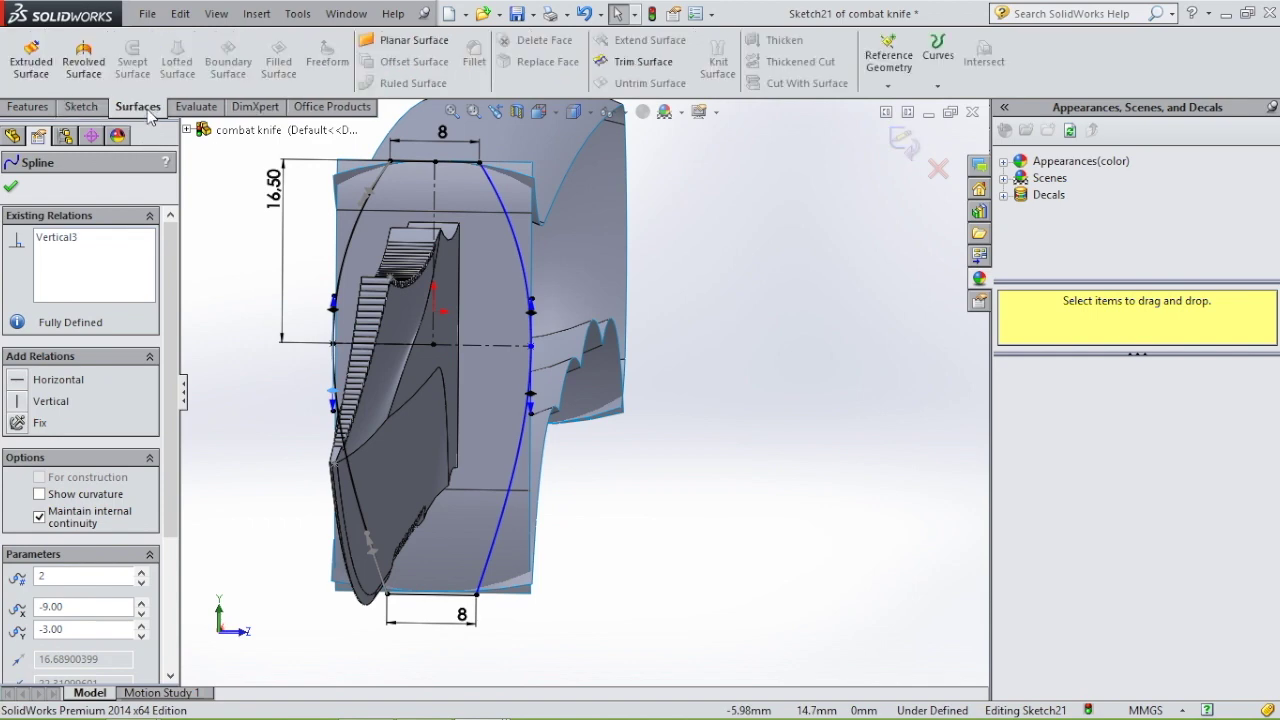
left_click(45, 77)
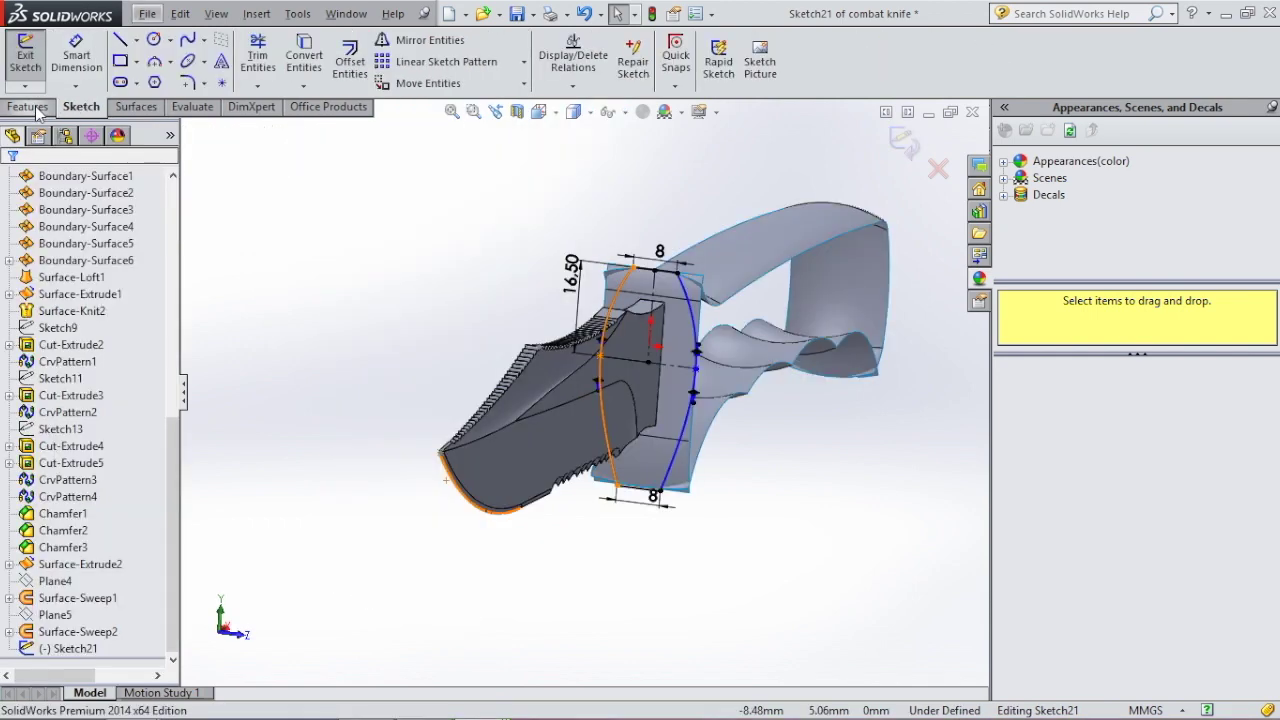
left_click(36, 108)
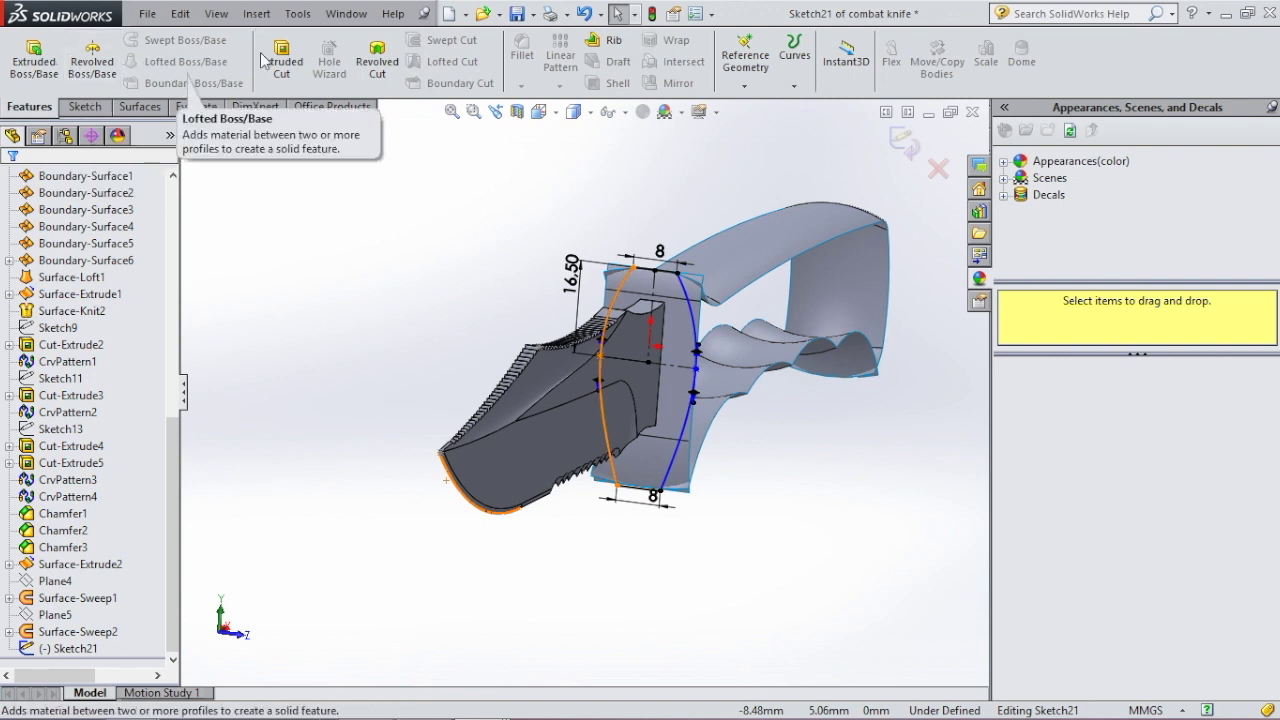
left_click(138, 107)
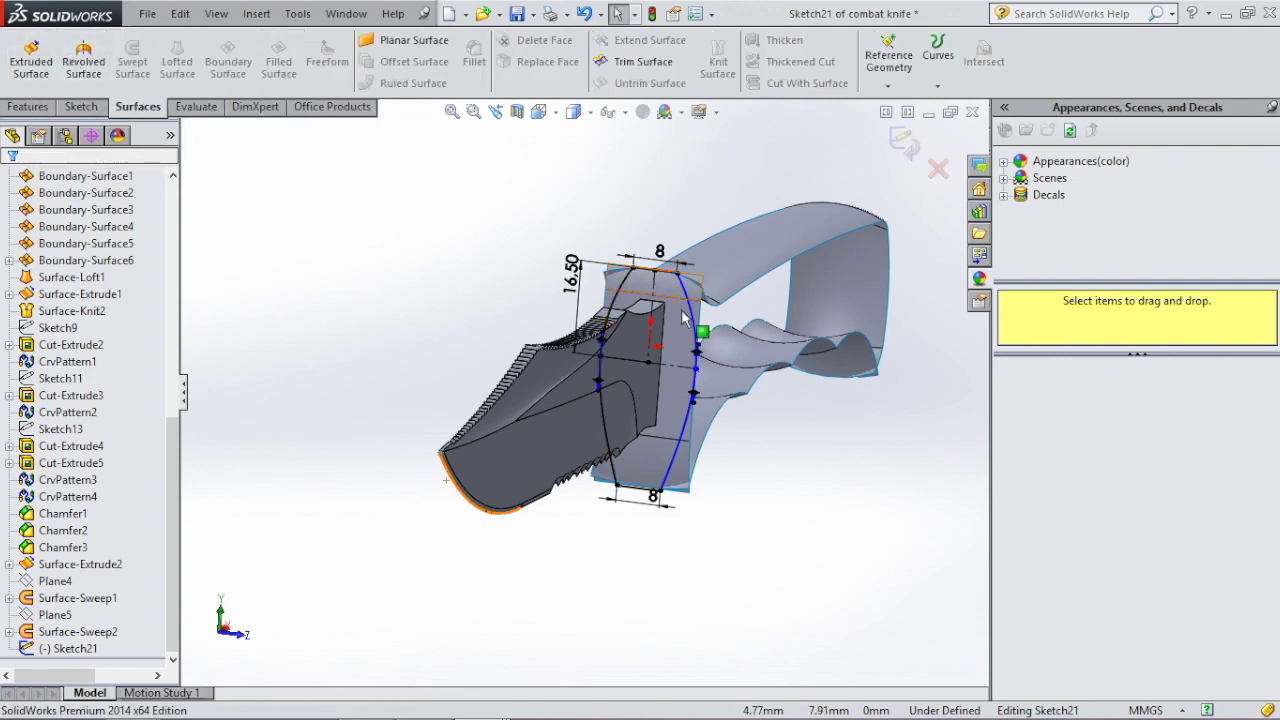
left_click(42, 62)
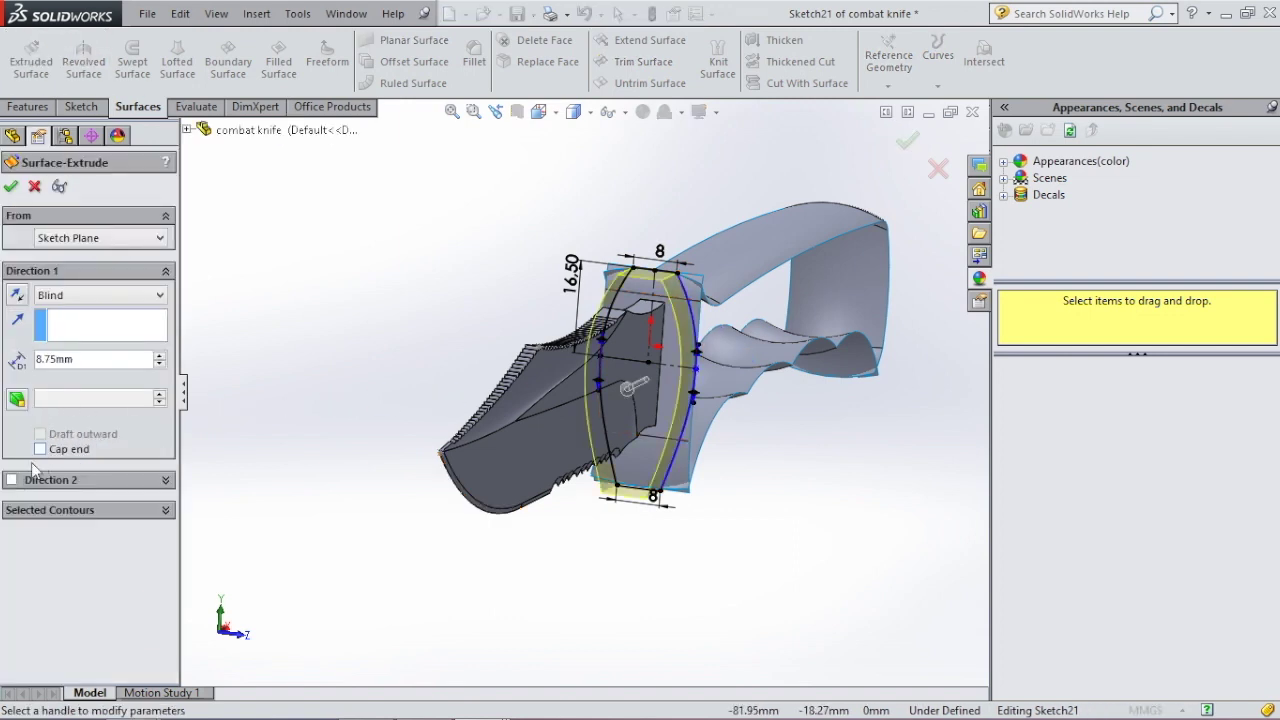
left_click(11, 481)
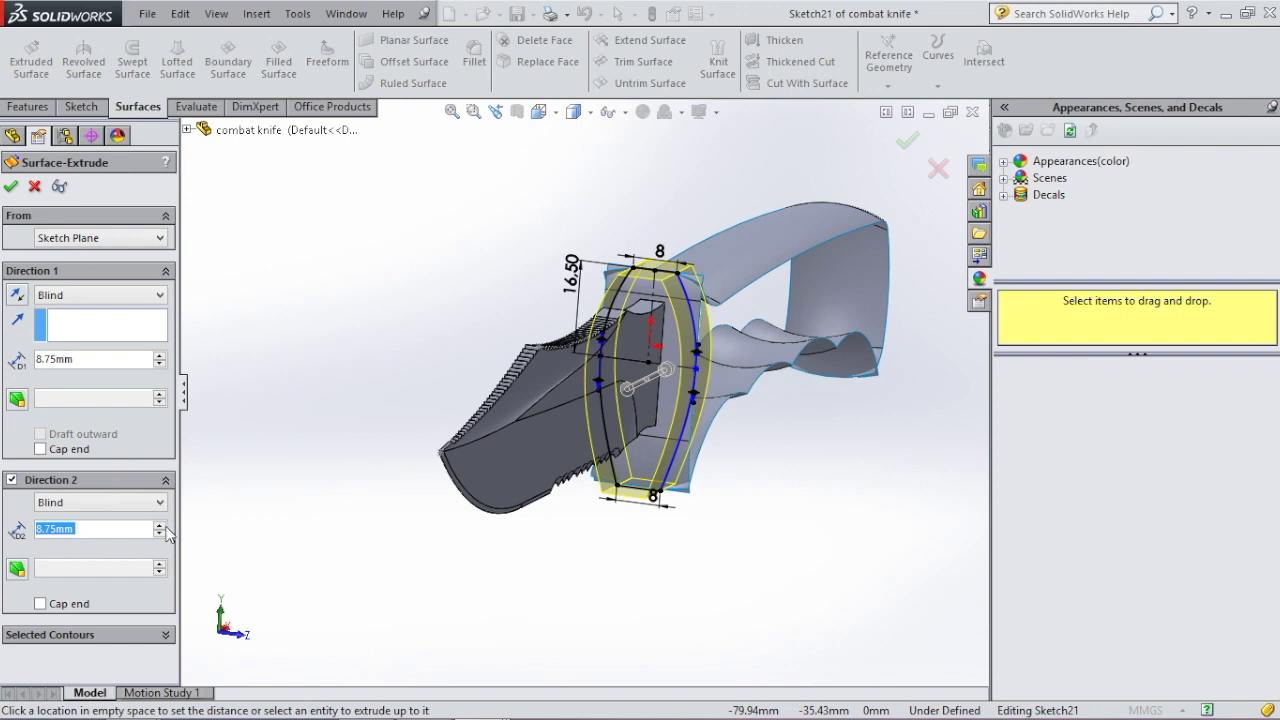
left_click(161, 532)
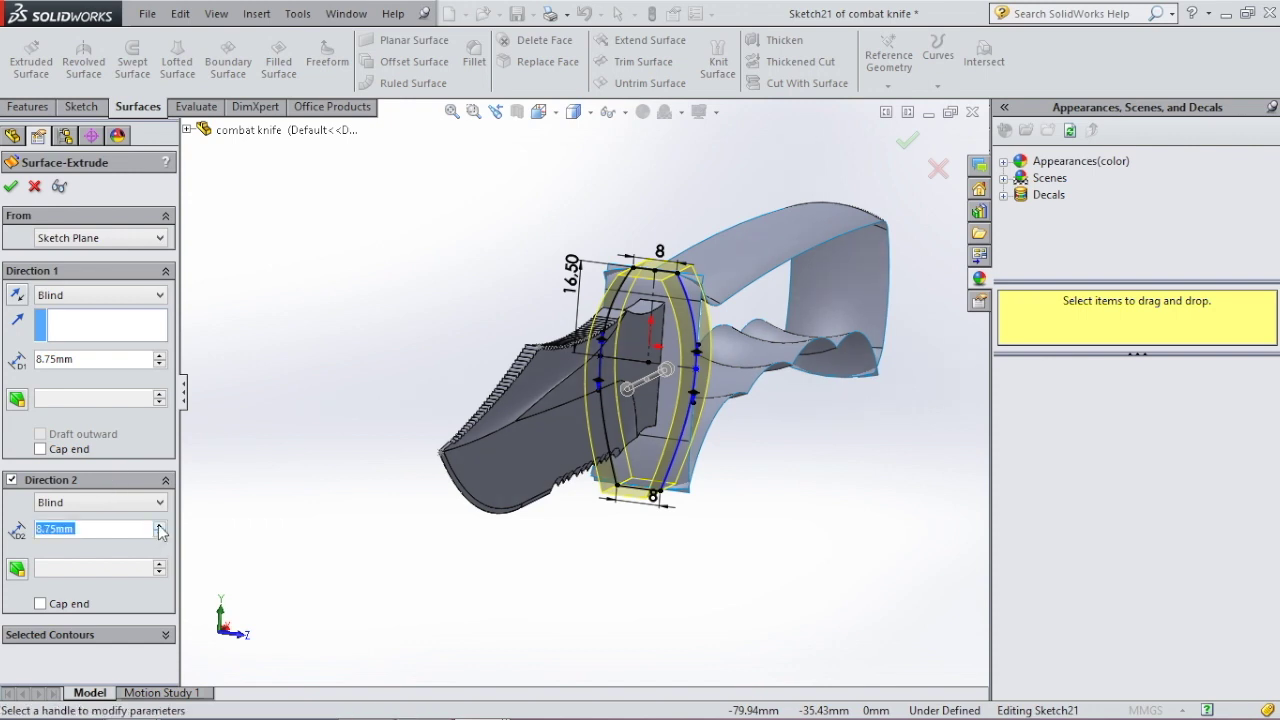
left_click_drag(158, 525, 158, 525)
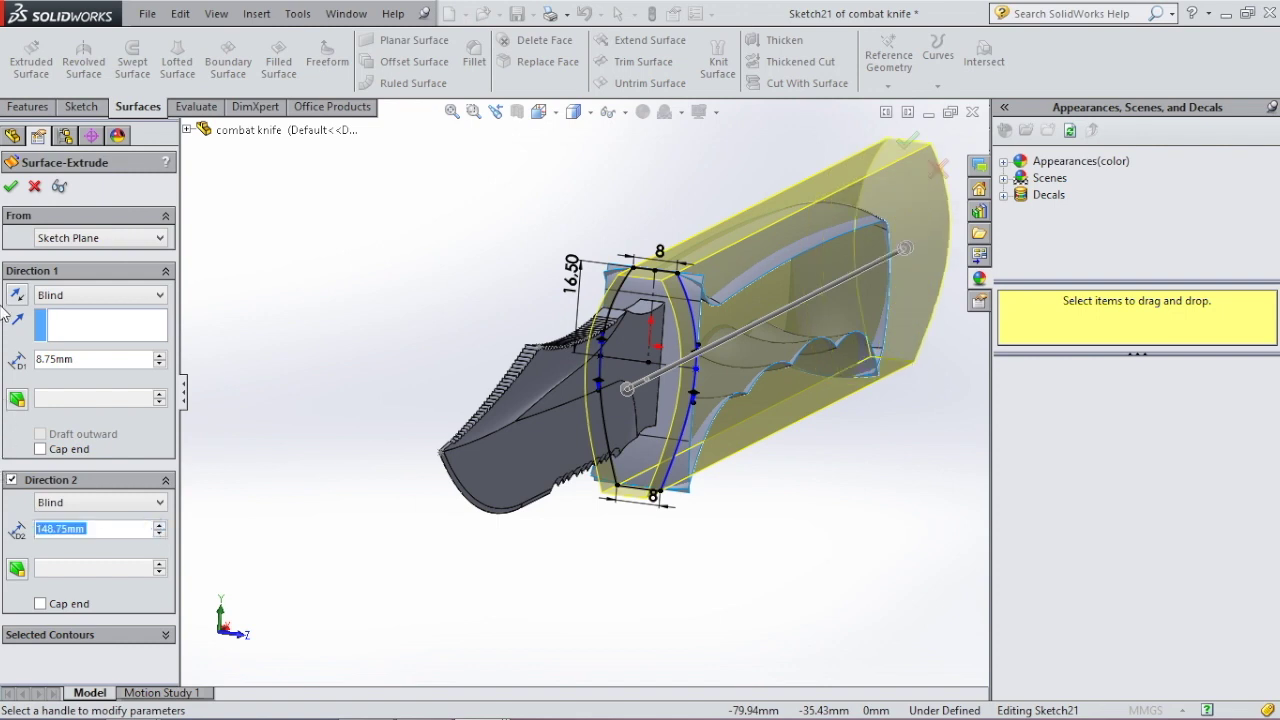
left_click(12, 187)
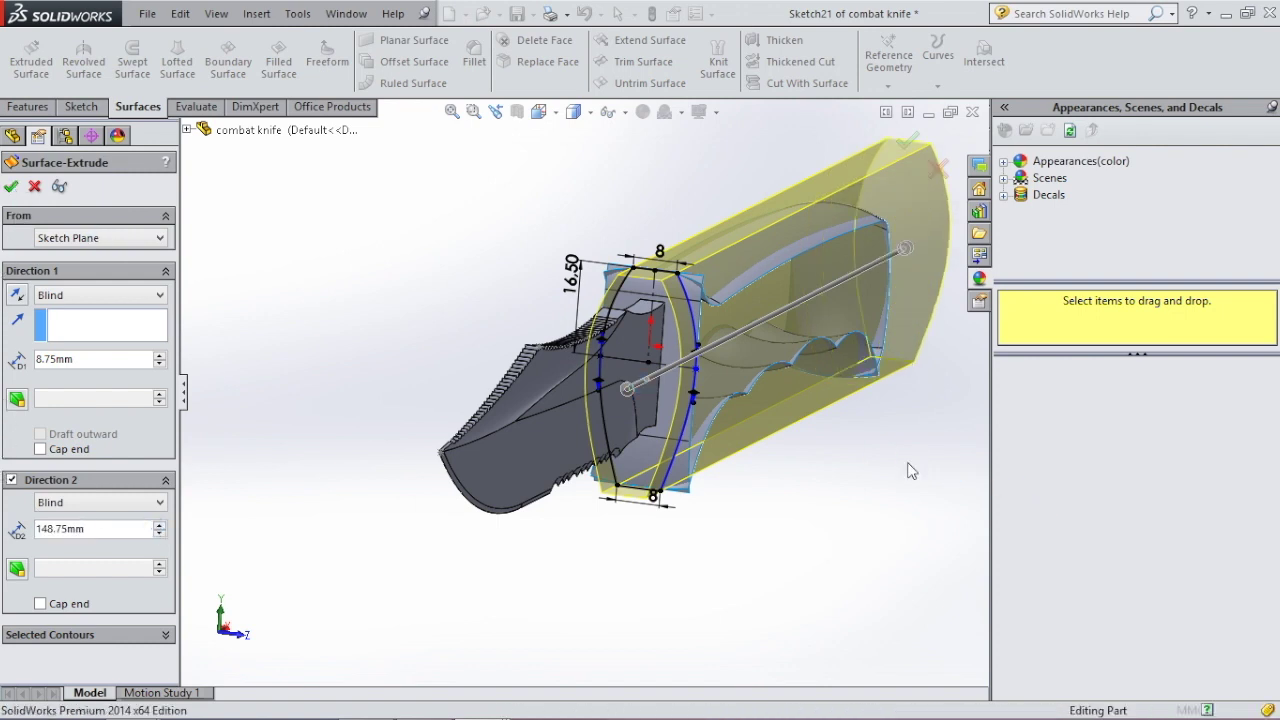
Step: Trim with the extruded outline surface, removing the protruding parts of both swept handle surfaces and the guard's outer corners
middle_click_drag(881, 462, 821, 328)
left_click(643, 61)
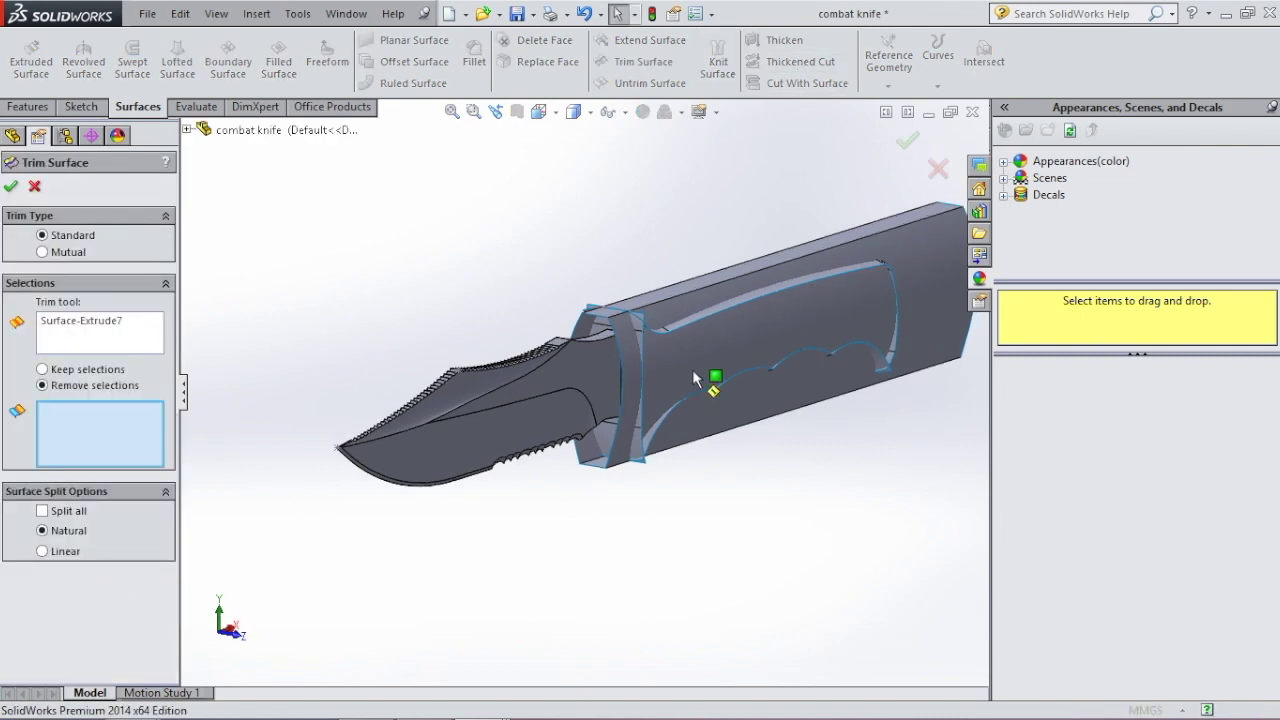
scroll(691, 338, "down", 3)
scroll(691, 338, "up", 2)
left_click(691, 299)
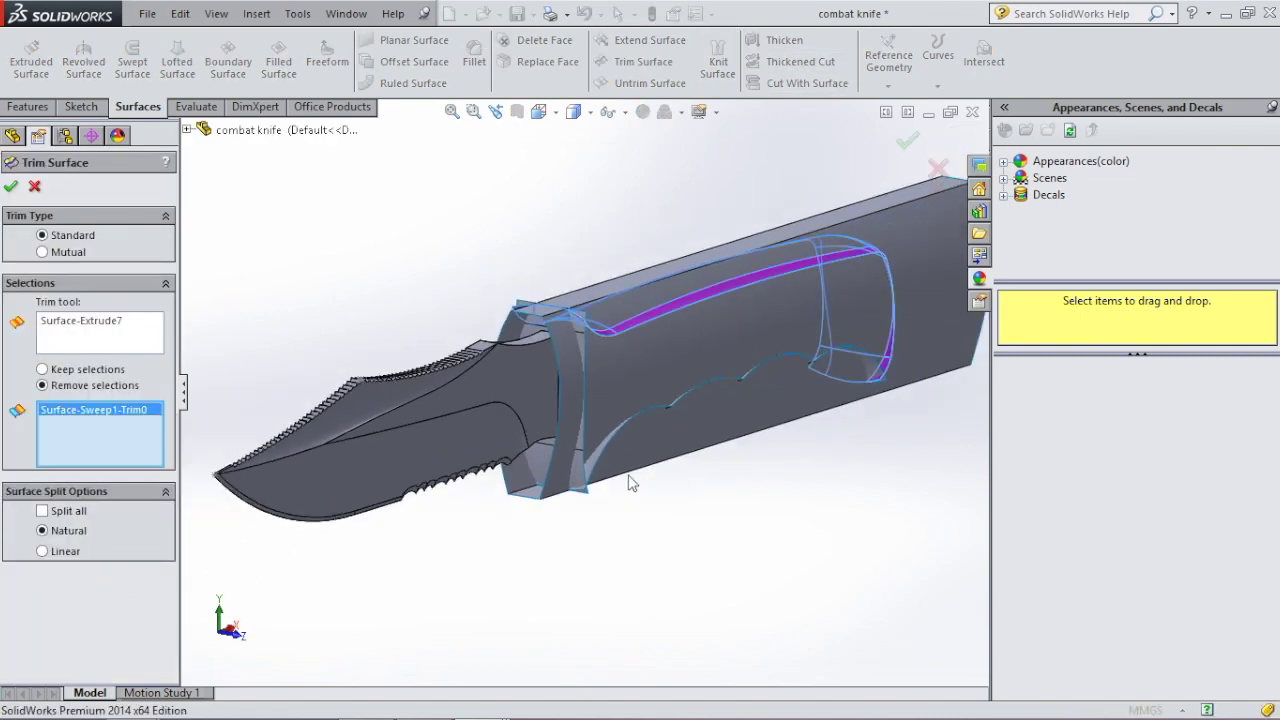
left_click(590, 477)
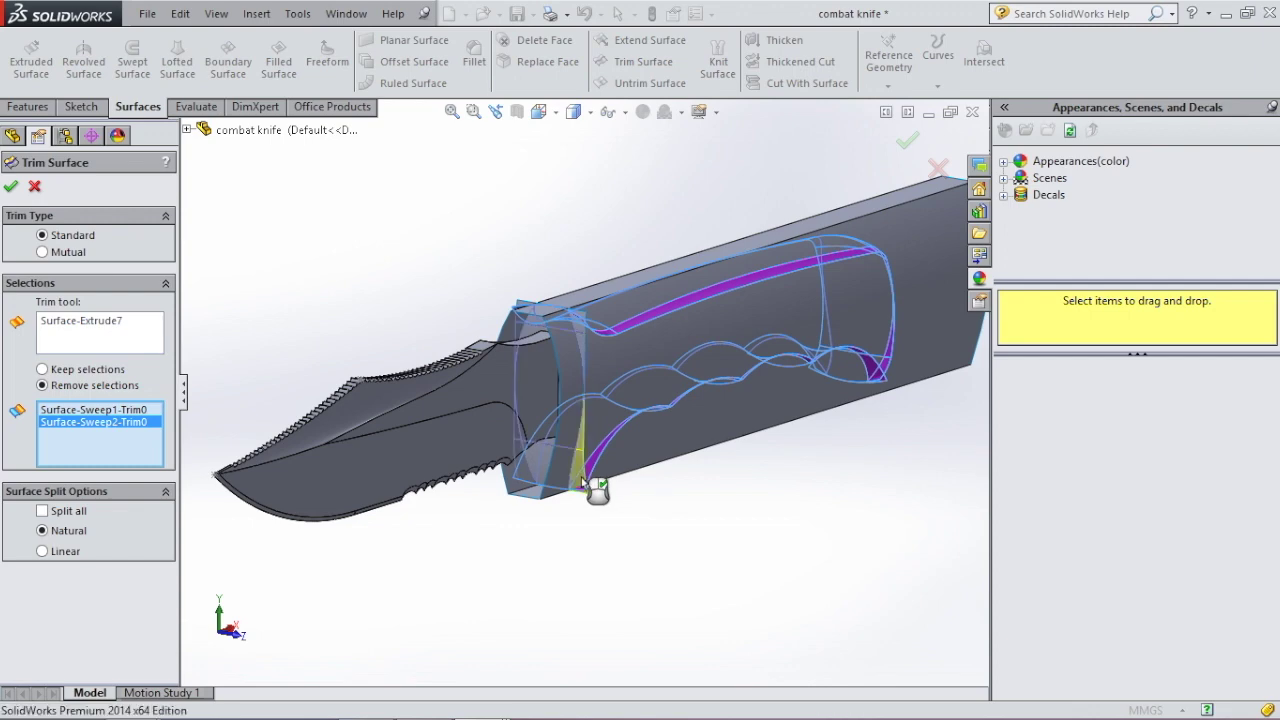
left_click(582, 481)
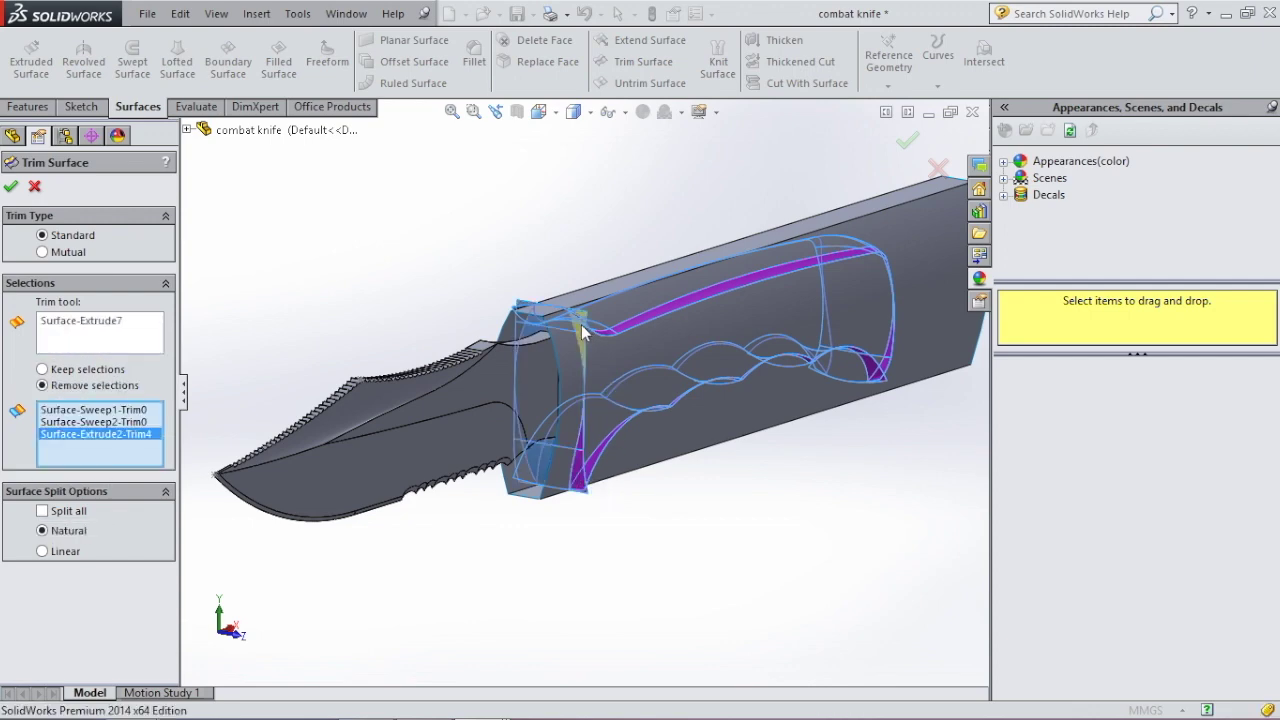
left_click(583, 333)
middle_click_drag(552, 290, 622, 350)
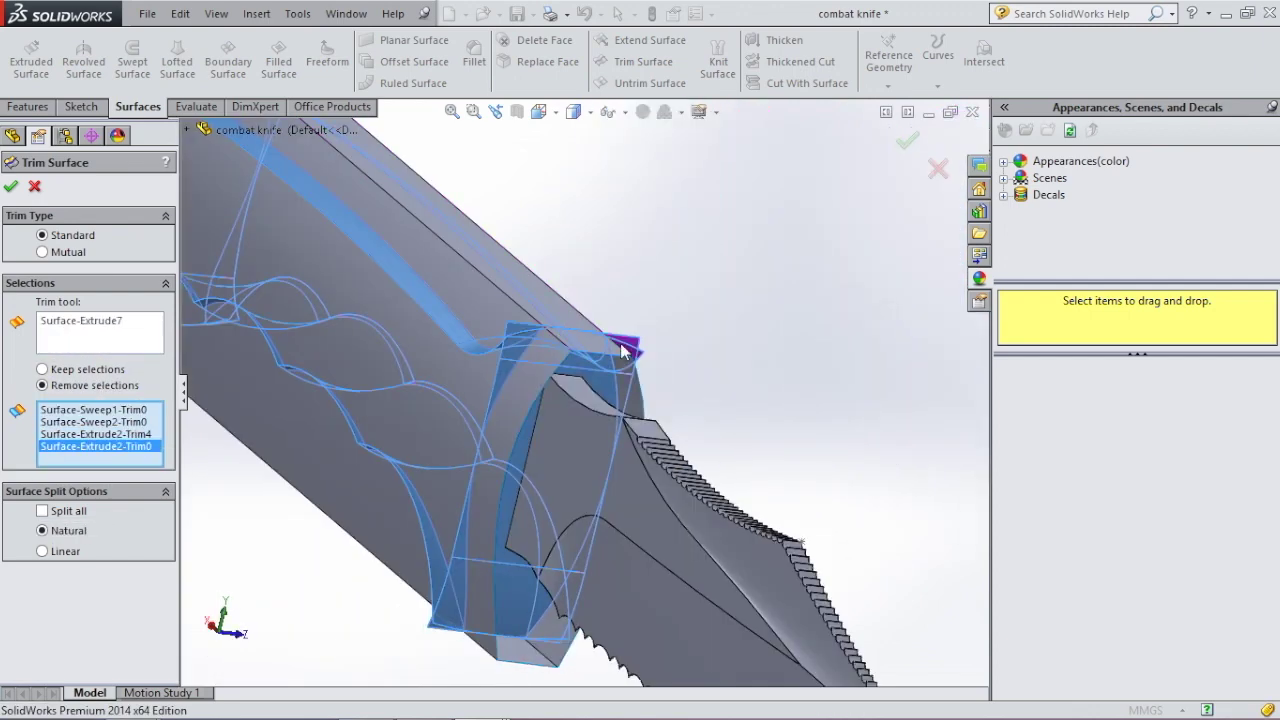
left_click(507, 355)
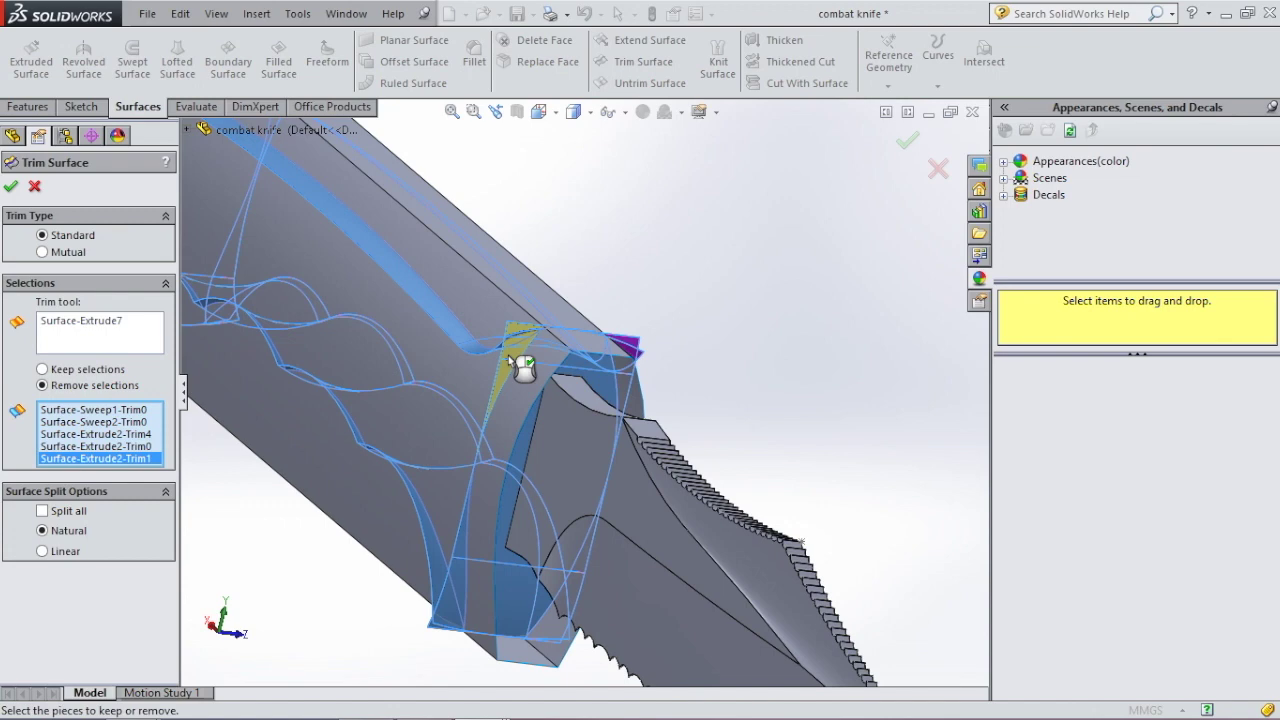
left_click(453, 589)
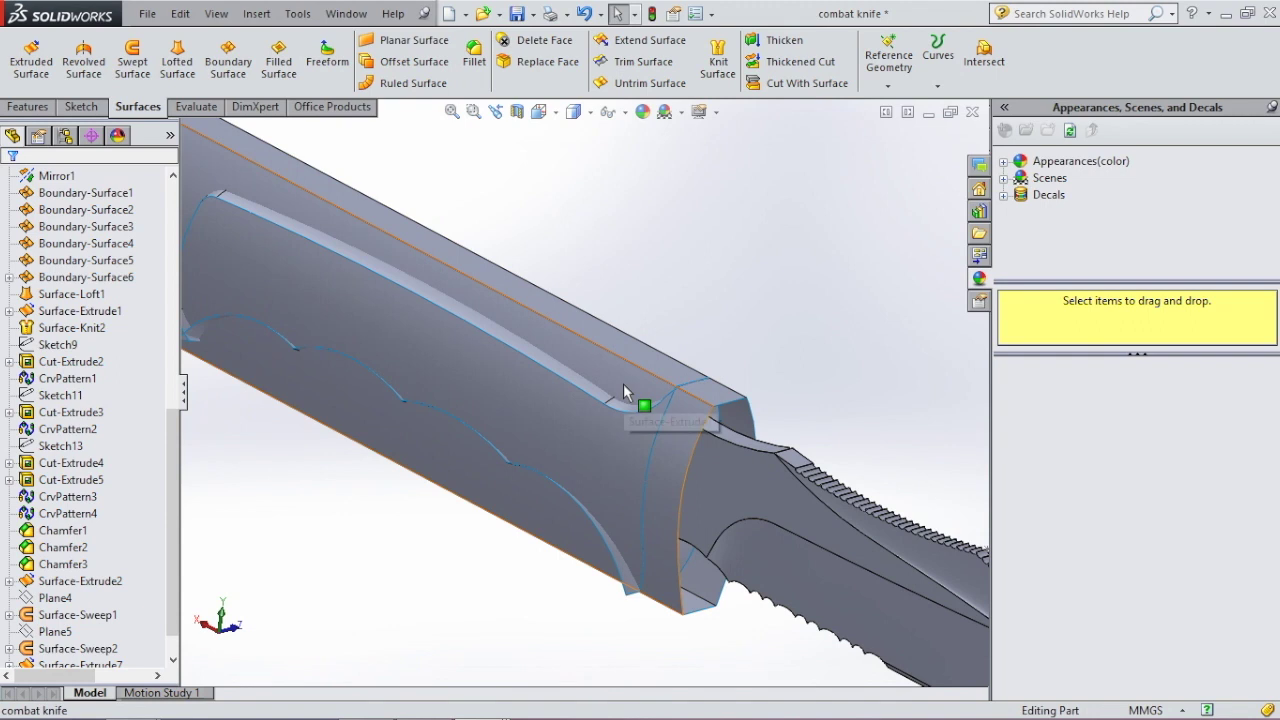
Step: Trim the handle again with the extruded outline surface, removing the protruding upper and lower strips on the other side
left_click(623, 384)
left_click(645, 62)
left_click(594, 389)
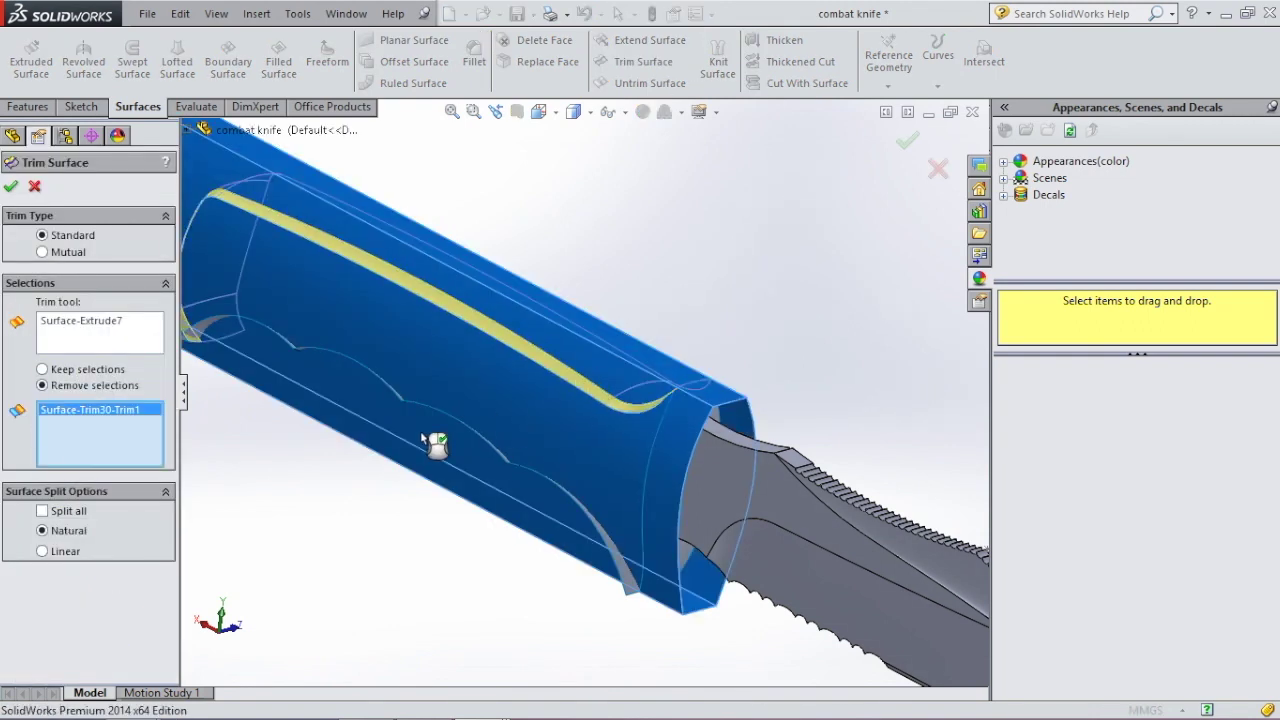
left_click(624, 575)
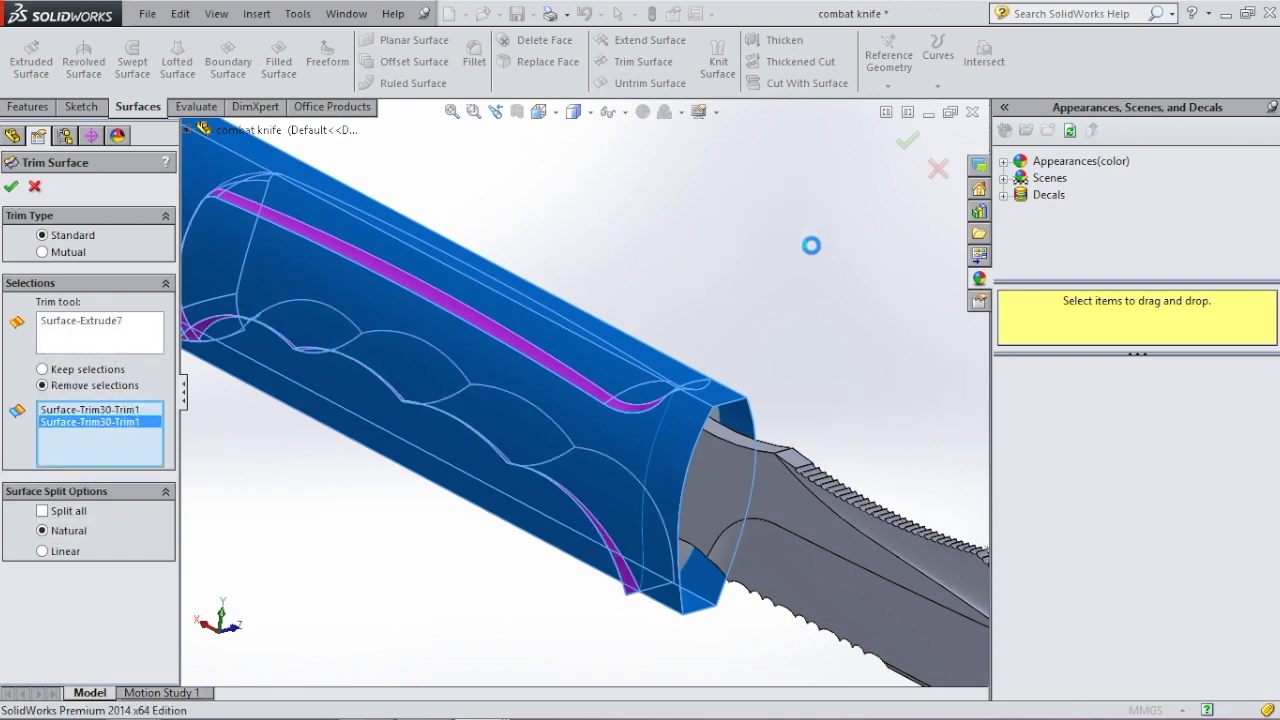
Step: Hide the guard's surface body at the front end of the handle
middle_click_drag(800, 302, 743, 433)
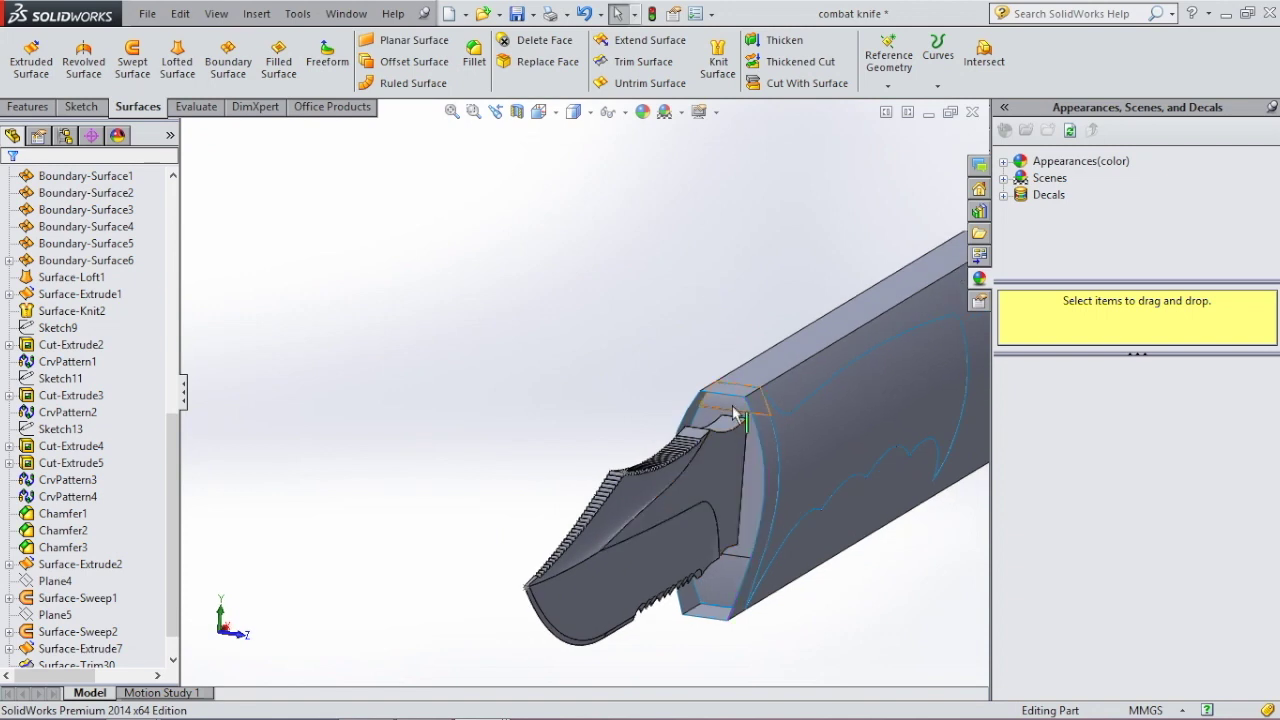
left_click(733, 412)
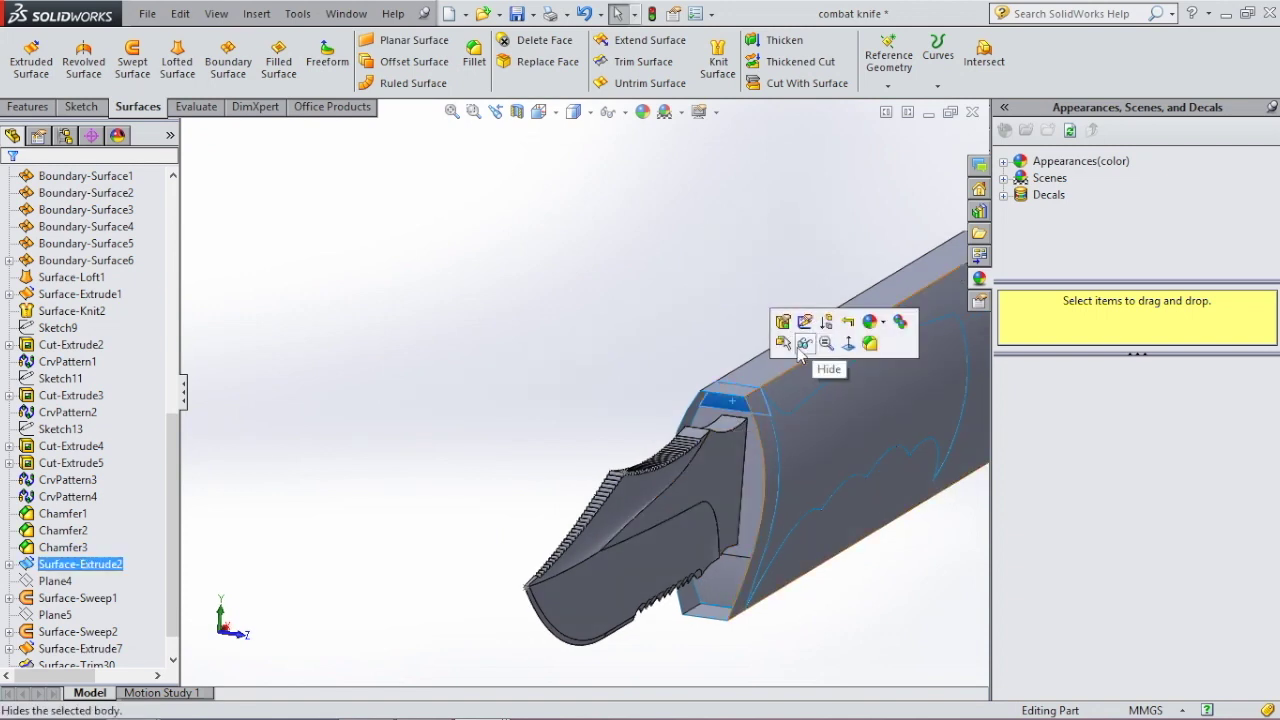
left_click(803, 344)
middle_click_drag(786, 447, 766, 429)
Step: Trim the extruded outline surface with the lower and upper swept handle surfaces, removing the parts below the finger grooves and above the spine
left_click(643, 62)
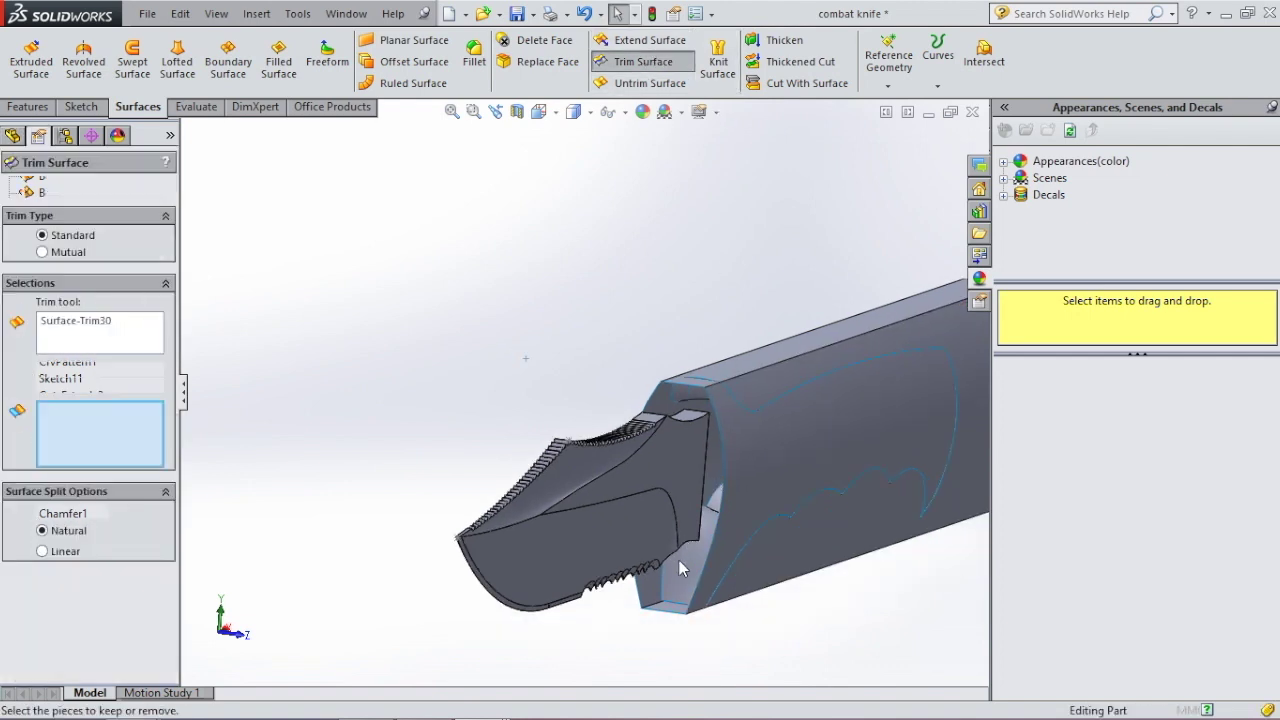
left_click(690, 578)
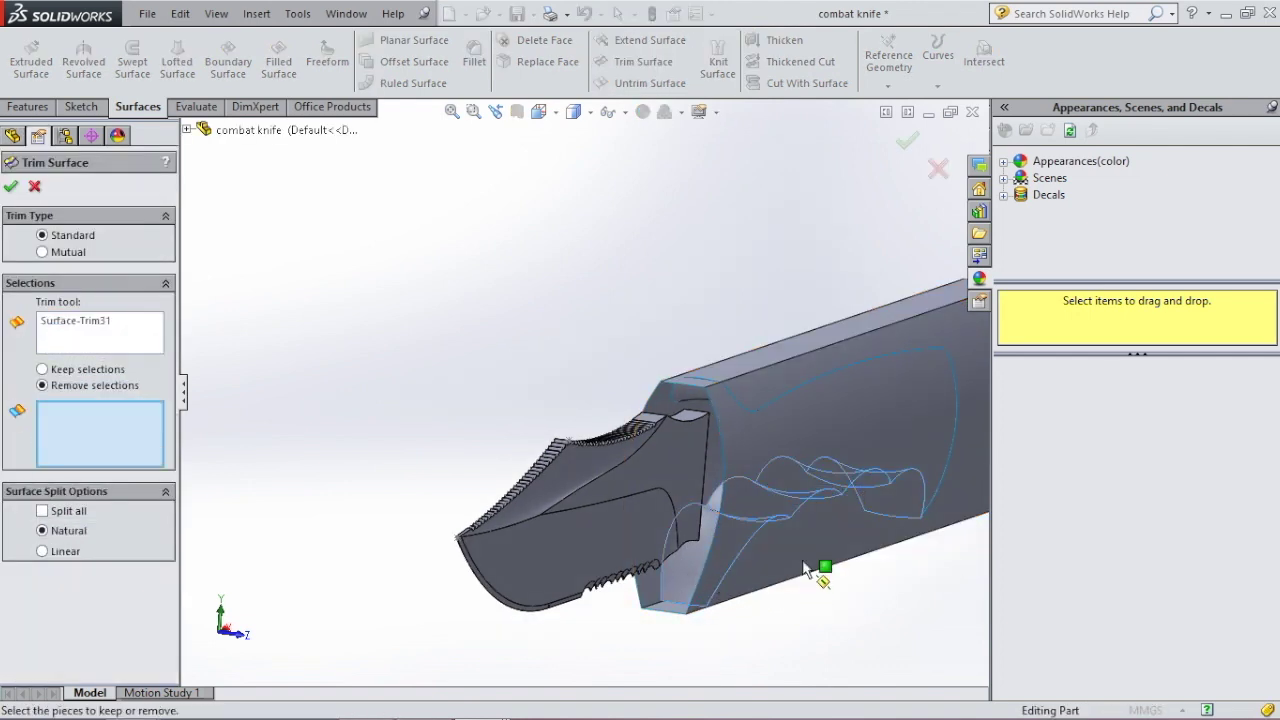
left_click(774, 568)
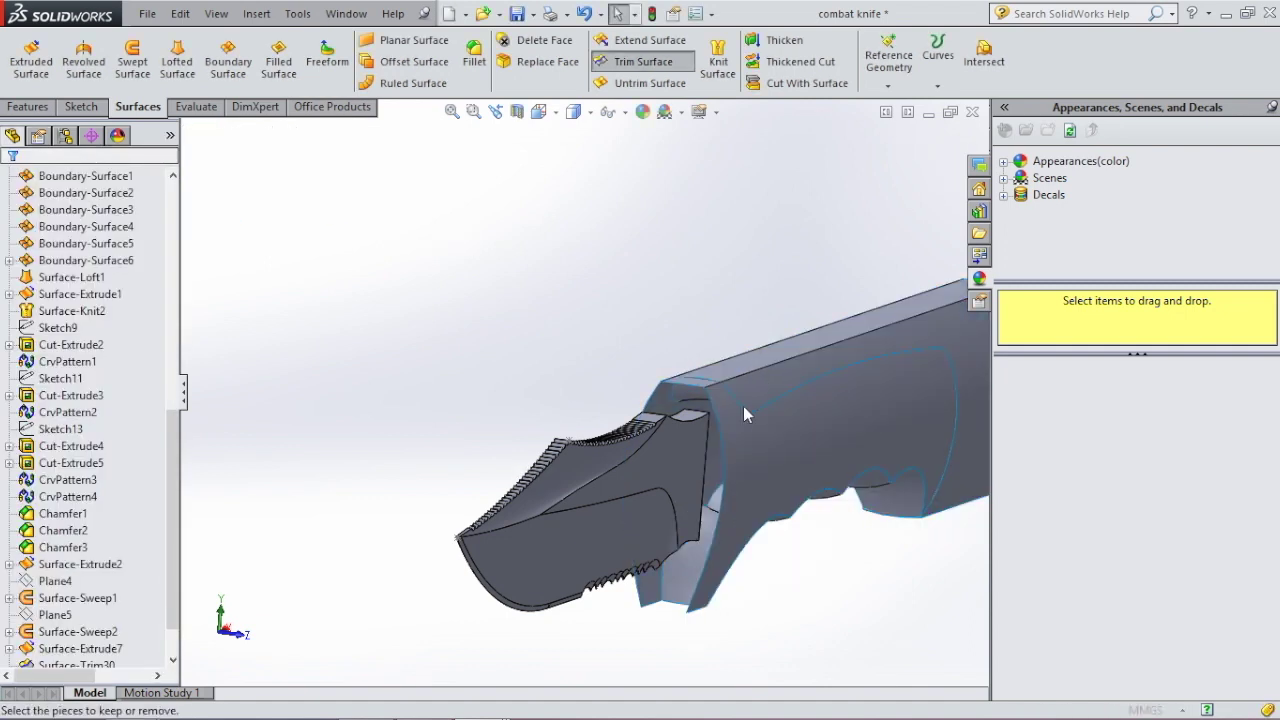
left_click(791, 389)
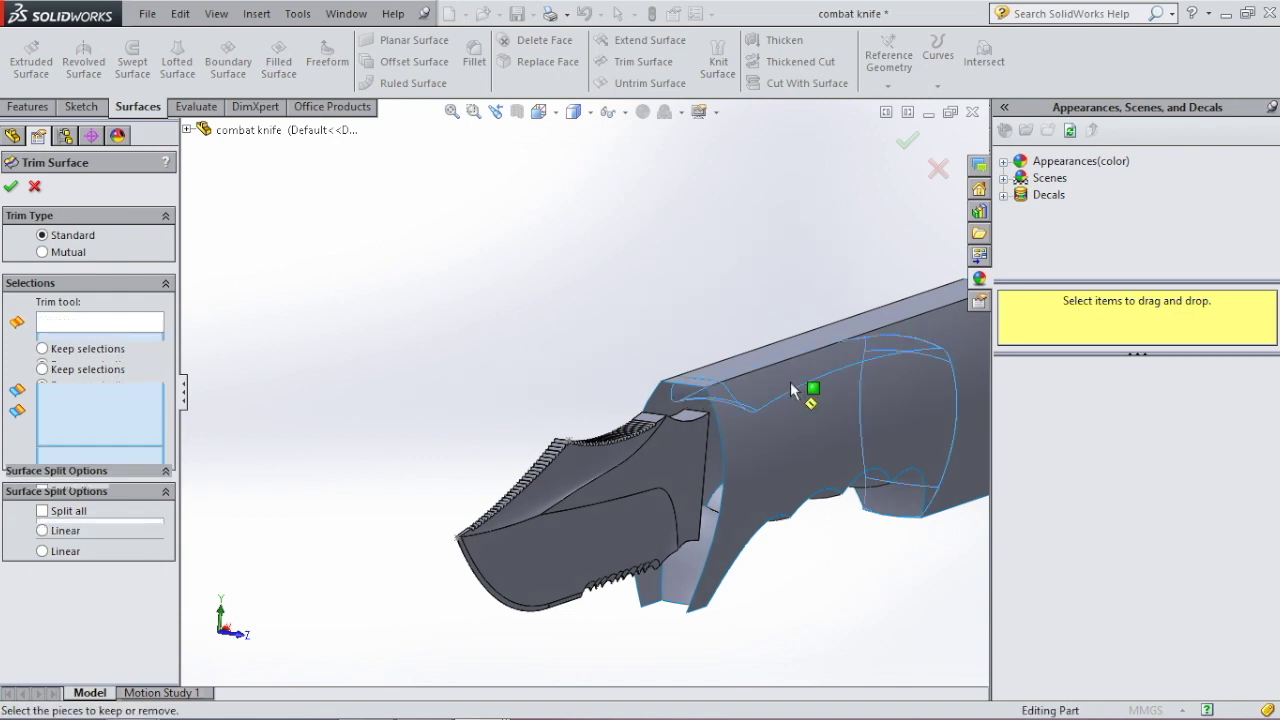
left_click(766, 383)
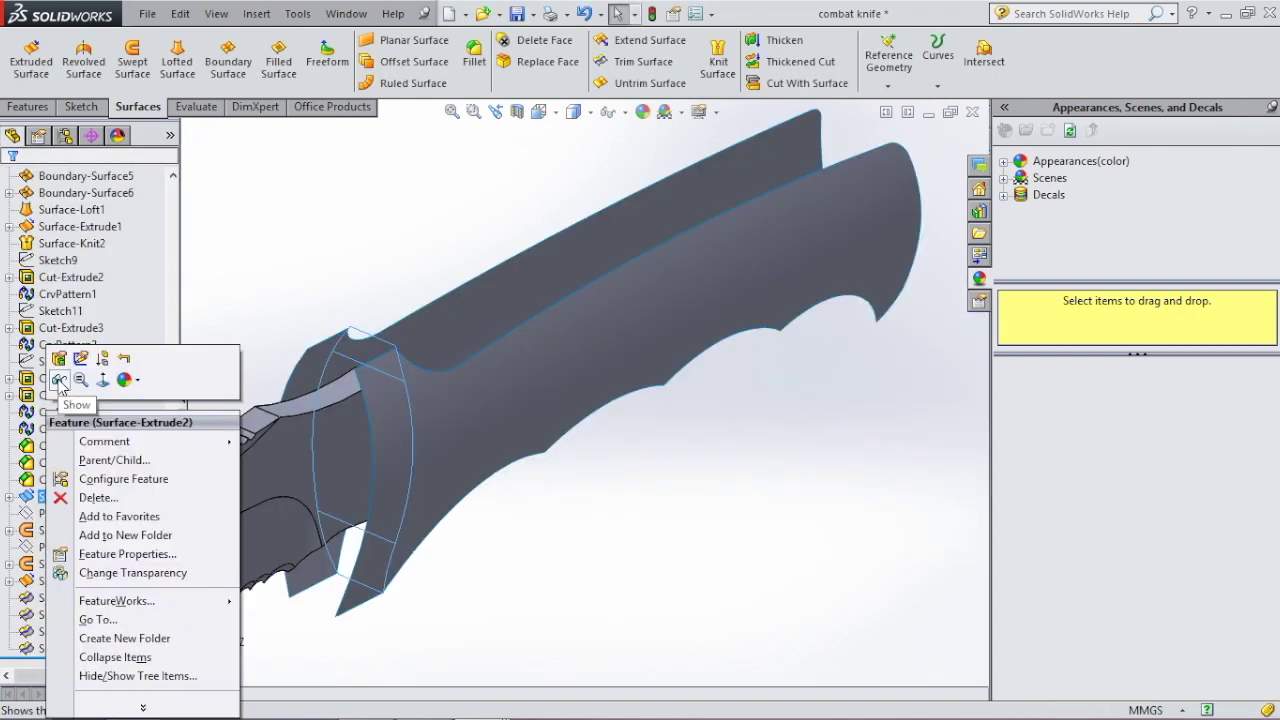
Step: Show the guard body again and use it to trim off both strips of the outline surface protruding in front of it
left_click(59, 381)
left_click(660, 572)
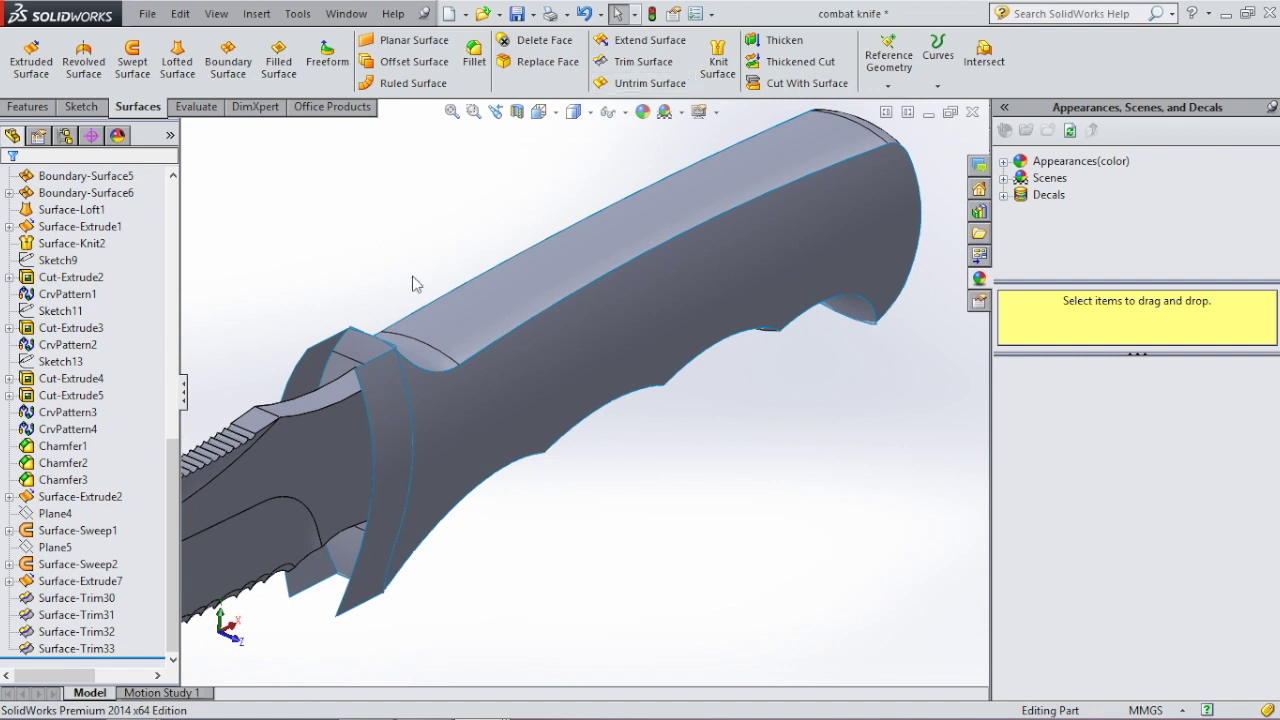
left_click(643, 61)
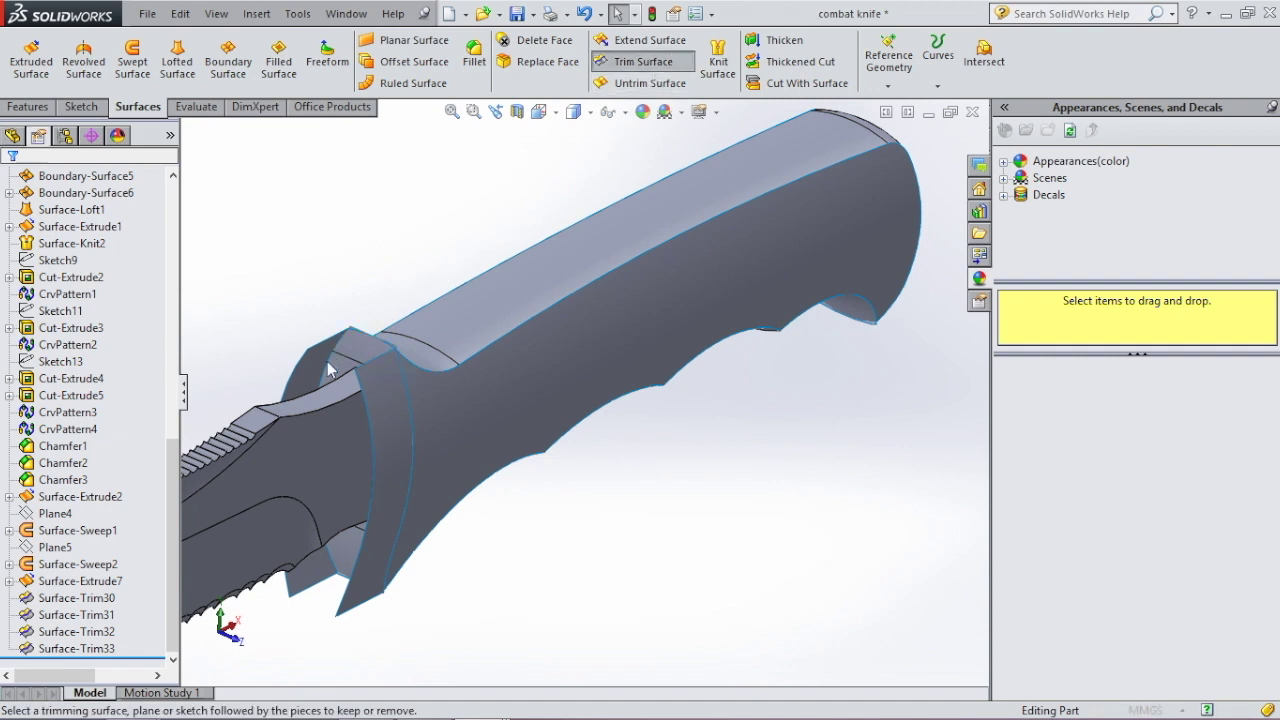
left_click(329, 374)
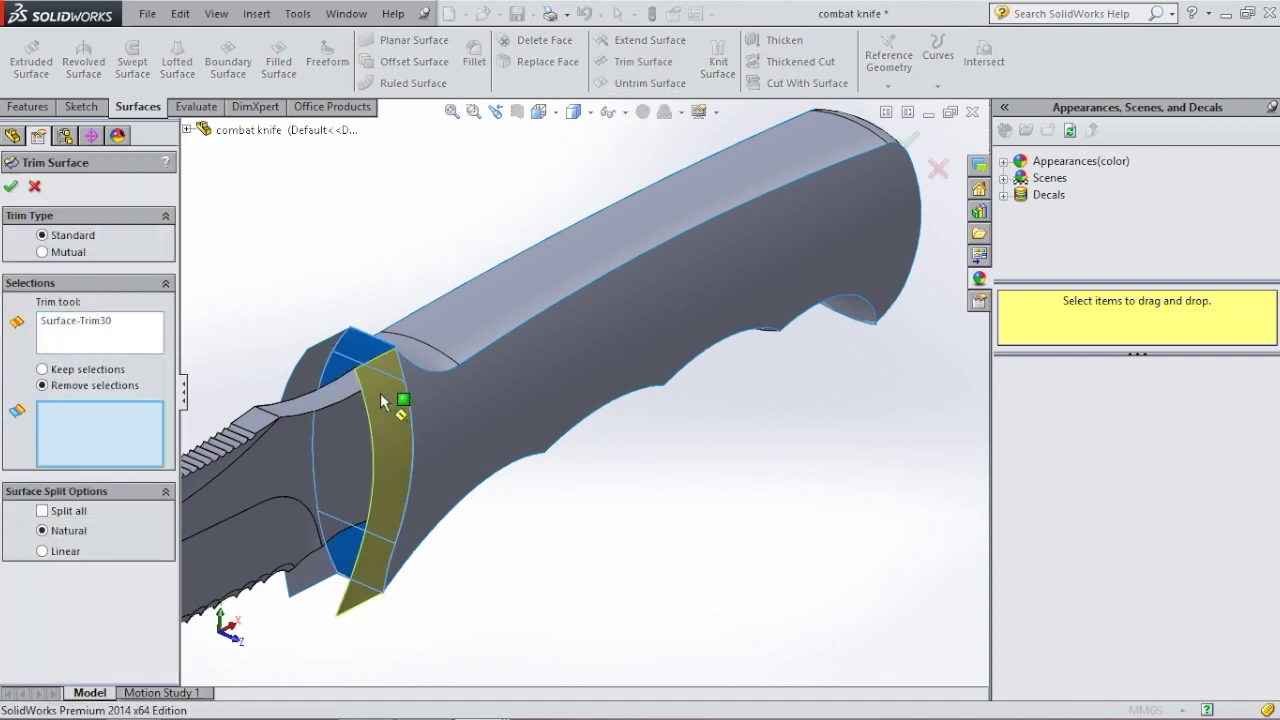
left_click(383, 398)
left_click(312, 365)
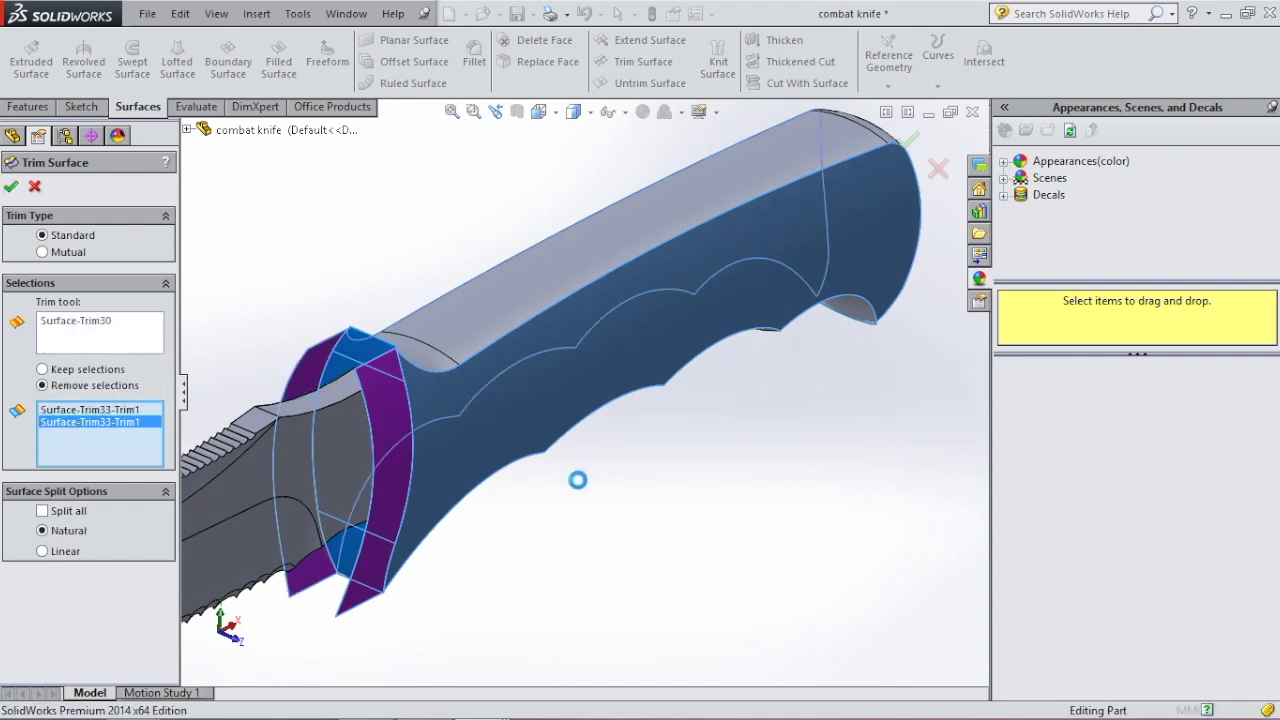
left_click(466, 523)
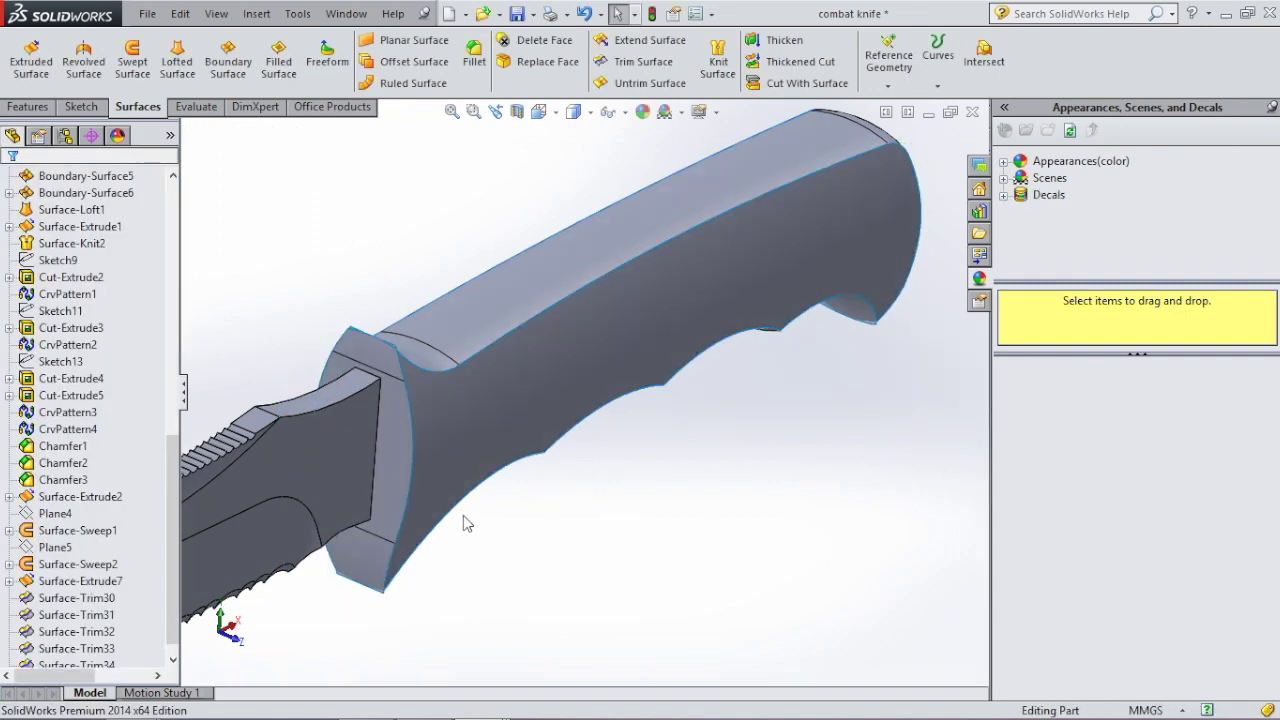
Step: Trim the swept handle surfaces with the guard surface, removing the four slivers protruding at its upper and lower corners
middle_click_drag(466, 523, 439, 458)
scroll(330, 300, "down", 4)
middle_click_drag(438, 405, 473, 342)
key("Return")
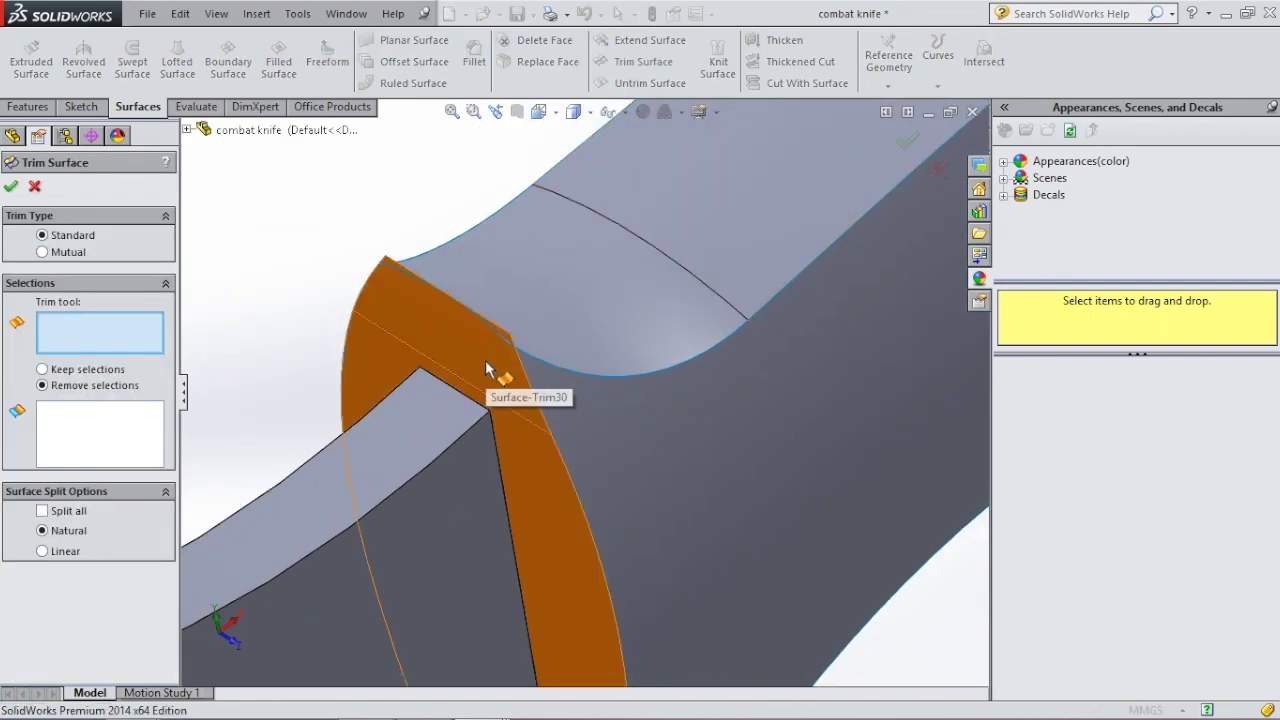
left_click(485, 360)
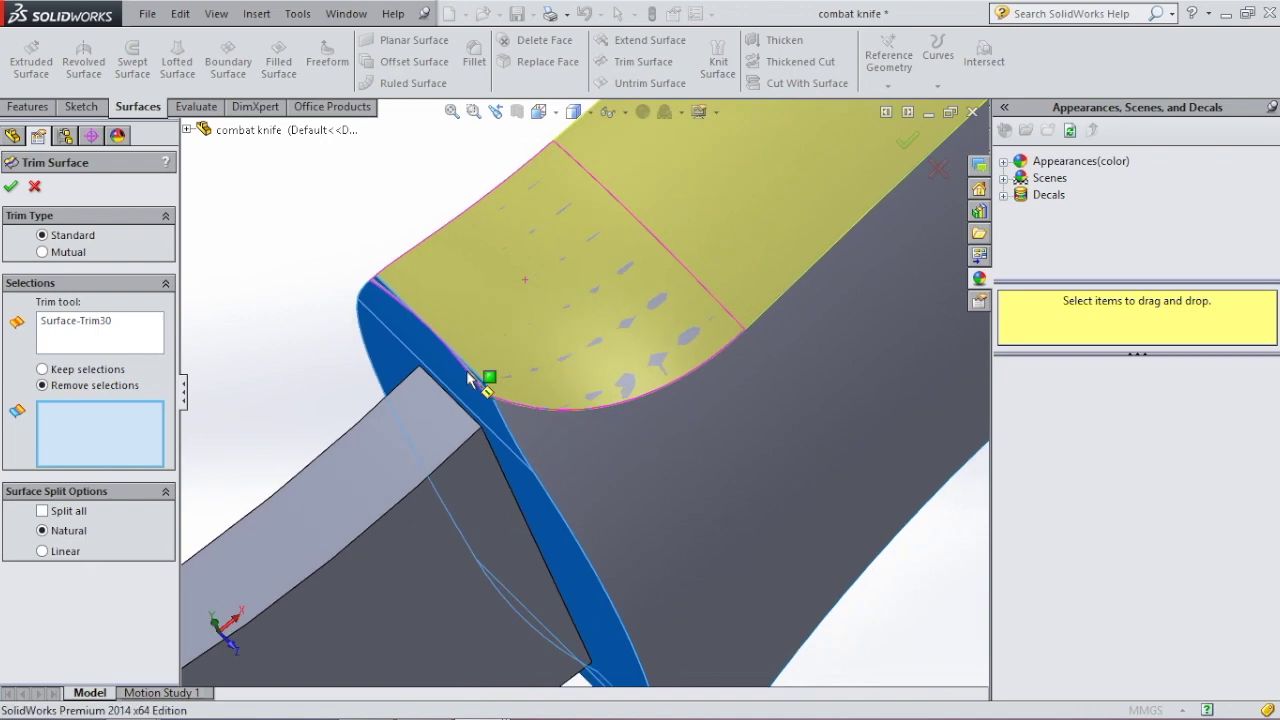
scroll(527, 424, "down", 5)
left_click(558, 424)
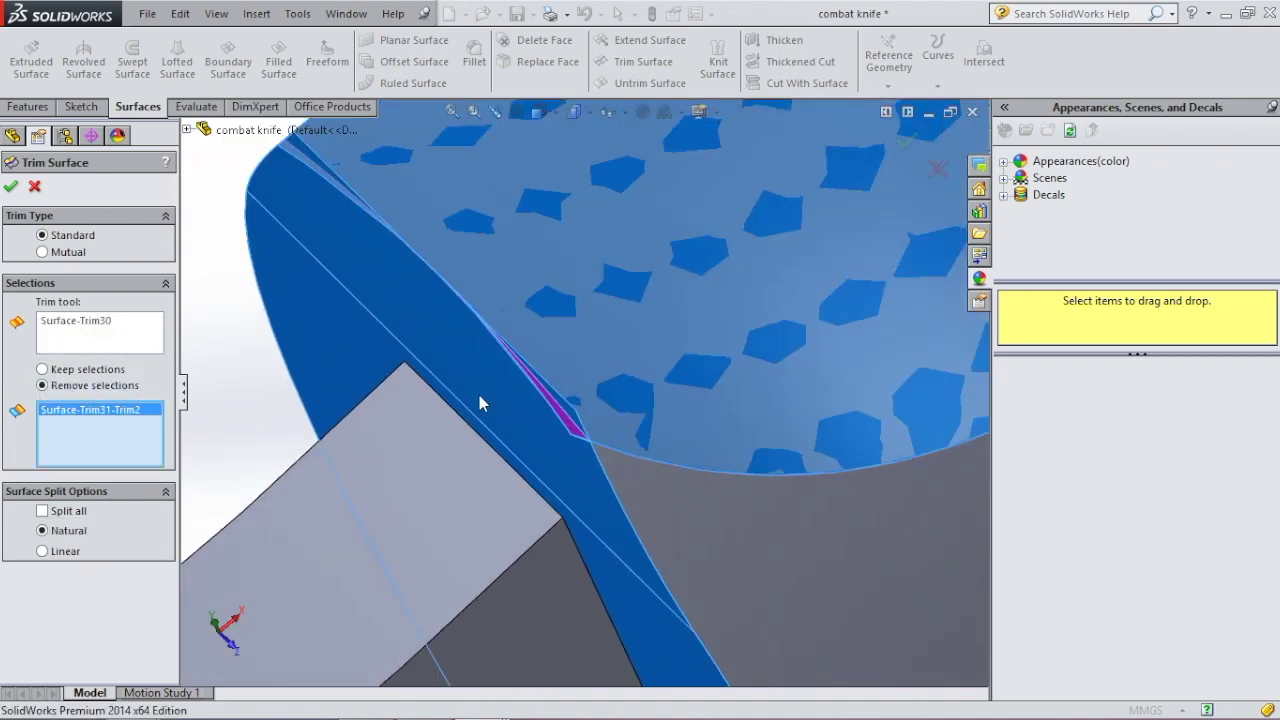
left_click(304, 162)
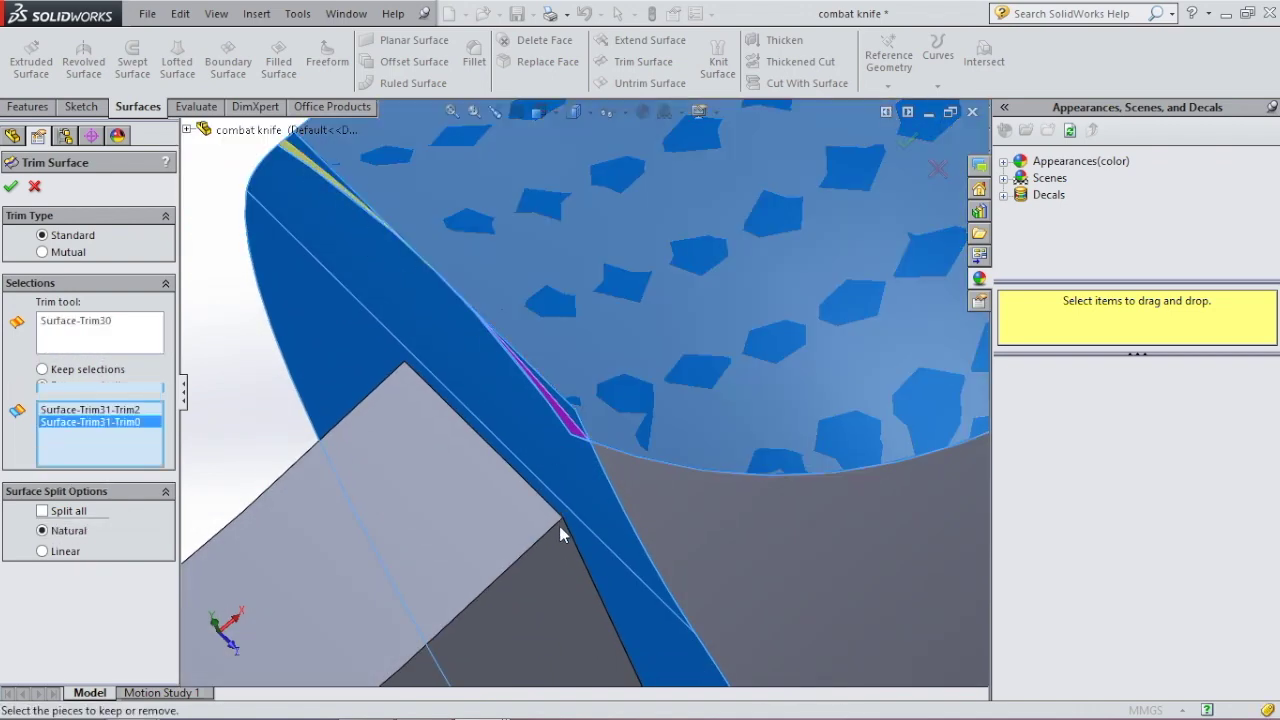
middle_click_drag(559, 526, 575, 535)
scroll(575, 535, "up", 5)
scroll(686, 571, "down", 5)
middle_click_drag(672, 480, 508, 481)
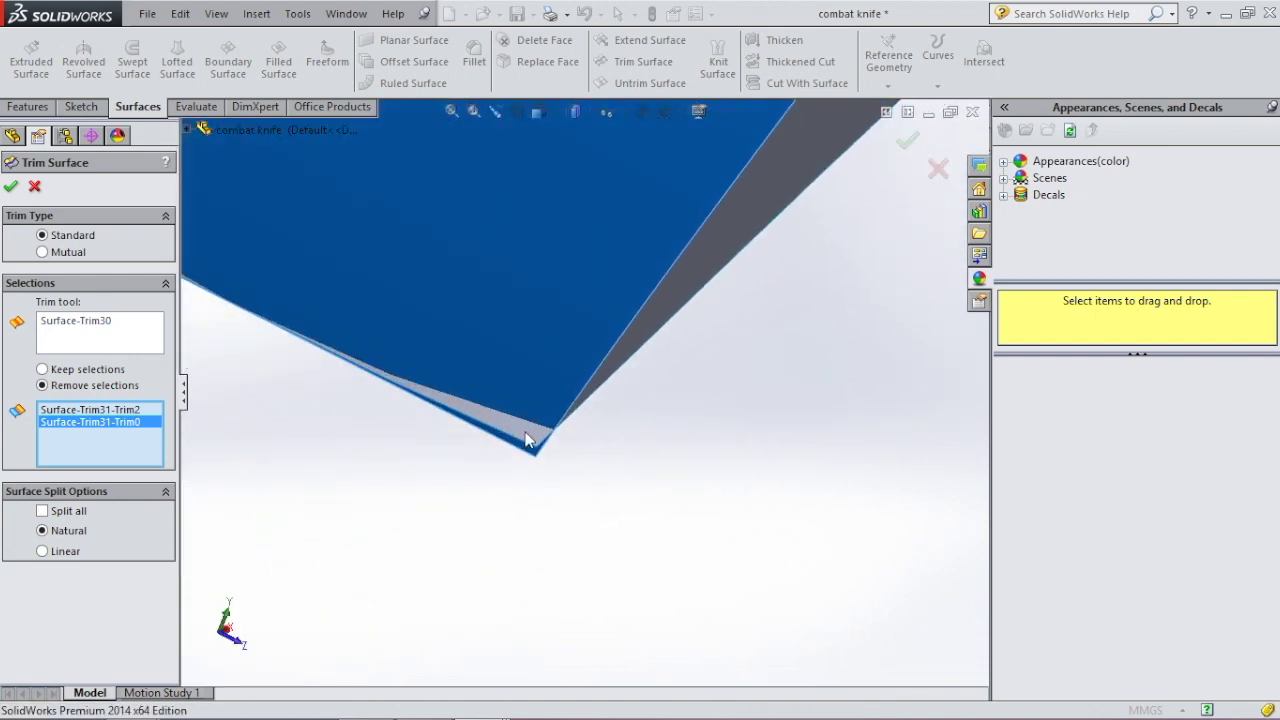
left_click(524, 443)
middle_click_drag(437, 551, 347, 260)
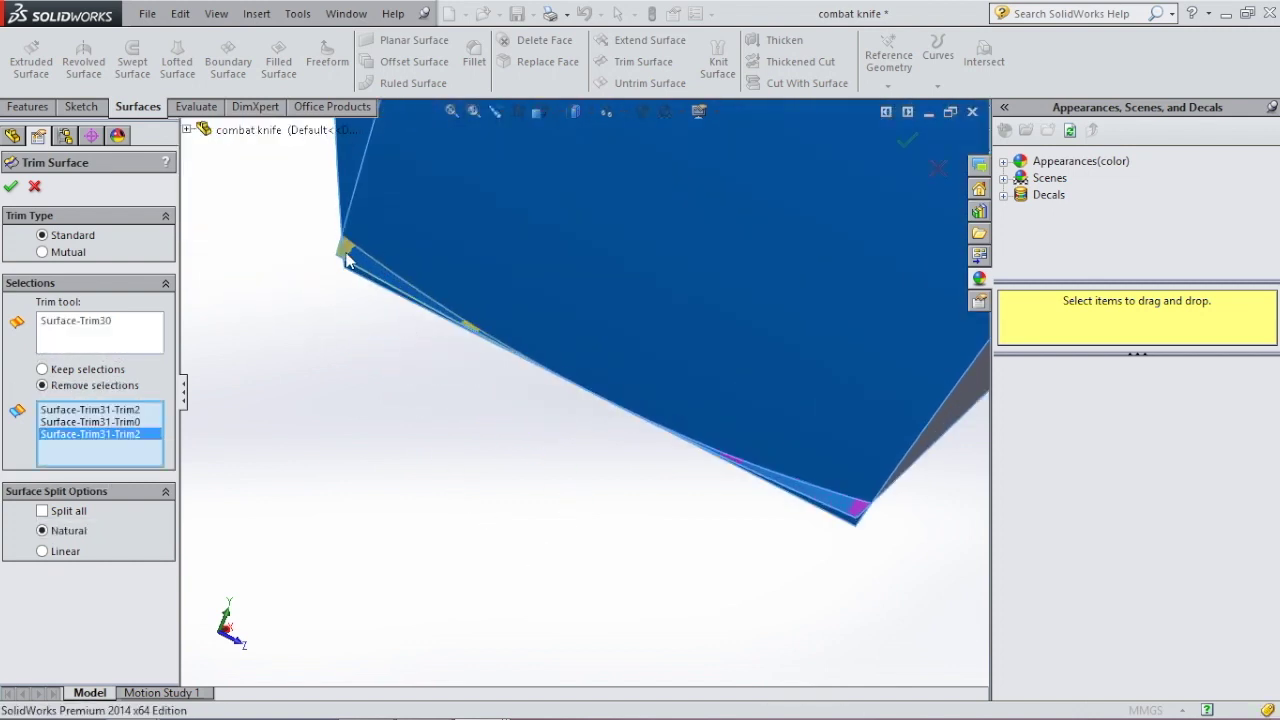
left_click(341, 257)
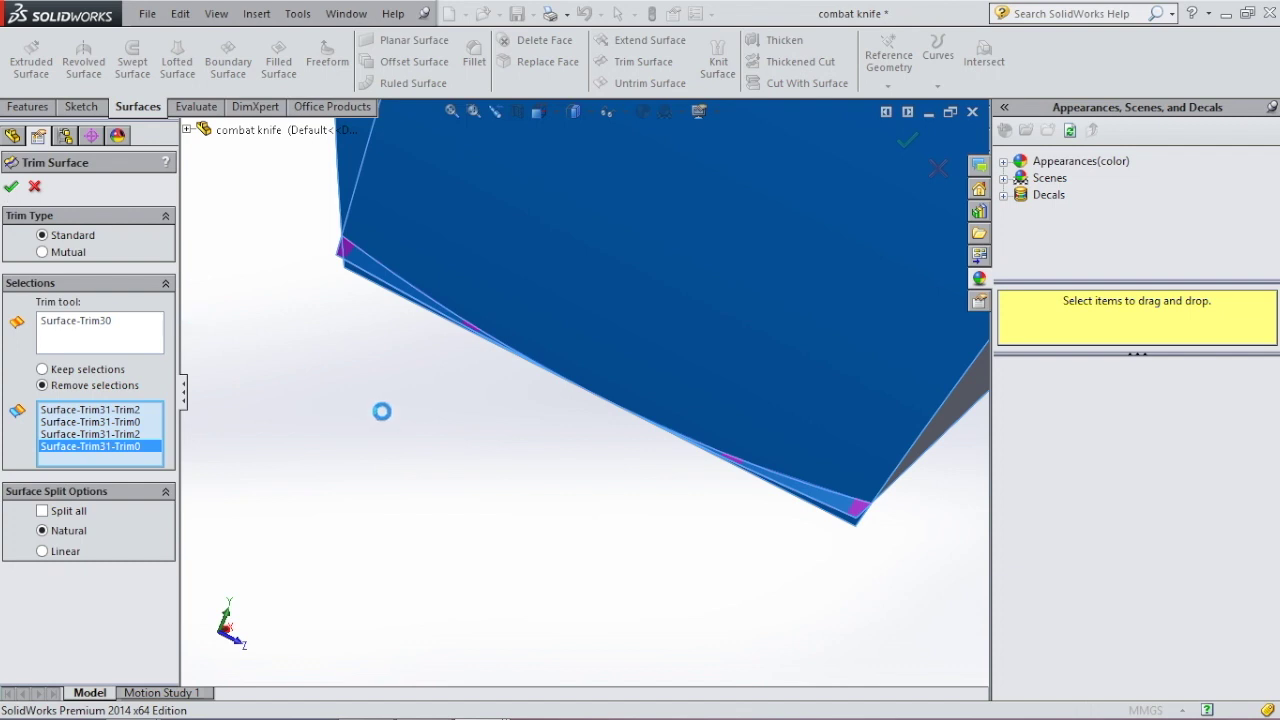
Step: Trim the guard's lower edge with the scalloped swept handle surface, removing its two protruding corners
middle_click_drag(651, 471, 488, 367)
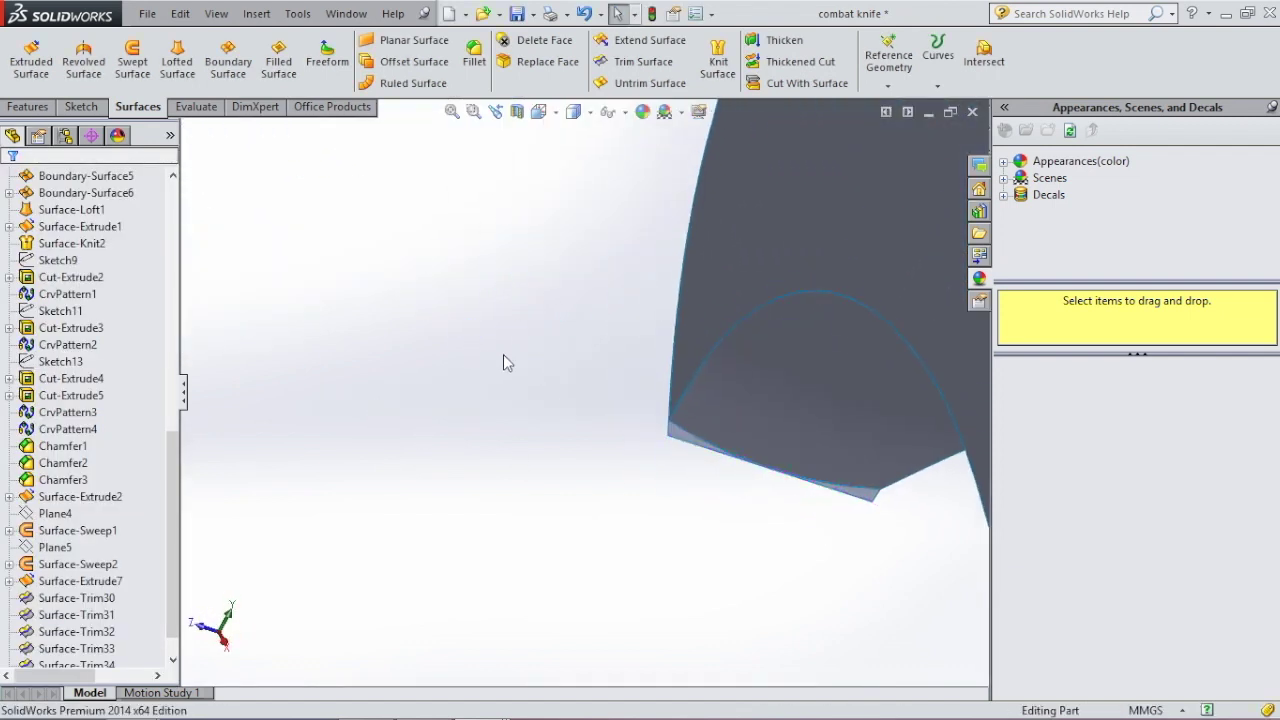
left_click(643, 61)
left_click(726, 414)
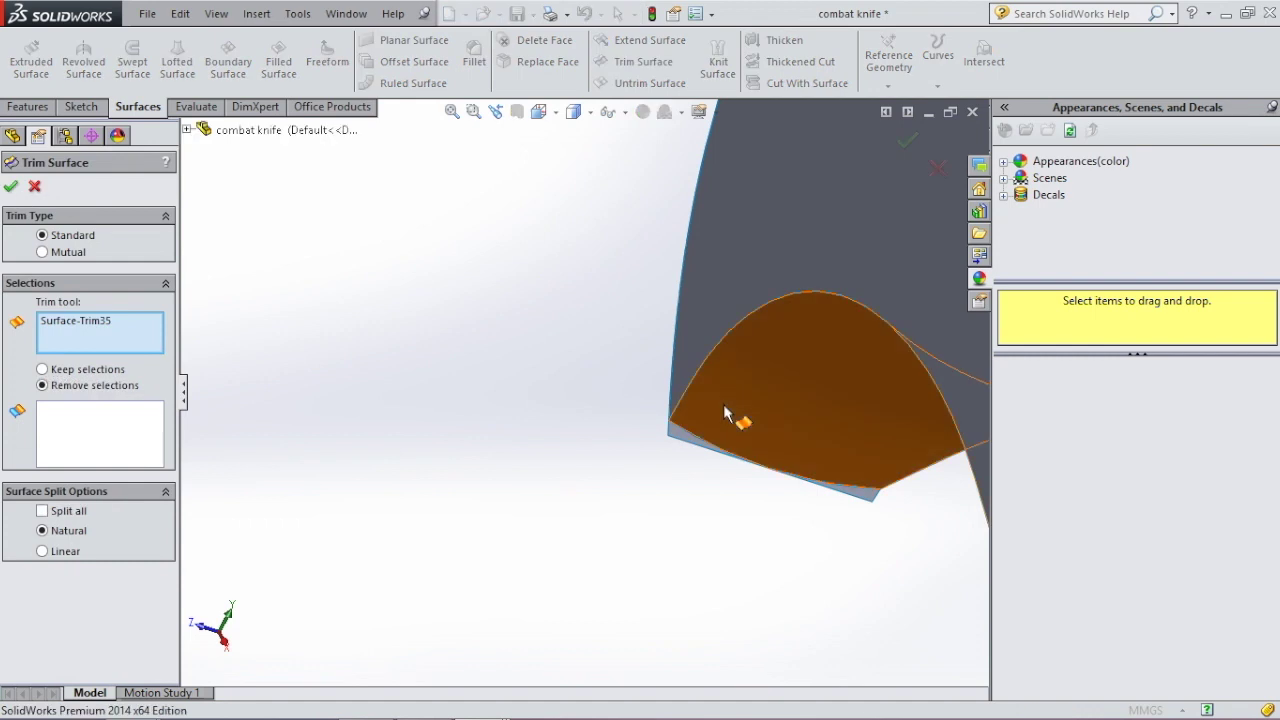
left_click(683, 442)
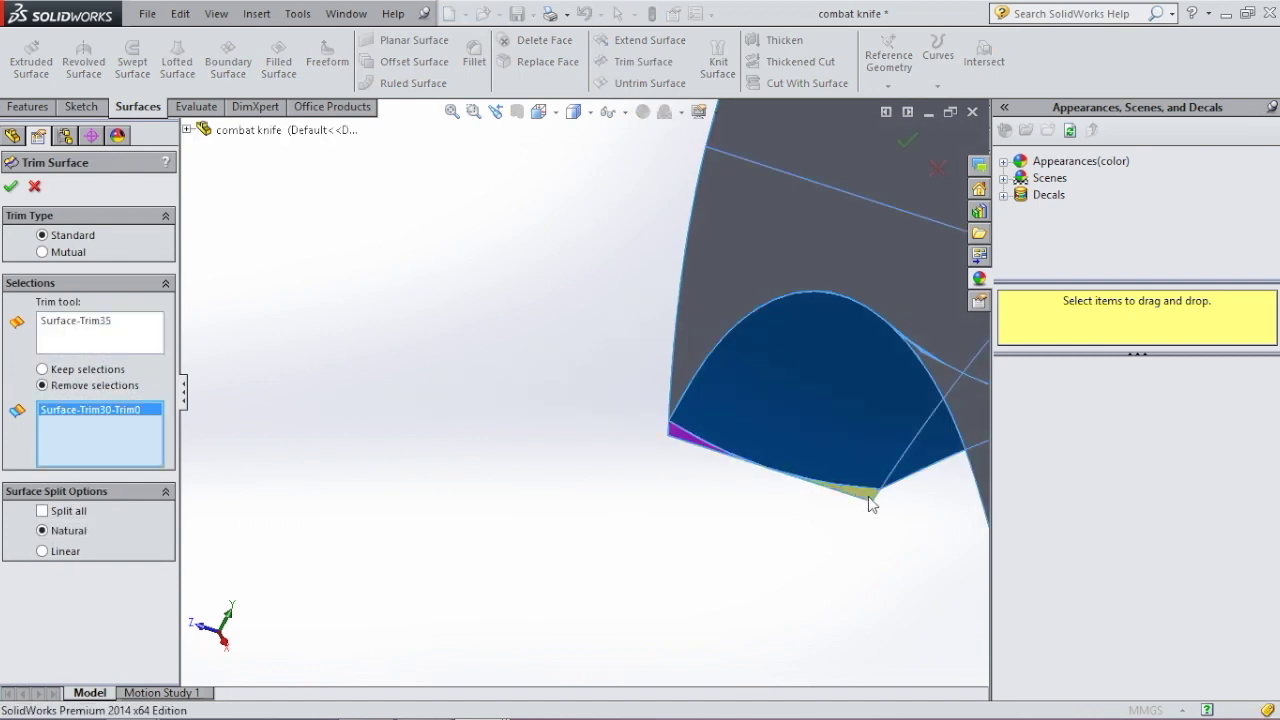
left_click(868, 498)
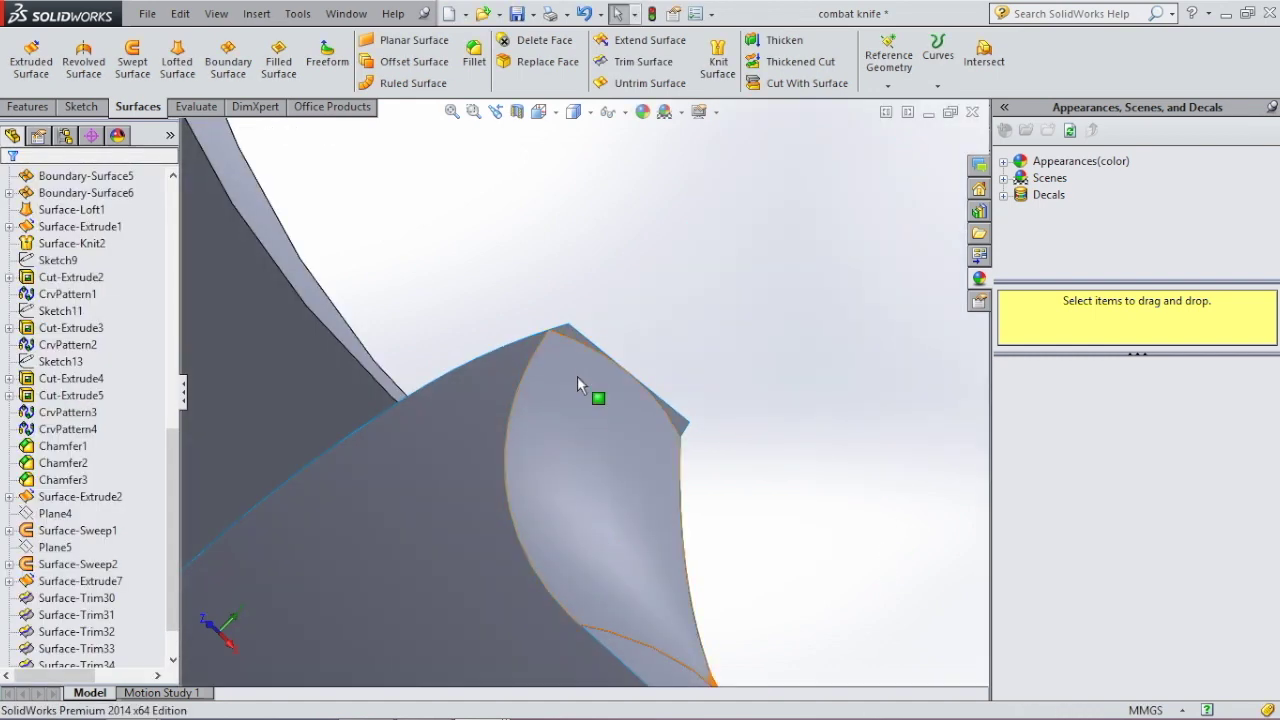
Step: Trim the guard's upper edge with the handle's swept spine surface, removing the two protruding corners
left_click(569, 387)
left_click(568, 388)
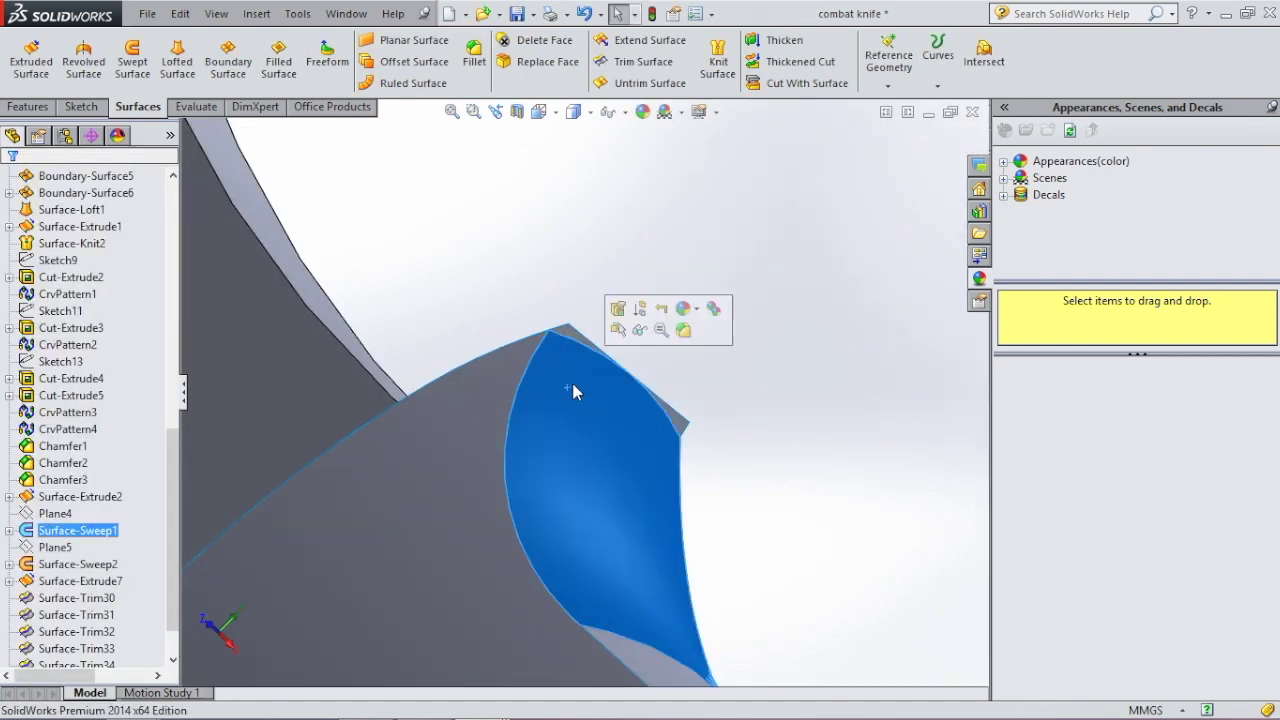
left_click(652, 62)
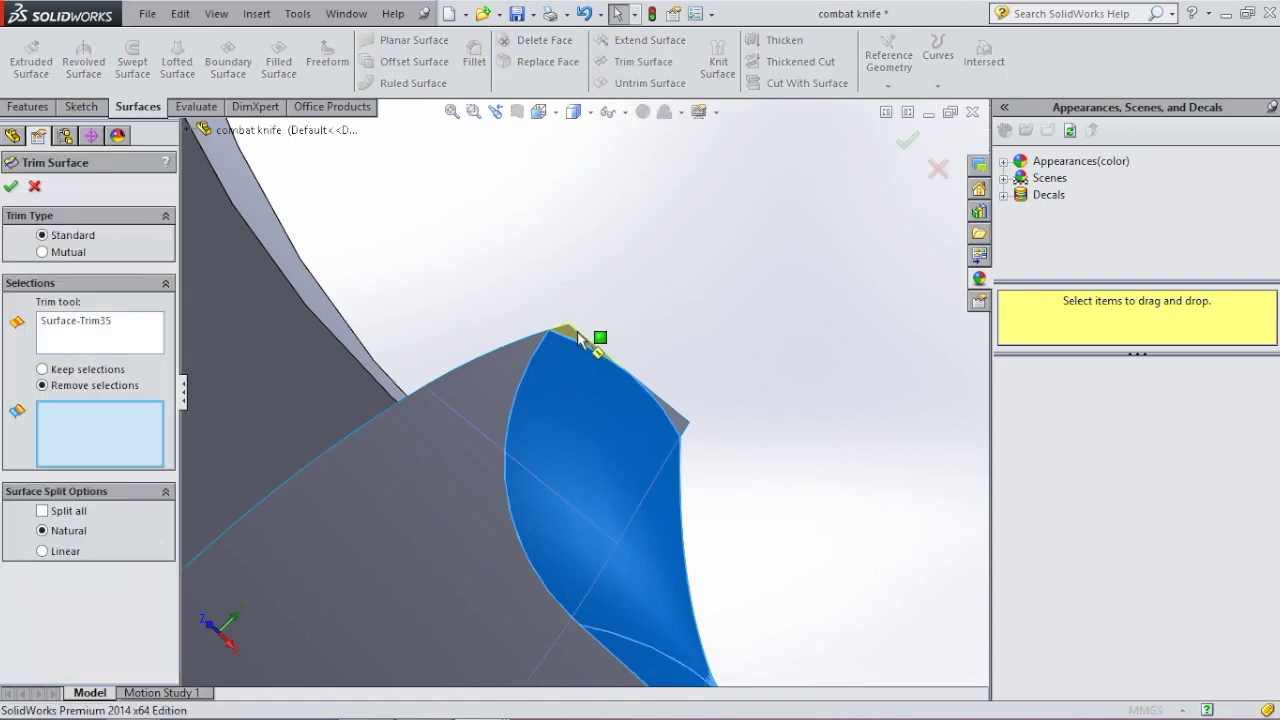
left_click(587, 336)
left_click(676, 420)
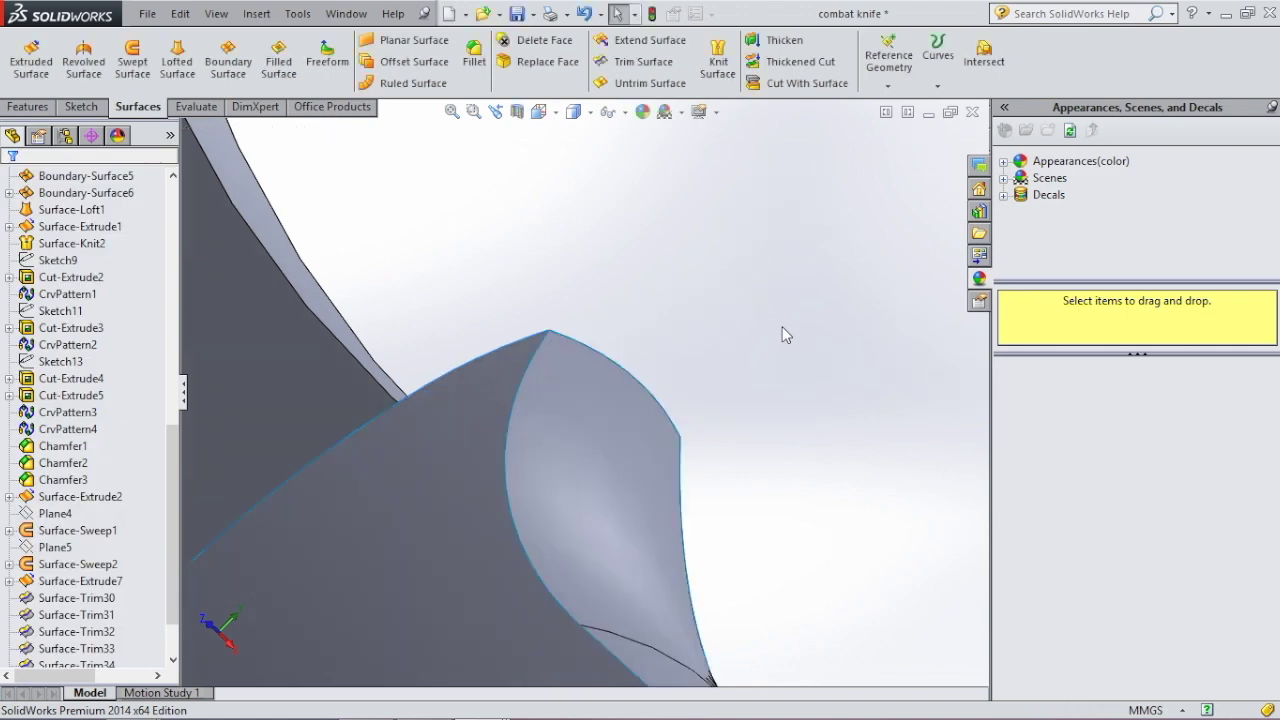
Step: Examine the trimmed edges where the guard meets the handle and blade from several sides
middle_click_drag(781, 327, 810, 417)
scroll(810, 417, "up", 5)
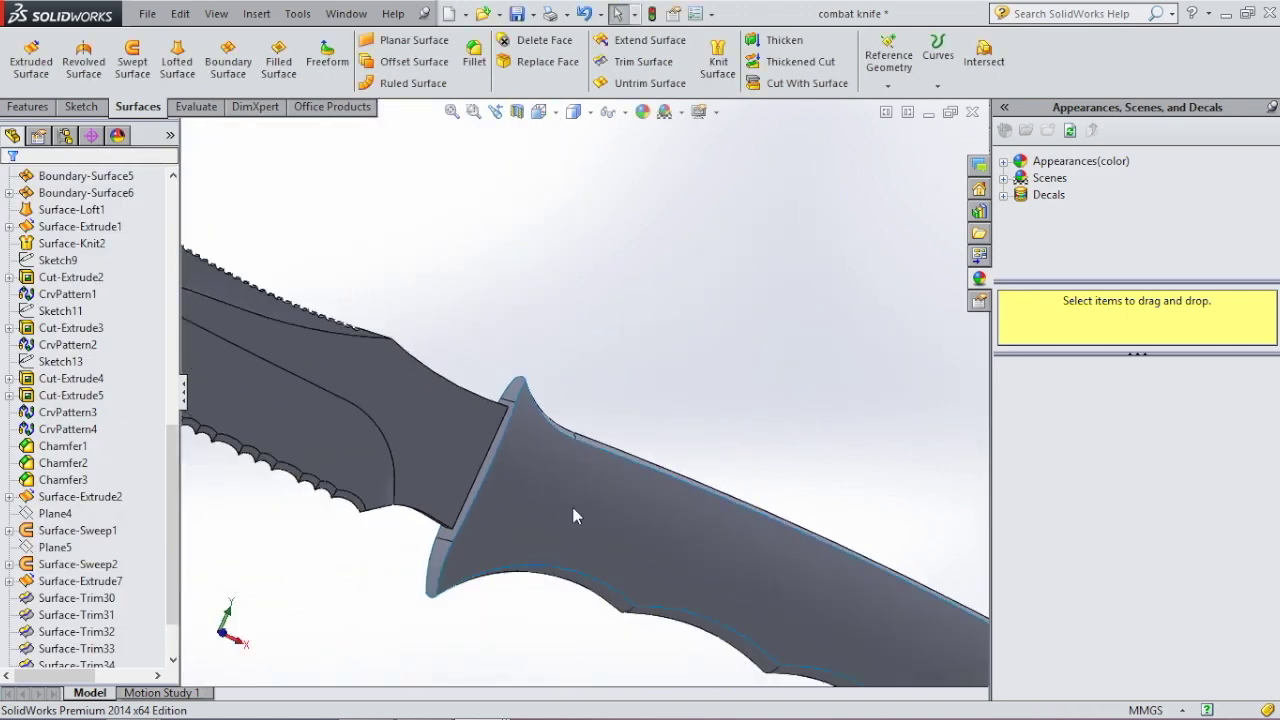
scroll(440, 606, "down", 10)
middle_click(531, 345)
middle_click_drag(510, 333, 643, 290)
scroll(643, 285, "up", 7)
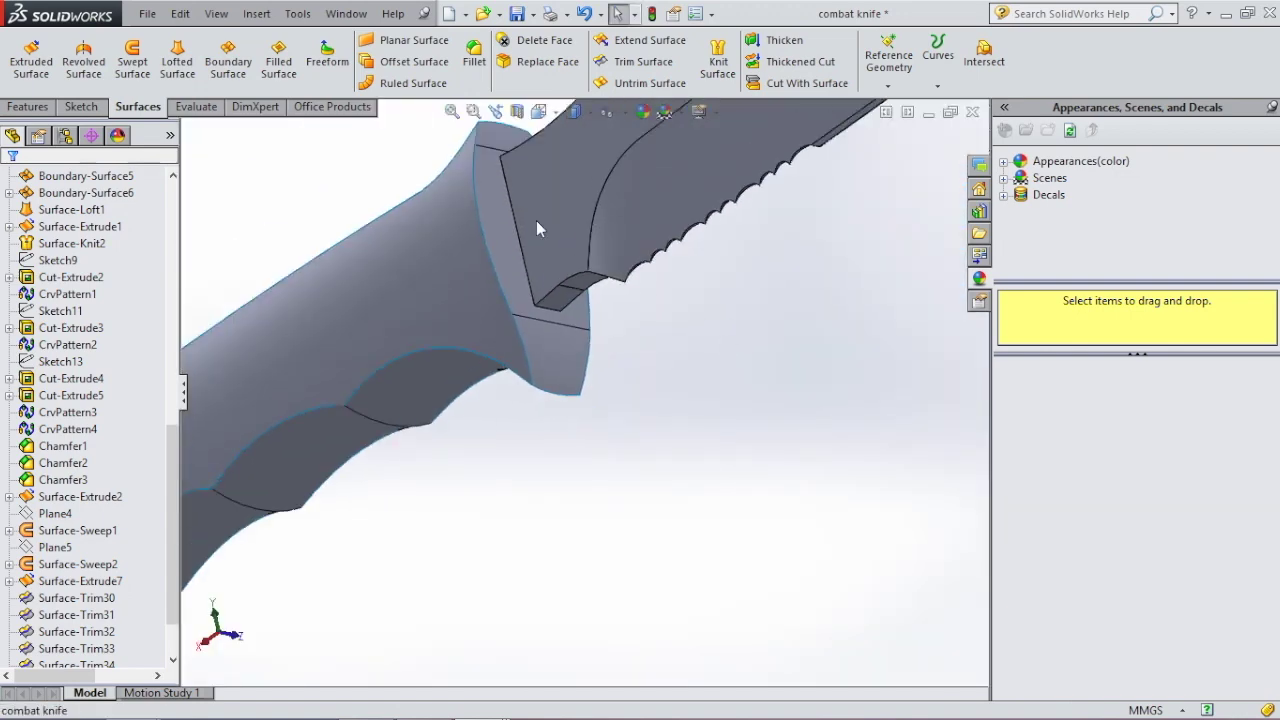
scroll(536, 220, "down", 7)
scroll(420, 330, "up", 8)
Step: Trim one swept handle surface with the other at the handle's lower butt edge, removing the two protruding slivers
middle_click_drag(483, 500, 526, 531)
scroll(526, 531, "up", 4)
scroll(331, 626, "down", 5)
scroll(458, 556, "down", 3)
middle_click_drag(509, 366, 655, 372)
left_click(630, 62)
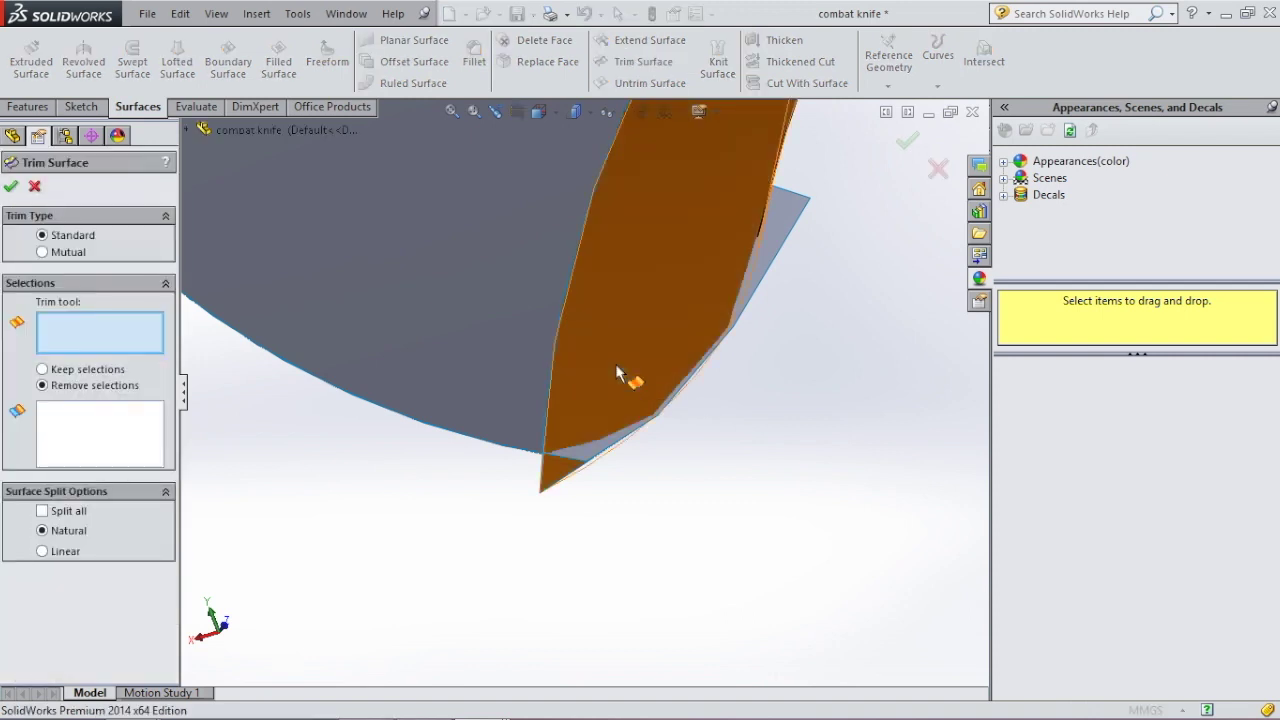
left_click(616, 368)
left_click(787, 218)
left_click(667, 417)
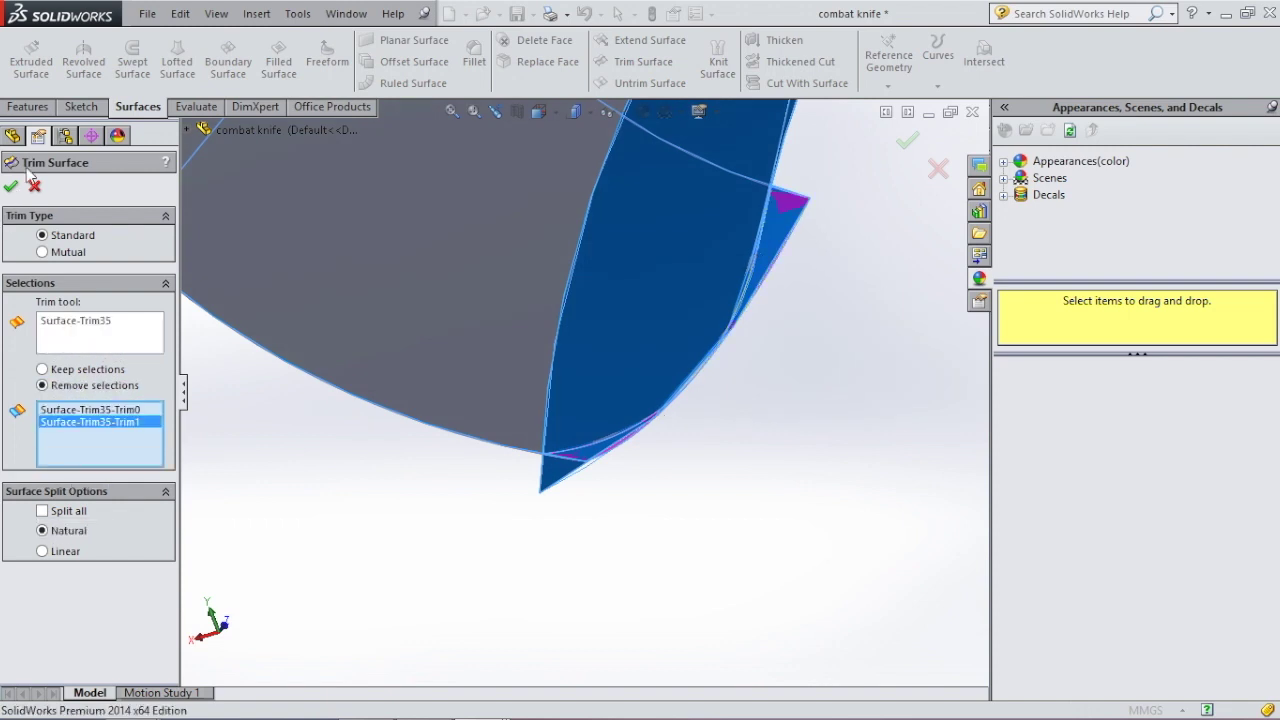
key("Return")
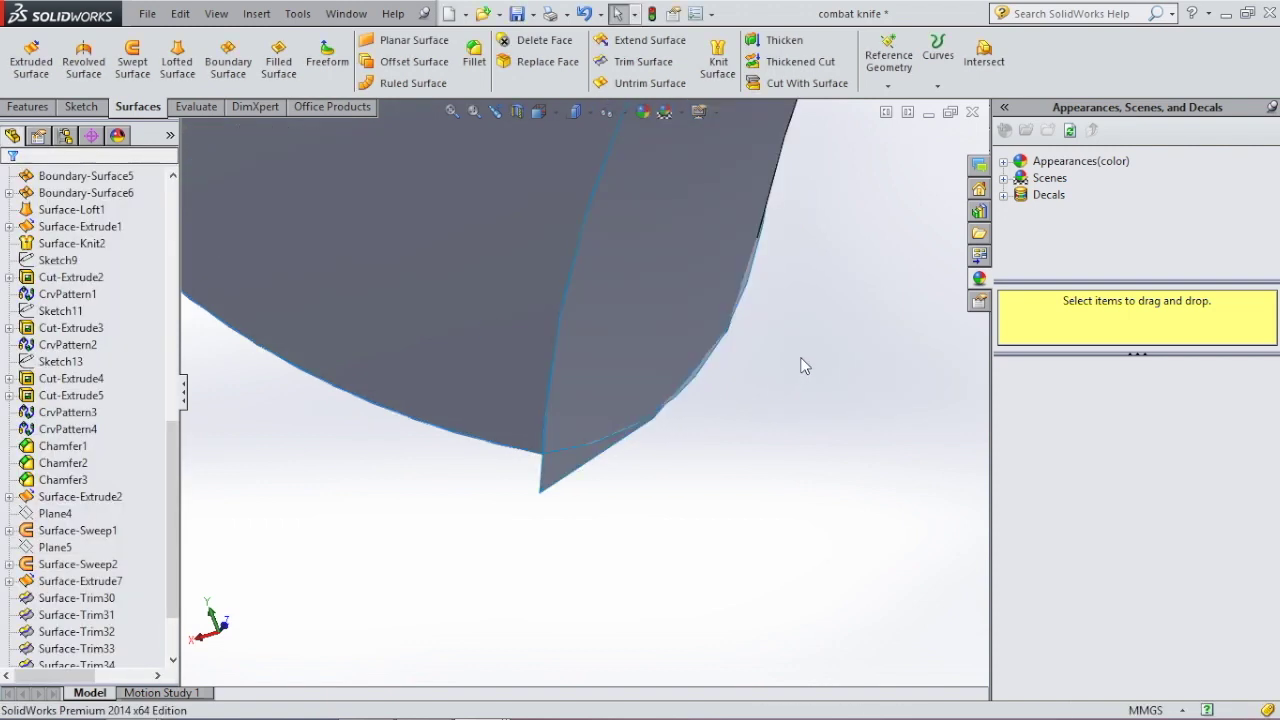
Step: Trim the other swept surface at the butt's lower edge with the newly trimmed one, removing both remaining protruding corners
left_click(643, 63)
middle_click_drag(784, 398, 671, 405)
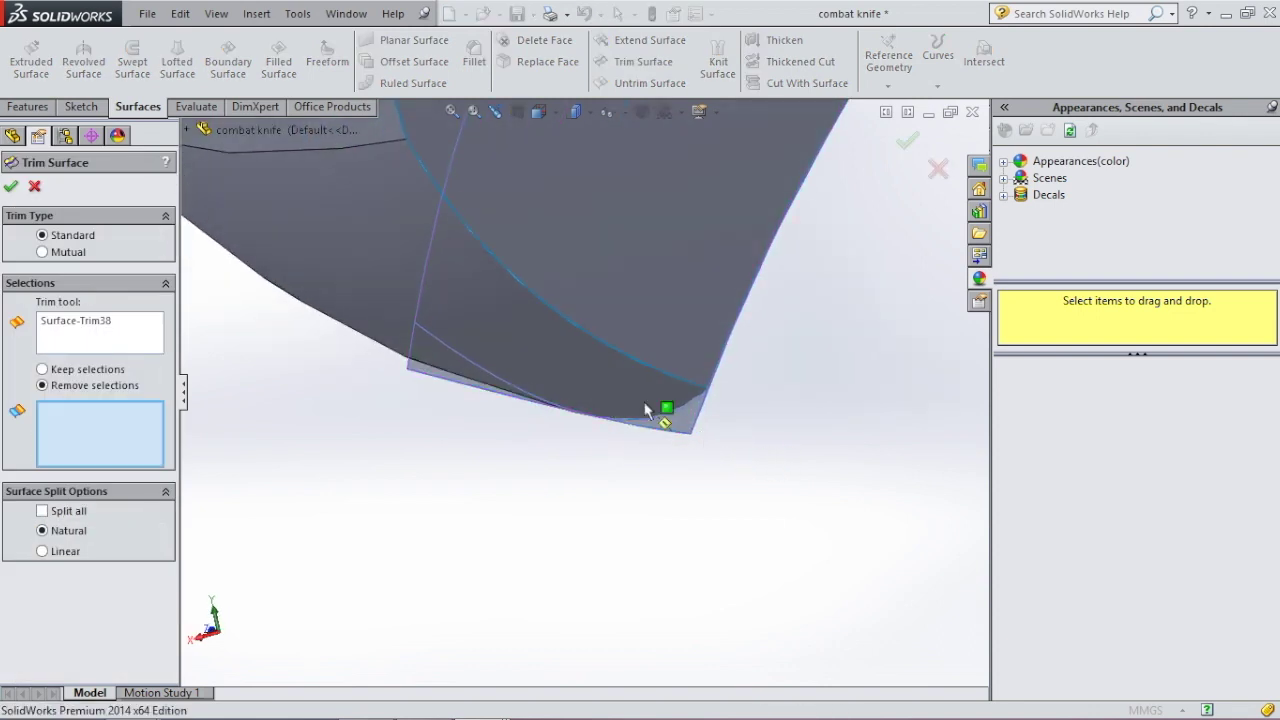
left_click(676, 425)
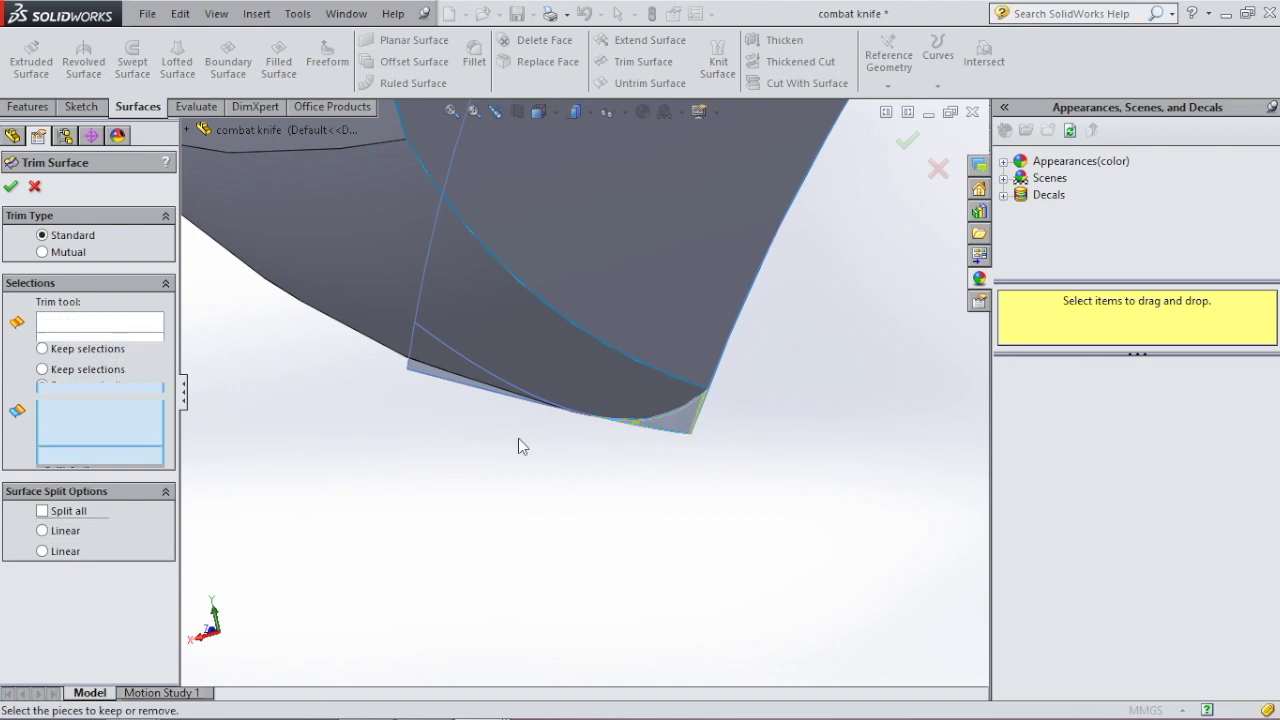
left_click(430, 372)
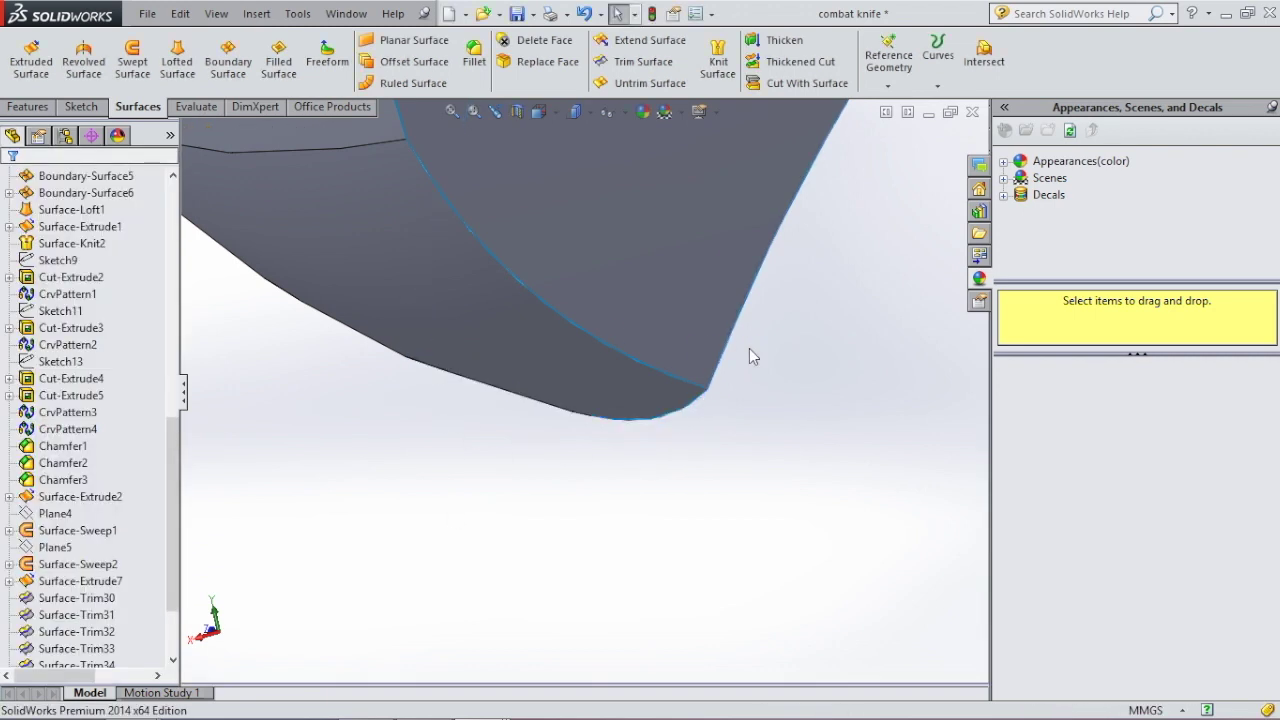
scroll(749, 348, "up", 6)
middle_click_drag(616, 334, 664, 287)
scroll(664, 281, "up", 6)
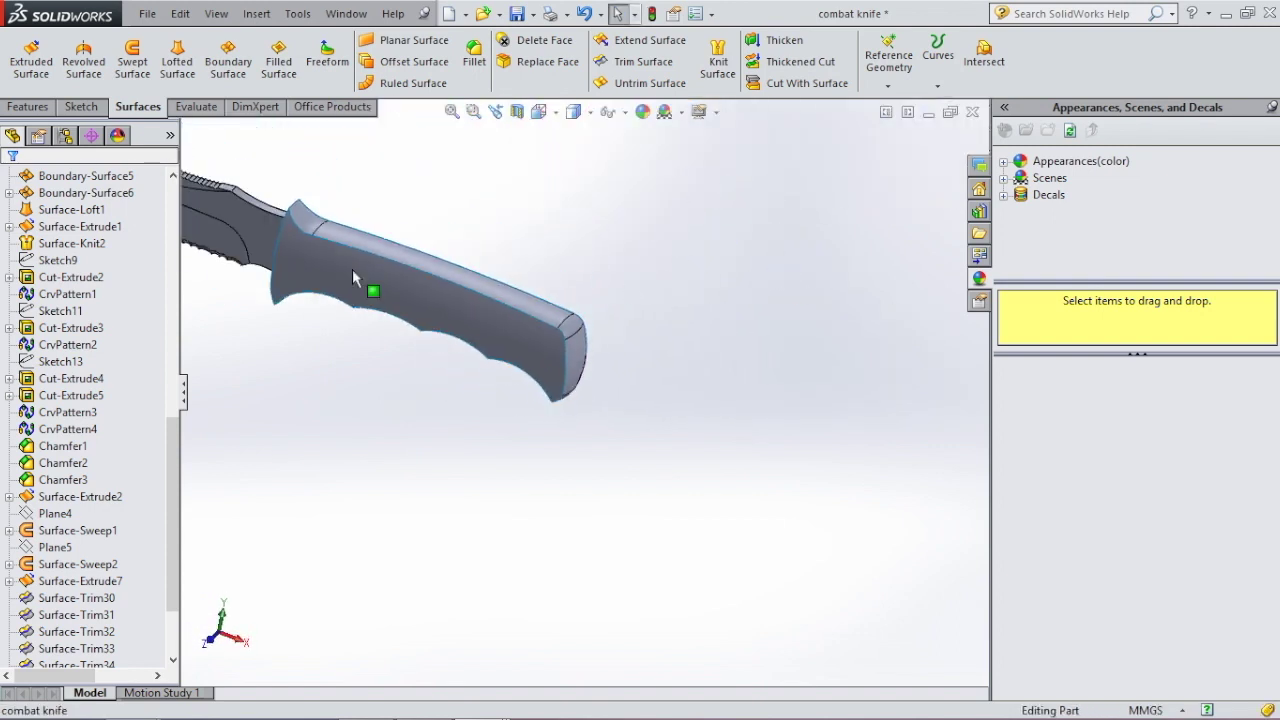
Step: Hide the blade body so only the handle and guard surfaces remain displayed
scroll(362, 270, "down", 6)
middle_click_drag(371, 273, 517, 294)
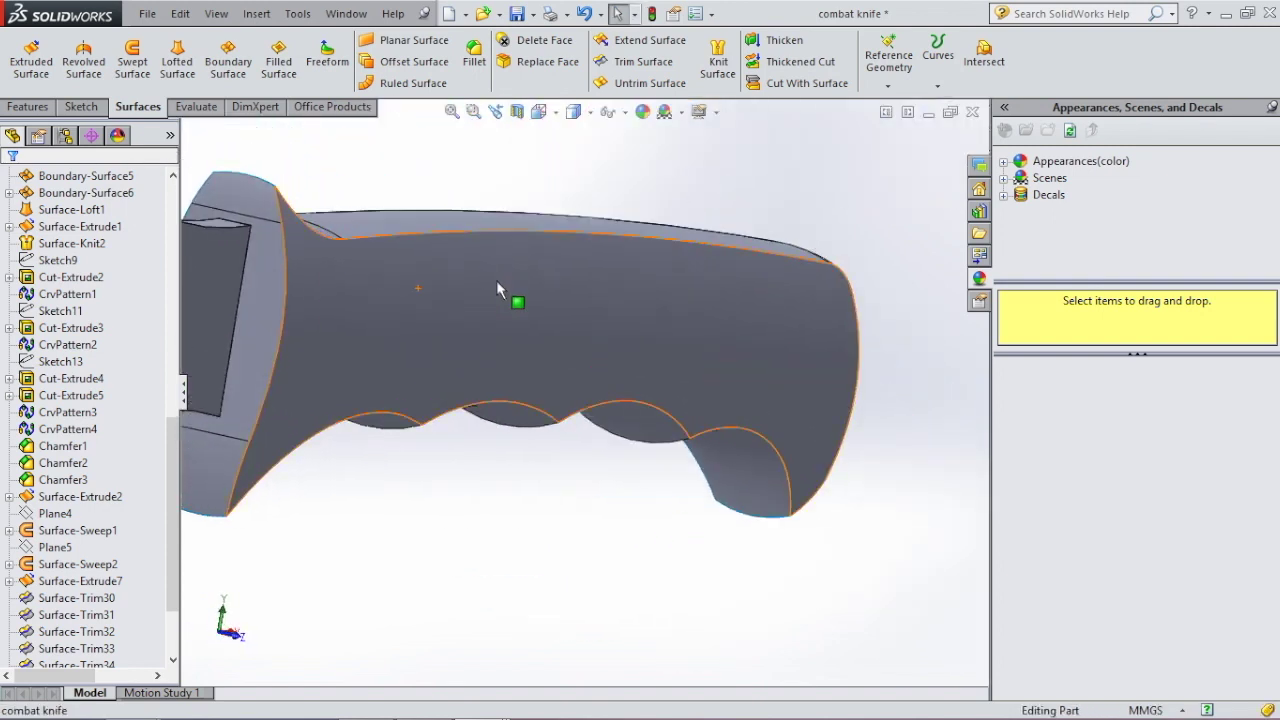
scroll(506, 437, "up", 3)
scroll(506, 437, "down", 3)
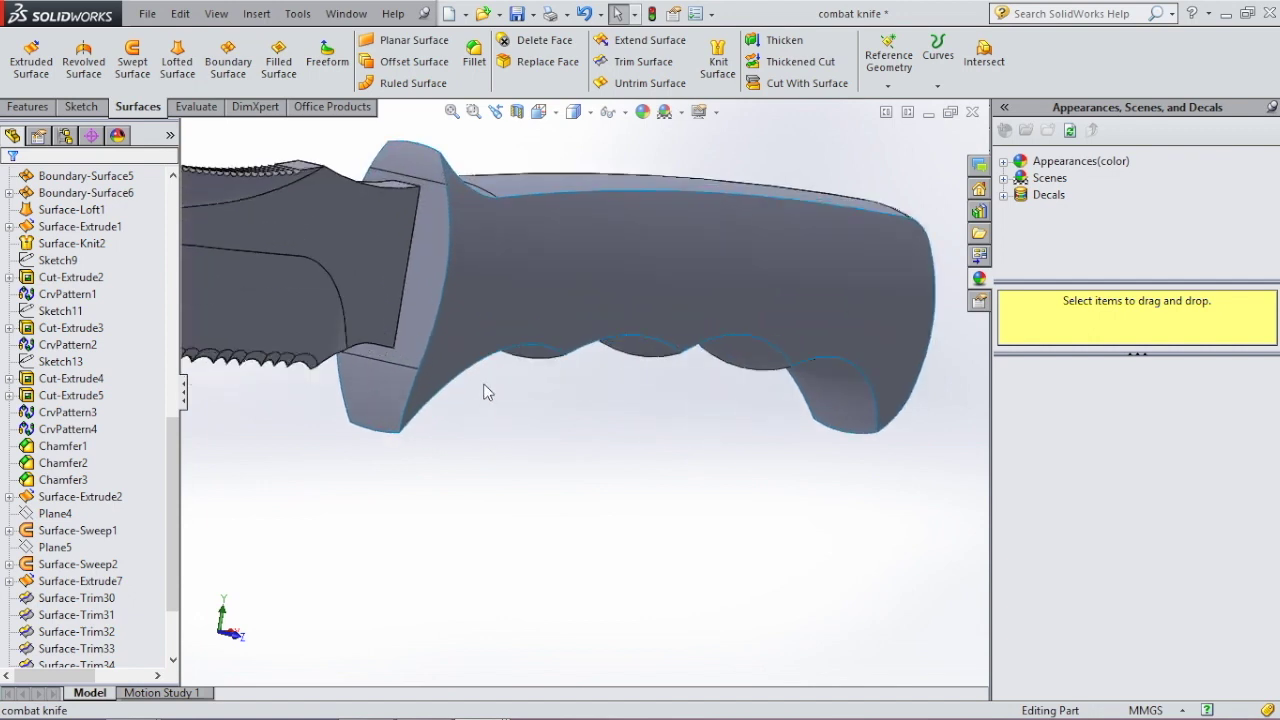
left_click(369, 250)
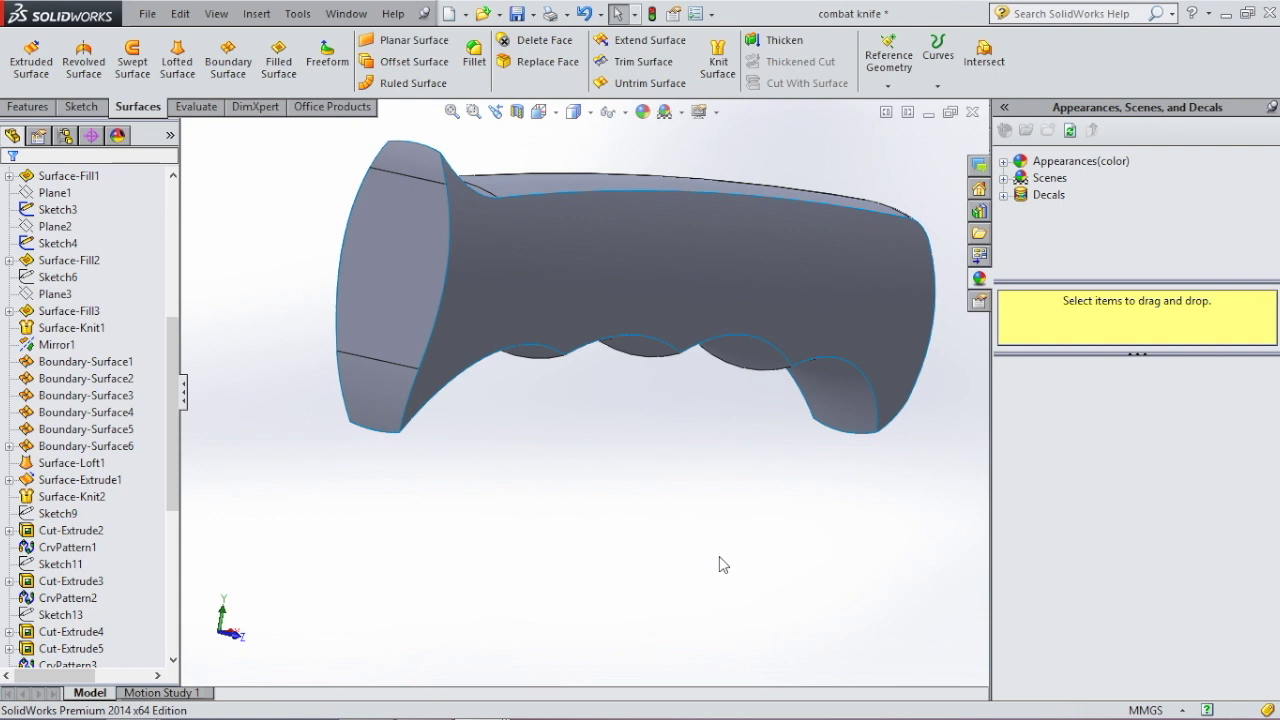
Step: Knit all the trimmed handle and guard surfaces together, with the option to try to form a solid
left_click(728, 193)
left_click(718, 60)
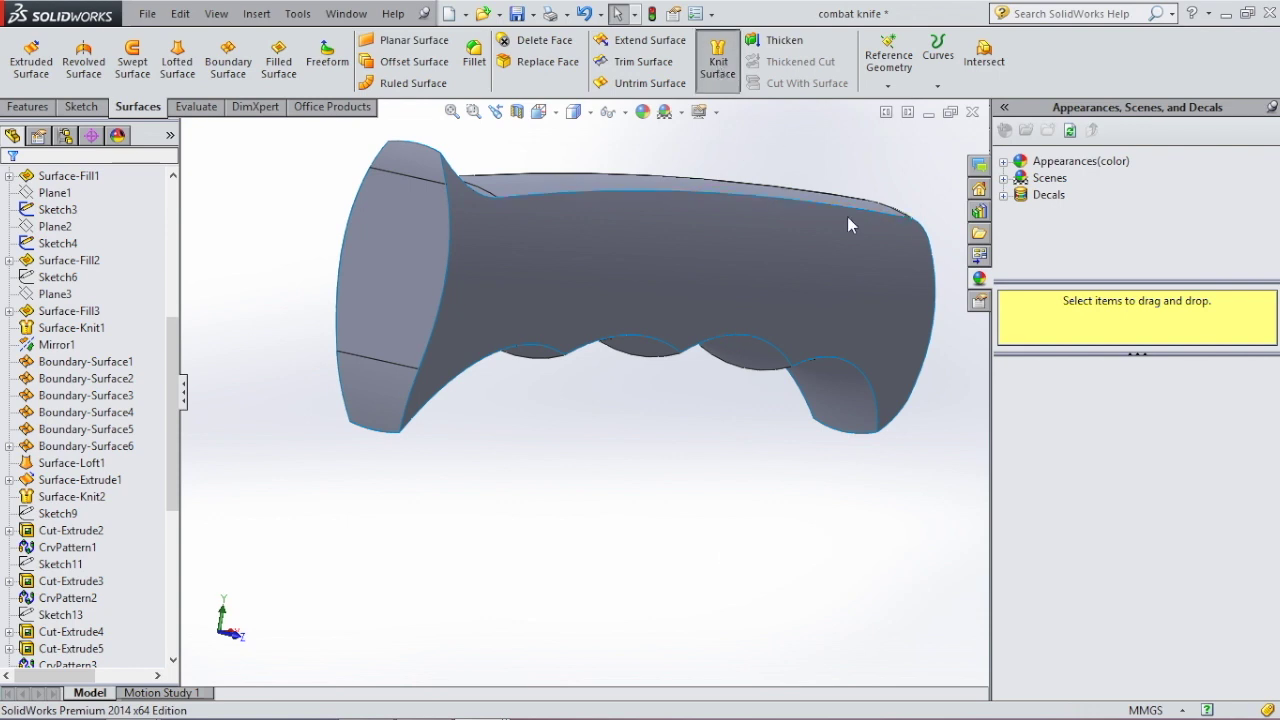
left_click_drag(960, 543, 272, 134)
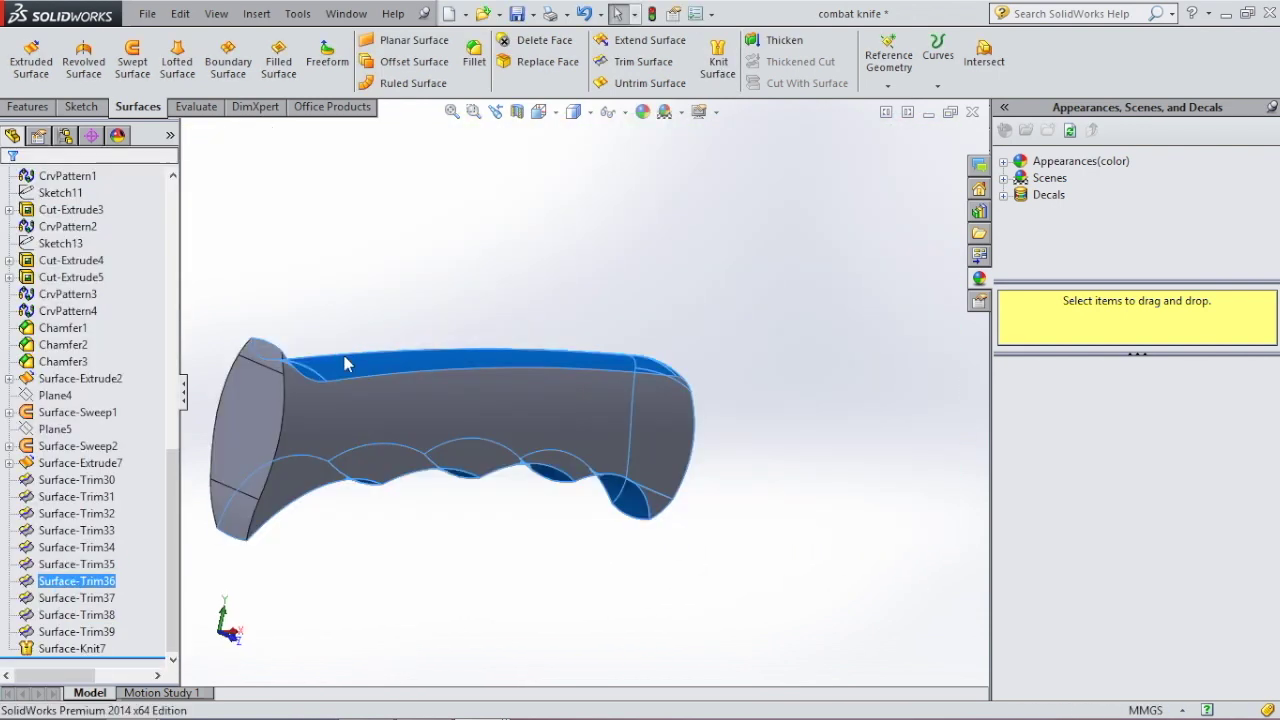
left_click(346, 300)
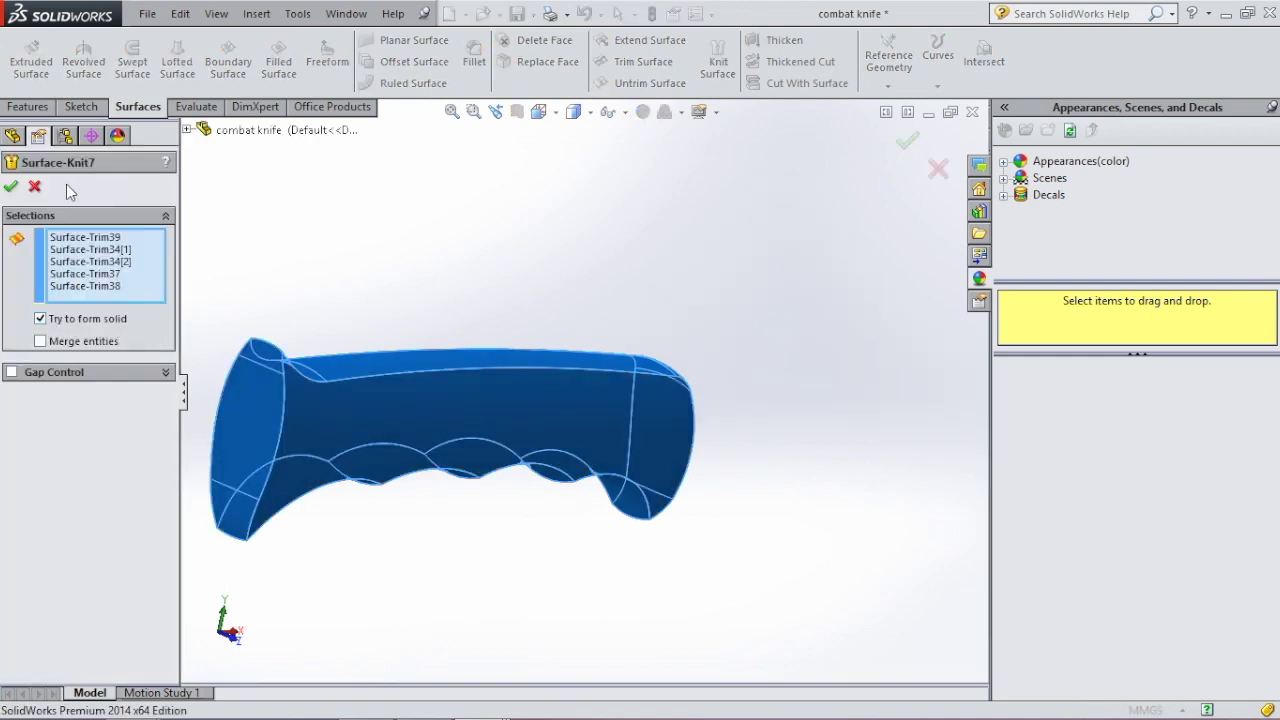
Step: Check the inside of the knitted handle with a section view on the Front Plane, without keeping the section
left_click(516, 114)
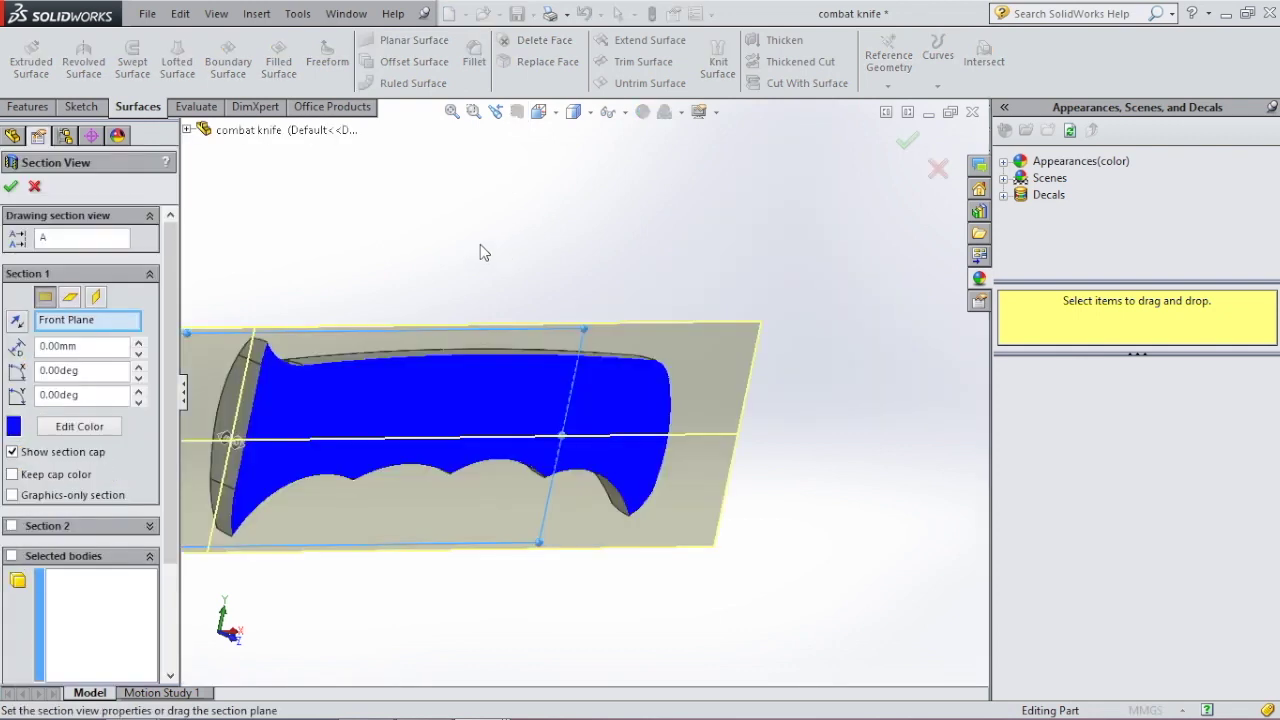
left_click(35, 188)
middle_click_drag(450, 334, 414, 359)
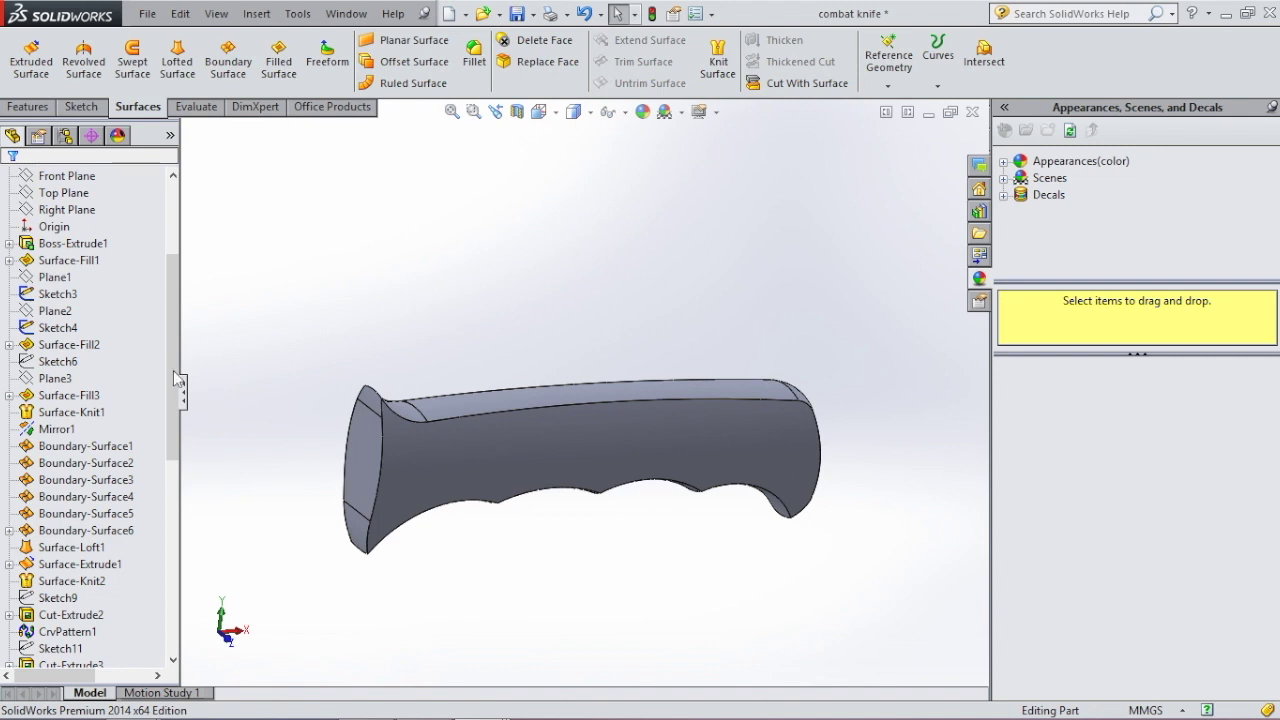
Step: Show the hidden blade body Chamfer3 again beside the knitted handle
scroll(177, 378, "up", 4)
left_click(78, 277)
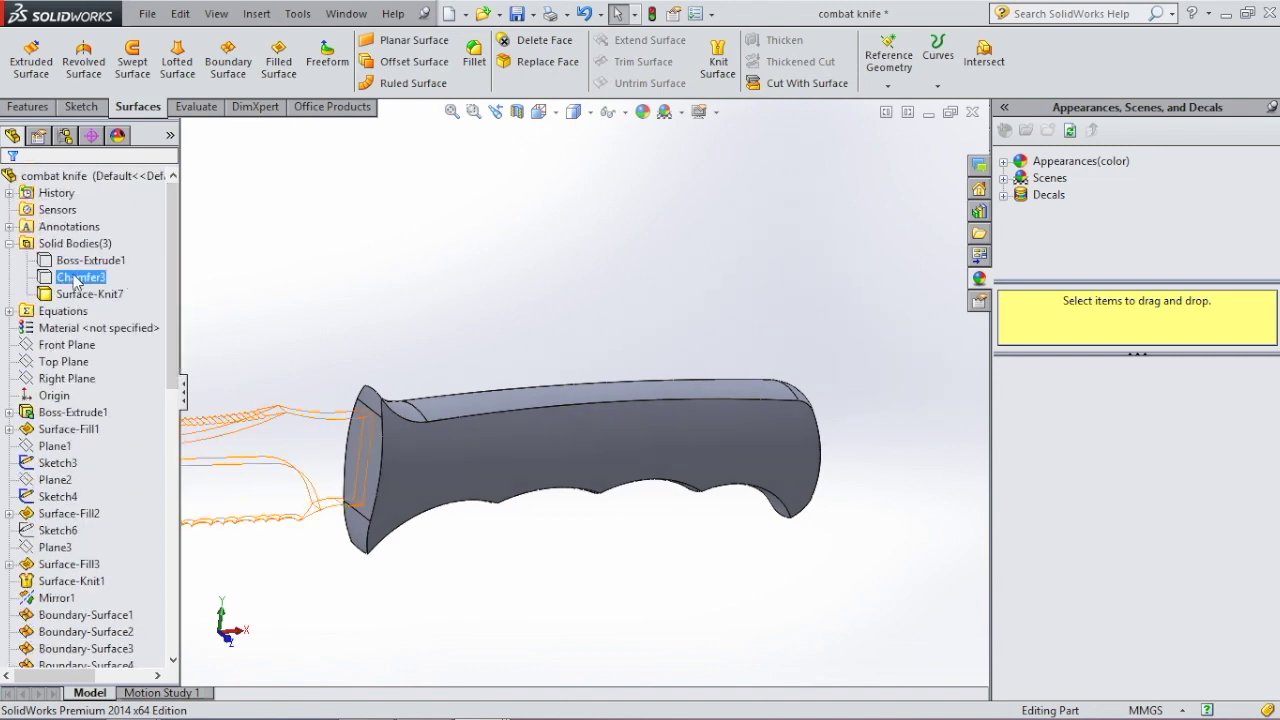
left_click(88, 260, "ctrl")
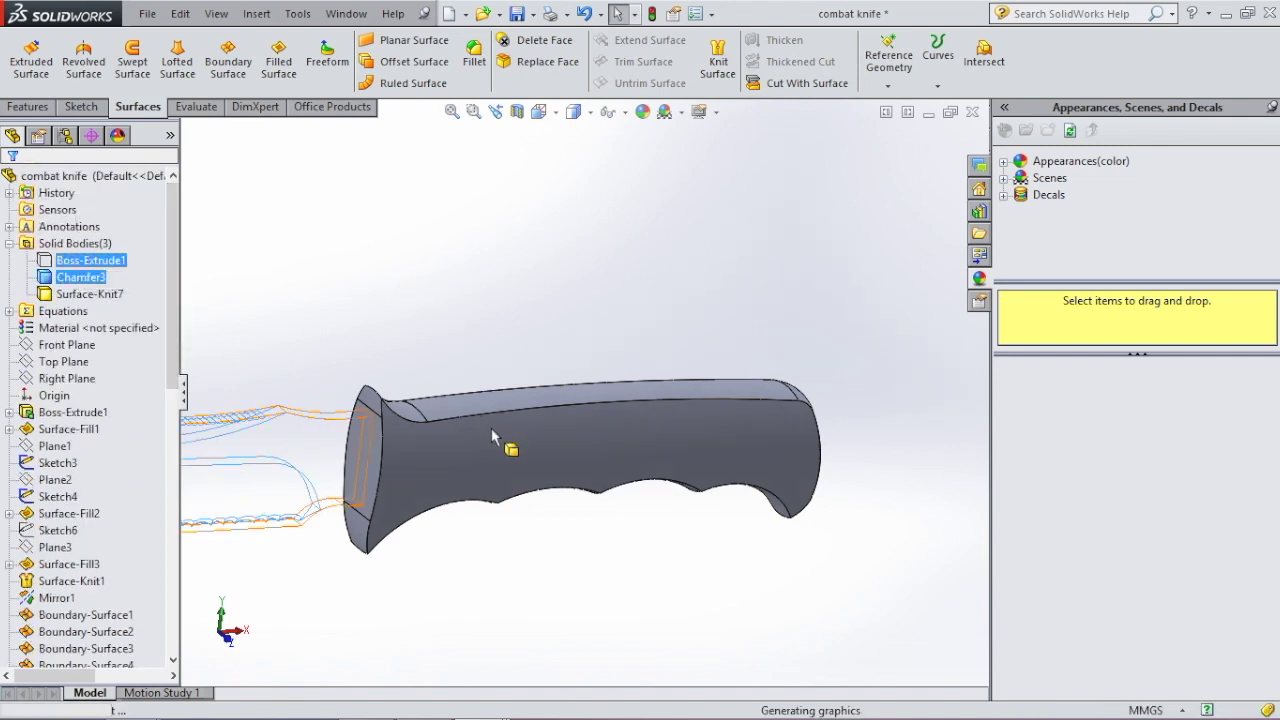
scroll(475, 311, "up", 5)
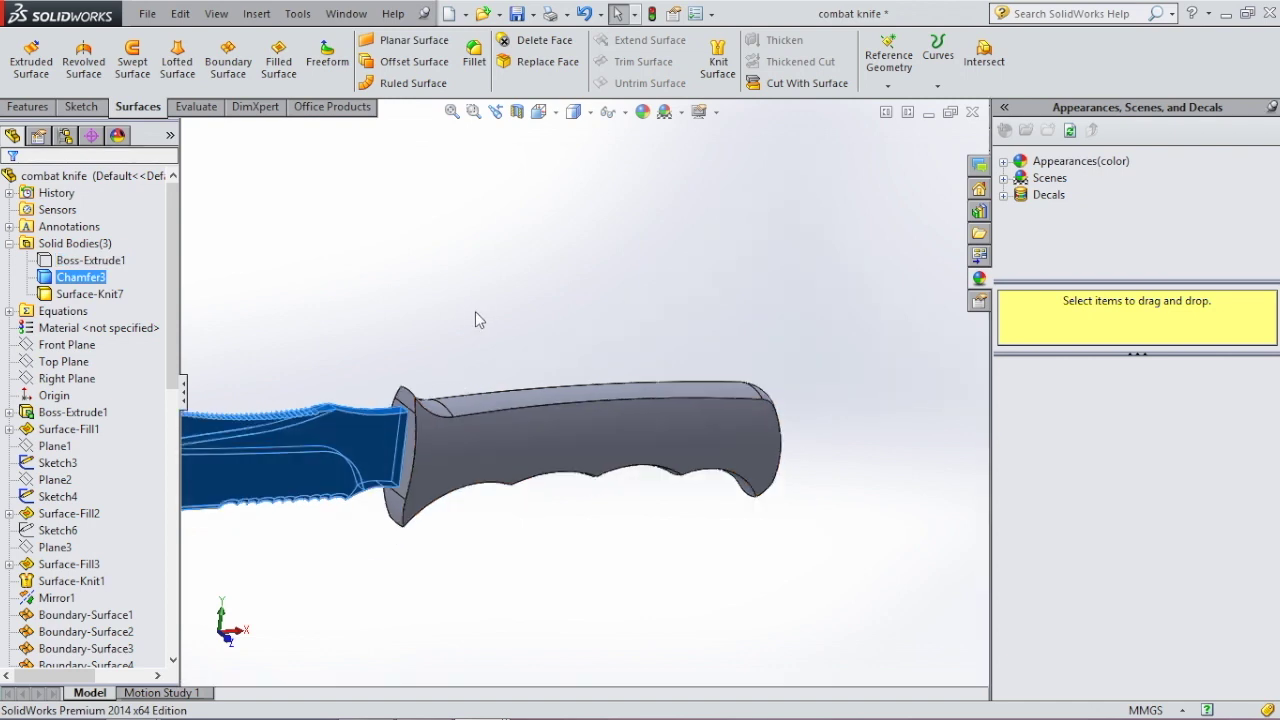
left_click(564, 482)
scroll(557, 440, "down", 5)
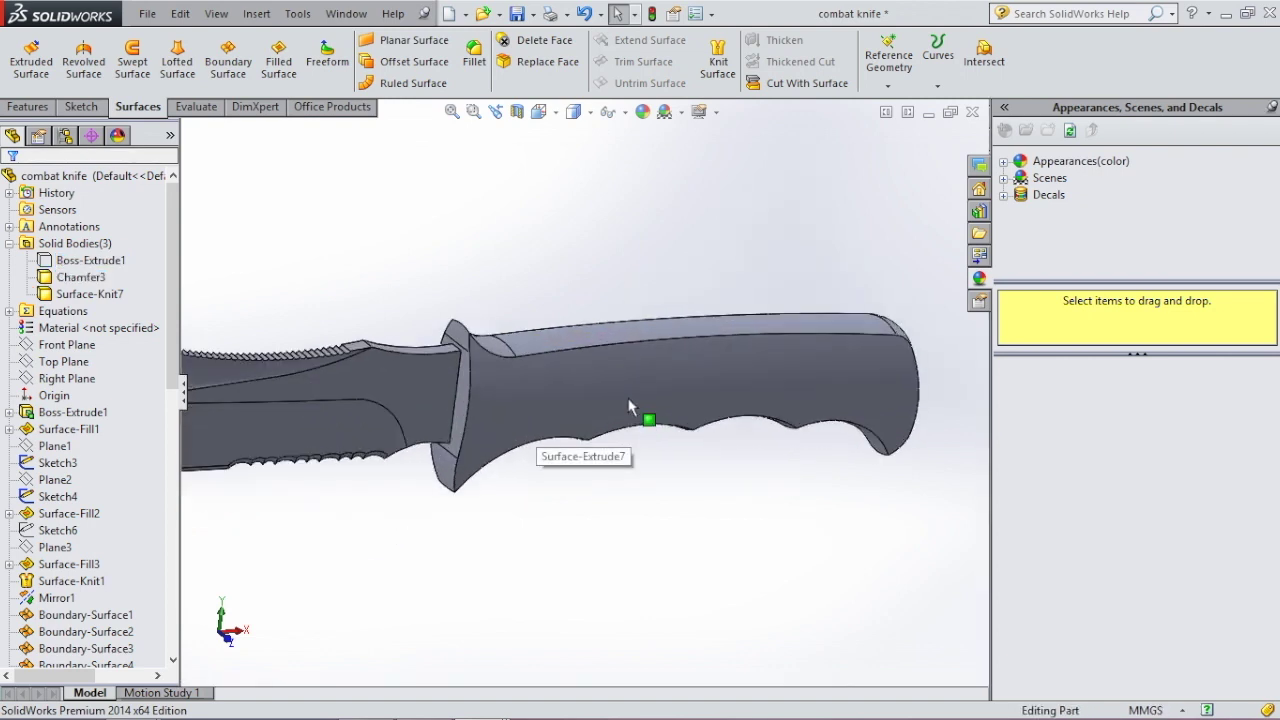
Step: Sketch a vertical construction line about 15 mm long down the guard's blade-side edge on the Front Plane
left_click(62, 346)
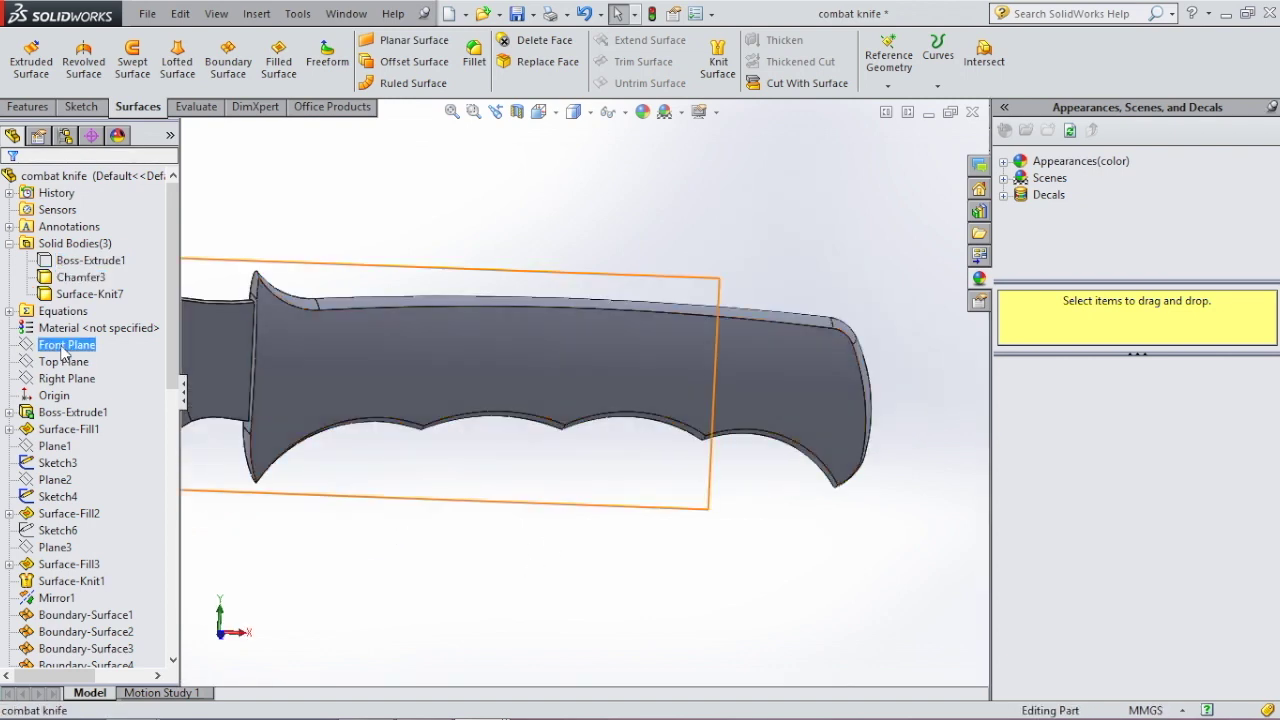
left_click(73, 318)
left_click(541, 111)
left_click(564, 183)
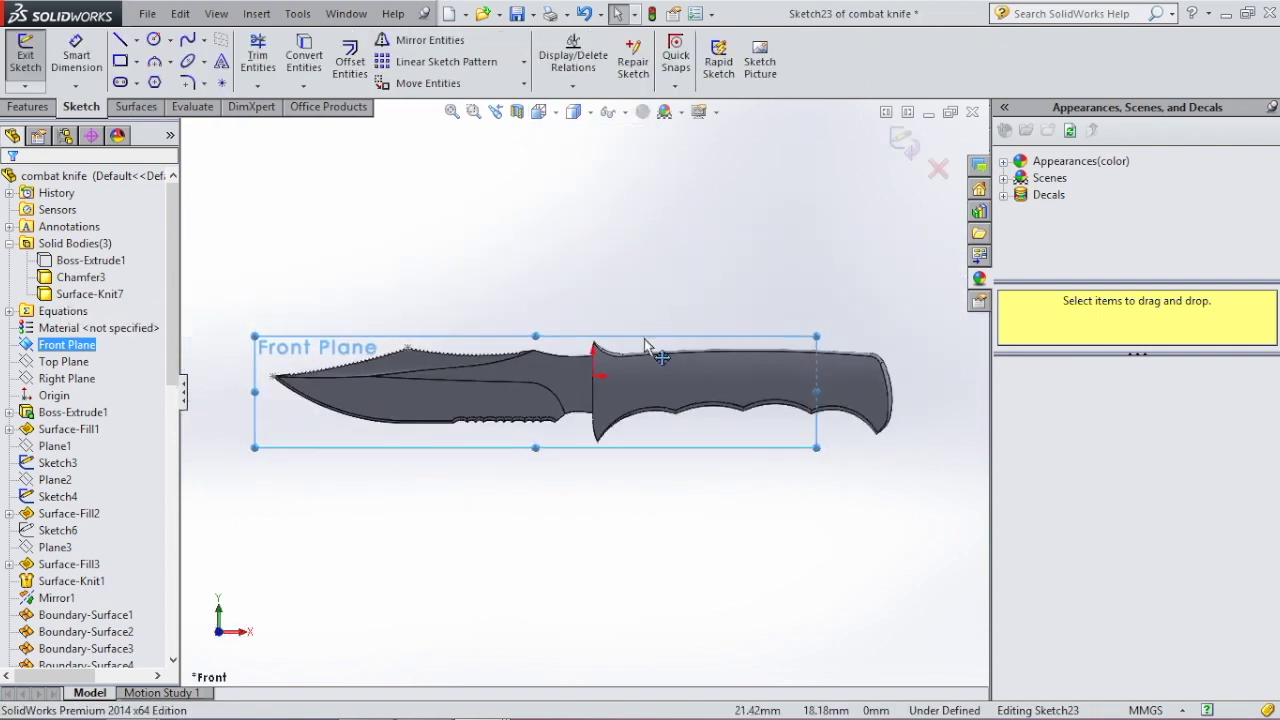
scroll(645, 345, "down", 5)
left_click(138, 40)
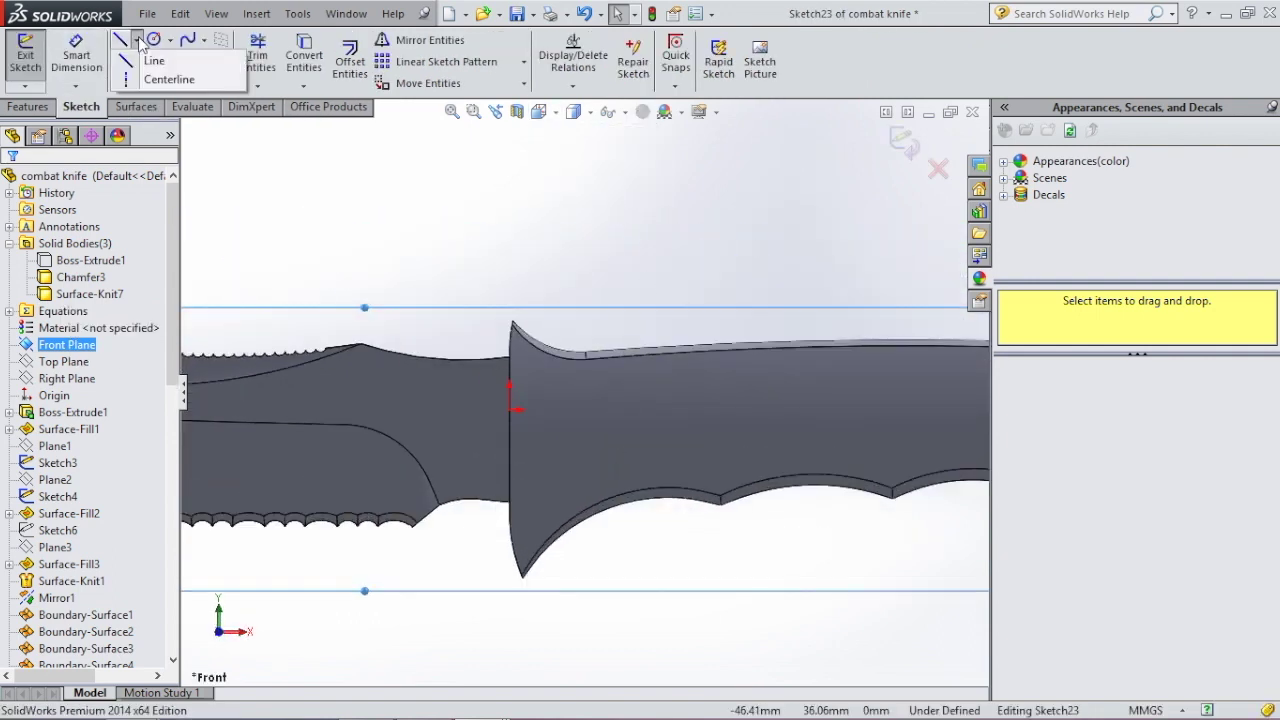
left_click(166, 79)
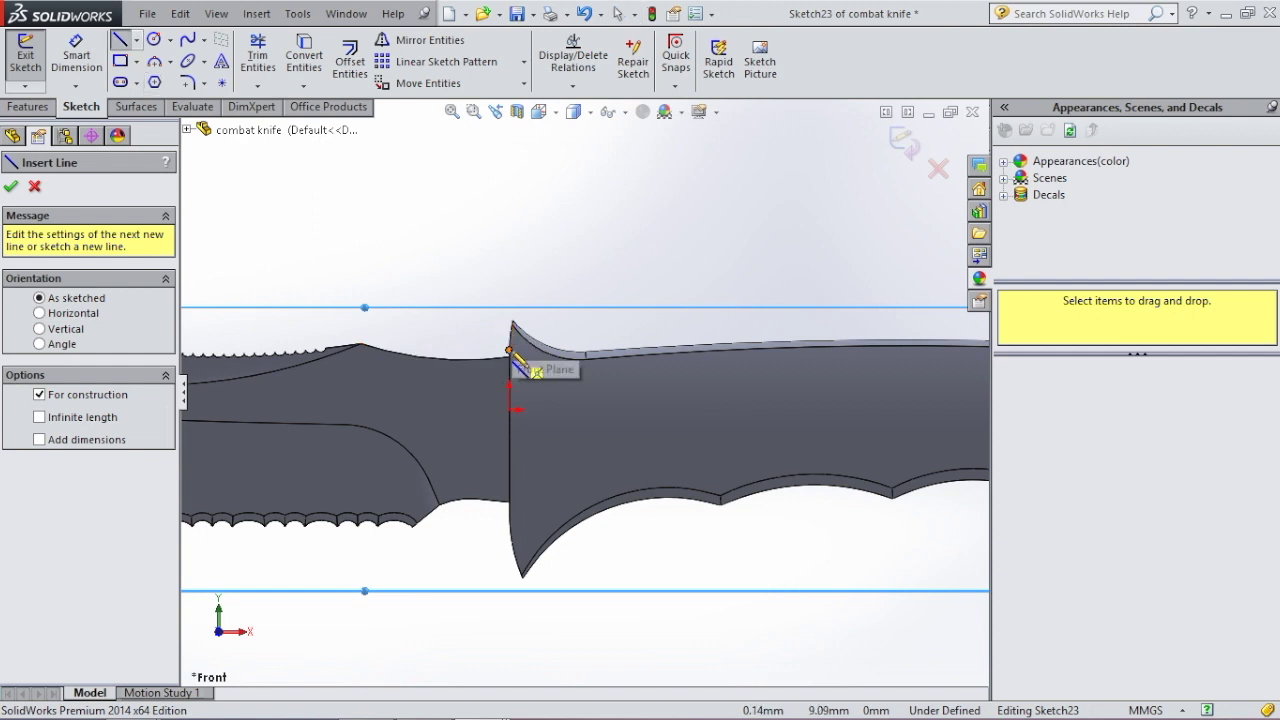
left_click(510, 350)
left_click(510, 452)
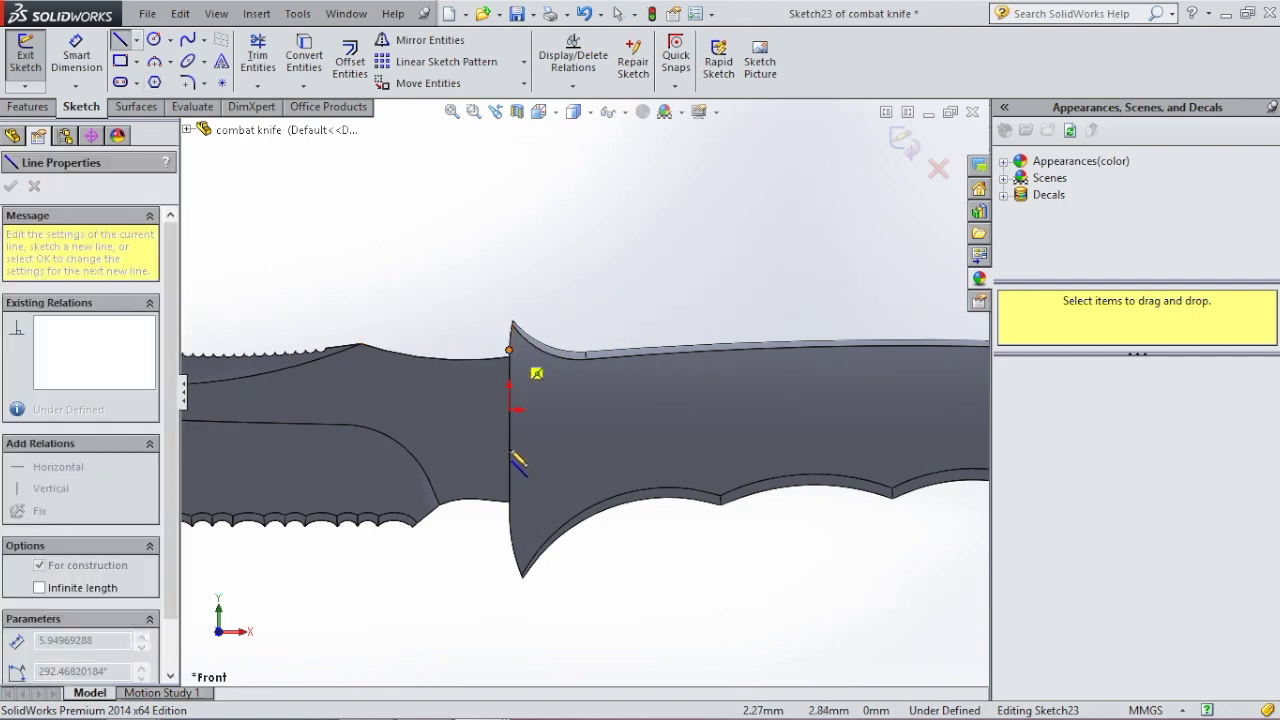
left_click(533, 449)
Step: Draw a horizontal construction line about 104 mm long from the vertical line's lower end toward the handle's butt
scroll(835, 447, "up", 3)
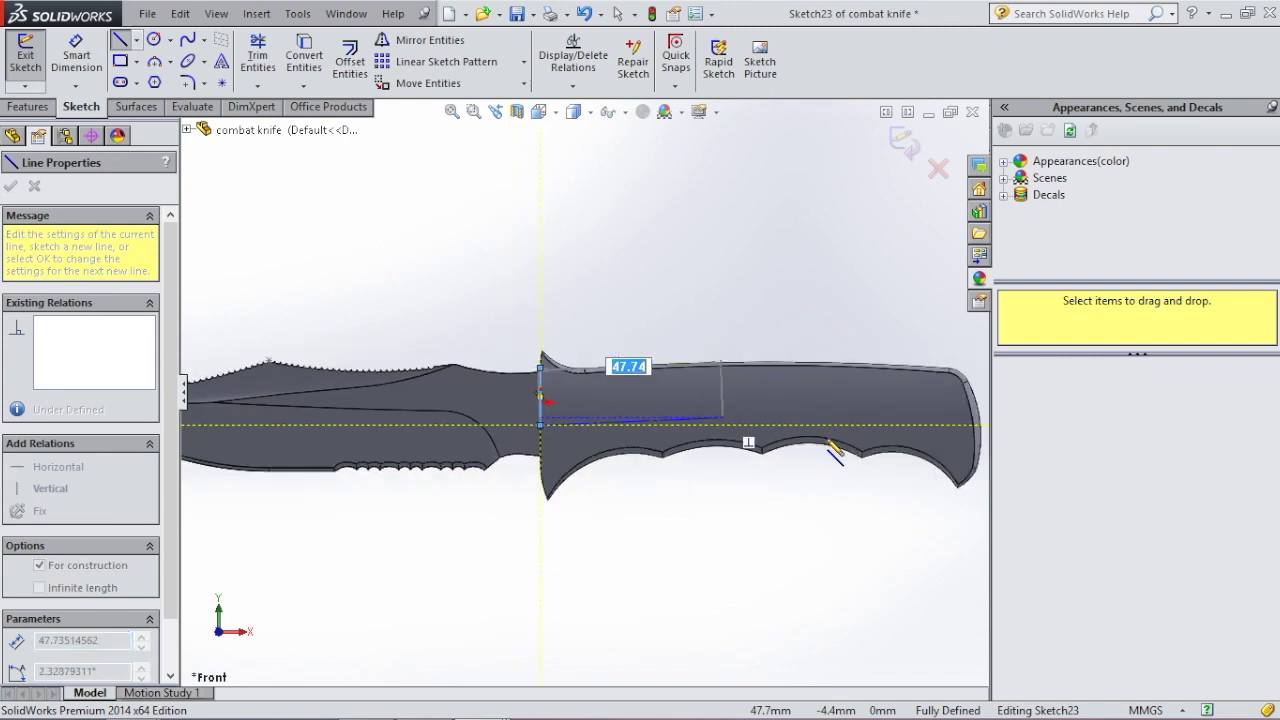
scroll(829, 432, "up", 1)
scroll(860, 431, "down", 1)
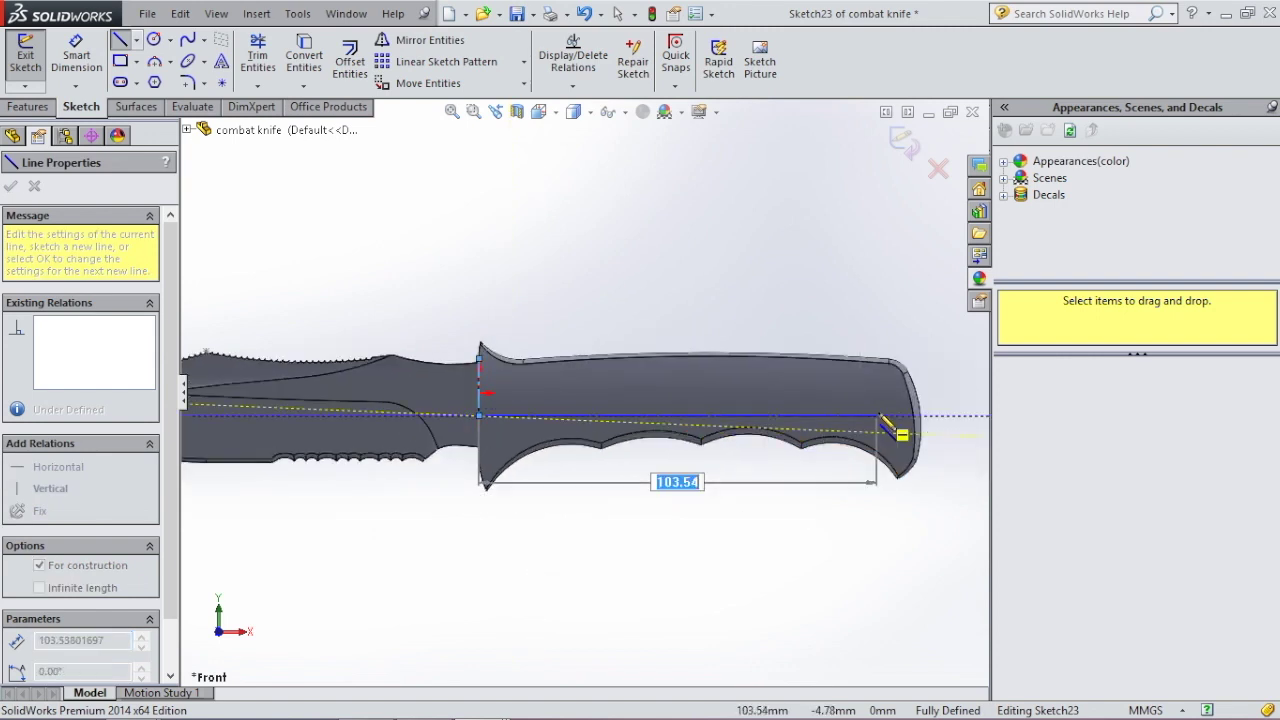
left_click(885, 480)
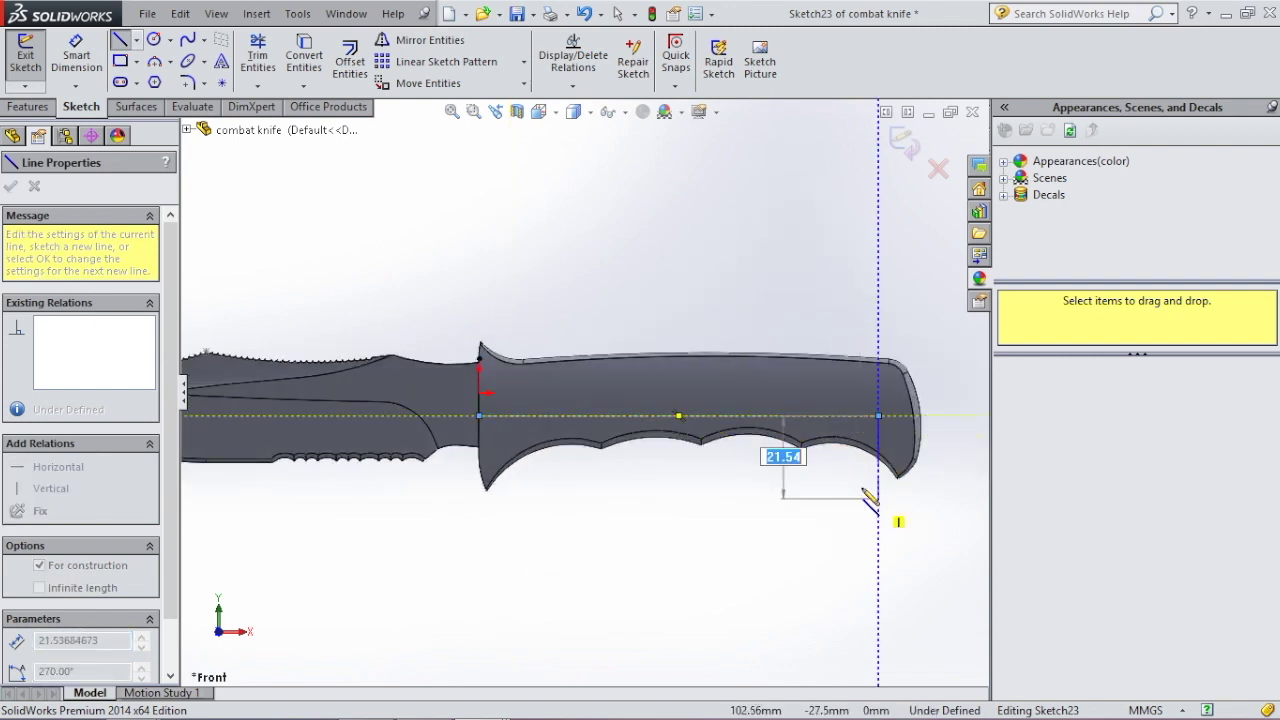
key("Escape")
Step: Dimension the vertical construction line at the guard to 14 mm
left_click(70, 62)
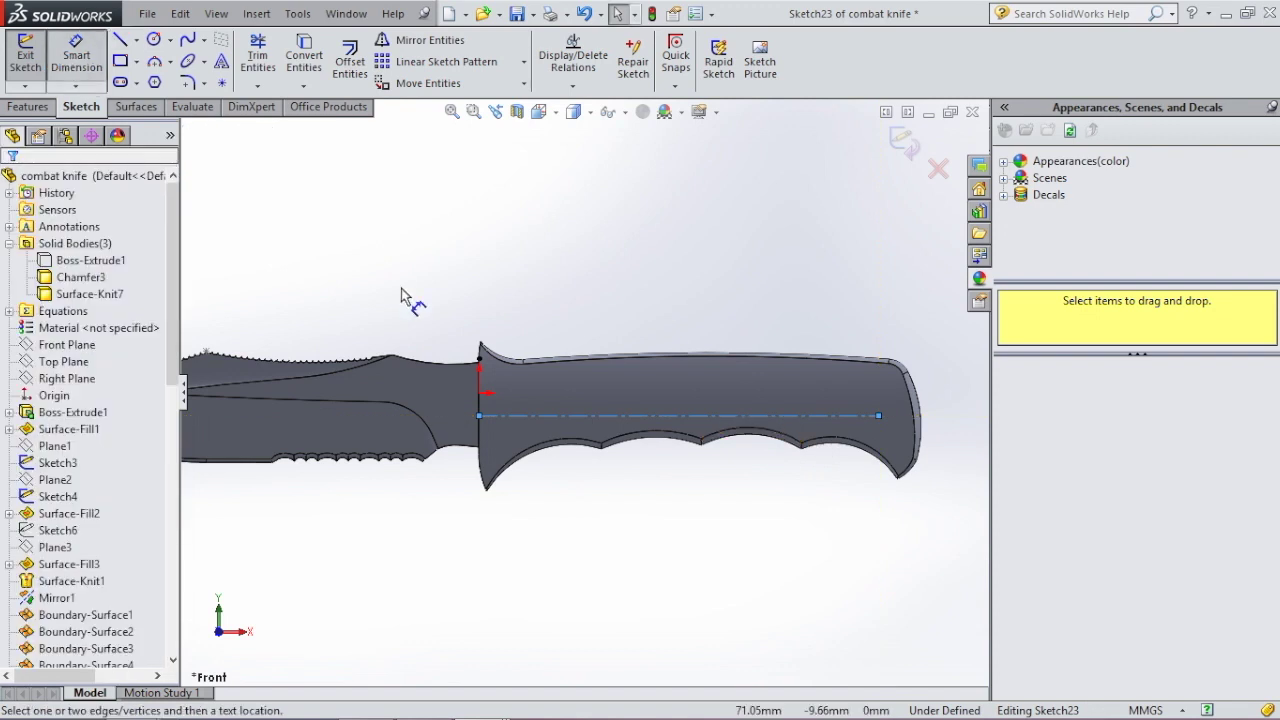
left_click(479, 385)
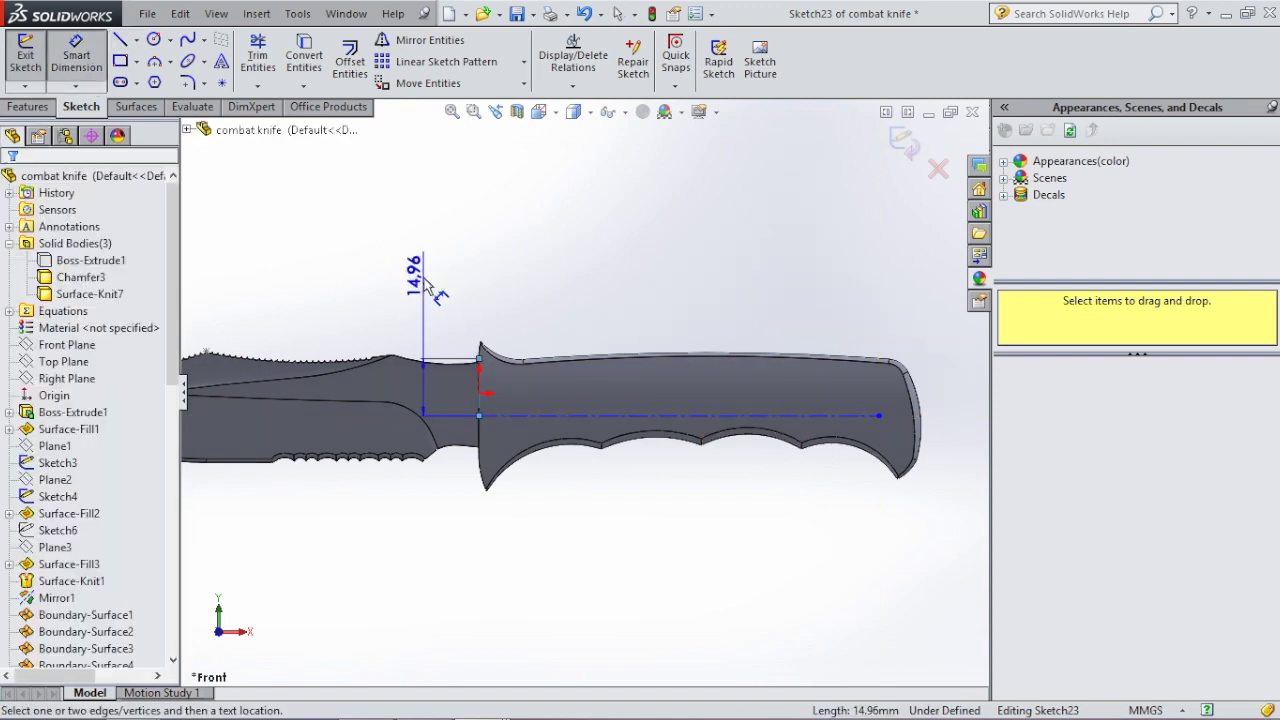
left_click(425, 286)
type("`14")
key("Return")
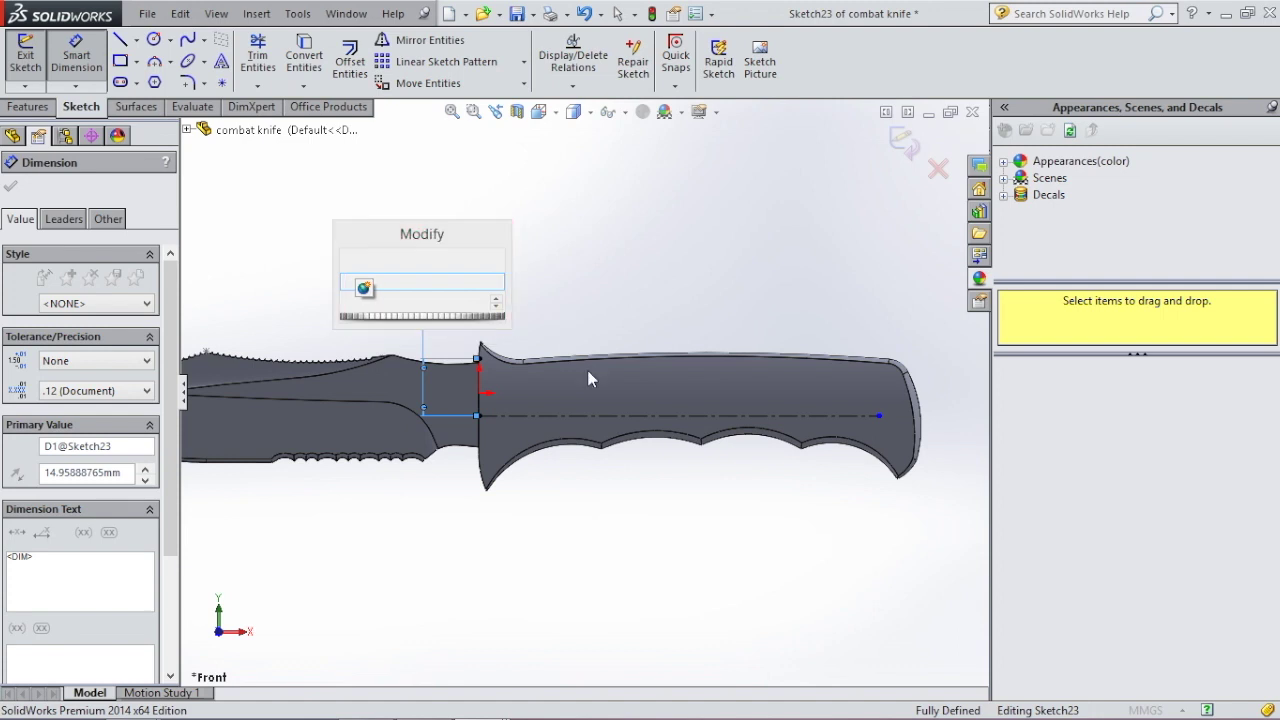
left_click(762, 372)
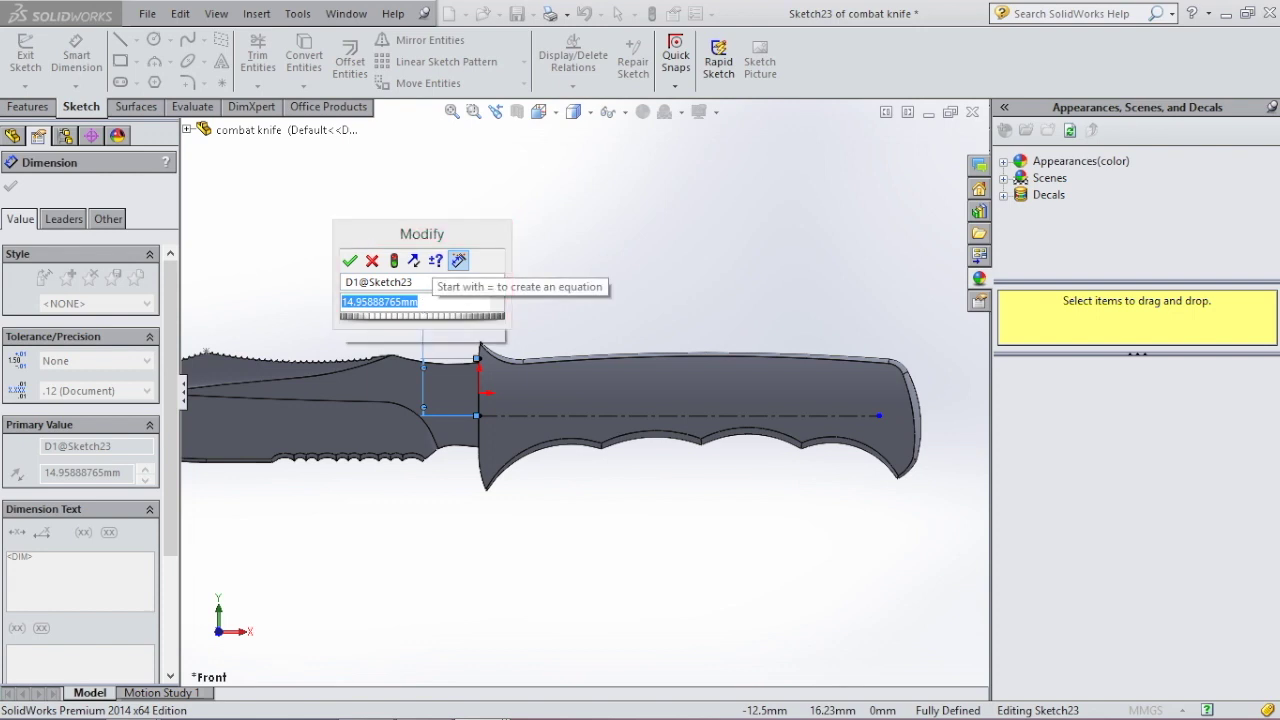
type("14")
key("Escape")
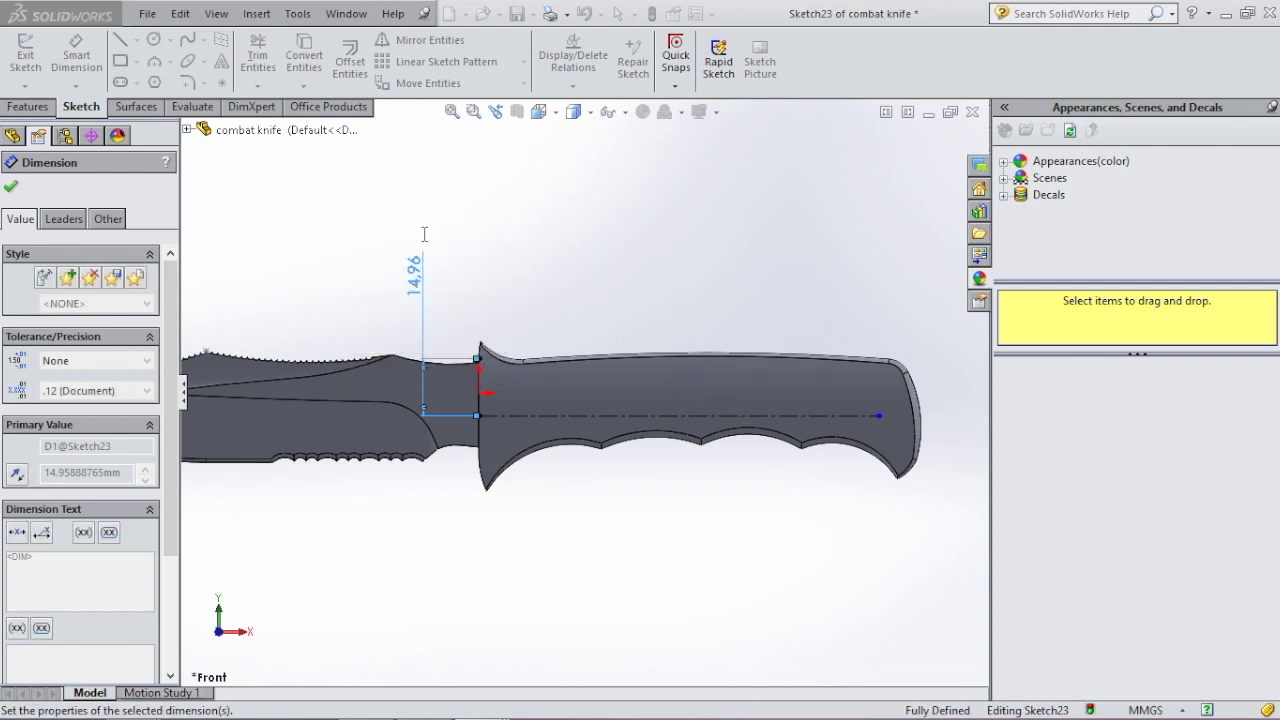
Step: Dimension the horizontal construction line along the handle to 105 mm
left_click(650, 415)
left_click(706, 236)
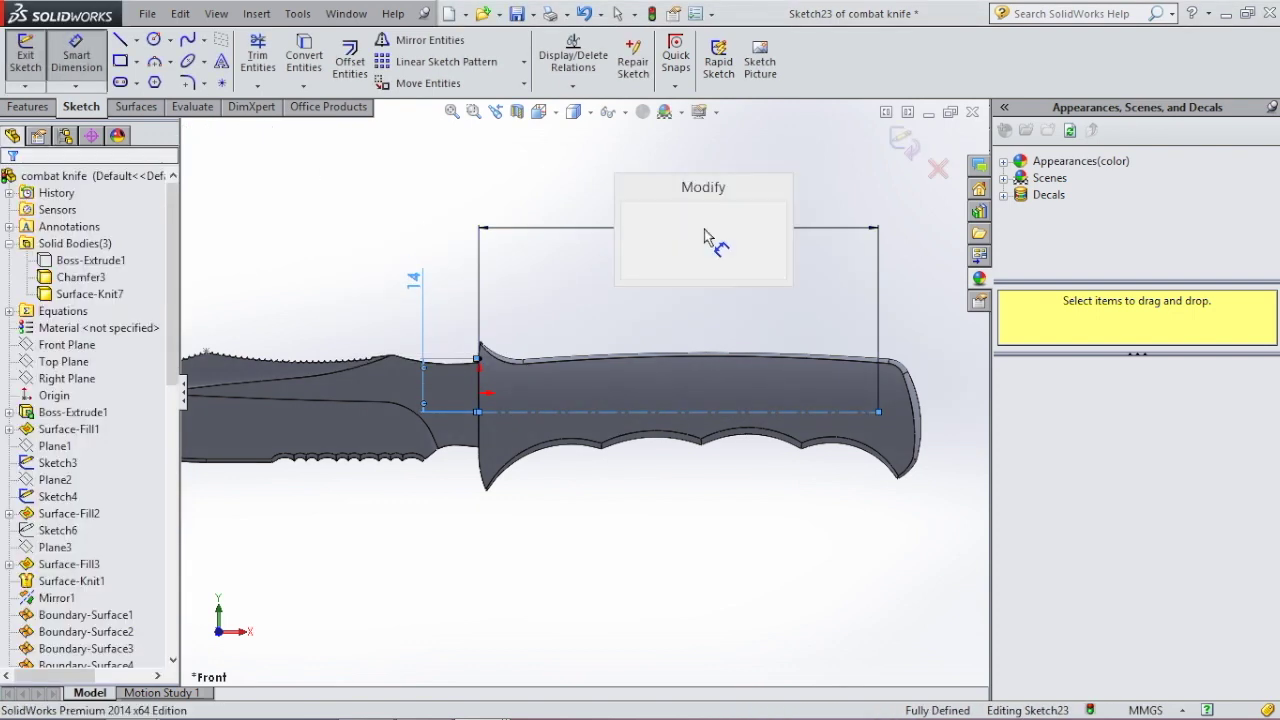
type("105")
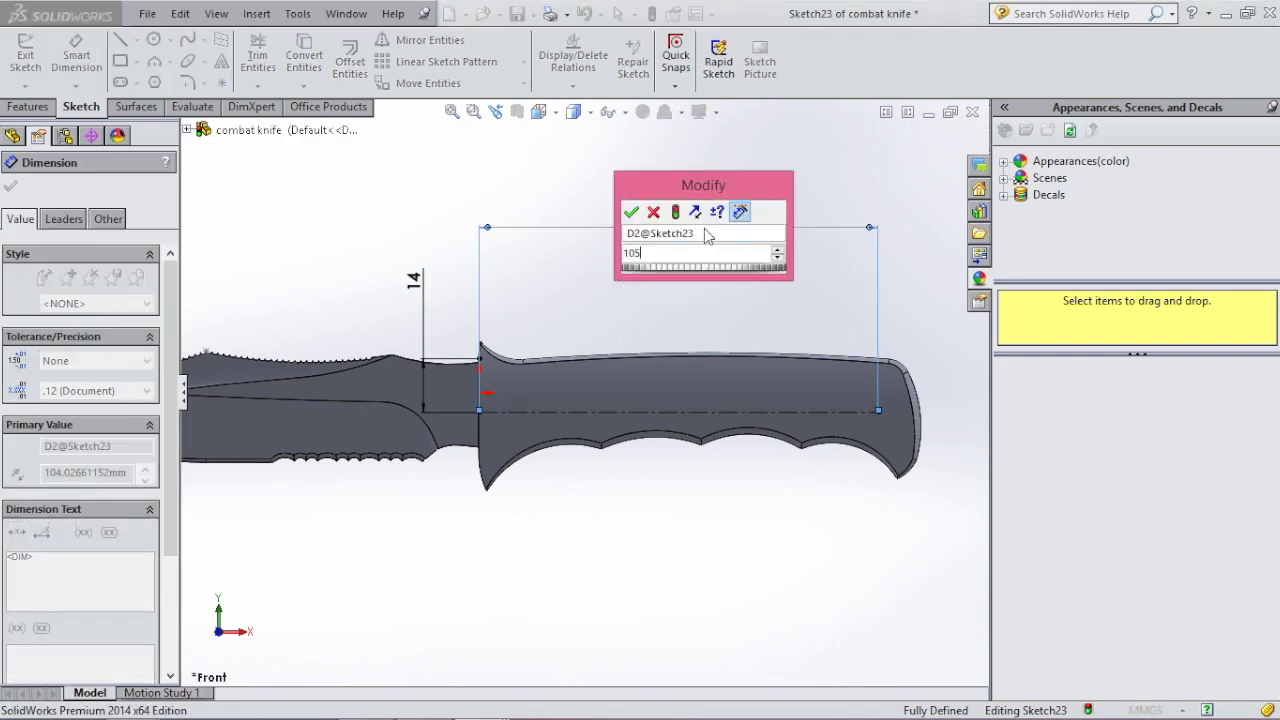
key("Escape")
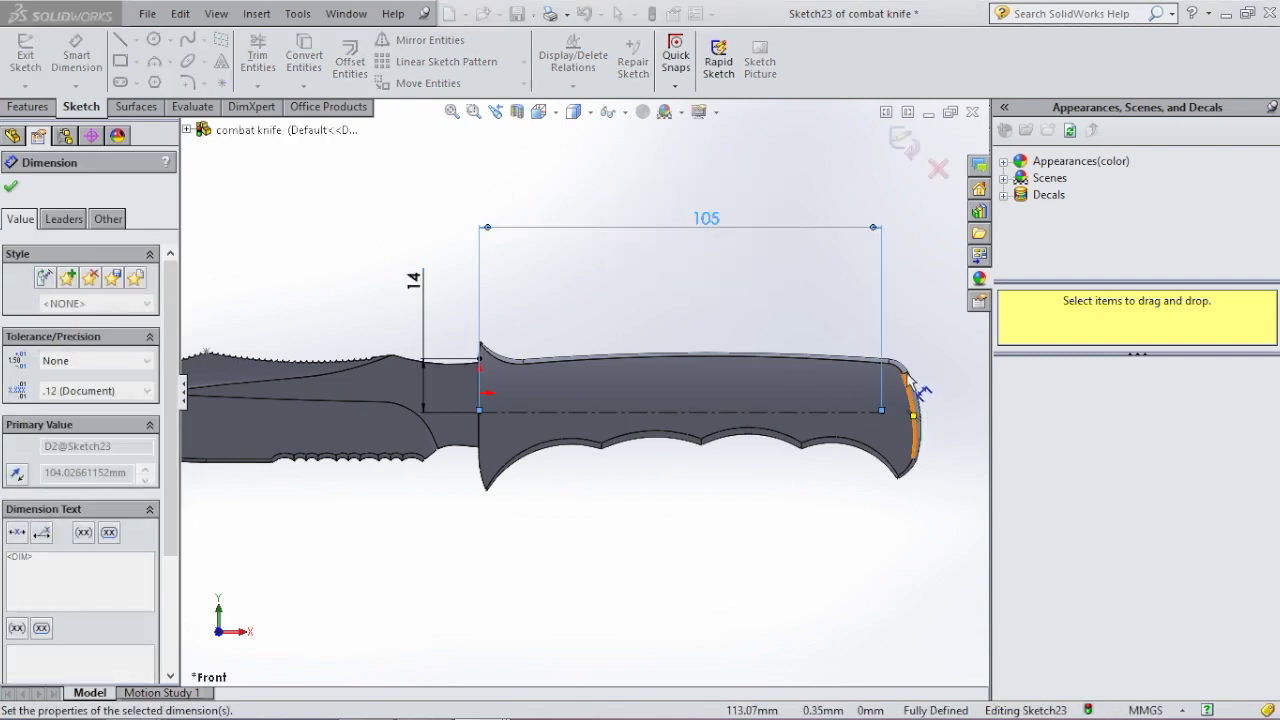
key("Escape")
Step: Draw a circle about 12 mm in diameter centred on the horizontal construction line's end near the butt
left_click(155, 40)
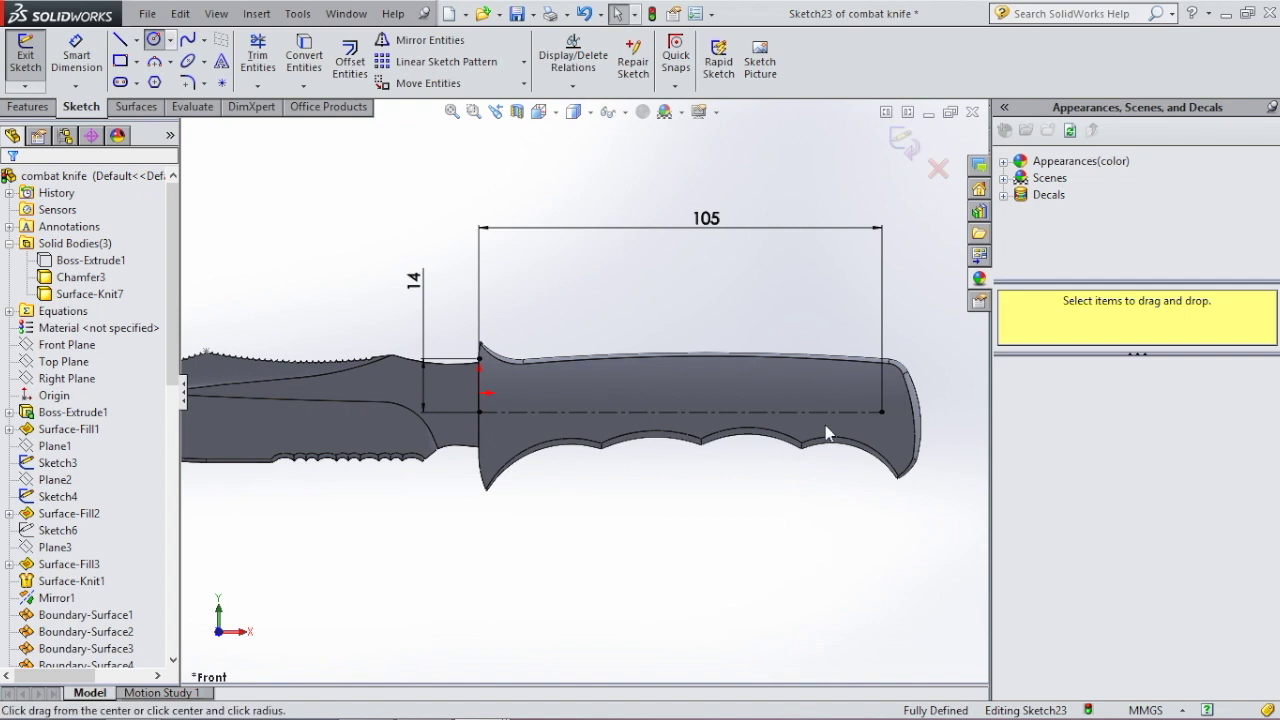
left_click(881, 411)
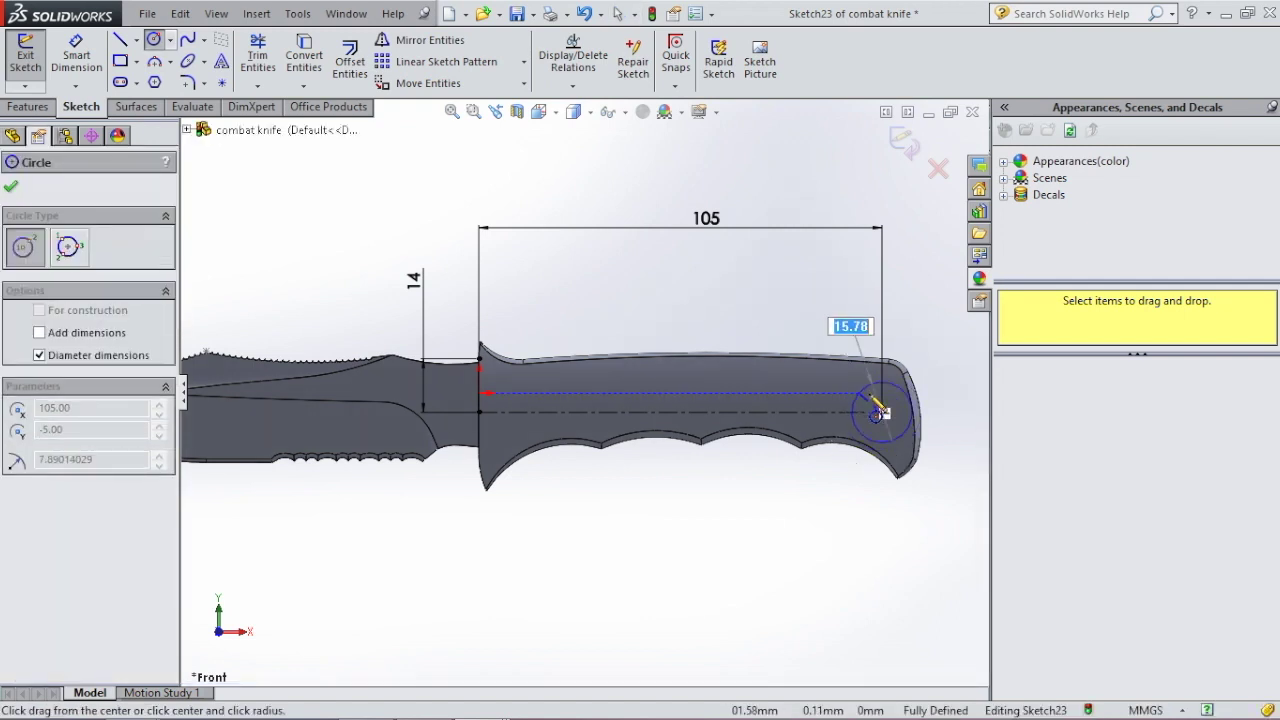
left_click(902, 415)
key("Escape")
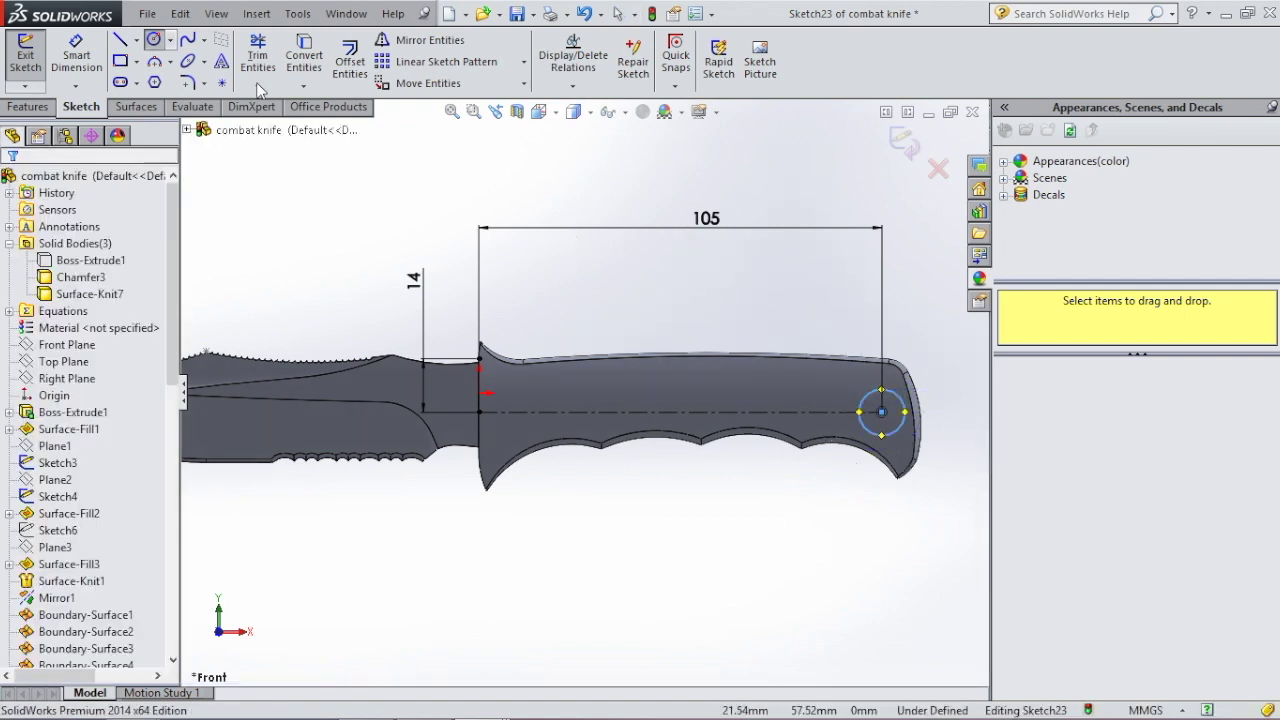
Step: Dimension the circle near the butt to a diameter of 5.5 mm
left_click(77, 54)
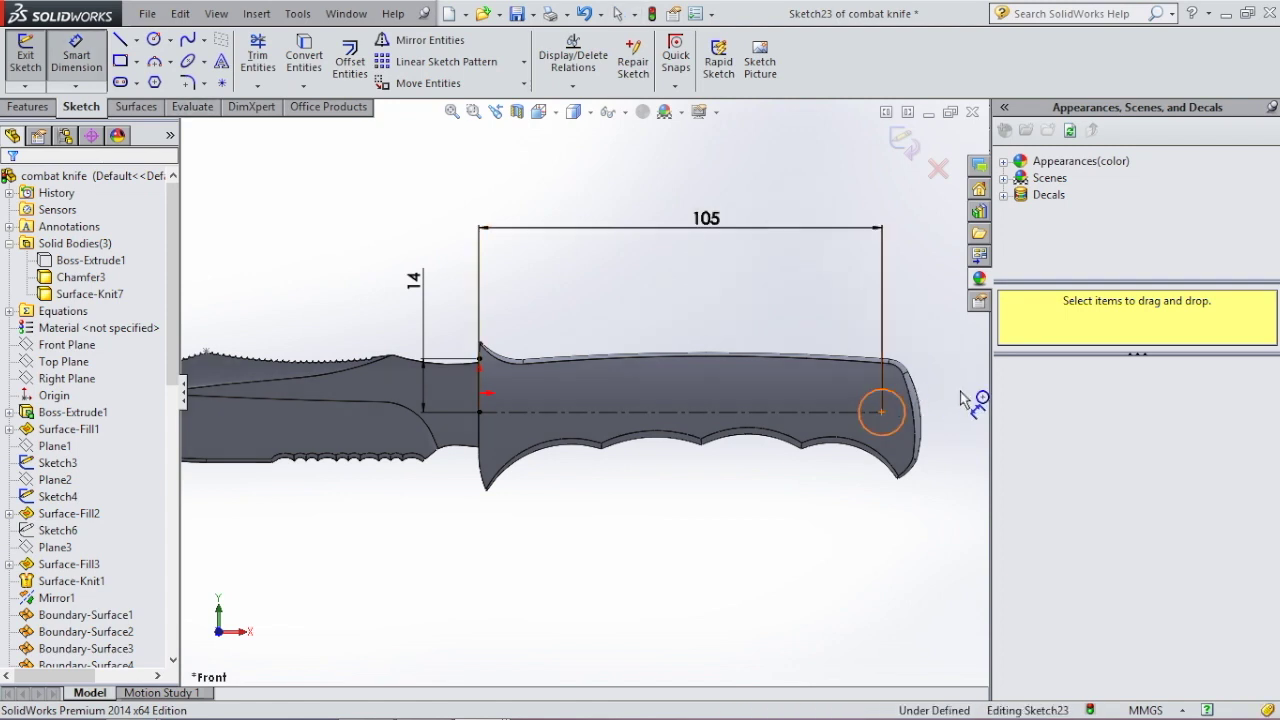
left_click(885, 398)
left_click(958, 398)
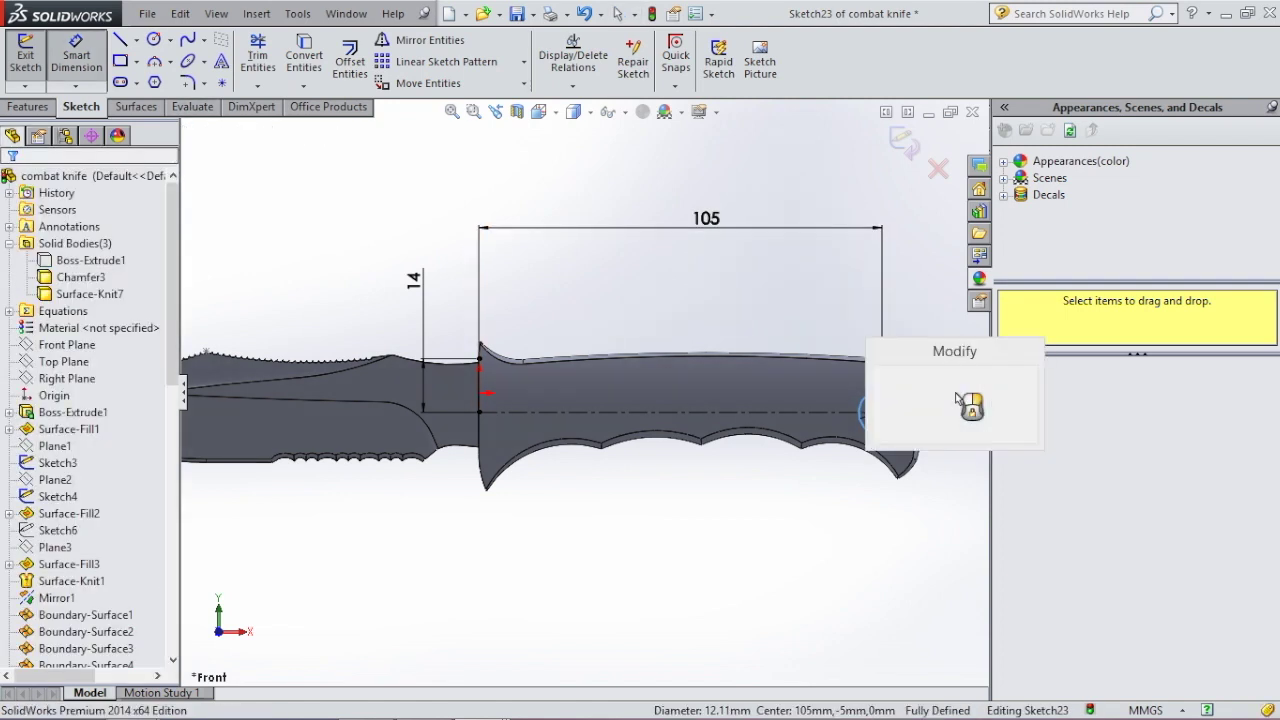
type("5.5")
key("Return")
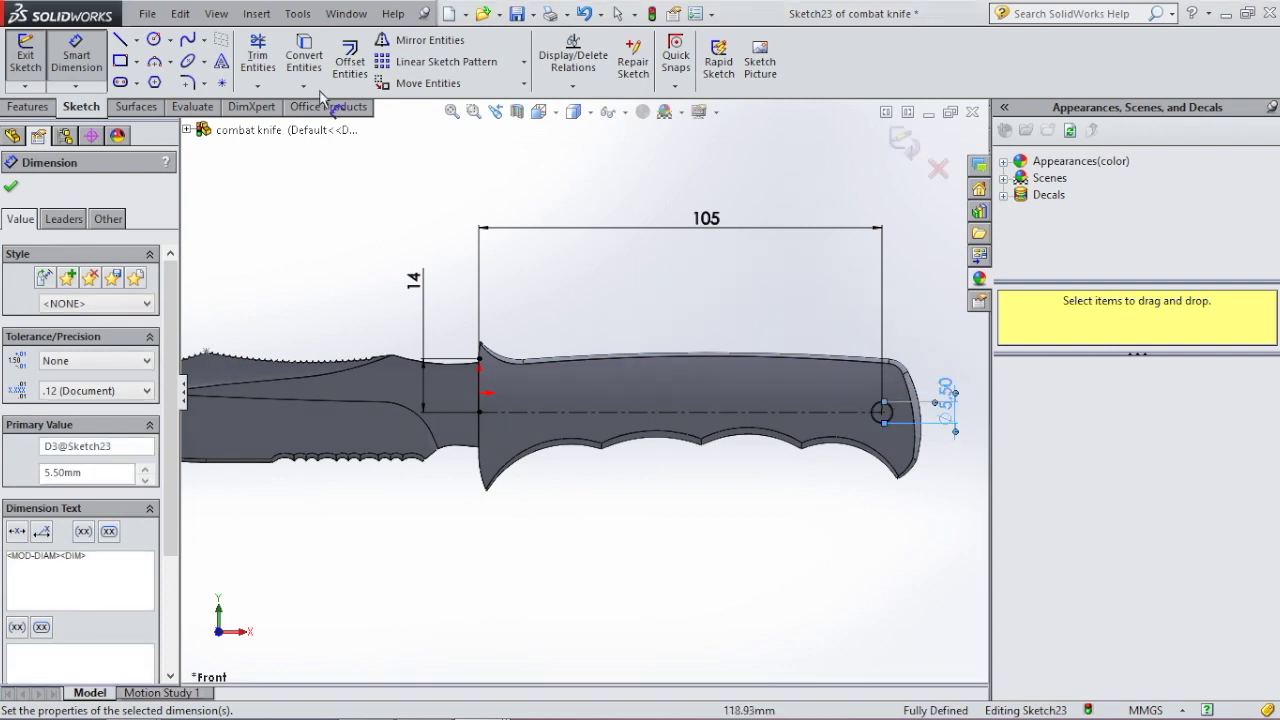
key("Escape")
Step: Cut the 5.5 mm circle near the butt through the handle with an Extruded Cut set to Through All - Both
left_click(28, 107)
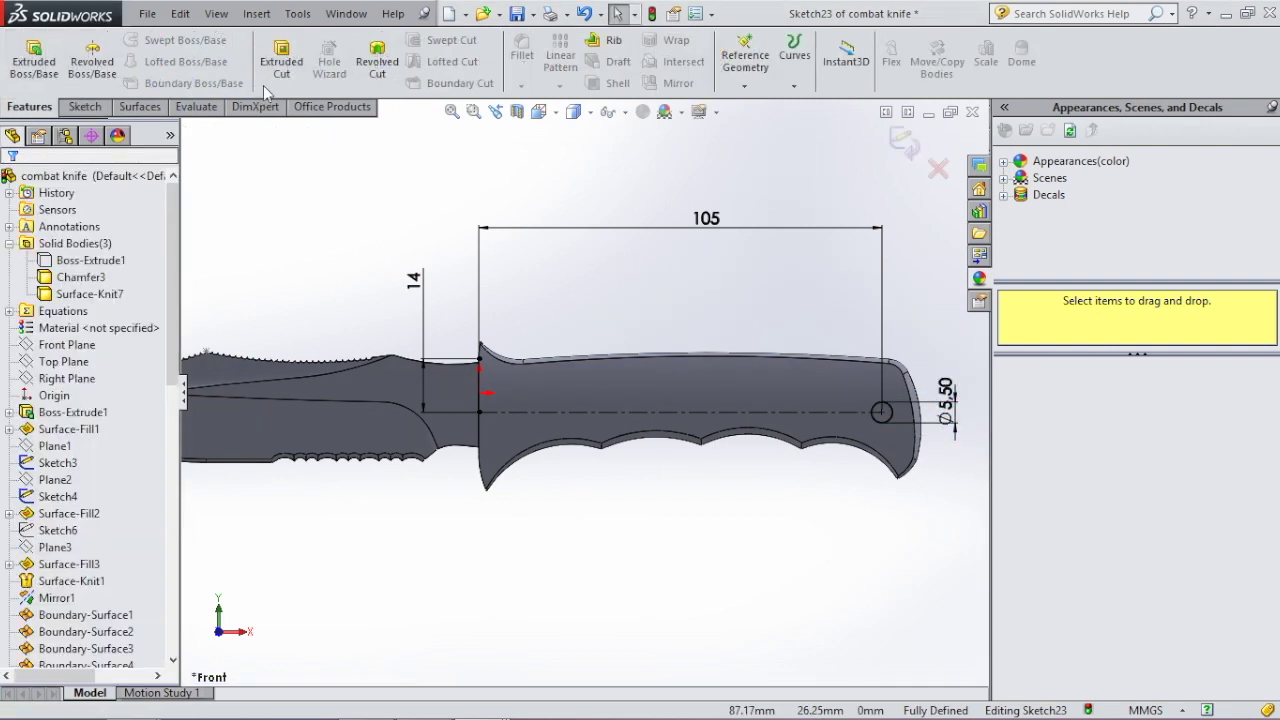
left_click(282, 70)
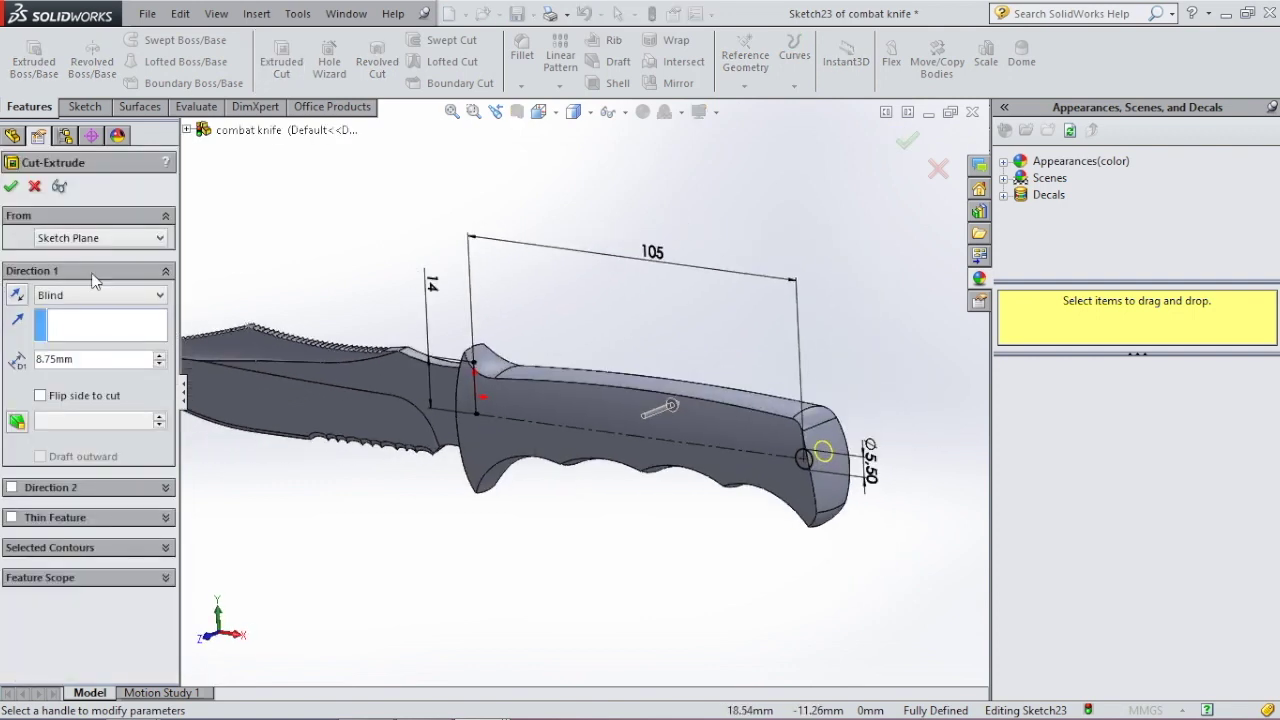
left_click(106, 296)
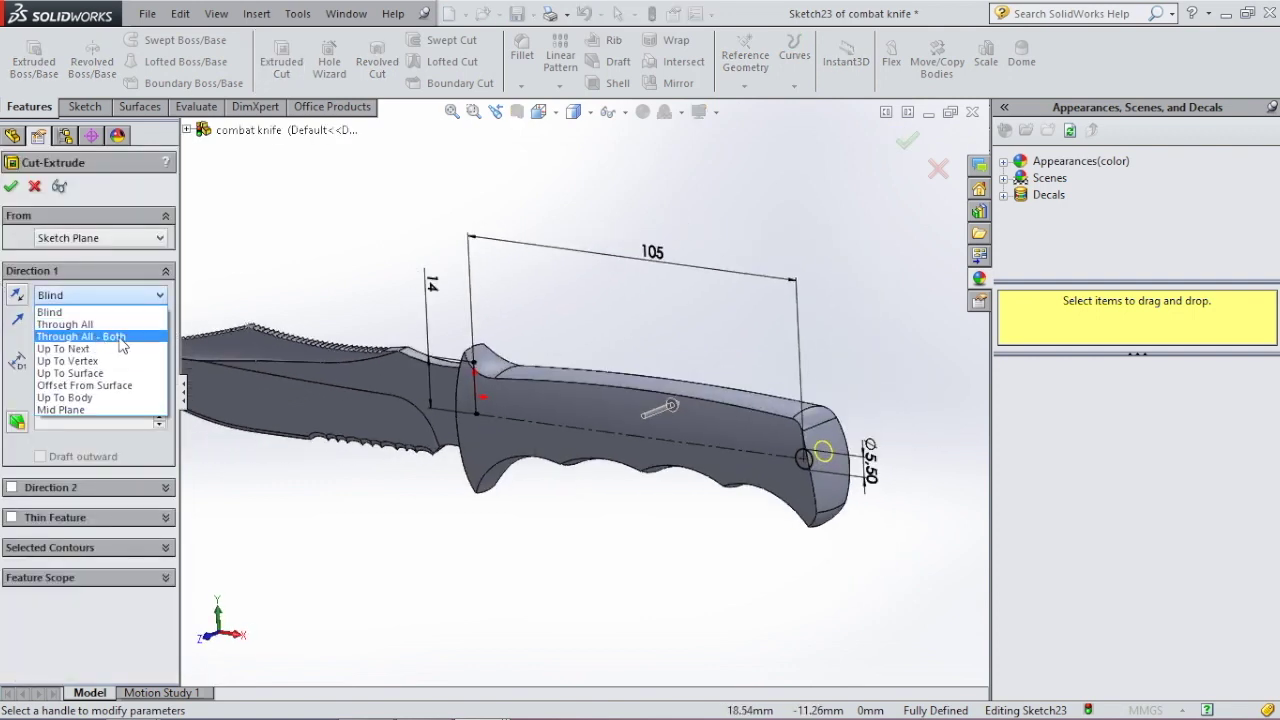
left_click(100, 337)
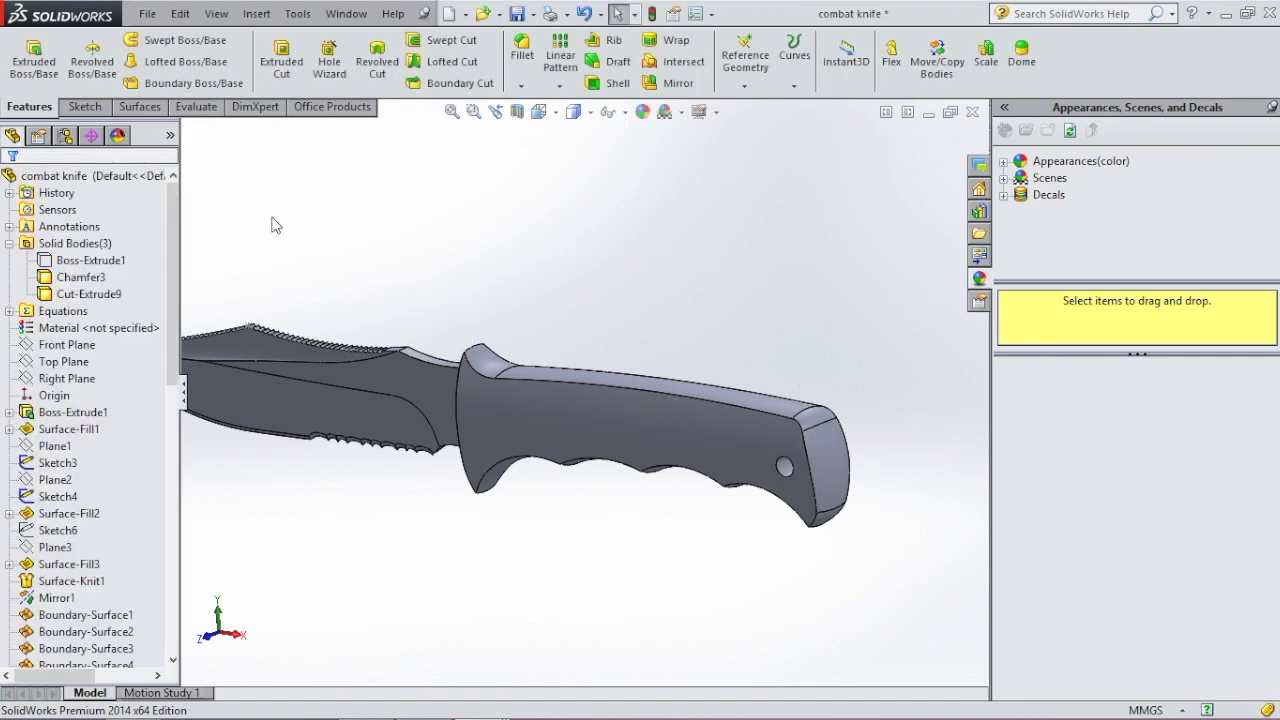
Step: Set up a constant-size 0.5 mm fillet on the two opposite side faces of the handle
middle_click_drag(448, 474, 450, 455)
key("f")
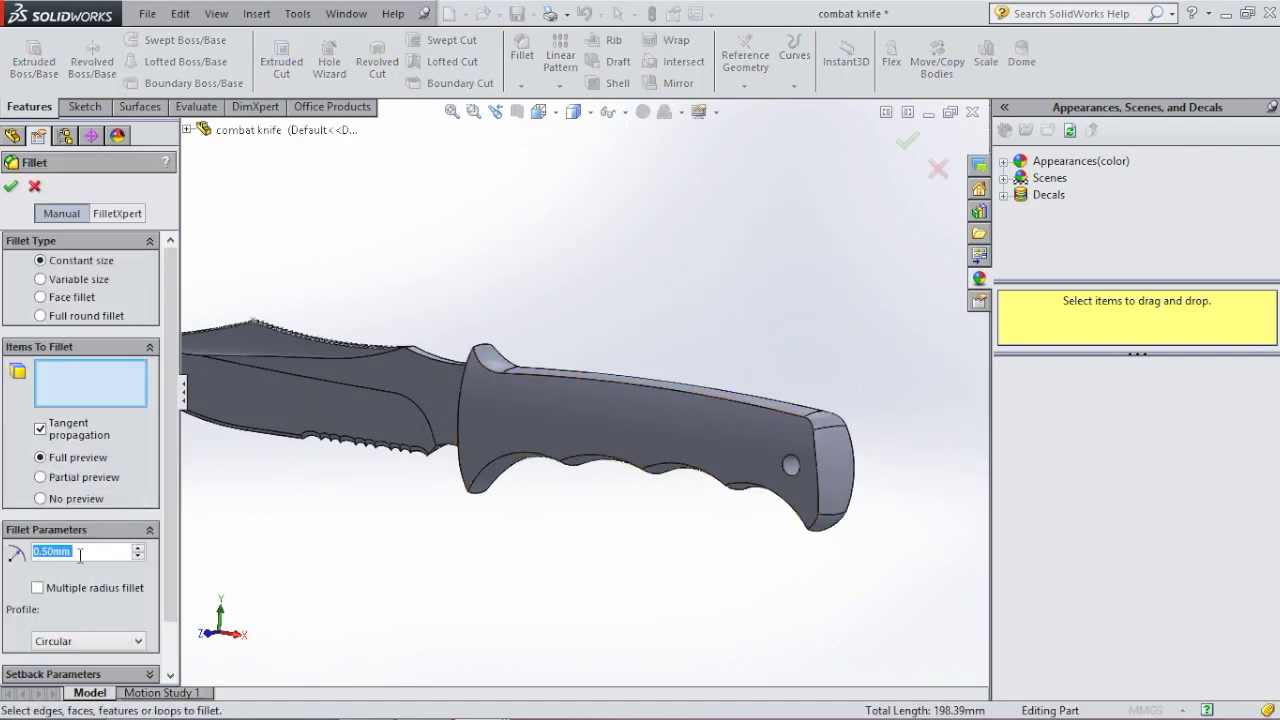
left_click(711, 417)
middle_click_drag(908, 443, 395, 427)
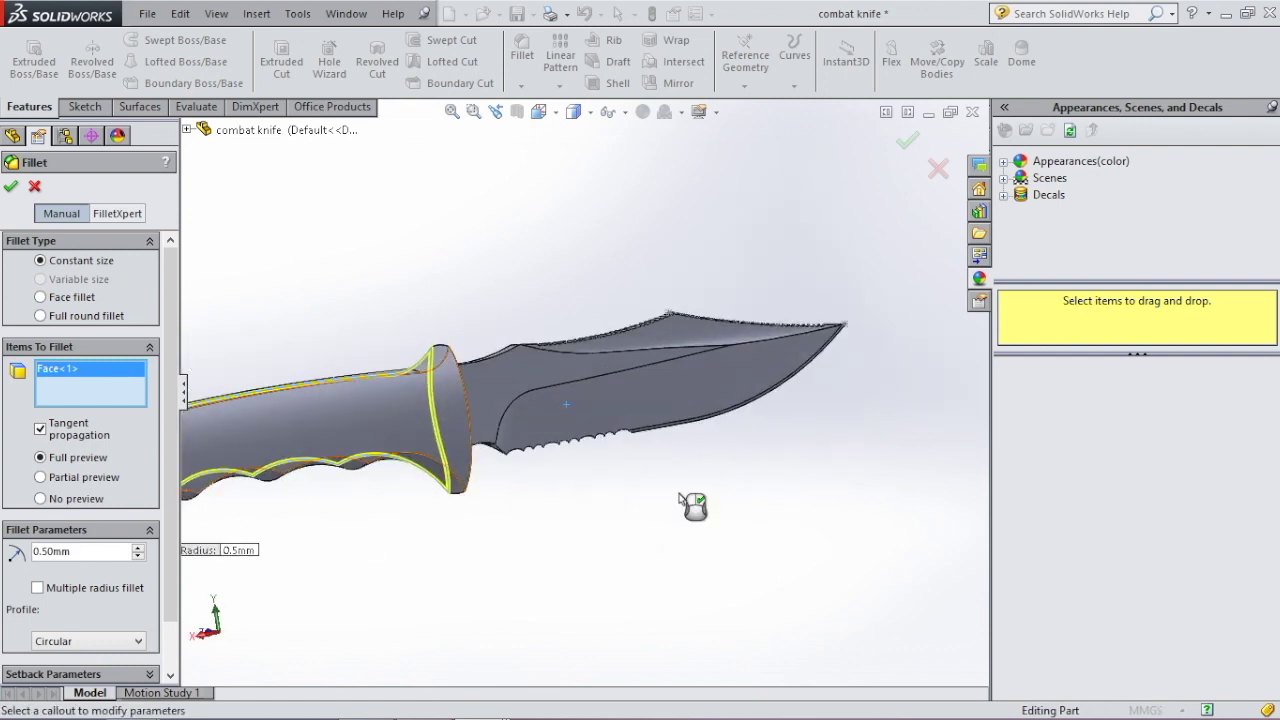
middle_click_drag(449, 269, 546, 392)
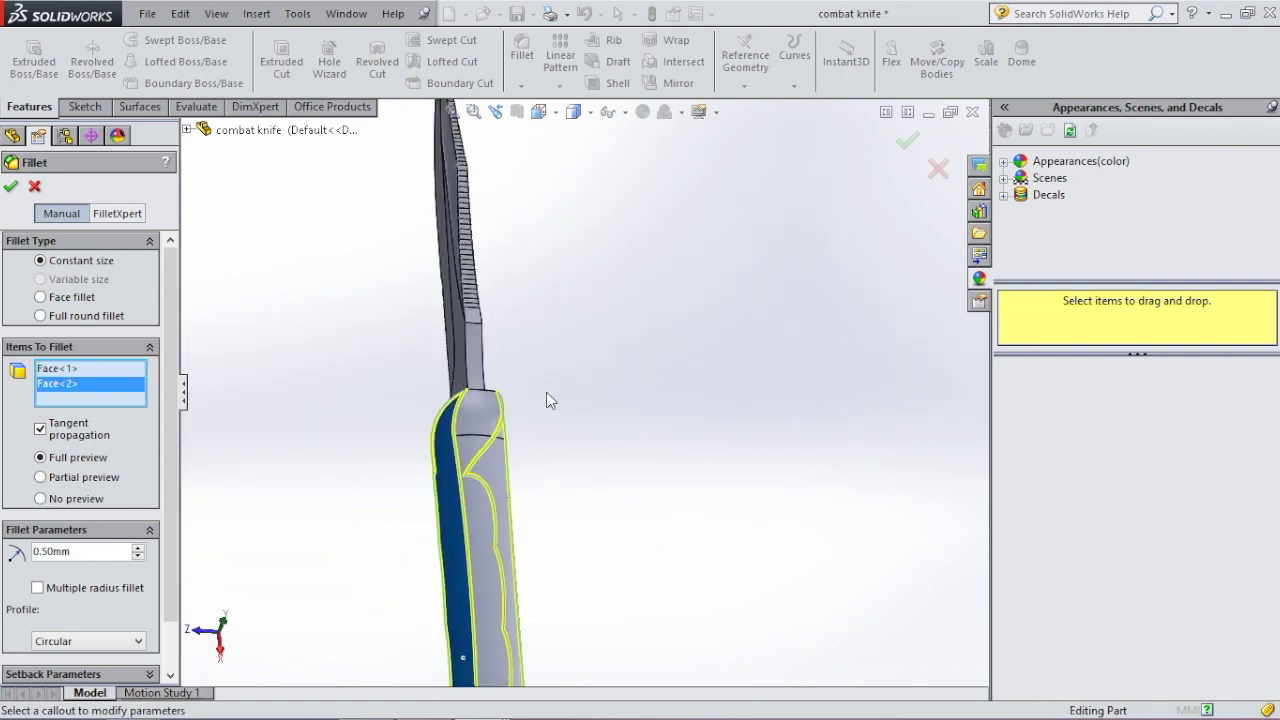
Step: Add the guard's upper and lower edges, the three finger-groove ridges and the lower butt edge to the 0.5 mm fillet and create it
left_click(489, 392)
middle_click_drag(568, 438, 764, 420)
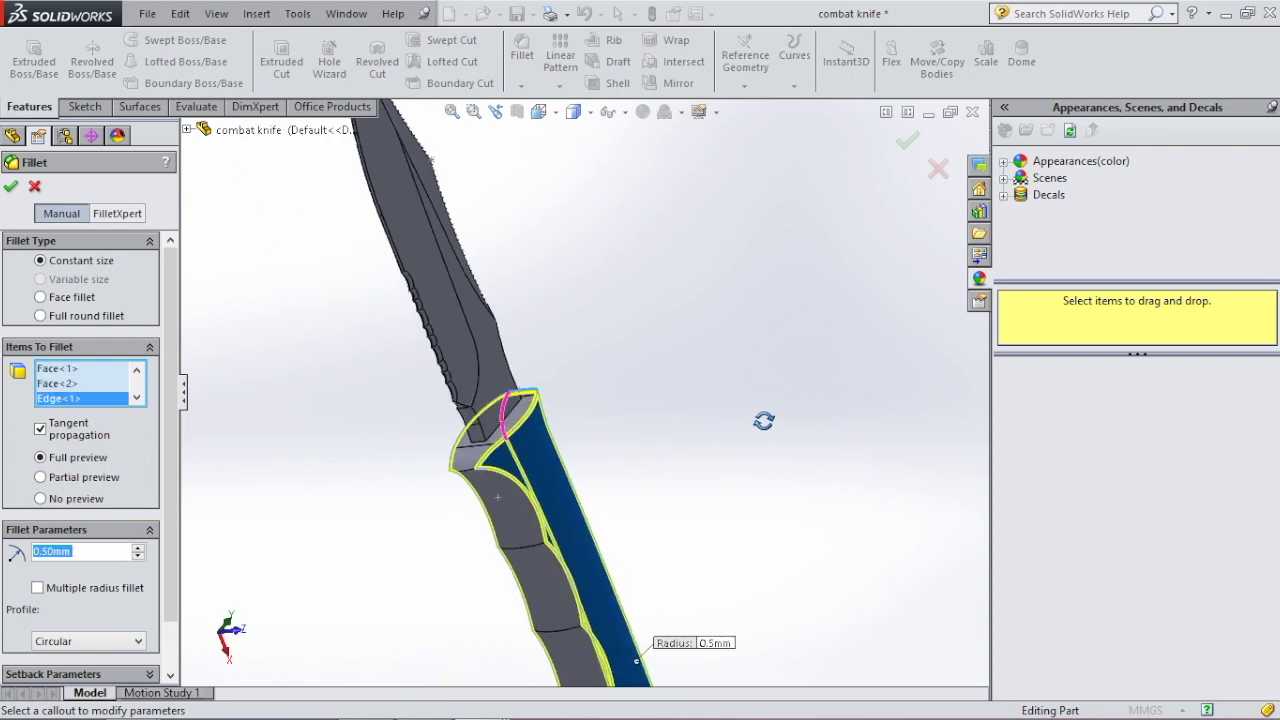
left_click(465, 478)
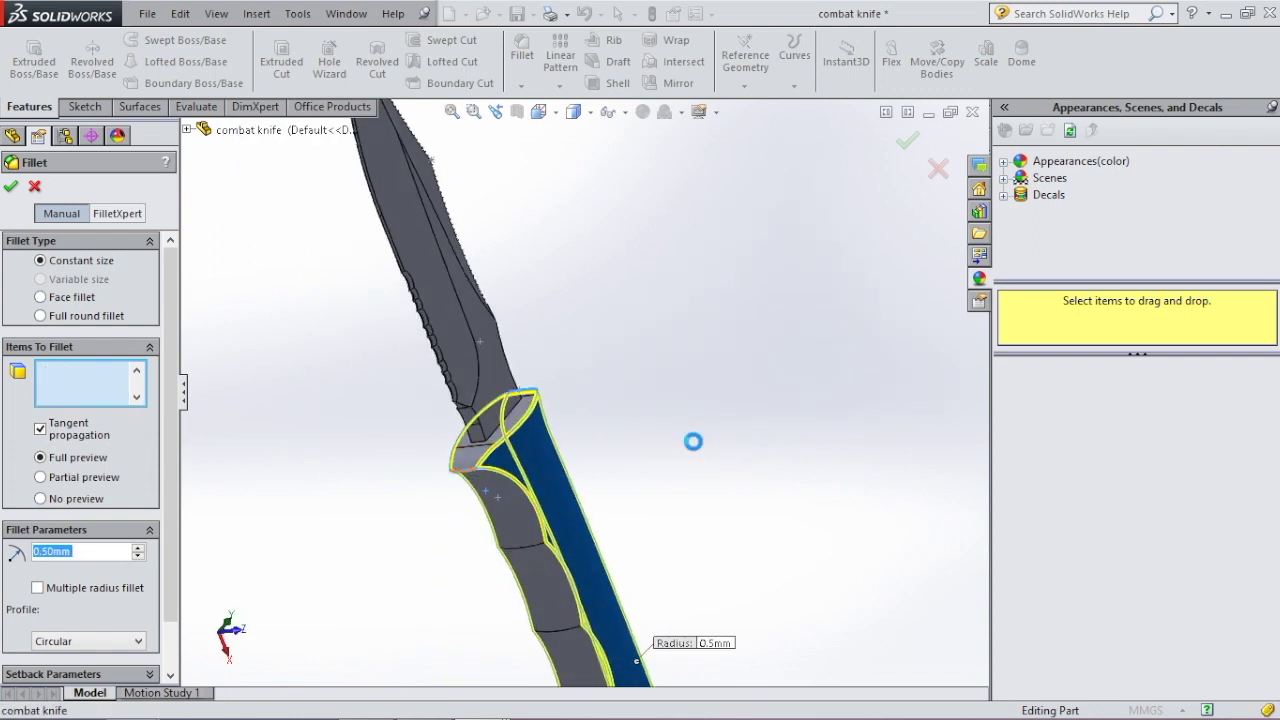
left_click(526, 546)
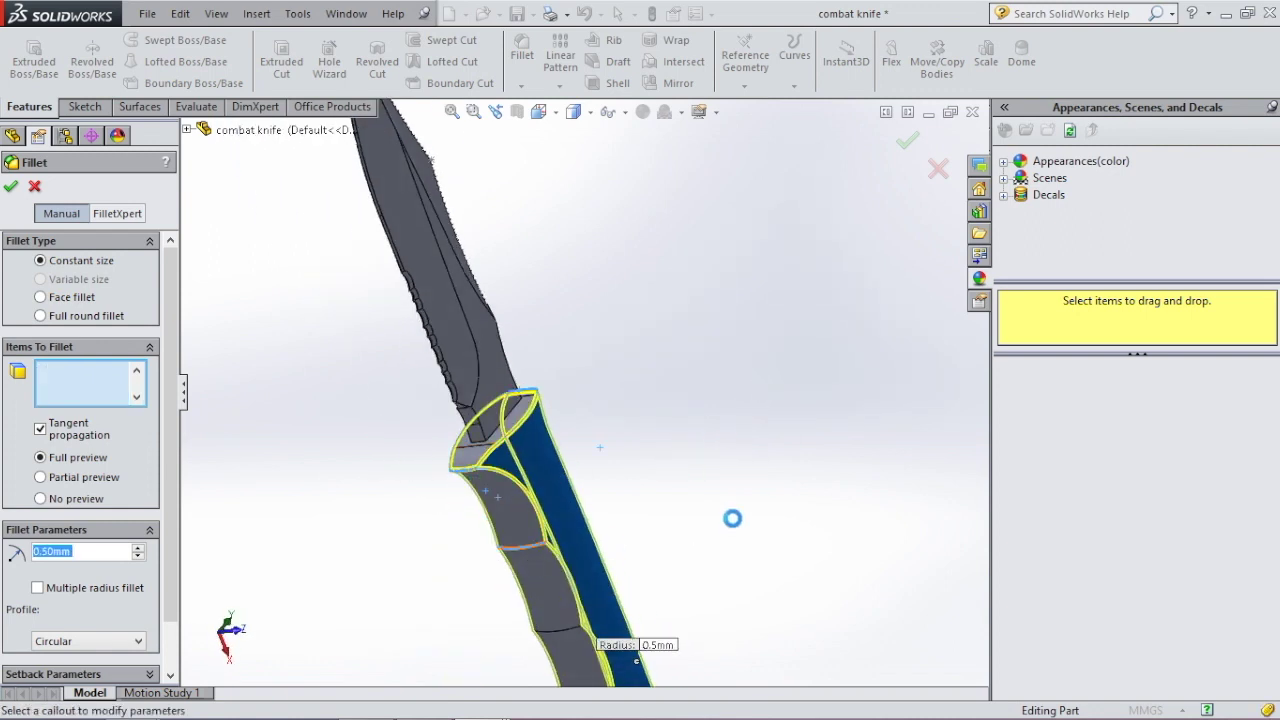
scroll(668, 590, "up", 4)
scroll(658, 580, "down", 3)
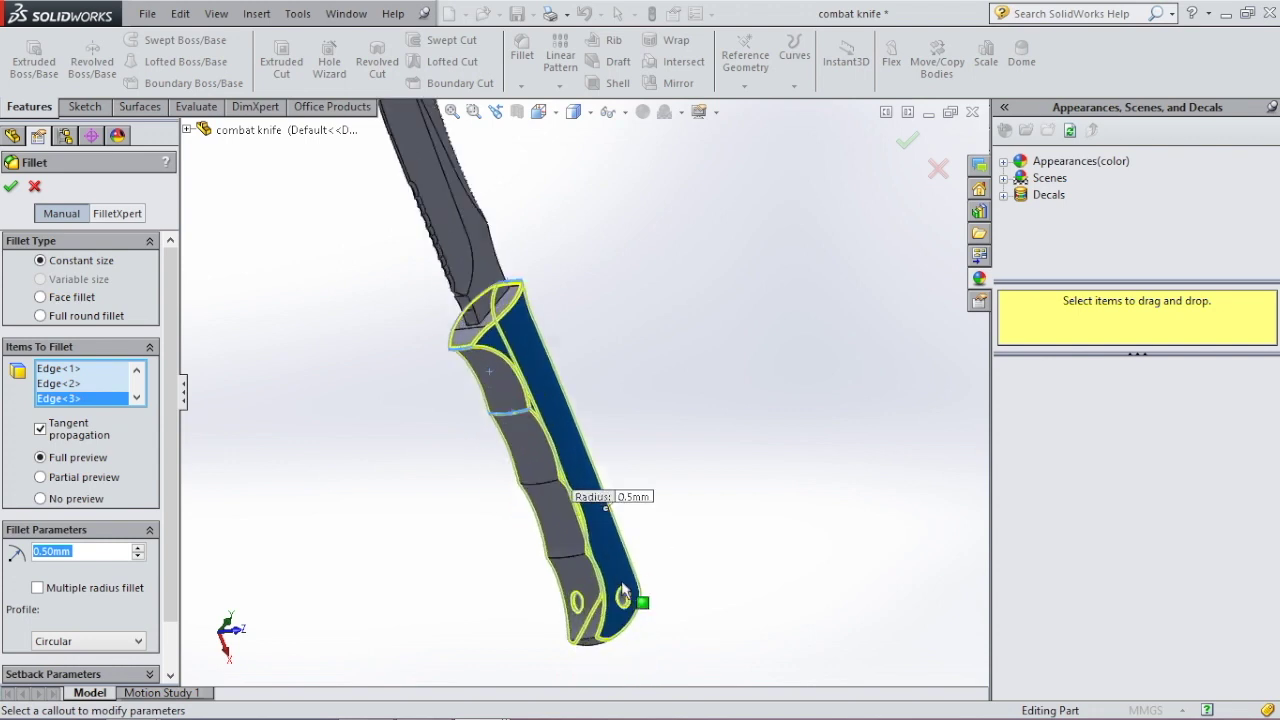
left_click(520, 460)
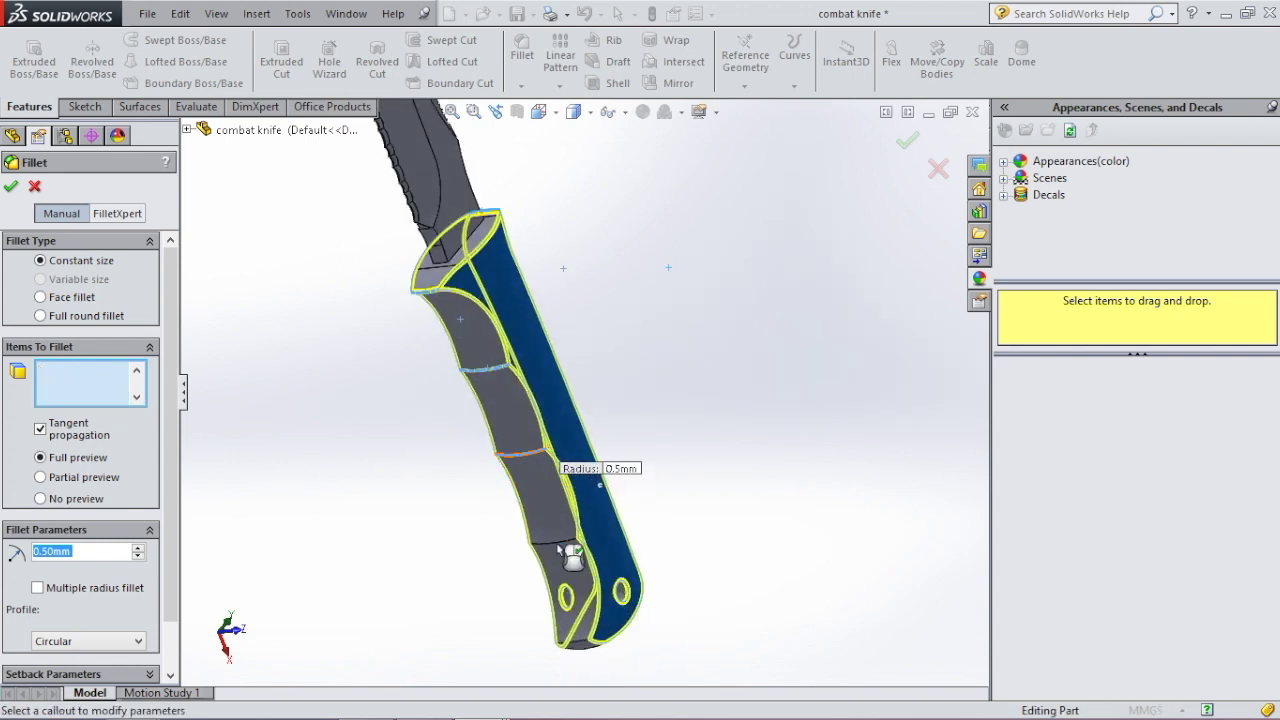
left_click(566, 550)
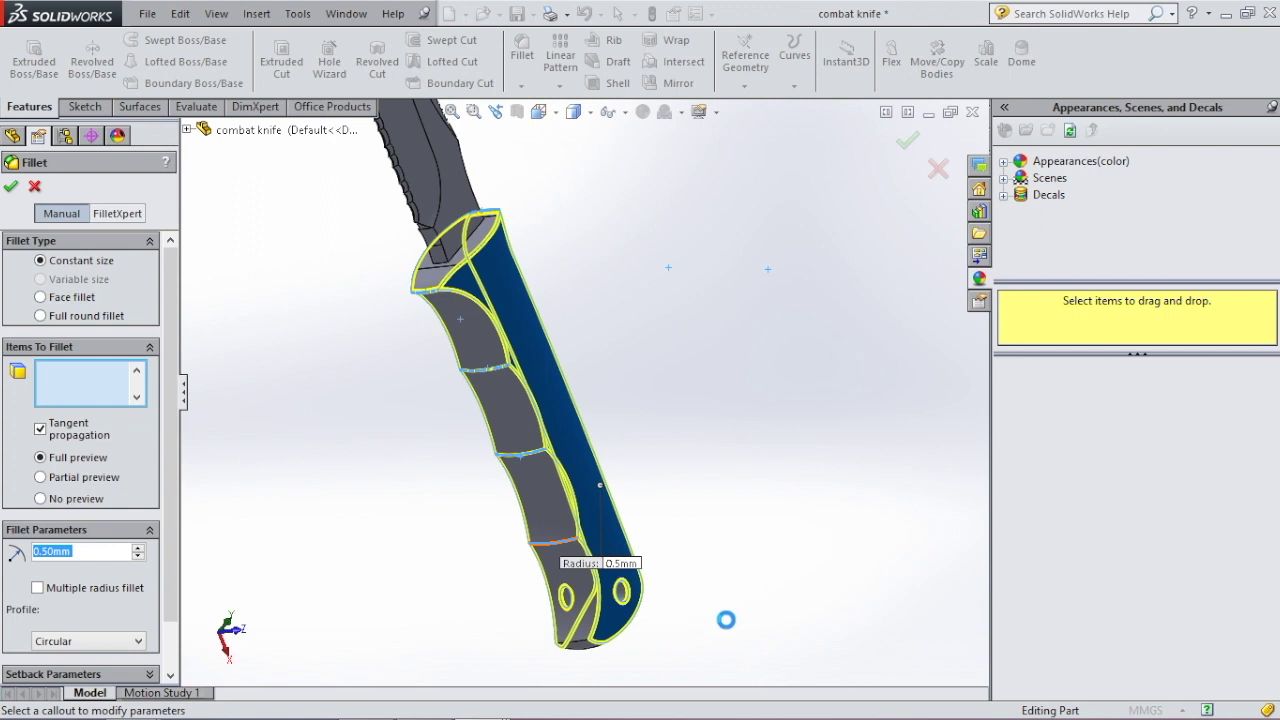
left_click(578, 643)
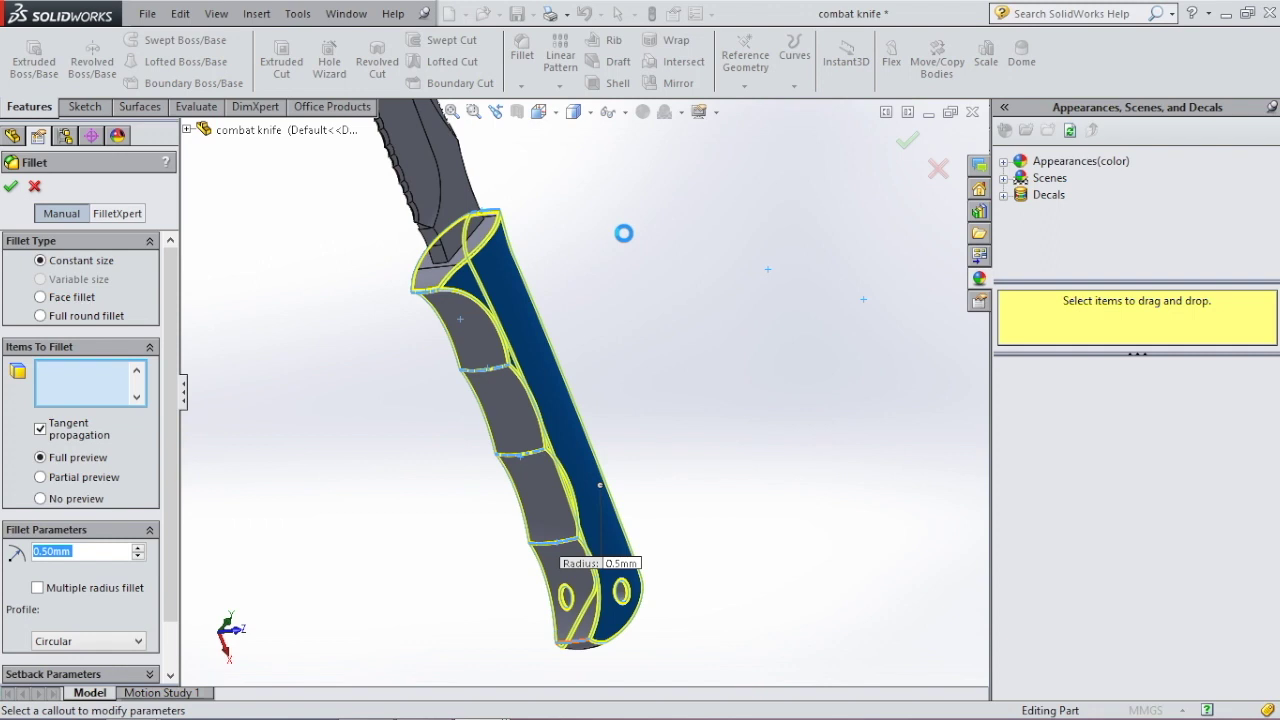
key("Return")
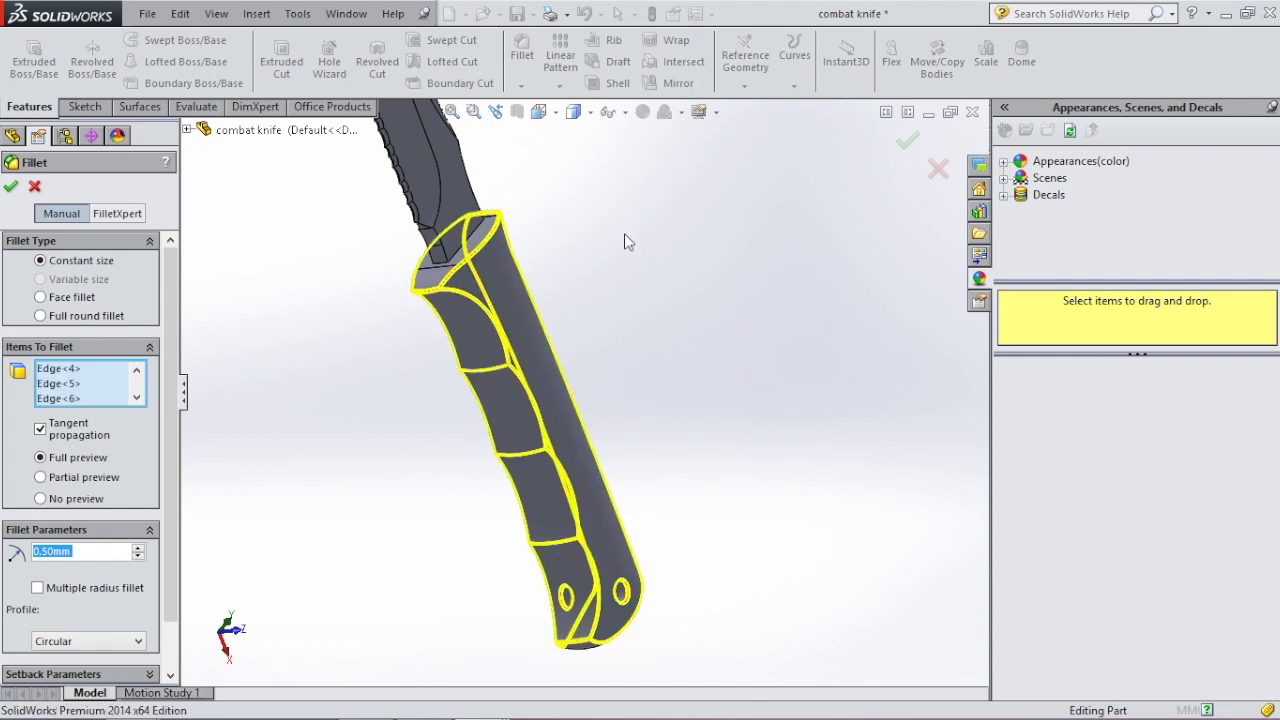
scroll(624, 233, "up", 3)
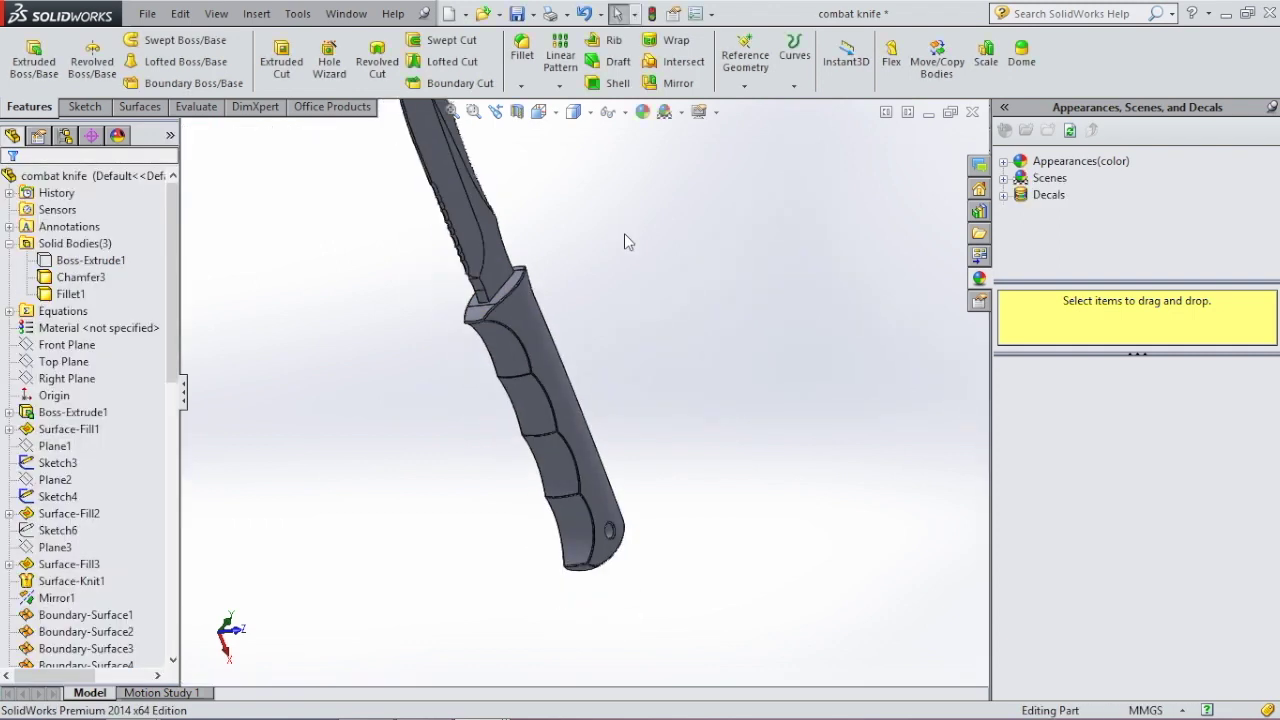